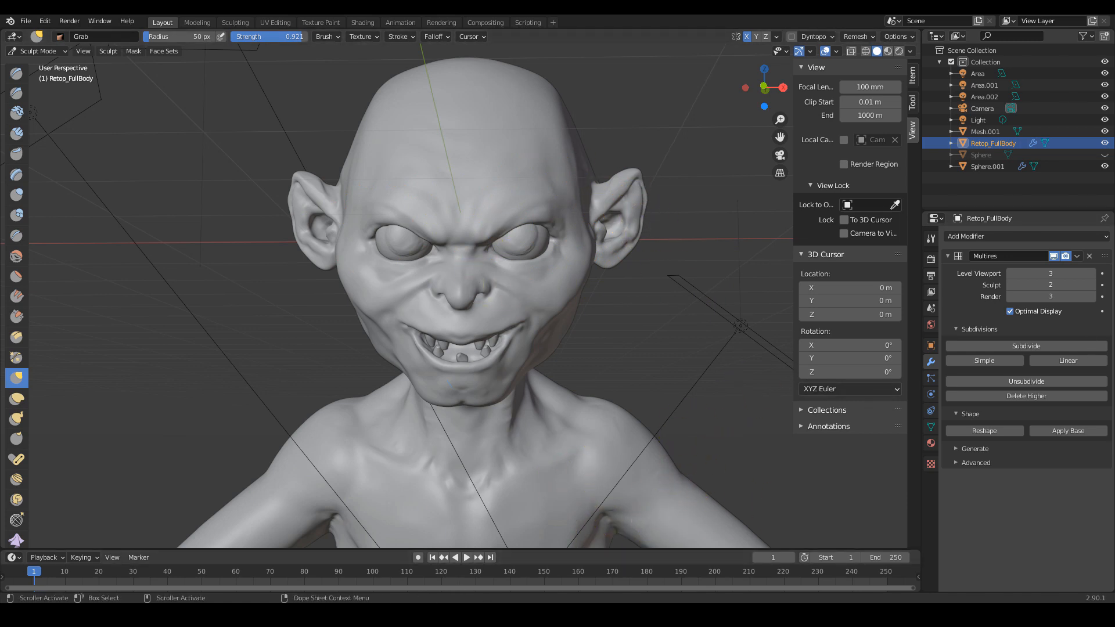
- Switch to the browser's facial wrinkle chart and trace over its forehead lines with the annotation pen
{"action": "key", "text": "alt+Tab"}
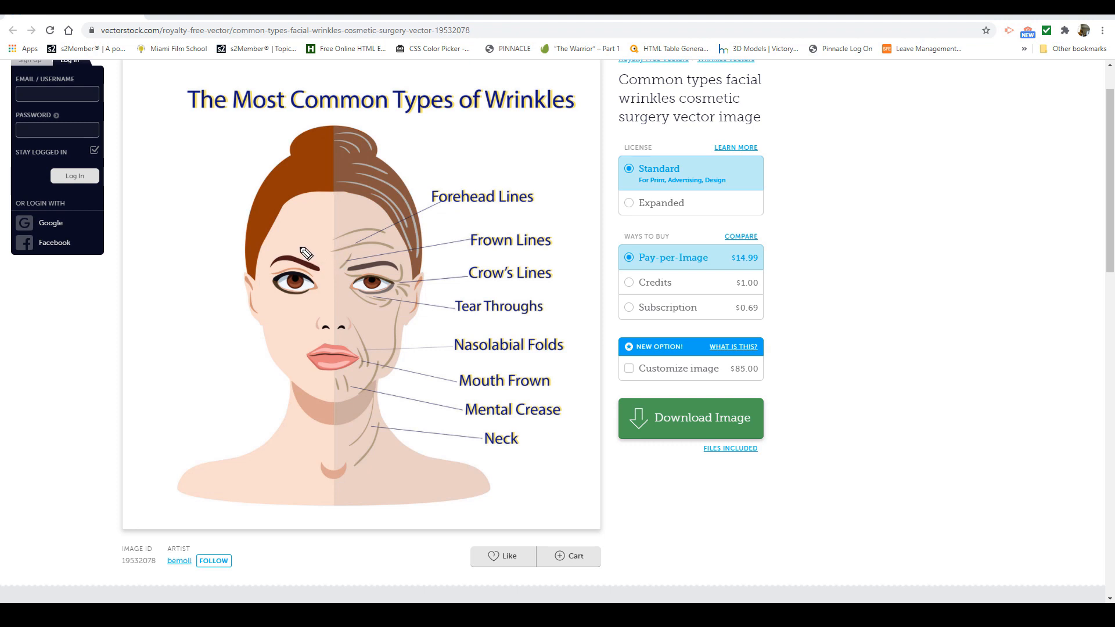
{"action": "mouse_move", "coordinate": [302, 245]}
{"action": "left_mouse_down"}
{"action": "mouse_move", "coordinate": [392, 247]}
{"action": "mouse_move", "coordinate": [280, 249]}
{"action": "mouse_move", "coordinate": [373, 228]}
{"action": "mouse_move", "coordinate": [351, 219]}
{"action": "left_mouse_up"}
{"action": "mouse_move", "coordinate": [326, 220]}
{"action": "left_mouse_down"}
{"action": "mouse_move", "coordinate": [304, 219]}
{"action": "mouse_move", "coordinate": [386, 218]}
{"action": "mouse_move", "coordinate": [284, 223]}
{"action": "mouse_move", "coordinate": [381, 218]}
{"action": "mouse_move", "coordinate": [302, 219]}
{"action": "mouse_move", "coordinate": [357, 204]}
{"action": "left_mouse_up"}
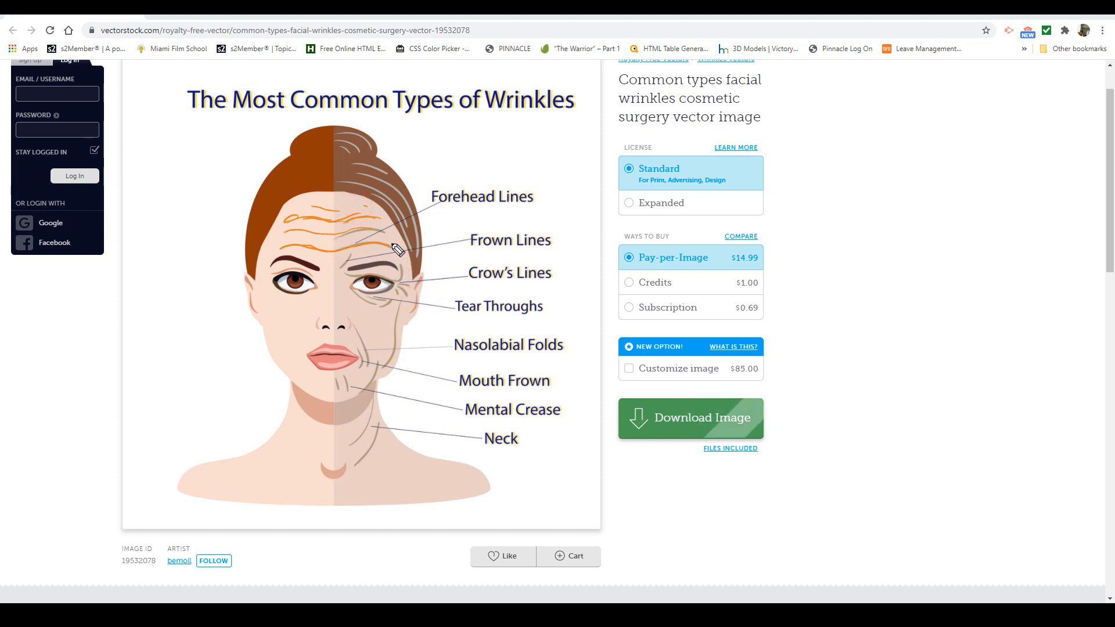
{"action": "left_click_drag", "start_coordinate": [281, 245], "coordinate": [306, 246]}
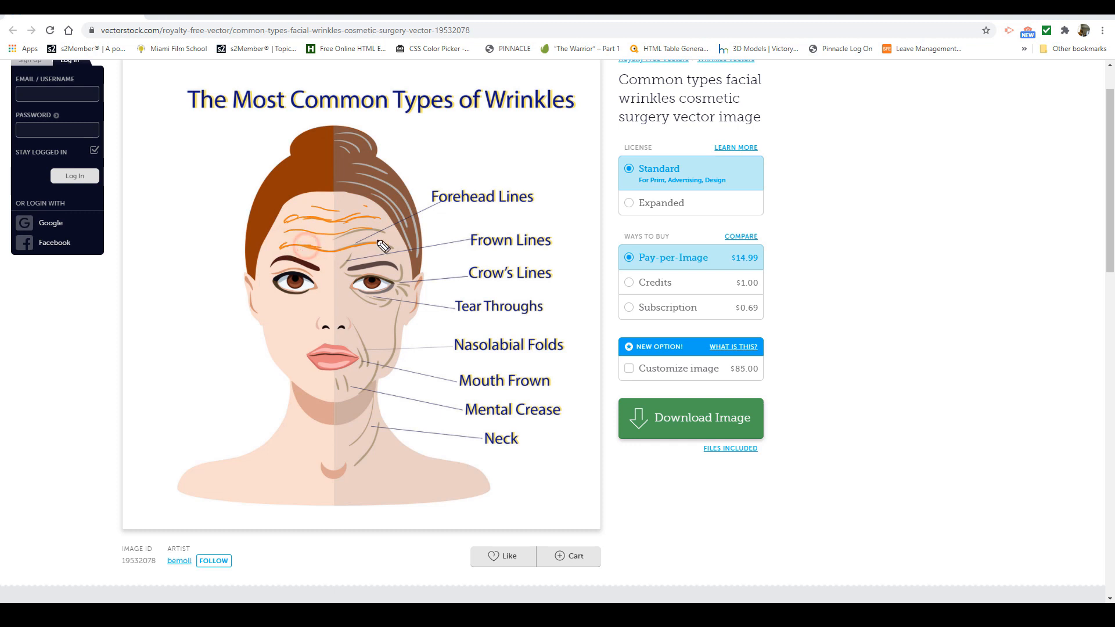
{"action": "left_click_drag", "start_coordinate": [371, 231], "coordinate": [305, 231]}
- Trace the crow's lines, under-eye lines, nasolabial folds, mouth frown, mental crease and neck lines on the wrinkle chart
{"action": "left_click_drag", "start_coordinate": [408, 276], "coordinate": [391, 286]}
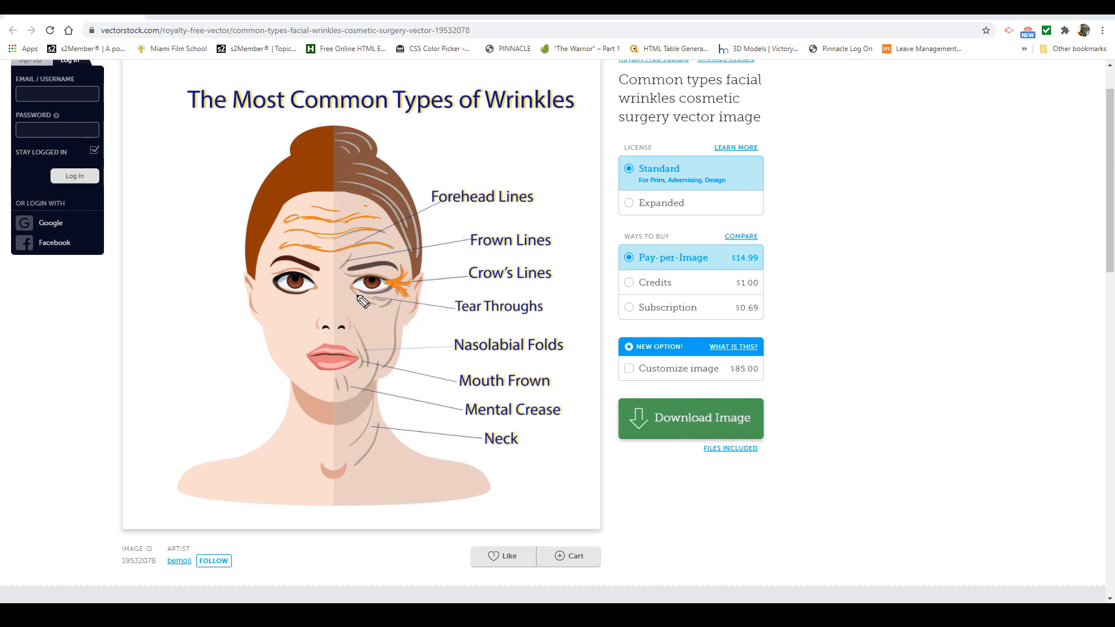
{"action": "mouse_move", "coordinate": [356, 289]}
{"action": "left_mouse_down"}
{"action": "mouse_move", "coordinate": [390, 299]}
{"action": "mouse_move", "coordinate": [359, 334]}
{"action": "mouse_move", "coordinate": [375, 361]}
{"action": "mouse_move", "coordinate": [348, 323]}
{"action": "mouse_move", "coordinate": [373, 363]}
{"action": "mouse_move", "coordinate": [344, 321]}
{"action": "mouse_move", "coordinate": [377, 363]}
{"action": "mouse_move", "coordinate": [380, 340]}
{"action": "mouse_move", "coordinate": [377, 354]}
{"action": "left_mouse_up"}
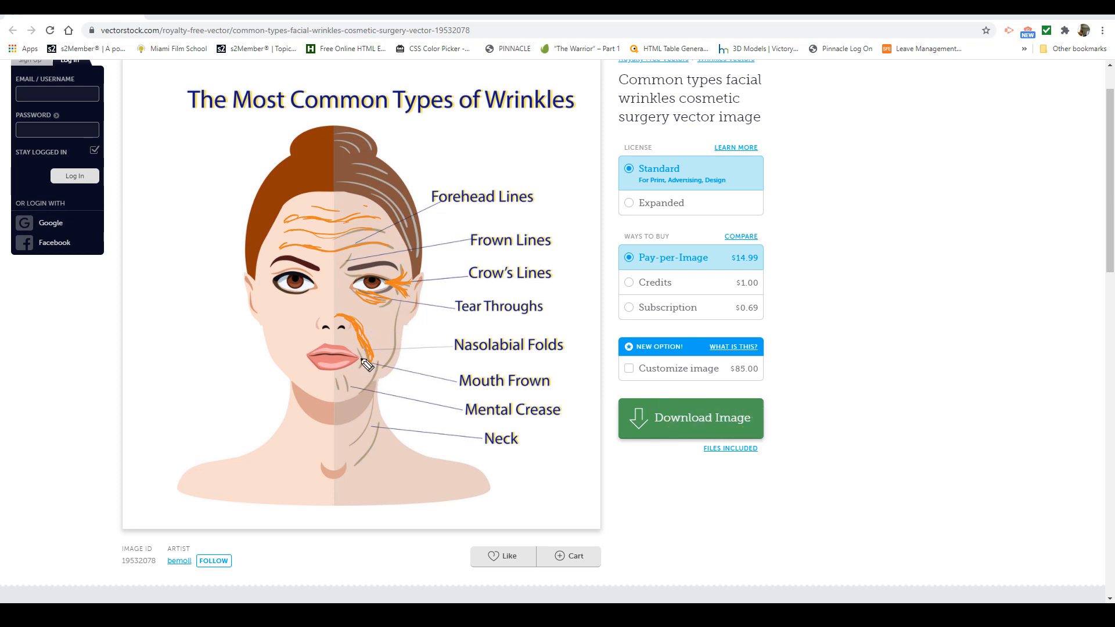
{"action": "mouse_move", "coordinate": [358, 349]}
{"action": "left_mouse_down"}
{"action": "mouse_move", "coordinate": [365, 364]}
{"action": "mouse_move", "coordinate": [330, 434]}
{"action": "left_mouse_up"}
{"action": "left_click_drag", "start_coordinate": [367, 398], "coordinate": [340, 457]}
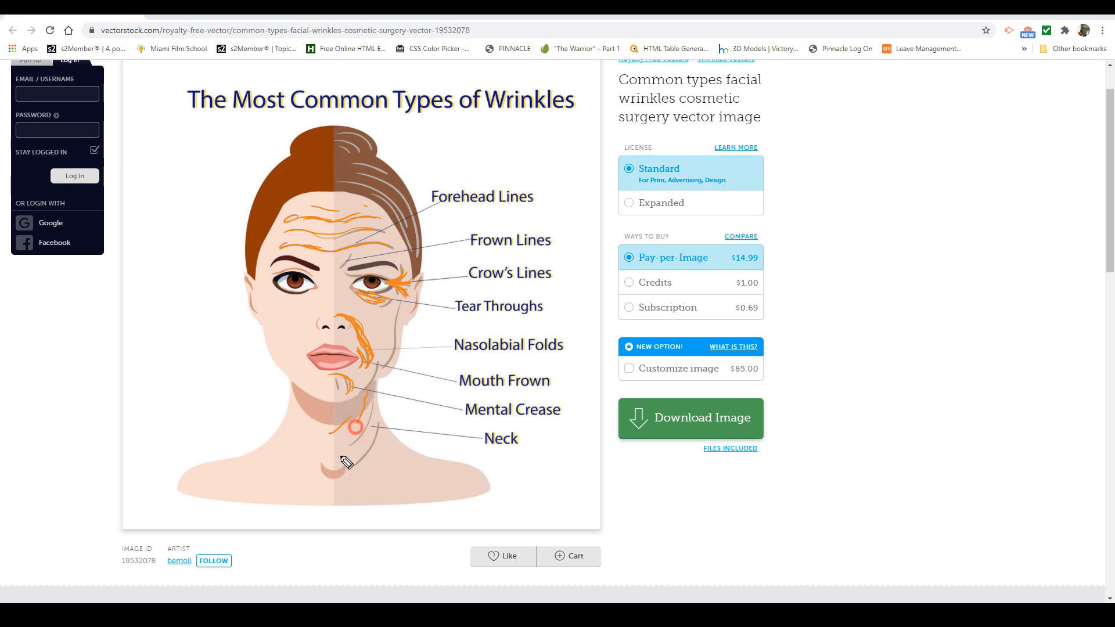
{"action": "mouse_move", "coordinate": [371, 399]}
{"action": "left_mouse_down"}
{"action": "mouse_move", "coordinate": [356, 474]}
{"action": "mouse_move", "coordinate": [366, 463]}
{"action": "left_mouse_up"}
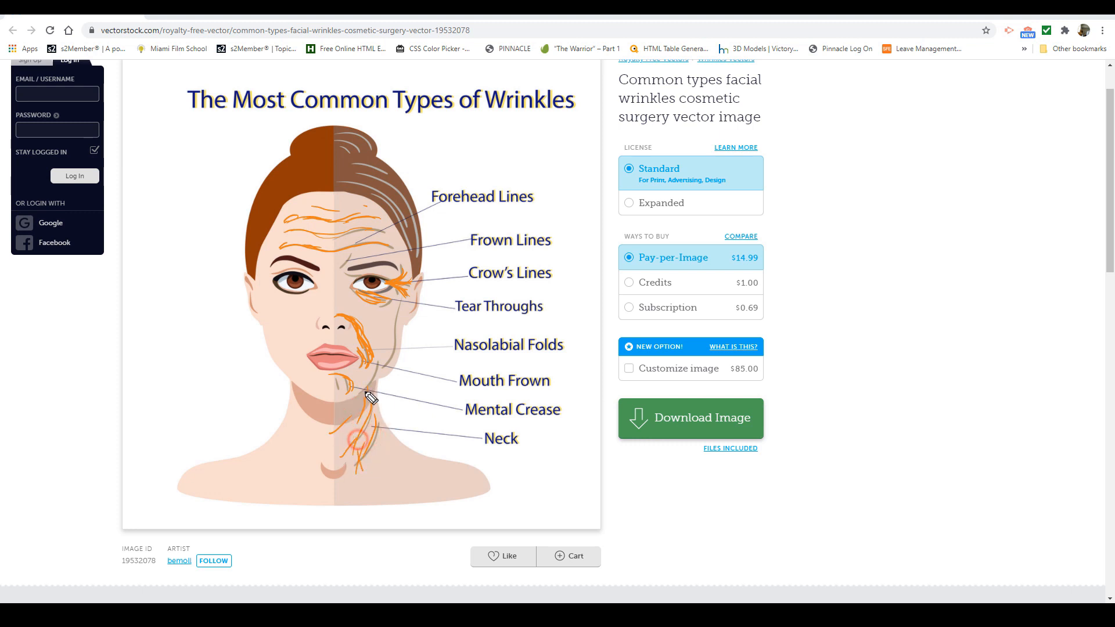
{"action": "left_click_drag", "start_coordinate": [366, 398], "coordinate": [361, 460]}
{"action": "mouse_move", "coordinate": [375, 381]}
{"action": "left_mouse_down"}
{"action": "mouse_move", "coordinate": [353, 453]}
{"action": "mouse_move", "coordinate": [367, 474]}
{"action": "left_mouse_up"}
- Bring up the reference board and mark the frown creases between the brows in orange on the blue Gollum photo
{"action": "key", "text": "alt+Tab"}
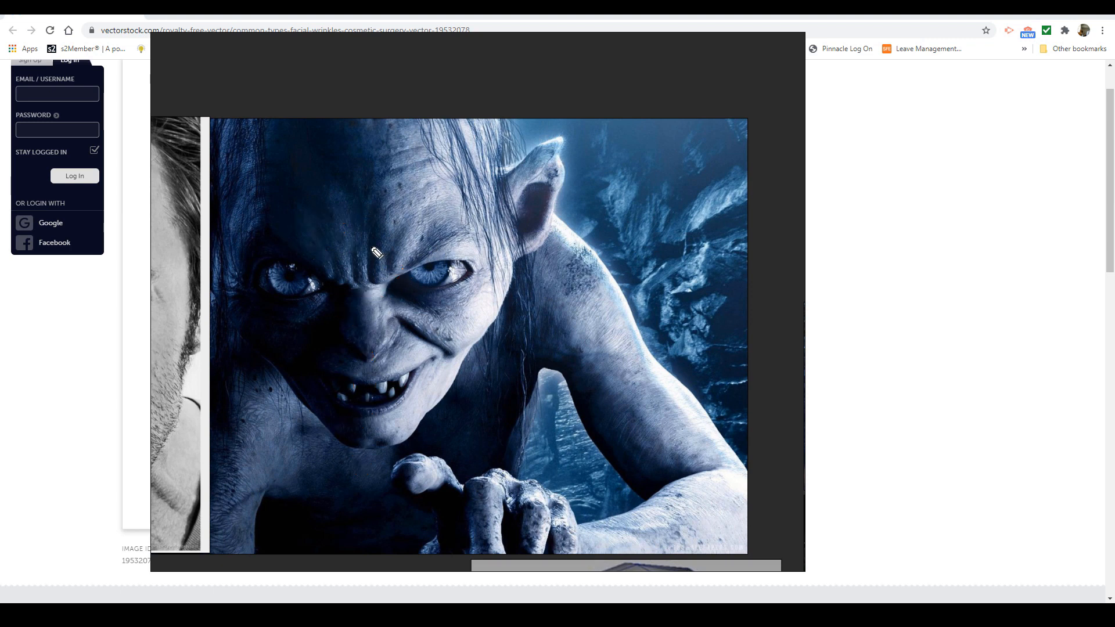
{"action": "mouse_move", "coordinate": [369, 241]}
{"action": "left_mouse_down"}
{"action": "mouse_move", "coordinate": [372, 266]}
{"action": "mouse_move", "coordinate": [386, 267]}
{"action": "mouse_move", "coordinate": [380, 284]}
{"action": "mouse_move", "coordinate": [348, 258]}
{"action": "left_mouse_up"}
{"action": "mouse_move", "coordinate": [333, 237]}
{"action": "left_mouse_down"}
{"action": "mouse_move", "coordinate": [355, 267]}
{"action": "mouse_move", "coordinate": [341, 285]}
{"action": "mouse_move", "coordinate": [362, 288]}
{"action": "left_mouse_up"}
{"action": "mouse_move", "coordinate": [421, 235]}
{"action": "left_mouse_down"}
{"action": "mouse_move", "coordinate": [405, 273]}
{"action": "mouse_move", "coordinate": [382, 284]}
{"action": "left_mouse_up"}
{"action": "left_click_drag", "start_coordinate": [390, 283], "coordinate": [426, 254]}
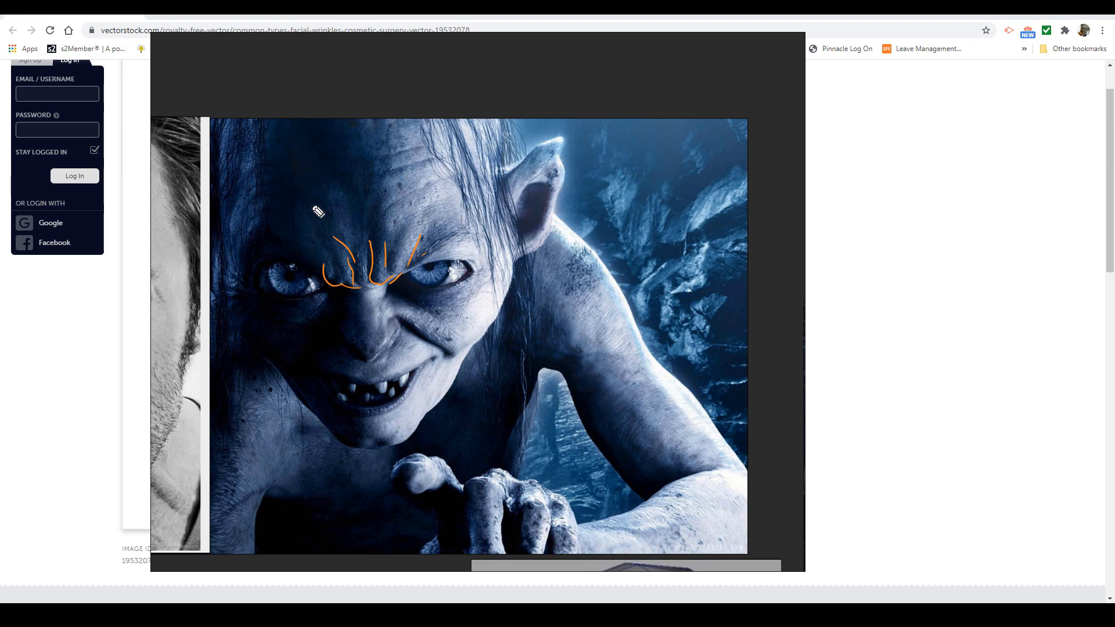
- Mark the forehead lines in yellow, the crow's feet in pink and the under-eye lines in blue on the Gollum photo
{"action": "left_click_drag", "start_coordinate": [257, 201], "coordinate": [280, 195]}
{"action": "mouse_move", "coordinate": [295, 198]}
{"action": "left_mouse_down"}
{"action": "mouse_move", "coordinate": [346, 215]}
{"action": "mouse_move", "coordinate": [399, 204]}
{"action": "left_mouse_up"}
{"action": "mouse_move", "coordinate": [430, 167]}
{"action": "left_mouse_down"}
{"action": "mouse_move", "coordinate": [451, 165]}
{"action": "mouse_move", "coordinate": [263, 183]}
{"action": "mouse_move", "coordinate": [445, 146]}
{"action": "left_mouse_up"}
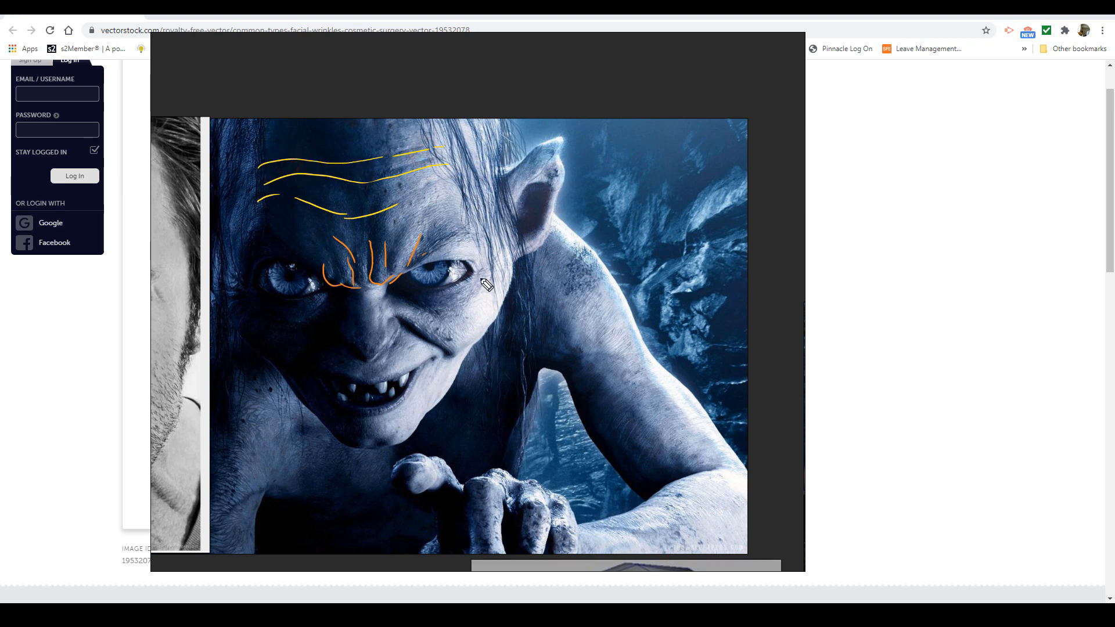
{"action": "mouse_move", "coordinate": [497, 265]}
{"action": "left_mouse_down"}
{"action": "mouse_move", "coordinate": [476, 271]}
{"action": "mouse_move", "coordinate": [496, 273]}
{"action": "mouse_move", "coordinate": [491, 284]}
{"action": "mouse_move", "coordinate": [496, 265]}
{"action": "left_mouse_up"}
{"action": "mouse_move", "coordinate": [403, 296]}
{"action": "left_mouse_down"}
{"action": "mouse_move", "coordinate": [464, 301]}
{"action": "mouse_move", "coordinate": [457, 307]}
{"action": "left_mouse_up"}
- Trace the nasolabial fold, mouth, chin and nose creases on the Gollum photo, and clear the annotations
{"action": "left_click", "coordinate": [380, 318]}
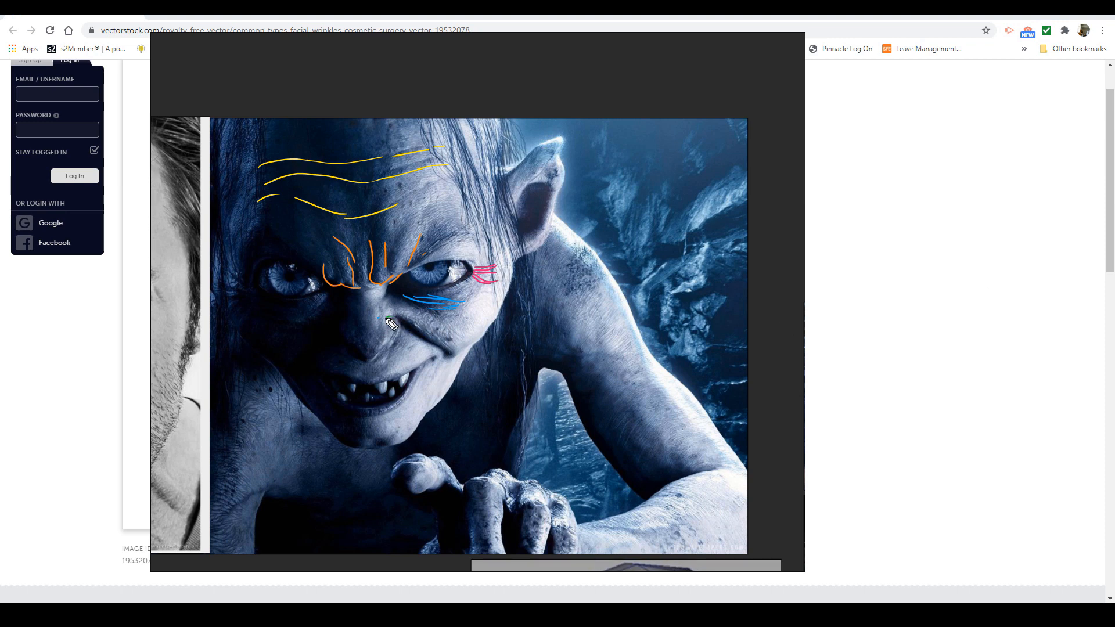
{"action": "left_click_drag", "start_coordinate": [387, 317], "coordinate": [458, 352]}
{"action": "left_click_drag", "start_coordinate": [424, 355], "coordinate": [430, 377]}
{"action": "mouse_move", "coordinate": [383, 428]}
{"action": "left_mouse_down"}
{"action": "mouse_move", "coordinate": [375, 424]}
{"action": "mouse_move", "coordinate": [407, 428]}
{"action": "mouse_move", "coordinate": [392, 433]}
{"action": "mouse_move", "coordinate": [397, 425]}
{"action": "left_mouse_up"}
{"action": "mouse_move", "coordinate": [389, 295]}
{"action": "left_mouse_down"}
{"action": "mouse_move", "coordinate": [371, 307]}
{"action": "mouse_move", "coordinate": [386, 334]}
{"action": "mouse_move", "coordinate": [380, 308]}
{"action": "mouse_move", "coordinate": [352, 308]}
{"action": "mouse_move", "coordinate": [360, 337]}
{"action": "left_mouse_up"}
{"action": "key", "text": "e"}
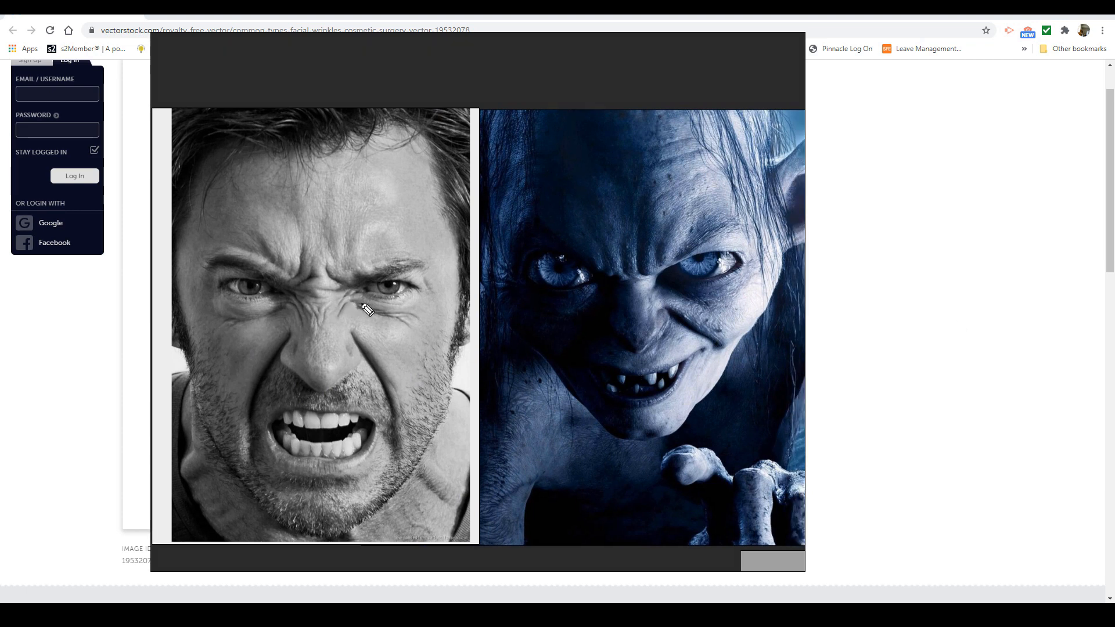
- Mark the wrinkles across the nose bridge and between the eyes on the angry man's photo
{"action": "mouse_move", "coordinate": [347, 292]}
{"action": "left_mouse_down"}
{"action": "mouse_move", "coordinate": [325, 314]}
{"action": "mouse_move", "coordinate": [332, 331]}
{"action": "mouse_move", "coordinate": [309, 315]}
{"action": "left_mouse_up"}
{"action": "mouse_move", "coordinate": [315, 315]}
{"action": "left_mouse_down"}
{"action": "mouse_move", "coordinate": [318, 335]}
{"action": "mouse_move", "coordinate": [334, 303]}
{"action": "left_mouse_up"}
{"action": "mouse_move", "coordinate": [332, 305]}
{"action": "left_mouse_down"}
{"action": "mouse_move", "coordinate": [316, 345]}
{"action": "mouse_move", "coordinate": [335, 339]}
{"action": "left_mouse_up"}
{"action": "left_click_drag", "start_coordinate": [293, 292], "coordinate": [327, 290]}
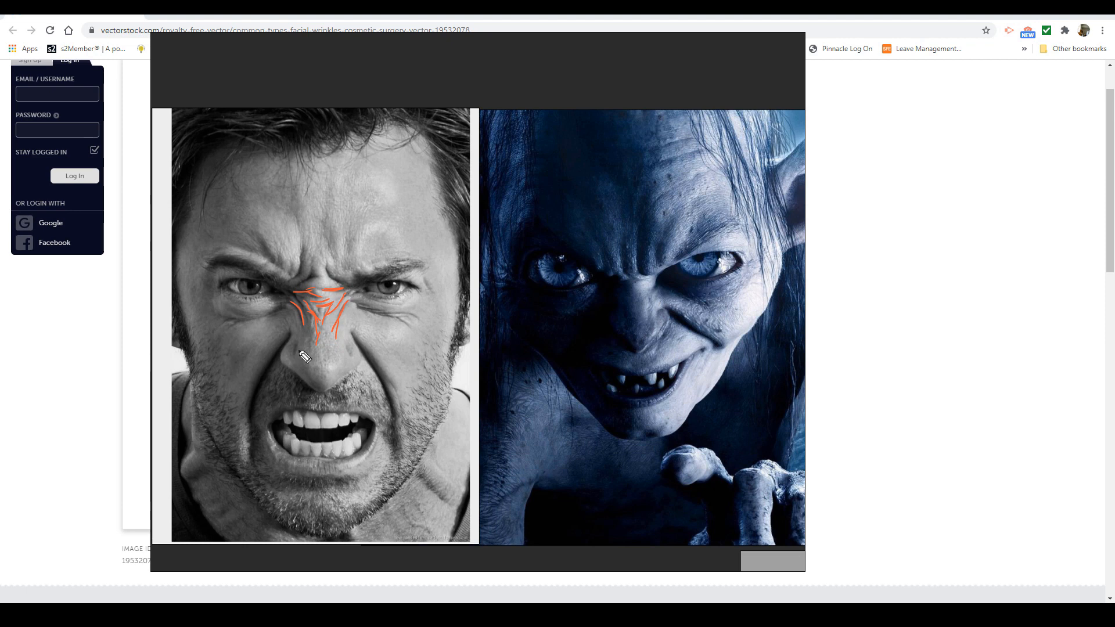
{"action": "mouse_move", "coordinate": [328, 274]}
{"action": "left_mouse_down"}
{"action": "mouse_move", "coordinate": [341, 282]}
{"action": "mouse_move", "coordinate": [281, 295]}
{"action": "left_mouse_up"}
{"action": "mouse_move", "coordinate": [350, 298]}
{"action": "left_mouse_down"}
{"action": "mouse_move", "coordinate": [324, 311]}
{"action": "mouse_move", "coordinate": [346, 310]}
{"action": "left_mouse_up"}
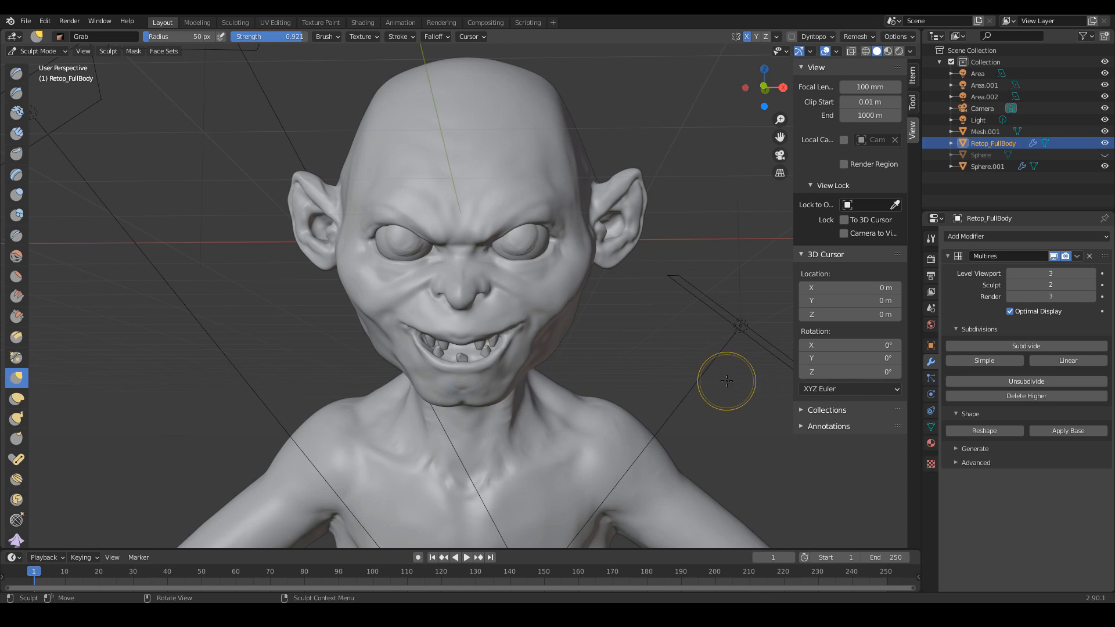
- Return to the Blender head sculpt and bring the reference board over it to examine the blue Gollum photo
{"action": "scroll", "coordinate": [690, 340], "scroll_direction": "down", "scroll_amount": 4}
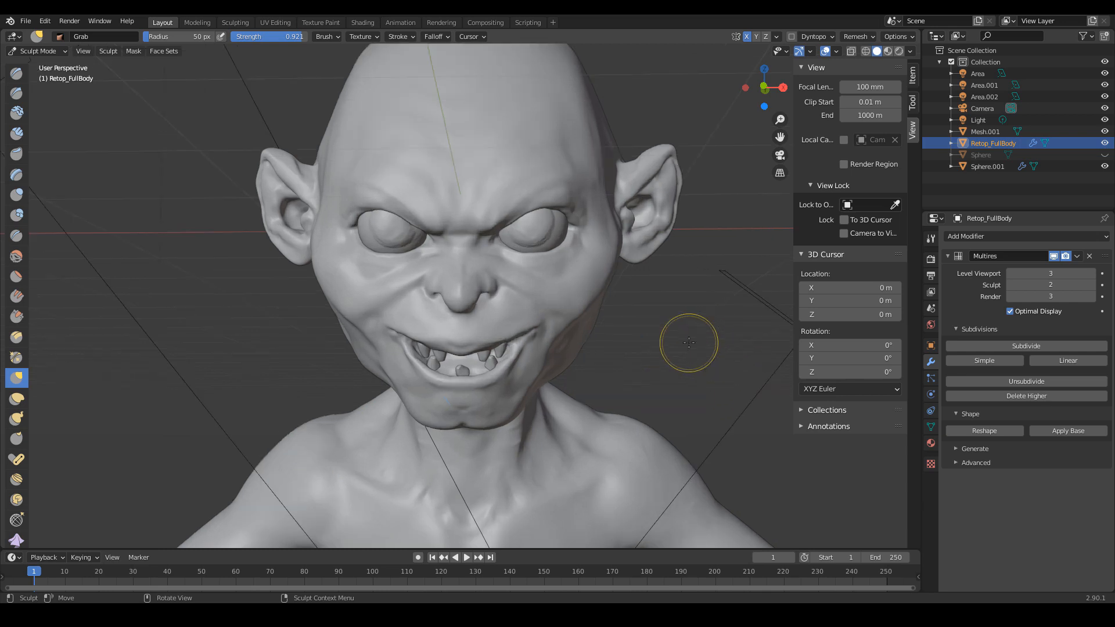
{"action": "scroll", "coordinate": [602, 341], "scroll_direction": "up", "scroll_amount": 2}
{"action": "mouse_move", "coordinate": [622, 331]}
{"action": "middle_mouse_down"}
{"action": "mouse_move", "coordinate": [698, 343]}
{"action": "mouse_move", "coordinate": [649, 327]}
{"action": "mouse_move", "coordinate": [670, 309]}
{"action": "mouse_move", "coordinate": [664, 383]}
{"action": "mouse_move", "coordinate": [731, 373]}
{"action": "middle_mouse_up"}
{"action": "scroll", "coordinate": [685, 326], "scroll_direction": "up", "scroll_amount": 1}
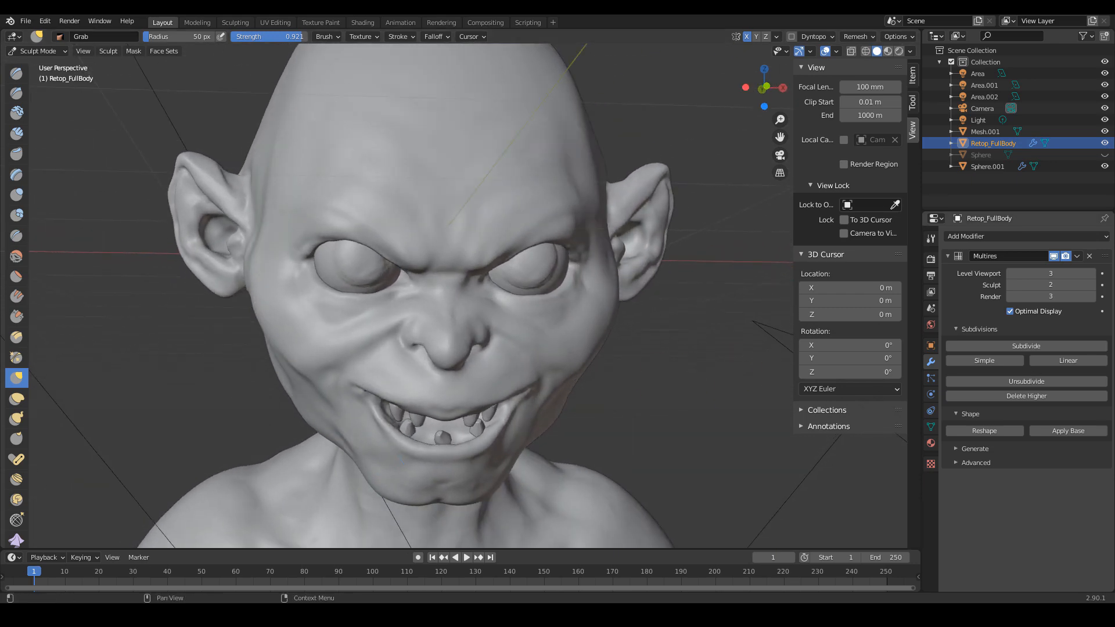
{"action": "right_click_drag", "start_coordinate": [1114, 371], "coordinate": [564, 401]}
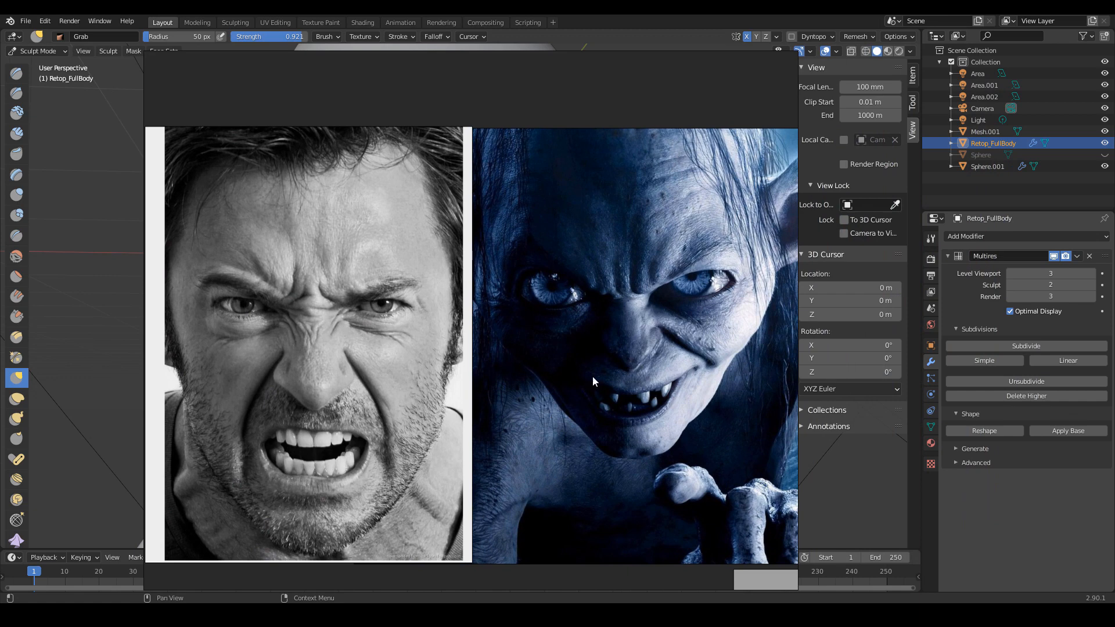
{"action": "middle_click_drag", "start_coordinate": [626, 353], "coordinate": [457, 367]}
{"action": "scroll", "coordinate": [459, 363], "scroll_direction": "up", "scroll_amount": 2}
{"action": "right_click_drag", "start_coordinate": [619, 350], "coordinate": [514, 358]}
{"action": "scroll", "coordinate": [406, 291], "scroll_direction": "down", "scroll_amount": 2}
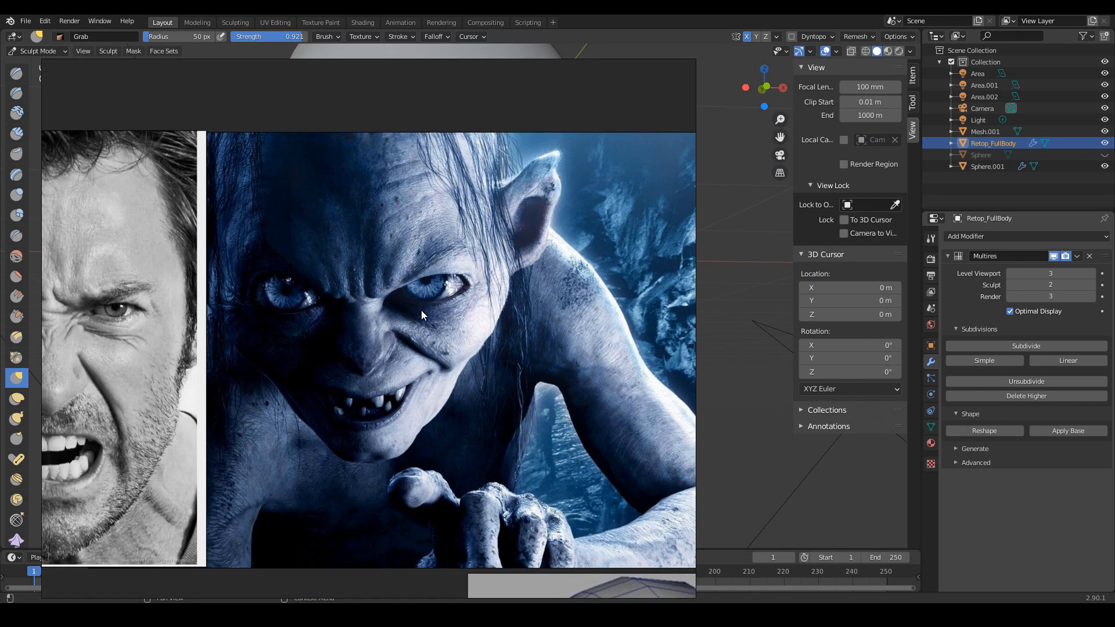
{"action": "right_click_drag", "start_coordinate": [420, 310], "coordinate": [521, 301]}
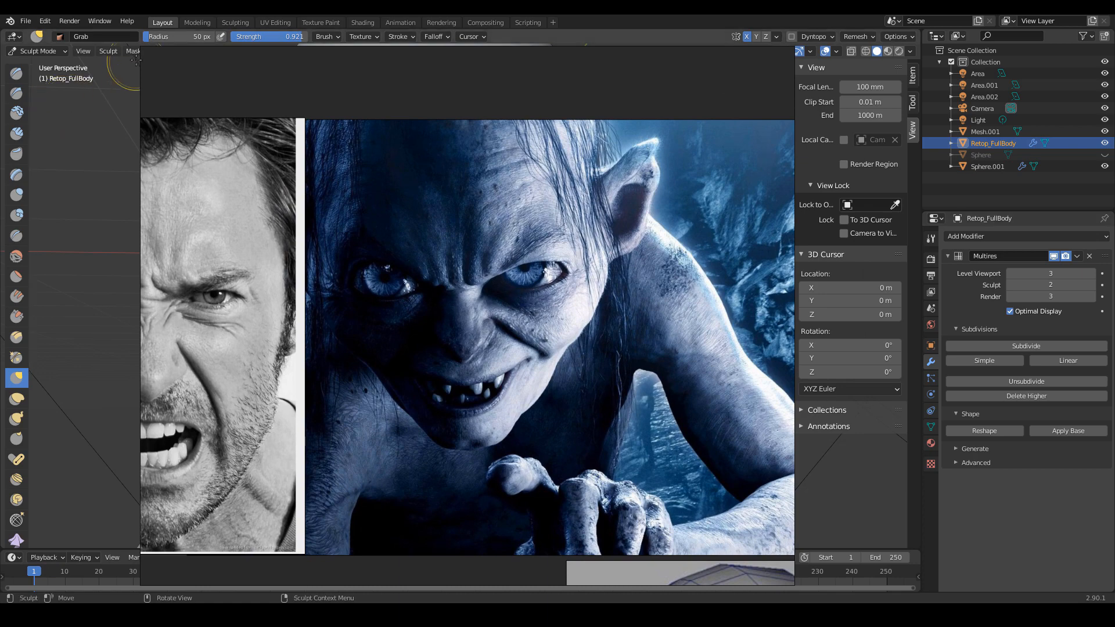
- Enlarge the reference window and examine the wrinkles in the other Gollum face photos on the board
{"action": "left_click_drag", "start_coordinate": [141, 47], "coordinate": [55, 16]}
{"action": "scroll", "coordinate": [535, 287], "scroll_direction": "down", "scroll_amount": 3}
{"action": "middle_click_drag", "start_coordinate": [585, 338], "coordinate": [411, 162]}
{"action": "middle_click_drag", "start_coordinate": [460, 371], "coordinate": [540, 238]}
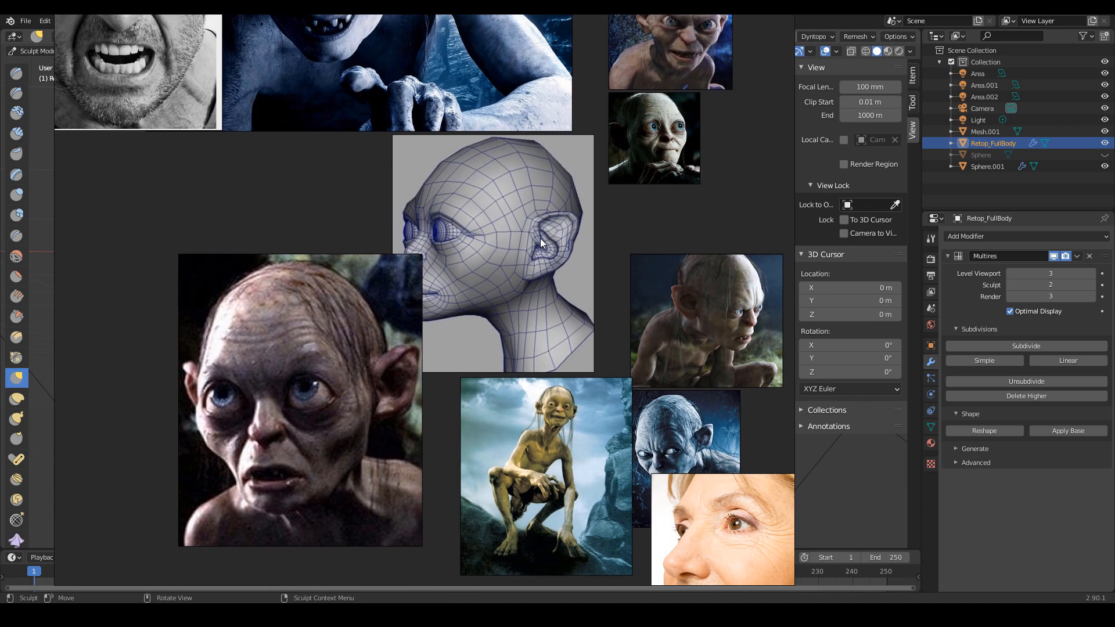
{"action": "scroll", "coordinate": [228, 389], "scroll_direction": "up", "scroll_amount": 3}
{"action": "middle_click_drag", "start_coordinate": [352, 369], "coordinate": [358, 276]}
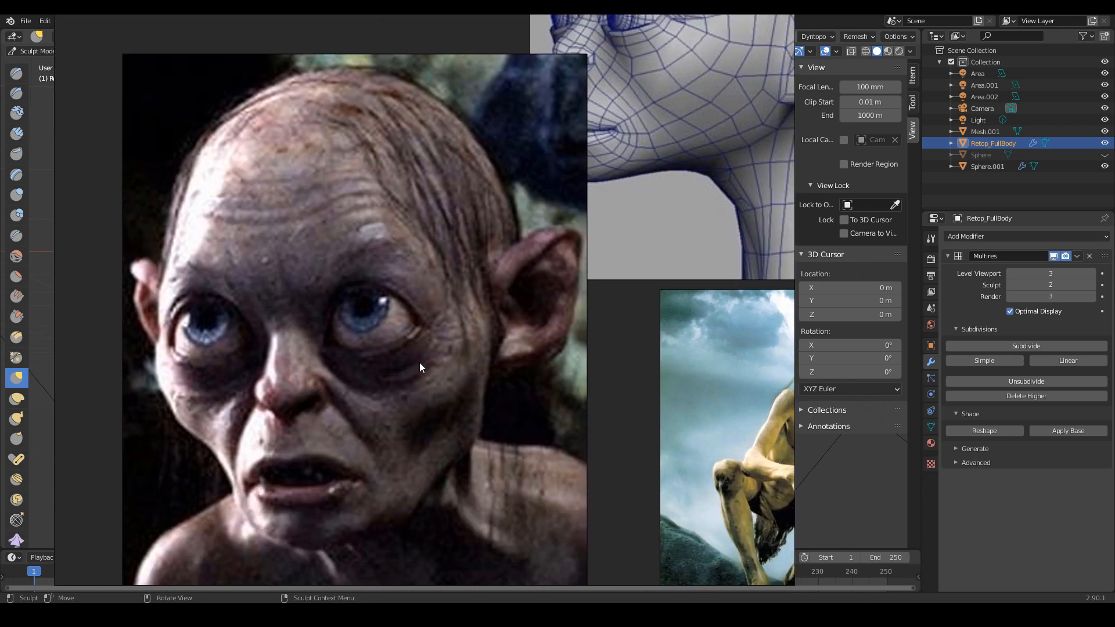
{"action": "scroll", "coordinate": [407, 360], "scroll_direction": "down", "scroll_amount": 2}
{"action": "middle_click_drag", "start_coordinate": [625, 370], "coordinate": [330, 559]}
{"action": "middle_click_drag", "start_coordinate": [441, 75], "coordinate": [542, 332]}
{"action": "scroll", "coordinate": [542, 332], "scroll_direction": "up", "scroll_amount": 3}
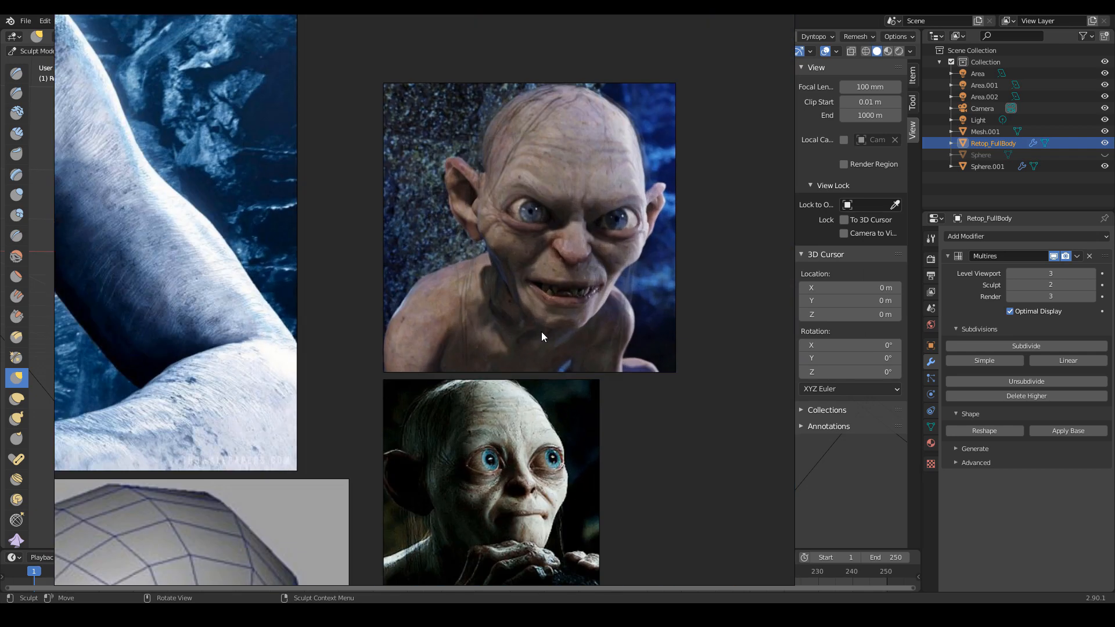
{"action": "middle_click_drag", "start_coordinate": [538, 410], "coordinate": [562, 368]}
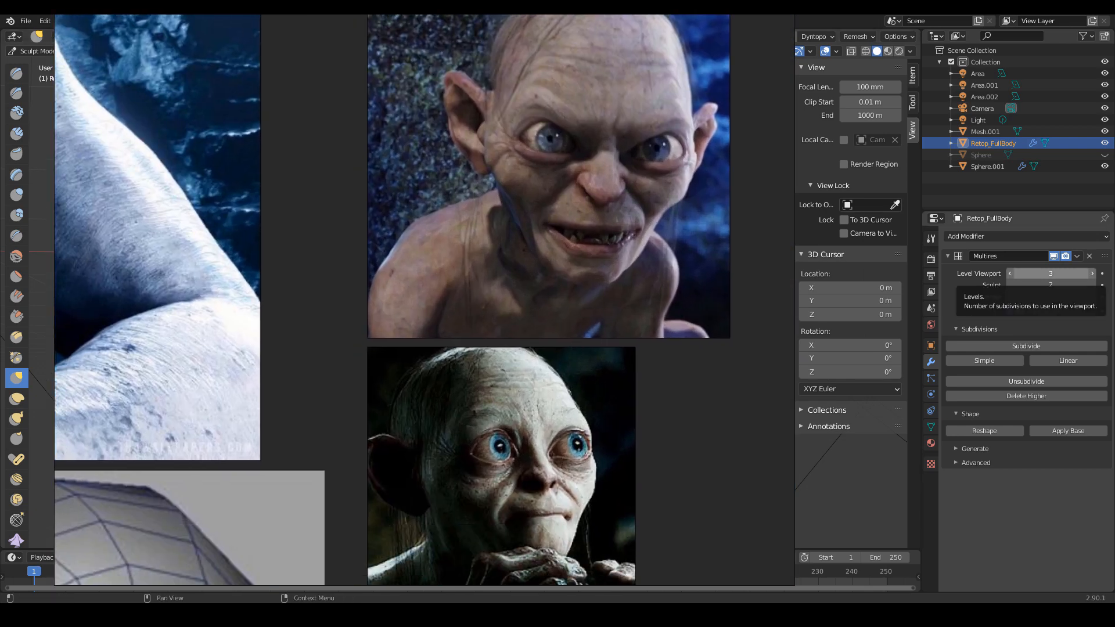
- Switch back to Blender and save the file
{"action": "key", "text": "alt+Tab"}
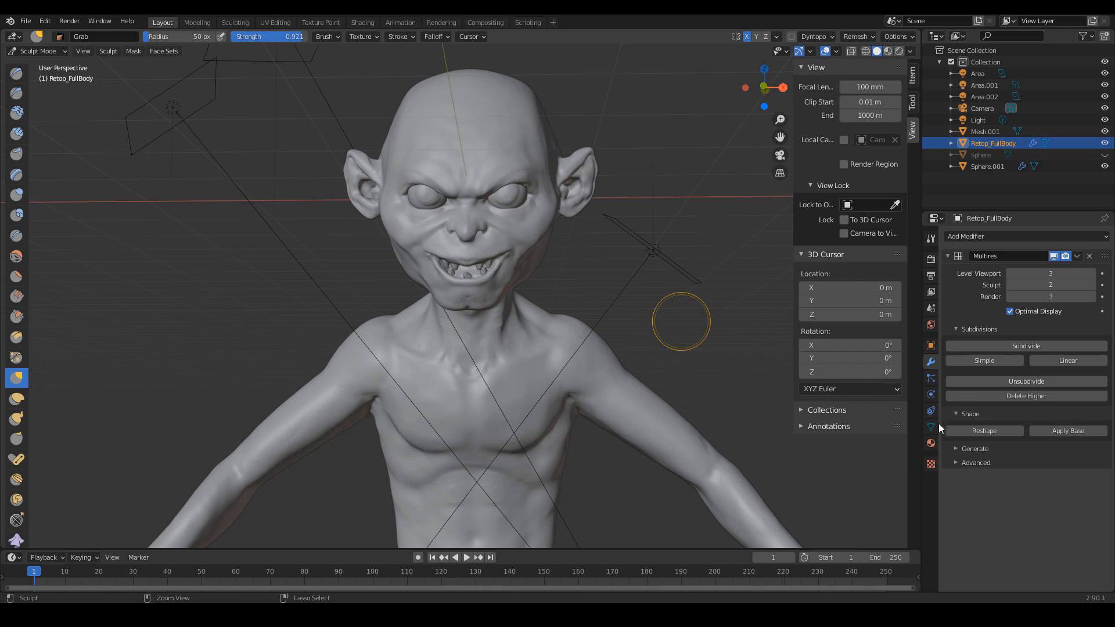
{"action": "key", "text": "ctrl+s"}
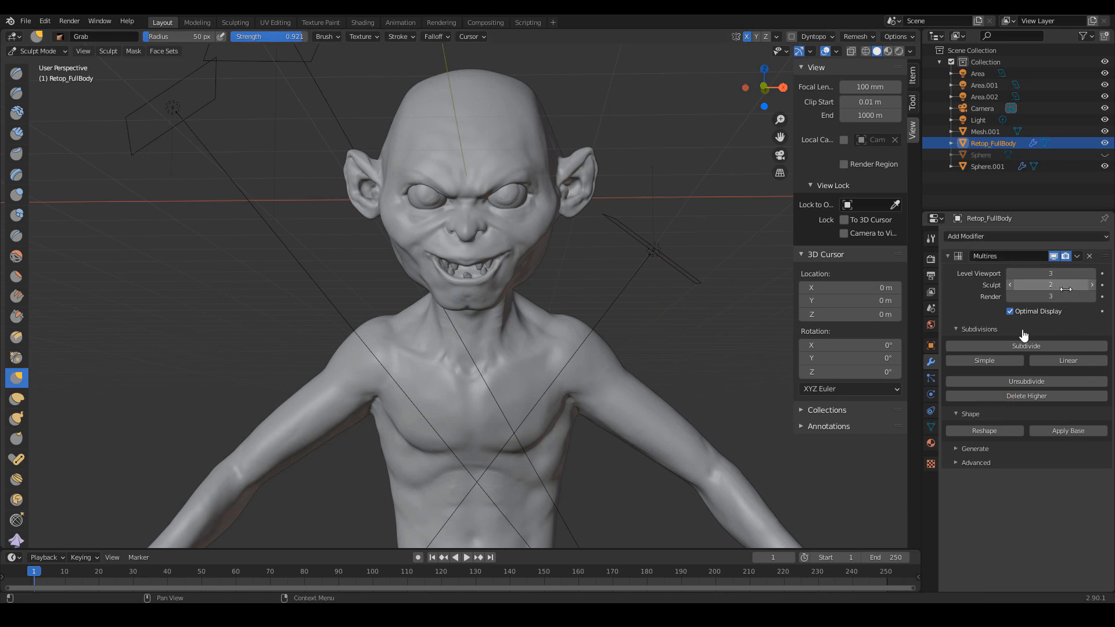
{"action": "left_click_drag", "start_coordinate": [956, 288], "coordinate": [985, 286]}
{"action": "mouse_move", "coordinate": [996, 336]}
{"action": "left_mouse_down"}
{"action": "mouse_move", "coordinate": [1049, 332]}
{"action": "mouse_move", "coordinate": [999, 337]}
{"action": "left_mouse_up"}
{"action": "mouse_move", "coordinate": [1000, 257]}
{"action": "left_mouse_down"}
{"action": "mouse_move", "coordinate": [964, 286]}
{"action": "mouse_move", "coordinate": [1008, 305]}
{"action": "left_mouse_up"}
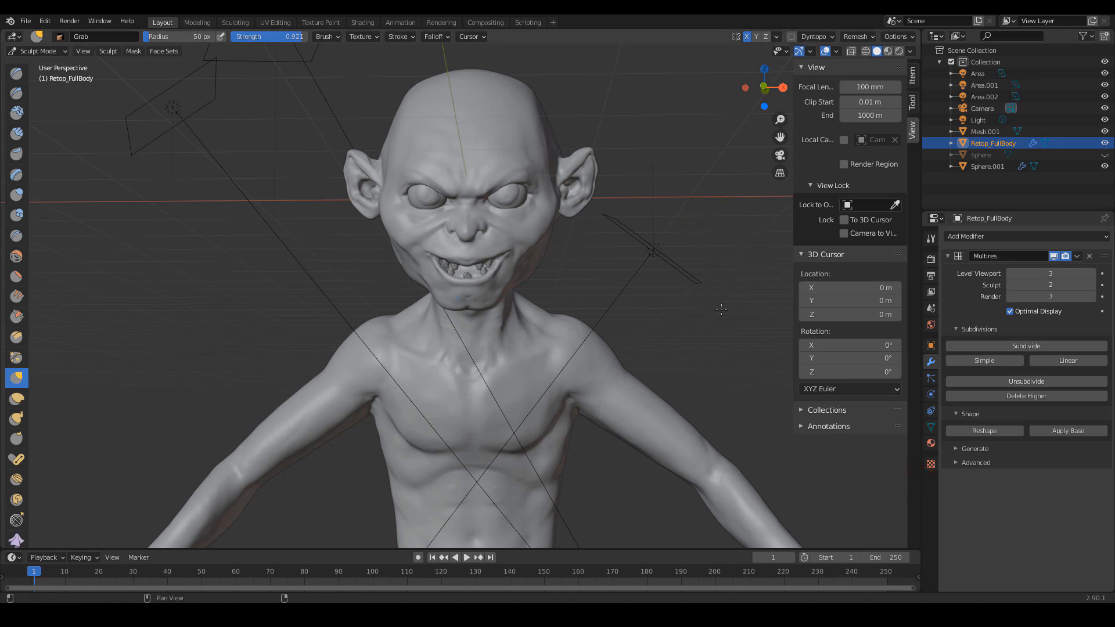
- Frame the face closely and activate the Clay Strips brush with a 23 px radius
{"action": "left_click_drag", "start_coordinate": [688, 246], "coordinate": [712, 256], "text": "alt"}
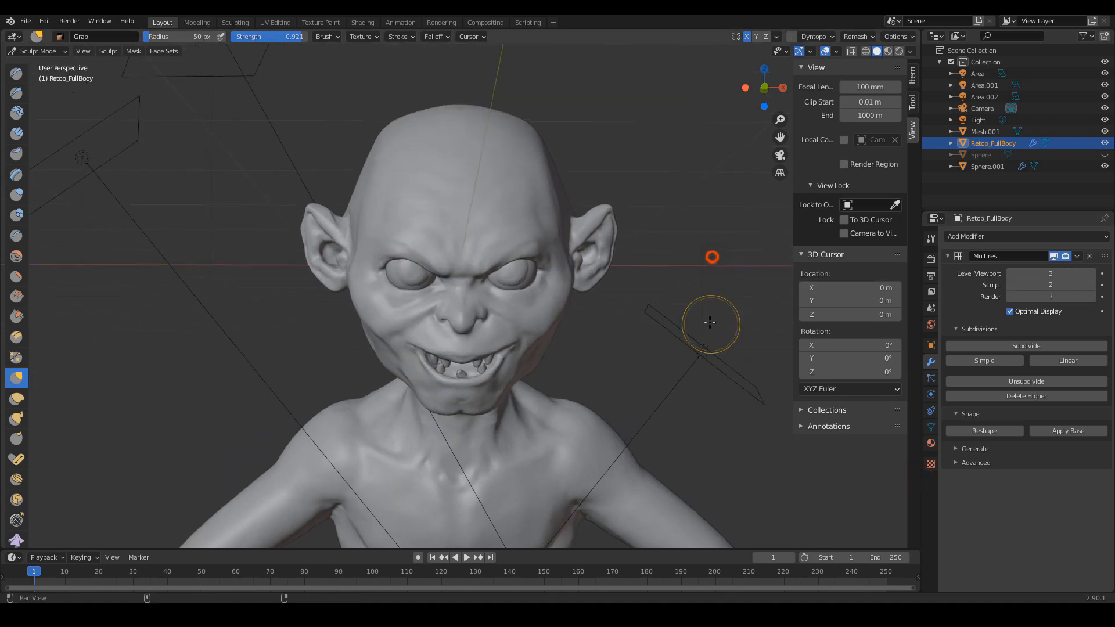
{"action": "left_click_drag", "start_coordinate": [668, 345], "coordinate": [705, 336], "text": "ctrl+alt"}
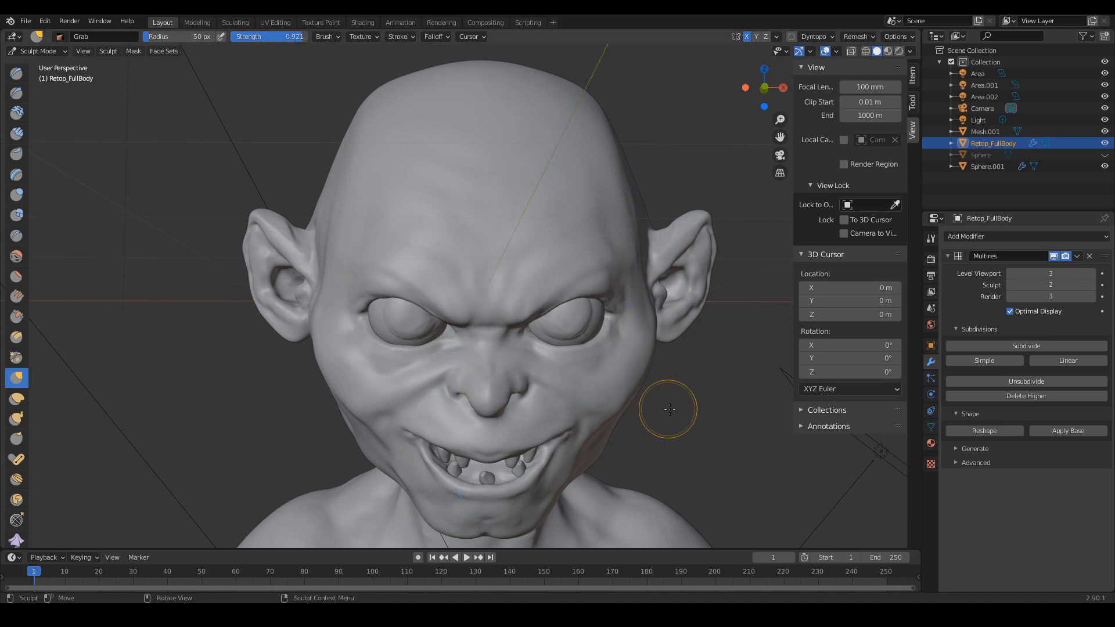
{"action": "mouse_move", "coordinate": [672, 411]}
{"action": "left_mouse_down", "text": "ctrl+alt"}
{"action": "mouse_move", "coordinate": [702, 403]}
{"action": "mouse_move", "coordinate": [684, 402]}
{"action": "left_mouse_up", "text": "ctrl+alt"}
{"action": "key", "text": "c"}
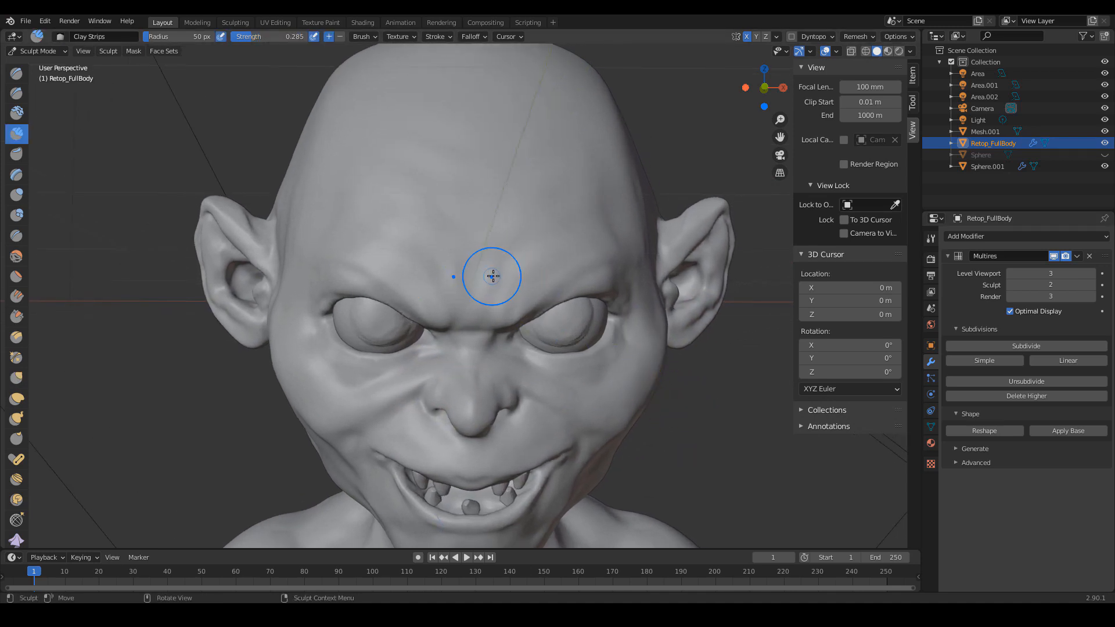
{"action": "key", "text": "f"}
{"action": "left_click", "coordinate": [483, 282]}
- Sculpt vertical frown creases between the eyebrows and softened diagonal creases above the inner brows with Clay Strips
{"action": "mouse_move", "coordinate": [498, 288]}
{"action": "left_mouse_down", "text": "alt"}
{"action": "mouse_move", "coordinate": [485, 256]}
{"action": "mouse_move", "coordinate": [481, 317]}
{"action": "left_mouse_up", "text": "alt"}
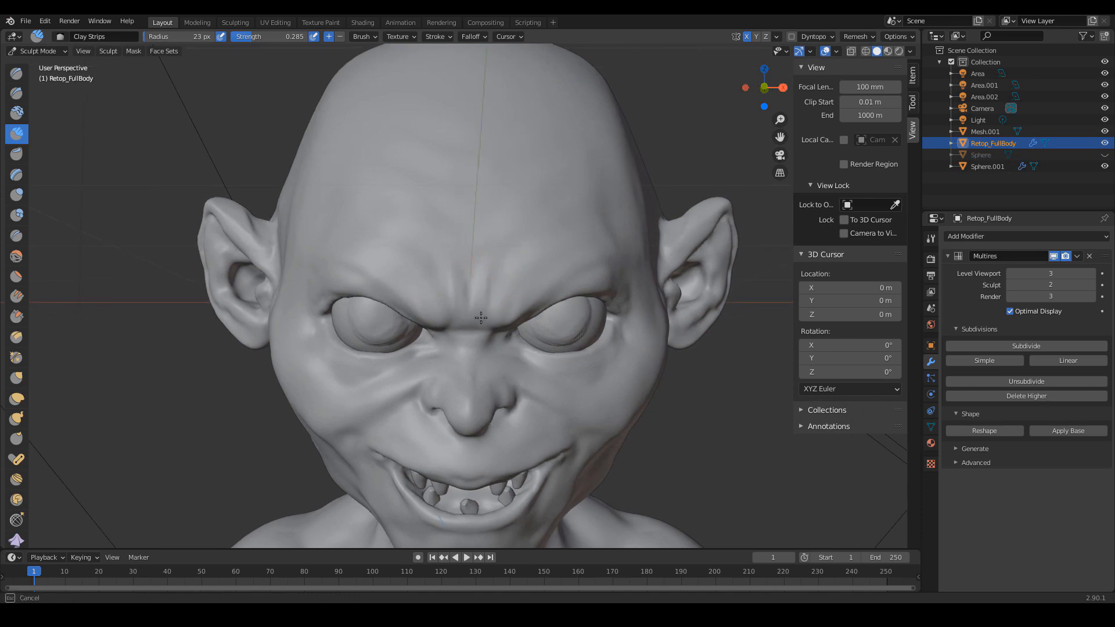
{"action": "left_click_drag", "start_coordinate": [487, 271], "coordinate": [490, 266]}
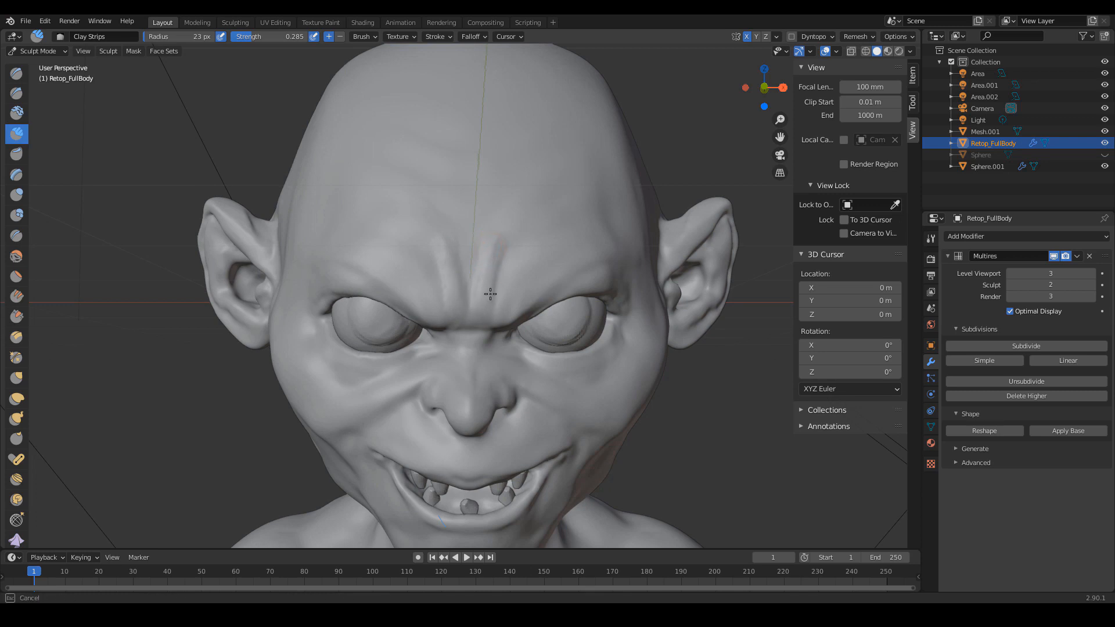
{"action": "left_click_drag", "start_coordinate": [493, 326], "coordinate": [493, 322]}
{"action": "left_click_drag", "start_coordinate": [488, 275], "coordinate": [492, 321]}
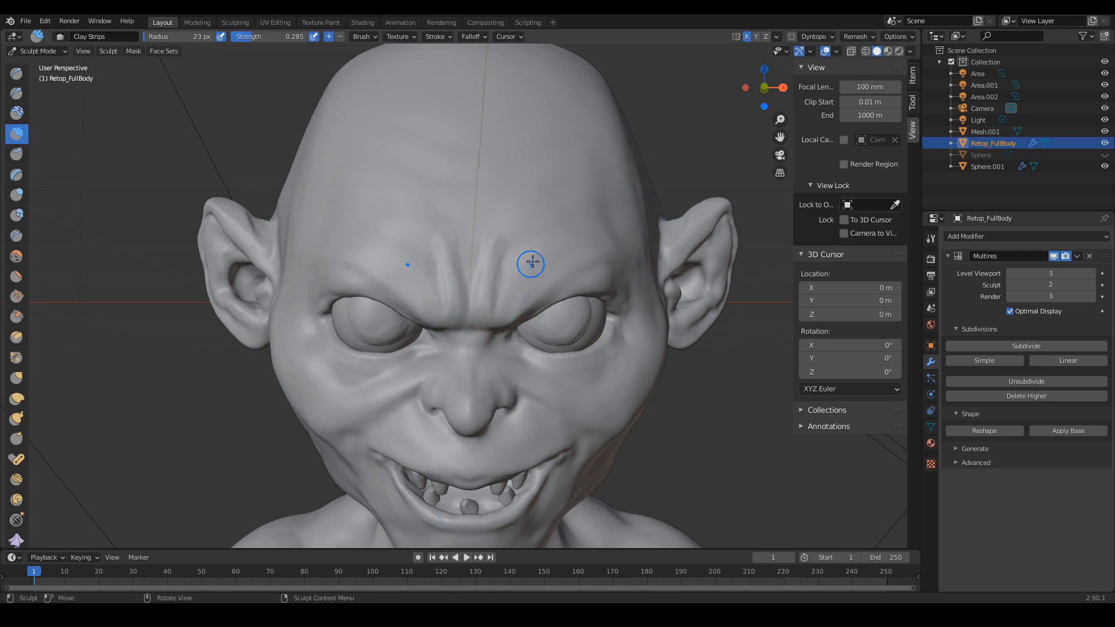
{"action": "mouse_move", "coordinate": [530, 260]}
{"action": "left_mouse_down", "text": "shift"}
{"action": "mouse_move", "coordinate": [509, 297]}
{"action": "mouse_move", "coordinate": [540, 270]}
{"action": "mouse_move", "coordinate": [511, 299]}
{"action": "left_mouse_up", "text": "shift"}
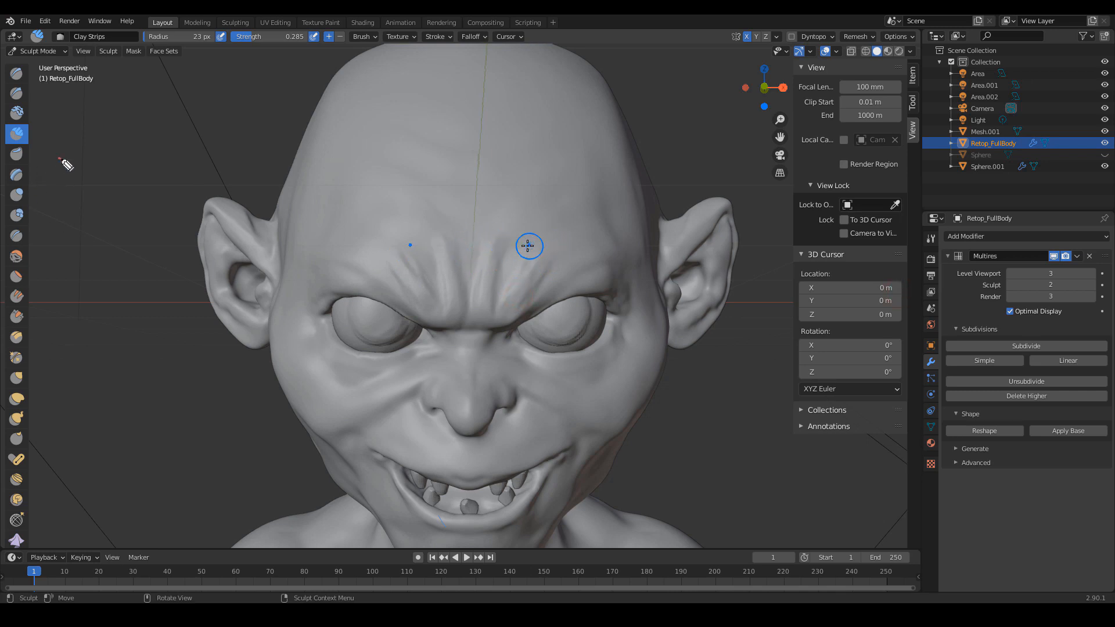
- Mark the Clay Strips brush and the frown creases on the brow with the annotation pen, and clear the markings
{"action": "mouse_move", "coordinate": [61, 159]}
{"action": "left_mouse_down"}
{"action": "mouse_move", "coordinate": [26, 136]}
{"action": "mouse_move", "coordinate": [49, 134]}
{"action": "left_mouse_up"}
{"action": "mouse_move", "coordinate": [530, 260]}
{"action": "left_mouse_down"}
{"action": "mouse_move", "coordinate": [525, 290]}
{"action": "mouse_move", "coordinate": [497, 312]}
{"action": "mouse_move", "coordinate": [507, 321]}
{"action": "left_mouse_up"}
{"action": "mouse_move", "coordinate": [498, 240]}
{"action": "left_mouse_down"}
{"action": "mouse_move", "coordinate": [477, 250]}
{"action": "mouse_move", "coordinate": [479, 275]}
{"action": "left_mouse_up"}
{"action": "left_click_drag", "start_coordinate": [491, 283], "coordinate": [477, 300]}
{"action": "left_click_drag", "start_coordinate": [431, 243], "coordinate": [448, 286]}
{"action": "left_click_drag", "start_coordinate": [475, 295], "coordinate": [458, 311]}
{"action": "left_click_drag", "start_coordinate": [395, 261], "coordinate": [390, 269]}
{"action": "left_click_drag", "start_coordinate": [421, 271], "coordinate": [425, 301]}
{"action": "left_click_drag", "start_coordinate": [436, 303], "coordinate": [448, 324]}
{"action": "key", "text": "Escape"}
- Deepen the diagonal creases above the inner brows with Clay Strips strokes and check them from the side
{"action": "mouse_move", "coordinate": [507, 244]}
{"action": "left_mouse_down"}
{"action": "mouse_move", "coordinate": [537, 238]}
{"action": "mouse_move", "coordinate": [495, 232]}
{"action": "left_mouse_up"}
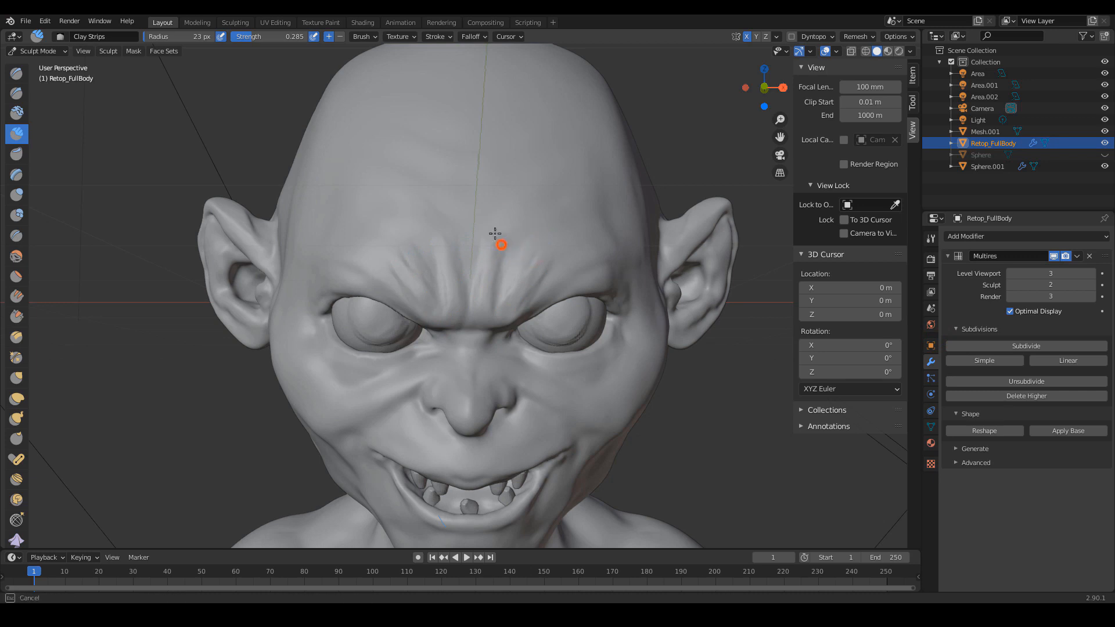
{"action": "left_click", "coordinate": [484, 248]}
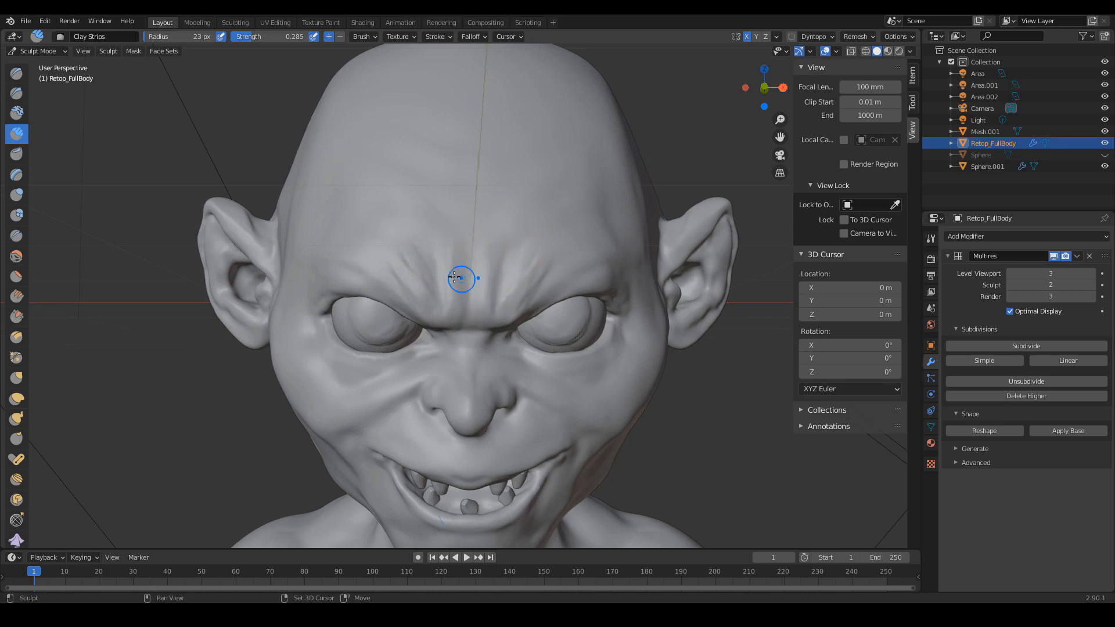
{"action": "left_click_drag", "start_coordinate": [430, 286], "coordinate": [408, 225]}
{"action": "middle_click_drag", "start_coordinate": [408, 226], "coordinate": [598, 273]}
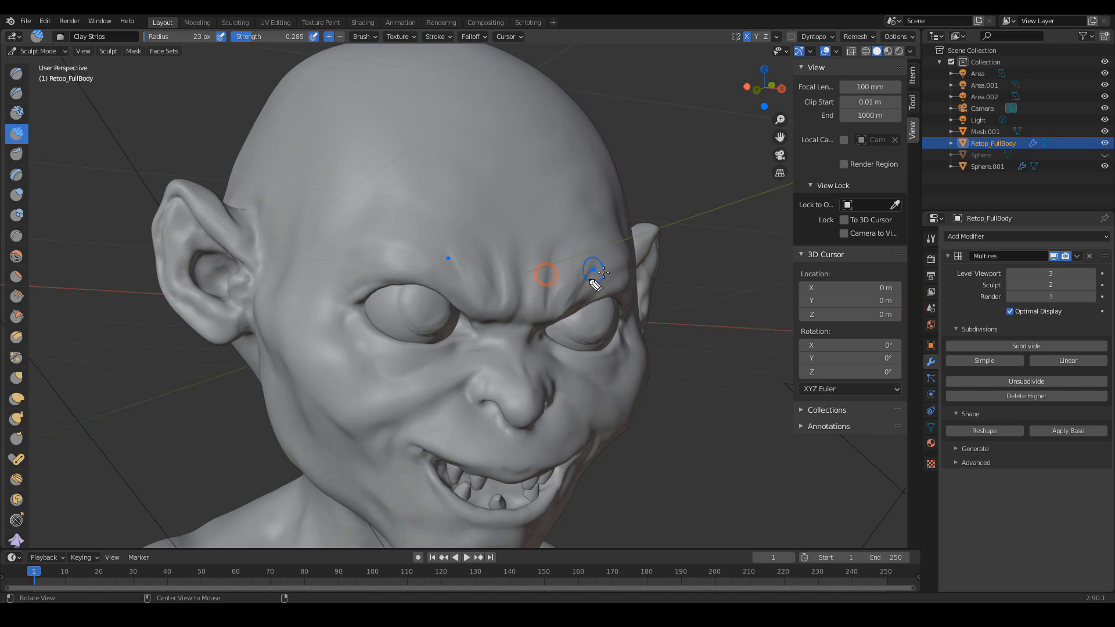
- Mark the frown creases and the folds radiating from them up the forehead with the annotation pen, and clear the markings
{"action": "mouse_move", "coordinate": [586, 267]}
{"action": "left_mouse_down"}
{"action": "mouse_move", "coordinate": [583, 289]}
{"action": "mouse_move", "coordinate": [549, 307]}
{"action": "mouse_move", "coordinate": [483, 292]}
{"action": "mouse_move", "coordinate": [499, 307]}
{"action": "left_mouse_up"}
{"action": "left_click_drag", "start_coordinate": [431, 236], "coordinate": [472, 247]}
{"action": "mouse_move", "coordinate": [487, 232]}
{"action": "left_mouse_down"}
{"action": "mouse_move", "coordinate": [516, 256]}
{"action": "mouse_move", "coordinate": [556, 254]}
{"action": "left_mouse_up"}
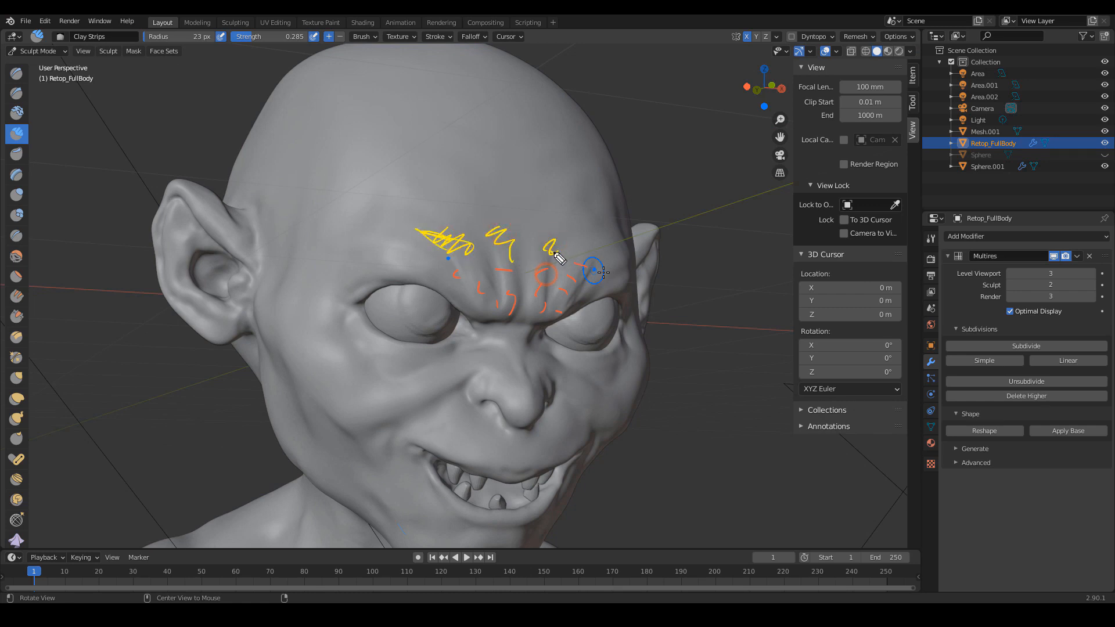
{"action": "left_click_drag", "start_coordinate": [547, 187], "coordinate": [544, 250]}
{"action": "mouse_move", "coordinate": [569, 256]}
{"action": "left_mouse_down"}
{"action": "mouse_move", "coordinate": [589, 192]}
{"action": "mouse_move", "coordinate": [598, 267]}
{"action": "left_mouse_up"}
{"action": "left_click_drag", "start_coordinate": [525, 238], "coordinate": [489, 186]}
{"action": "left_click_drag", "start_coordinate": [484, 235], "coordinate": [421, 168]}
{"action": "mouse_move", "coordinate": [458, 238]}
{"action": "left_mouse_down"}
{"action": "mouse_move", "coordinate": [379, 206]}
{"action": "mouse_move", "coordinate": [359, 185]}
{"action": "left_mouse_up"}
{"action": "left_click_drag", "start_coordinate": [432, 235], "coordinate": [356, 214]}
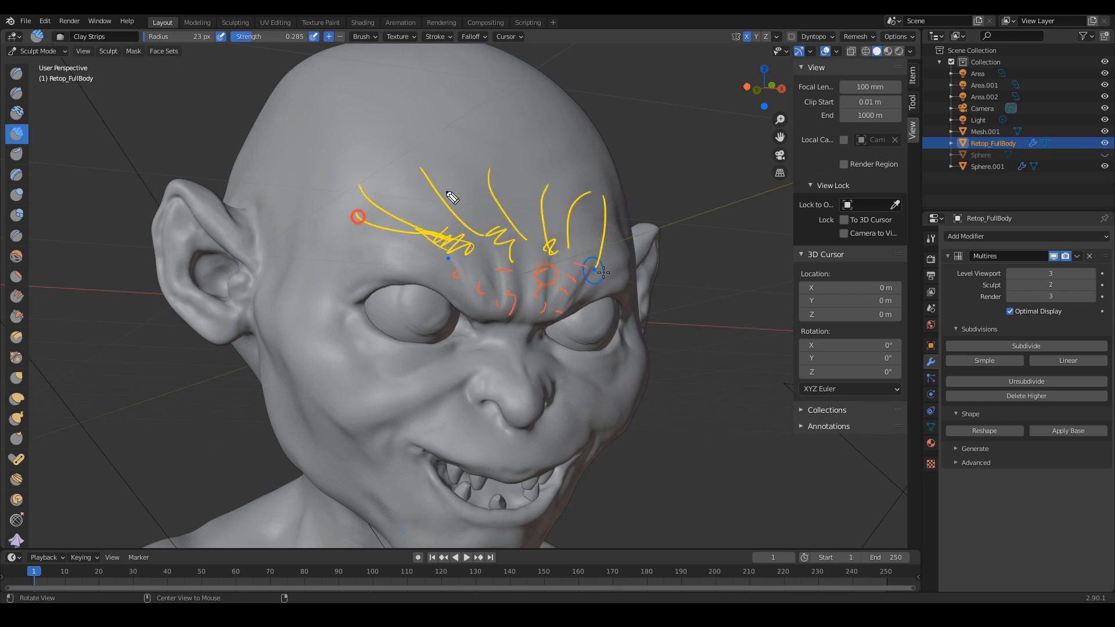
{"action": "left_click_drag", "start_coordinate": [445, 189], "coordinate": [405, 134]}
{"action": "left_click_drag", "start_coordinate": [502, 219], "coordinate": [523, 158]}
{"action": "left_click_drag", "start_coordinate": [555, 228], "coordinate": [587, 201]}
{"action": "left_click_drag", "start_coordinate": [568, 251], "coordinate": [617, 228]}
{"action": "left_click_drag", "start_coordinate": [604, 270], "coordinate": [626, 247]}
{"action": "mouse_move", "coordinate": [418, 229]}
{"action": "left_mouse_down"}
{"action": "mouse_move", "coordinate": [464, 256]}
{"action": "mouse_move", "coordinate": [516, 243]}
{"action": "mouse_move", "coordinate": [601, 273]}
{"action": "left_mouse_up"}
{"action": "left_click_drag", "start_coordinate": [448, 259], "coordinate": [549, 255]}
{"action": "left_click_drag", "start_coordinate": [442, 260], "coordinate": [460, 245]}
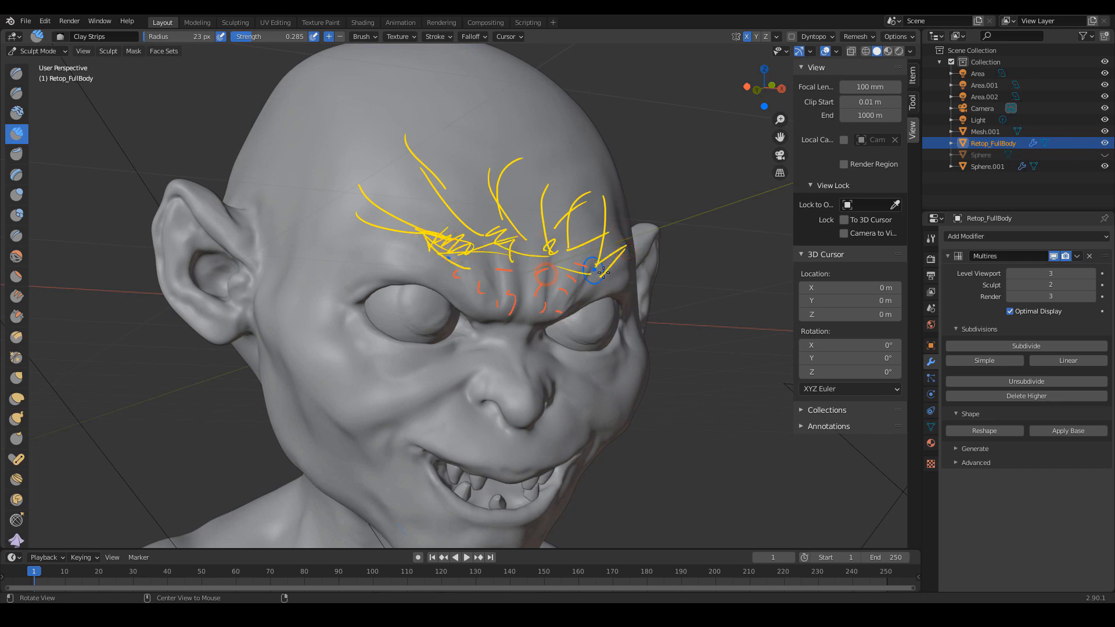
{"action": "left_click", "coordinate": [990, 293]}
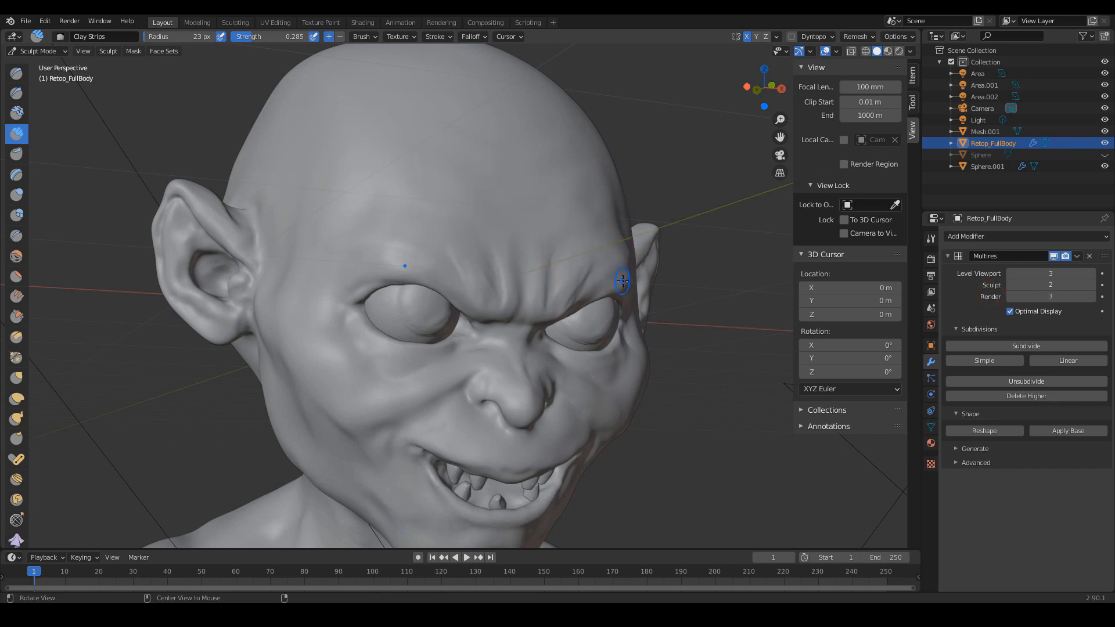
- Frame the face from the front and activate the Smooth brush with a strength of 0.291
{"action": "middle_click_drag", "start_coordinate": [623, 281], "coordinate": [525, 310]}
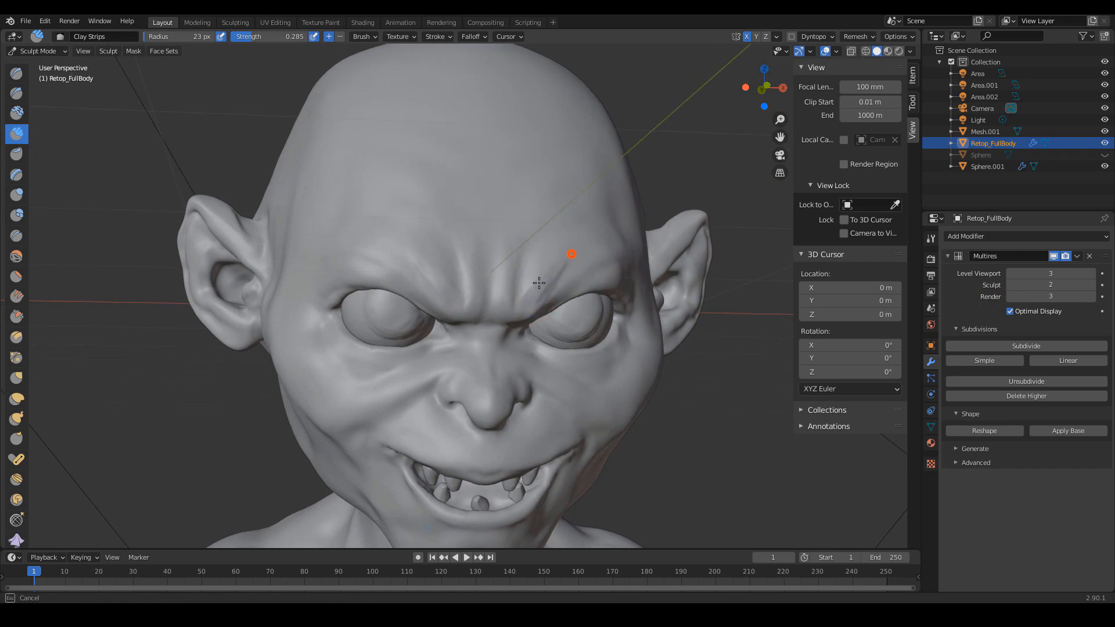
{"action": "middle_click_drag", "start_coordinate": [548, 274], "coordinate": [578, 264]}
{"action": "left_click", "coordinate": [17, 257]}
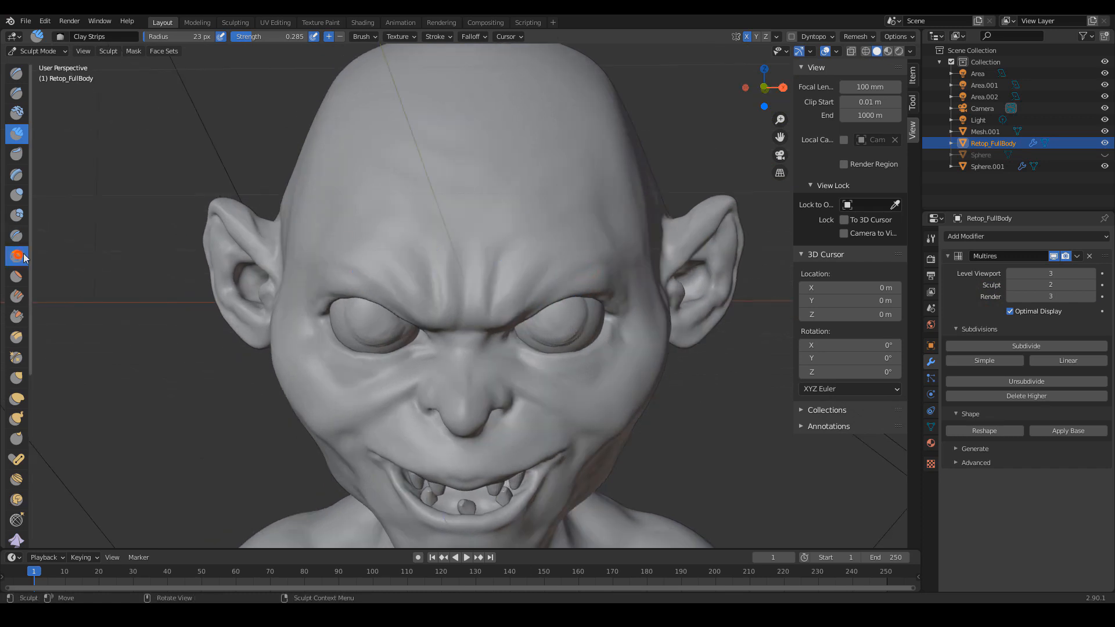
{"action": "key", "text": "shift+f"}
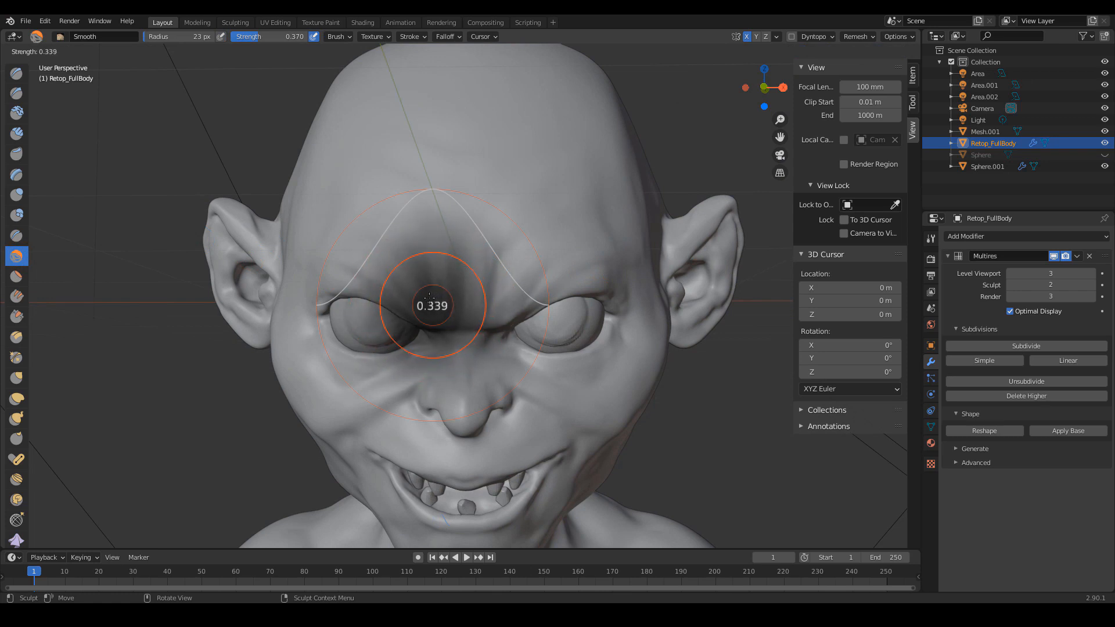
{"action": "left_click", "coordinate": [426, 300]}
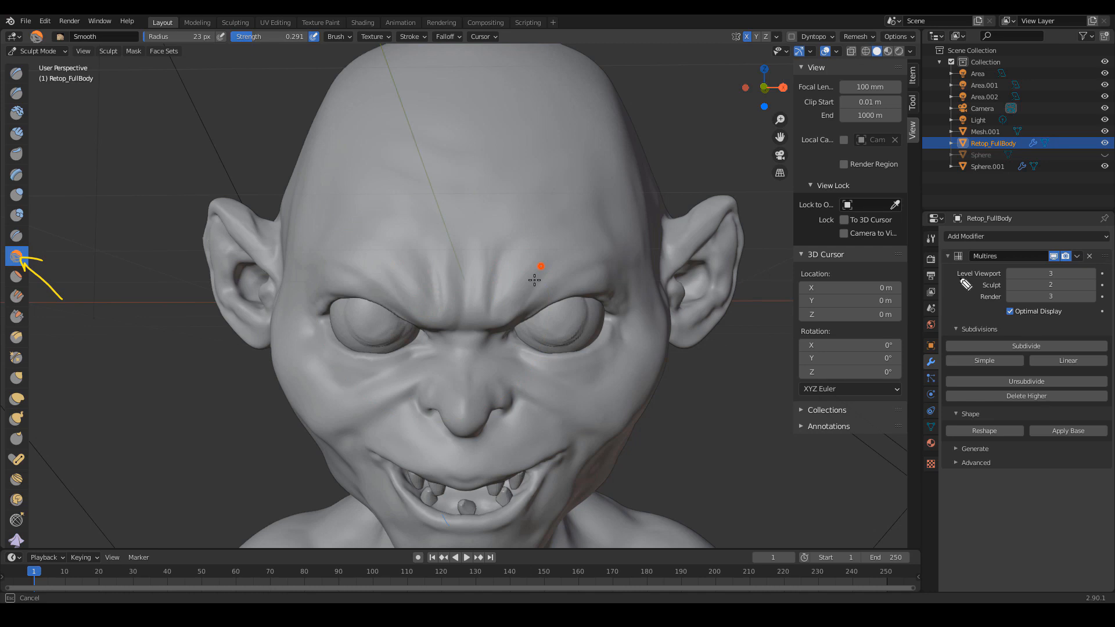
{"action": "left_click_drag", "start_coordinate": [106, 285], "coordinate": [38, 266]}
{"action": "key", "text": "Escape"}
- Activate the Draw Sharp brush with a 16 px radius and frame the brow closely
{"action": "key", "text": "ctrl+shift+d"}
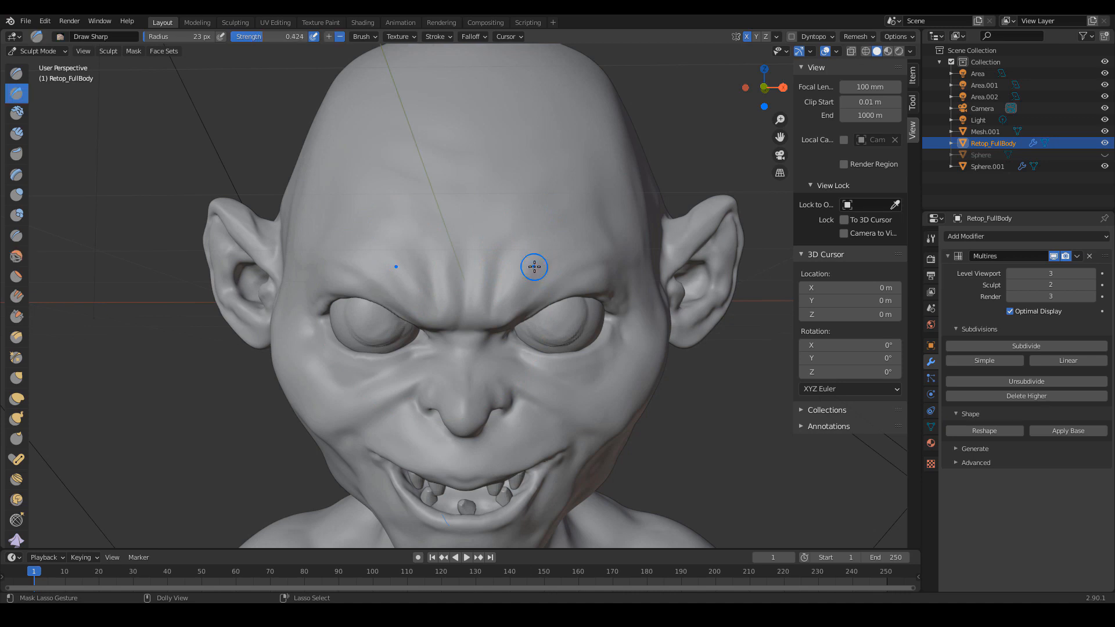
{"action": "middle_click_drag", "start_coordinate": [535, 272], "coordinate": [543, 278], "text": "ctrl"}
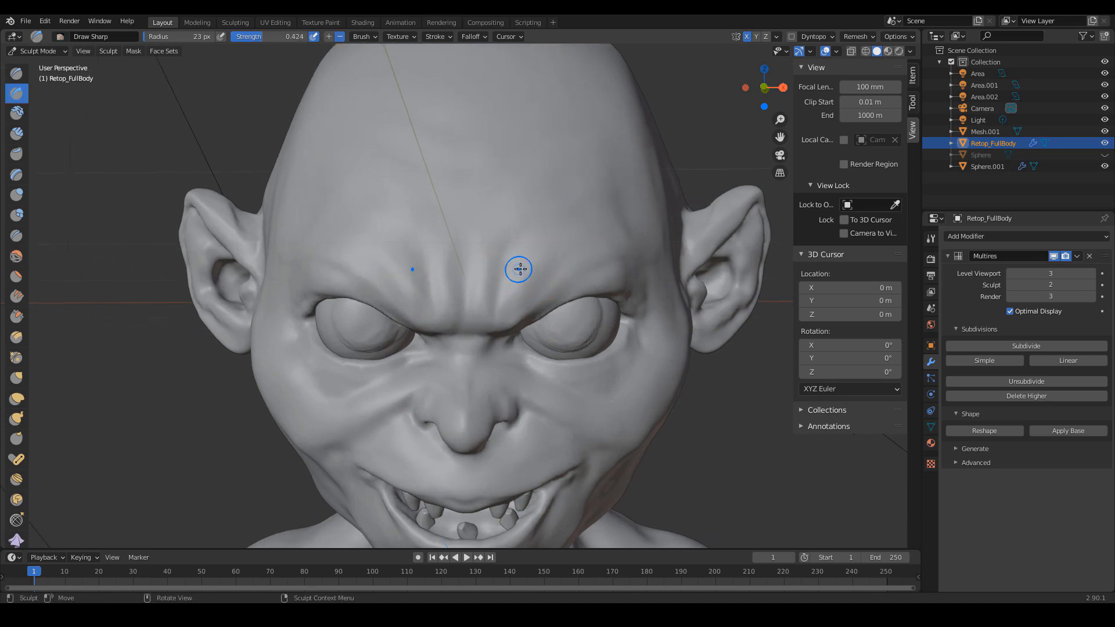
{"action": "key", "text": "f"}
{"action": "left_click", "coordinate": [458, 273]}
- Turn off X mirror symmetry and carve a vertical crease down the centre between the eyebrows with Draw Sharp
{"action": "left_click", "coordinate": [931, 238]}
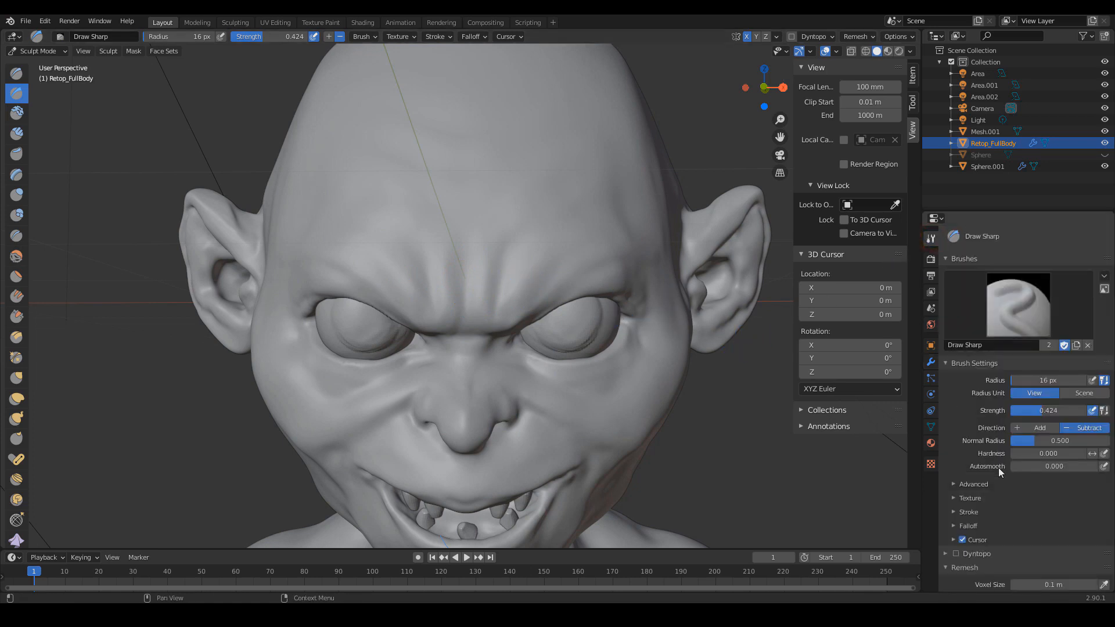
{"action": "scroll", "coordinate": [980, 345], "scroll_direction": "down", "scroll_amount": 10}
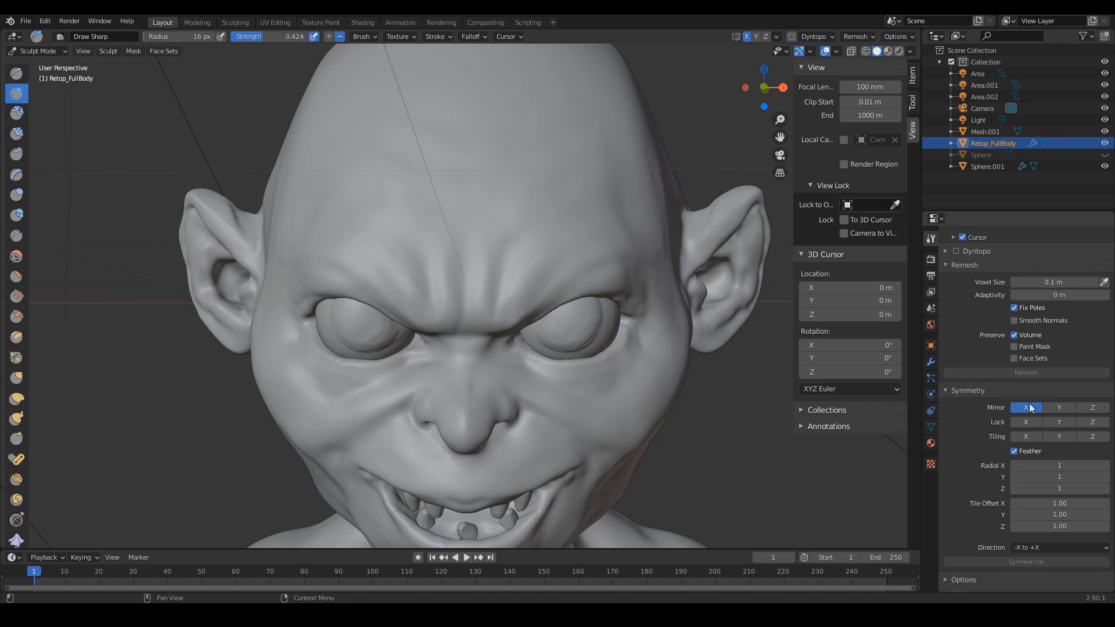
{"action": "left_click", "coordinate": [1026, 408]}
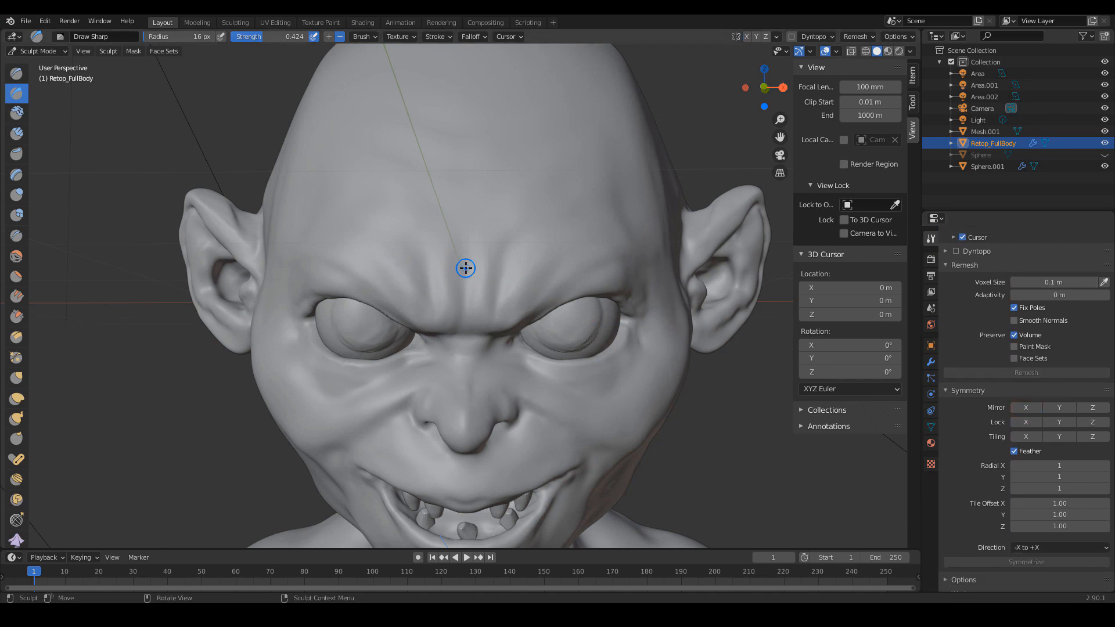
{"action": "left_click_drag", "start_coordinate": [460, 235], "coordinate": [468, 332]}
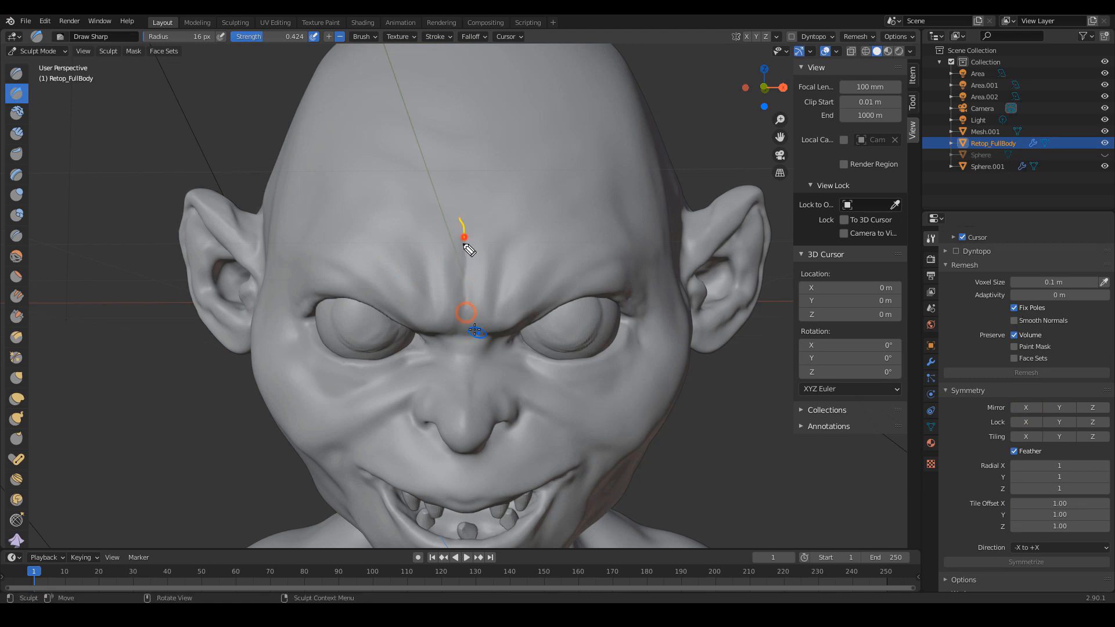
- Mark the centre line of the face and the X mirror option with the annotation pen, and clear the markings
{"action": "left_click_drag", "start_coordinate": [440, 247], "coordinate": [463, 332]}
{"action": "mouse_move", "coordinate": [448, 349]}
{"action": "left_mouse_down"}
{"action": "mouse_move", "coordinate": [455, 368]}
{"action": "mouse_move", "coordinate": [471, 358]}
{"action": "mouse_move", "coordinate": [460, 394]}
{"action": "left_mouse_up"}
{"action": "left_click_drag", "start_coordinate": [474, 400], "coordinate": [482, 448]}
{"action": "left_click_drag", "start_coordinate": [475, 370], "coordinate": [472, 410]}
{"action": "left_click_drag", "start_coordinate": [472, 450], "coordinate": [462, 487]}
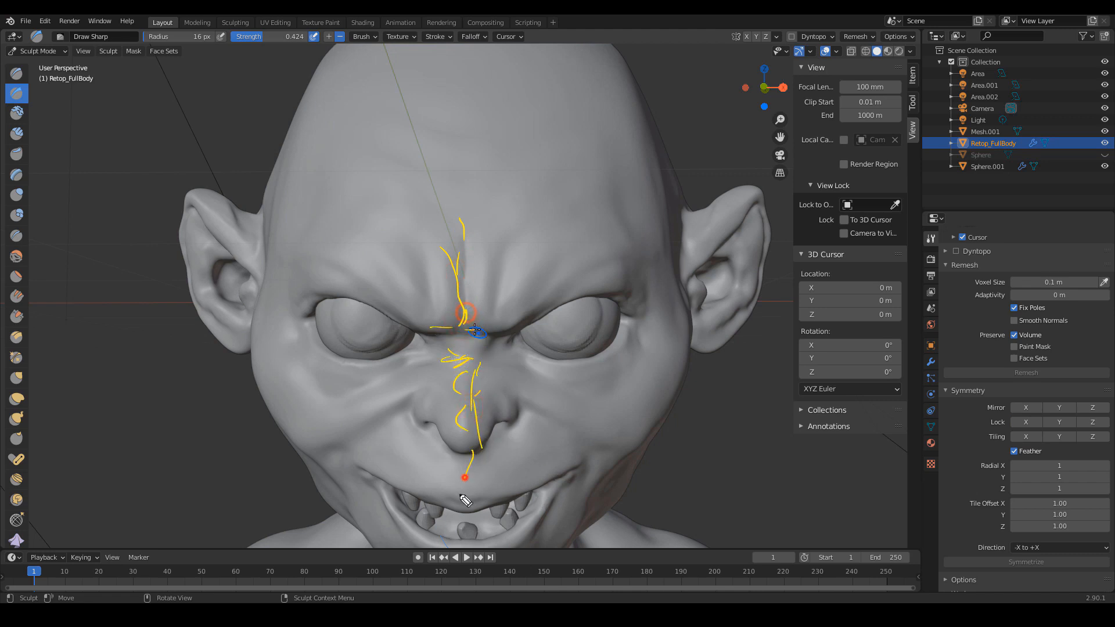
{"action": "mouse_move", "coordinate": [468, 528]}
{"action": "left_mouse_down"}
{"action": "mouse_move", "coordinate": [470, 464]}
{"action": "mouse_move", "coordinate": [473, 484]}
{"action": "left_mouse_up"}
{"action": "left_click_drag", "start_coordinate": [479, 546], "coordinate": [466, 401]}
{"action": "mouse_move", "coordinate": [469, 168]}
{"action": "left_mouse_down"}
{"action": "mouse_move", "coordinate": [498, 378]}
{"action": "mouse_move", "coordinate": [428, 354]}
{"action": "mouse_move", "coordinate": [517, 151]}
{"action": "left_mouse_up"}
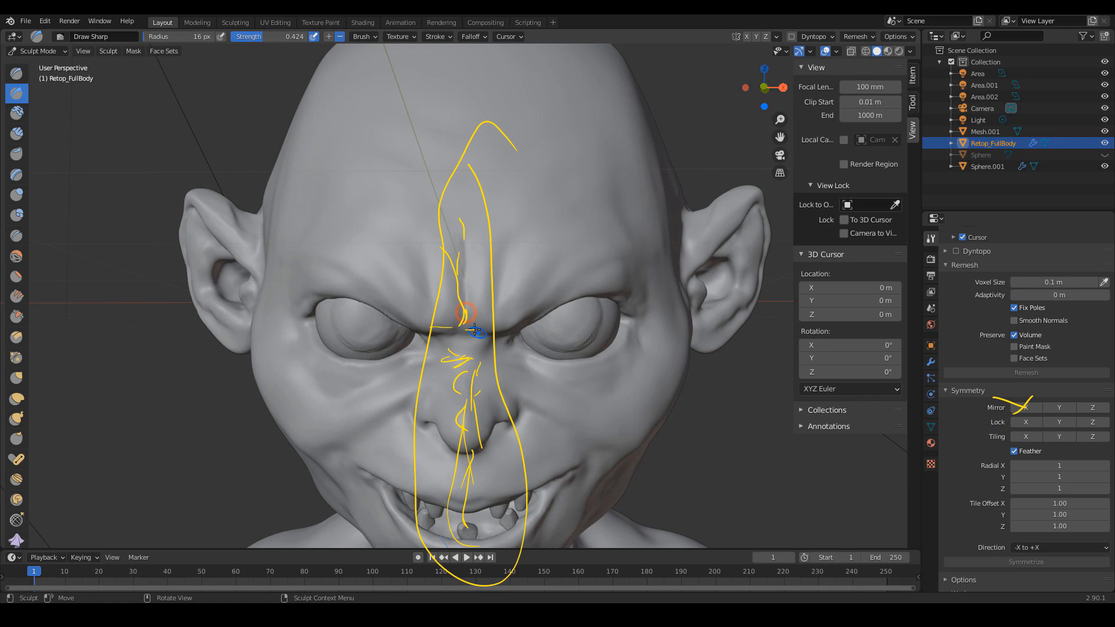
{"action": "key", "text": "Escape"}
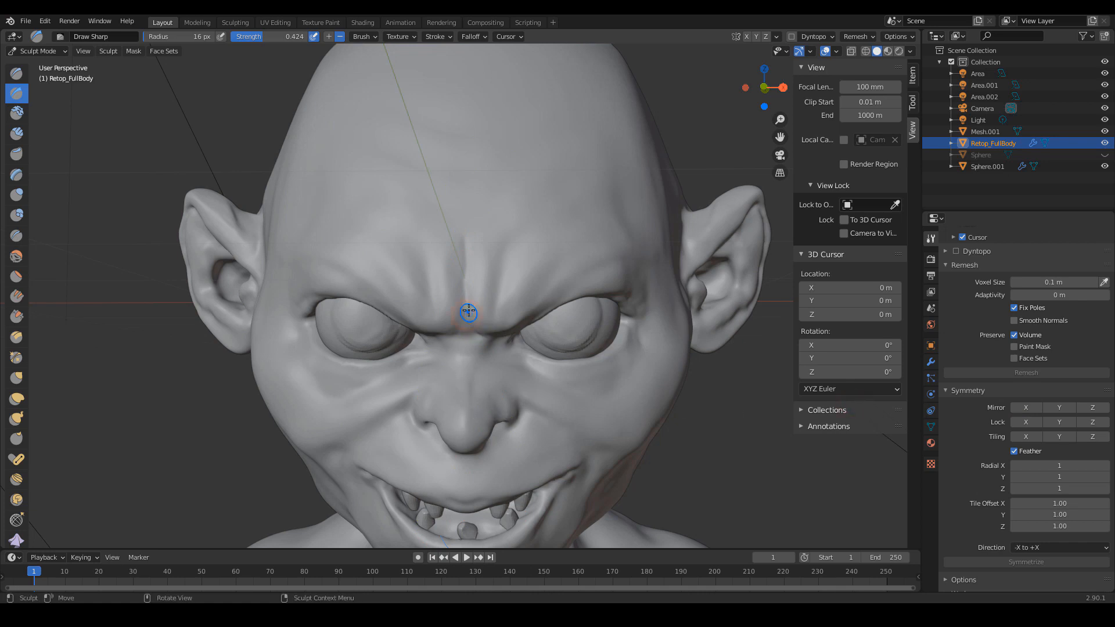
- Refine the frown crease on one side of the centre, from the nose bridge up past the inner brow, with Draw Sharp
{"action": "middle_click_drag", "start_coordinate": [483, 338], "coordinate": [451, 343]}
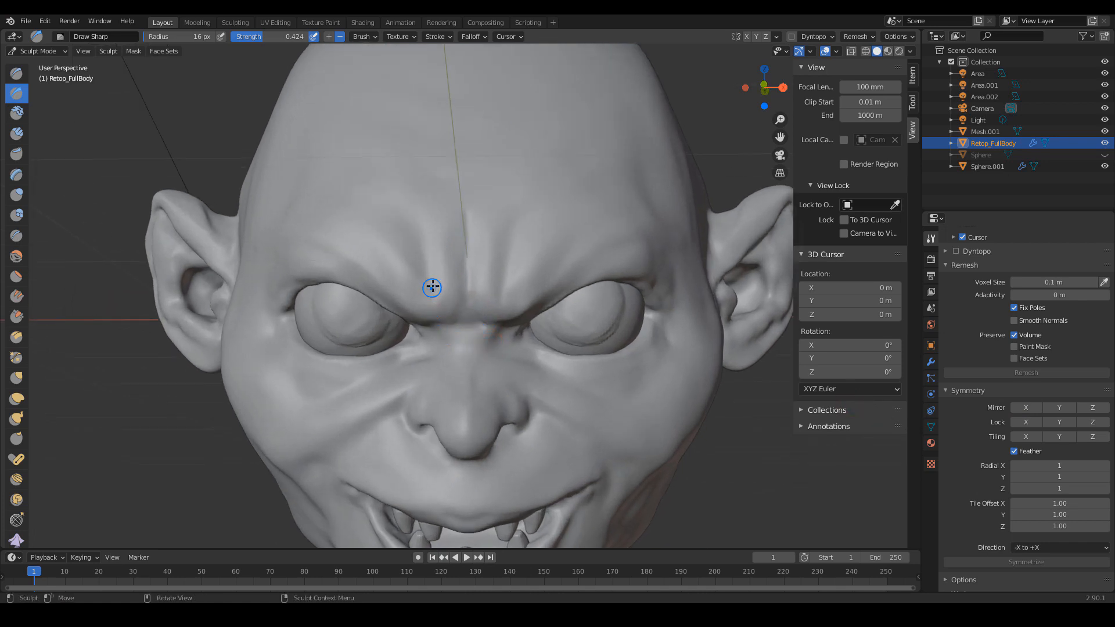
{"action": "left_click_drag", "start_coordinate": [451, 324], "coordinate": [433, 293], "text": "ctrl"}
{"action": "left_click_drag", "start_coordinate": [443, 314], "coordinate": [432, 289], "text": "ctrl"}
{"action": "left_click_drag", "start_coordinate": [440, 309], "coordinate": [432, 288], "text": "ctrl"}
{"action": "mouse_move", "coordinate": [478, 327]}
{"action": "left_mouse_down", "text": "ctrl"}
{"action": "mouse_move", "coordinate": [455, 329]}
{"action": "mouse_move", "coordinate": [426, 289]}
{"action": "left_mouse_up", "text": "ctrl"}
{"action": "middle_click_drag", "start_coordinate": [492, 289], "coordinate": [490, 301], "text": "ctrl"}
{"action": "left_click_drag", "start_coordinate": [451, 324], "coordinate": [434, 277], "text": "ctrl"}
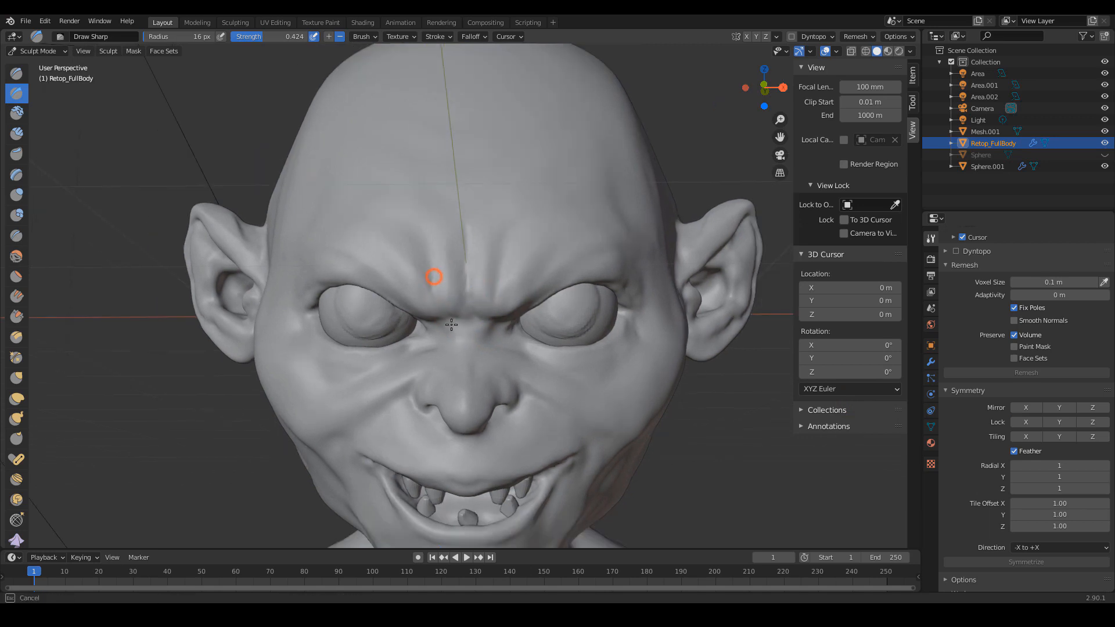
- Refine the vertical crease at the centre of the lower forehead with a Draw Sharp stroke down to the brow
{"action": "mouse_move", "coordinate": [488, 295]}
{"action": "middle_mouse_down", "text": "ctrl"}
{"action": "mouse_move", "coordinate": [523, 302]}
{"action": "mouse_move", "coordinate": [483, 241]}
{"action": "middle_mouse_up", "text": "ctrl"}
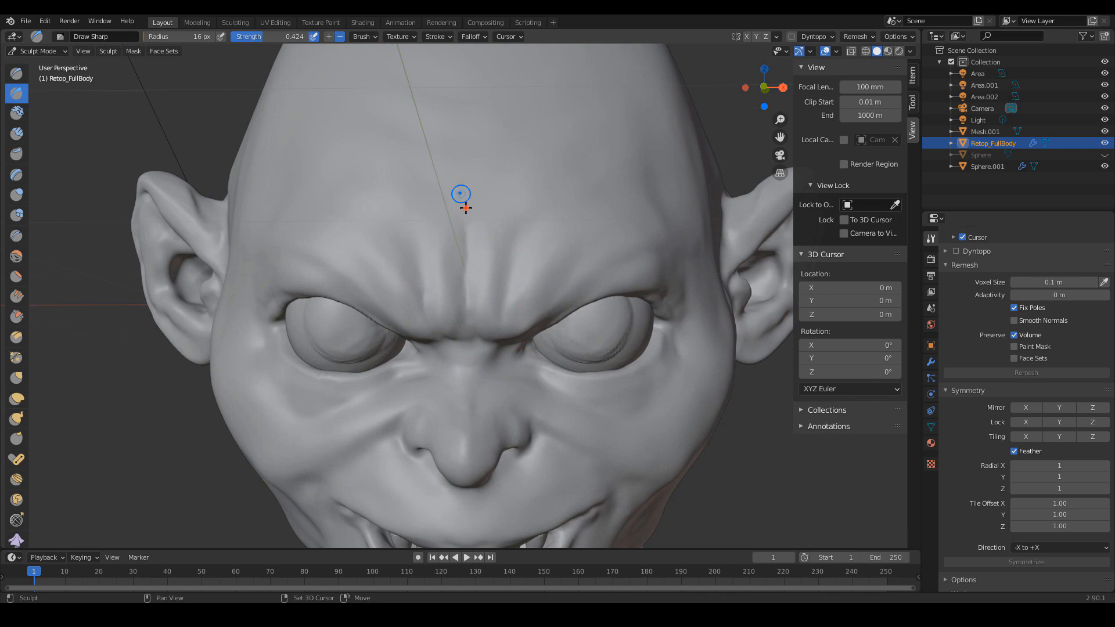
{"action": "middle_click_drag", "start_coordinate": [488, 194], "coordinate": [526, 271], "text": "ctrl"}
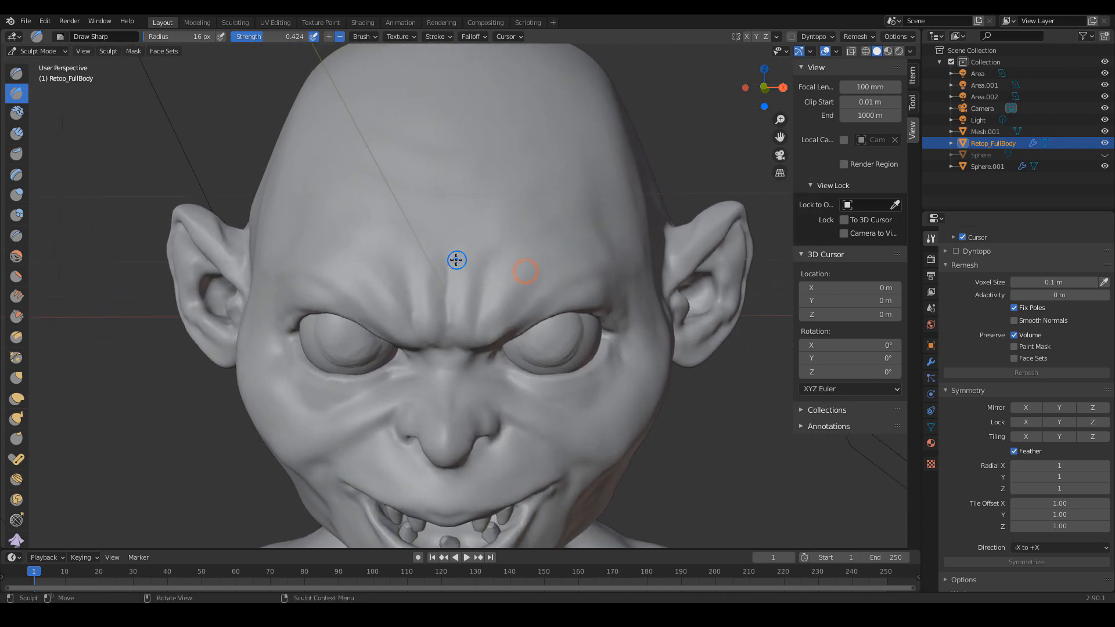
{"action": "middle_click_drag", "start_coordinate": [465, 308], "coordinate": [461, 289], "text": "ctrl"}
{"action": "mouse_move", "coordinate": [456, 259]}
{"action": "left_mouse_down", "text": "ctrl"}
{"action": "mouse_move", "coordinate": [445, 281]}
{"action": "mouse_move", "coordinate": [458, 304]}
{"action": "left_mouse_up", "text": "ctrl"}
{"action": "mouse_move", "coordinate": [482, 293]}
{"action": "middle_mouse_down", "text": "ctrl"}
{"action": "mouse_move", "coordinate": [514, 322]}
{"action": "mouse_move", "coordinate": [522, 306]}
{"action": "mouse_move", "coordinate": [572, 296]}
{"action": "mouse_move", "coordinate": [550, 331]}
{"action": "mouse_move", "coordinate": [543, 324]}
{"action": "mouse_move", "coordinate": [559, 319]}
{"action": "mouse_move", "coordinate": [560, 337]}
{"action": "mouse_move", "coordinate": [554, 318]}
{"action": "middle_mouse_up", "text": "ctrl"}
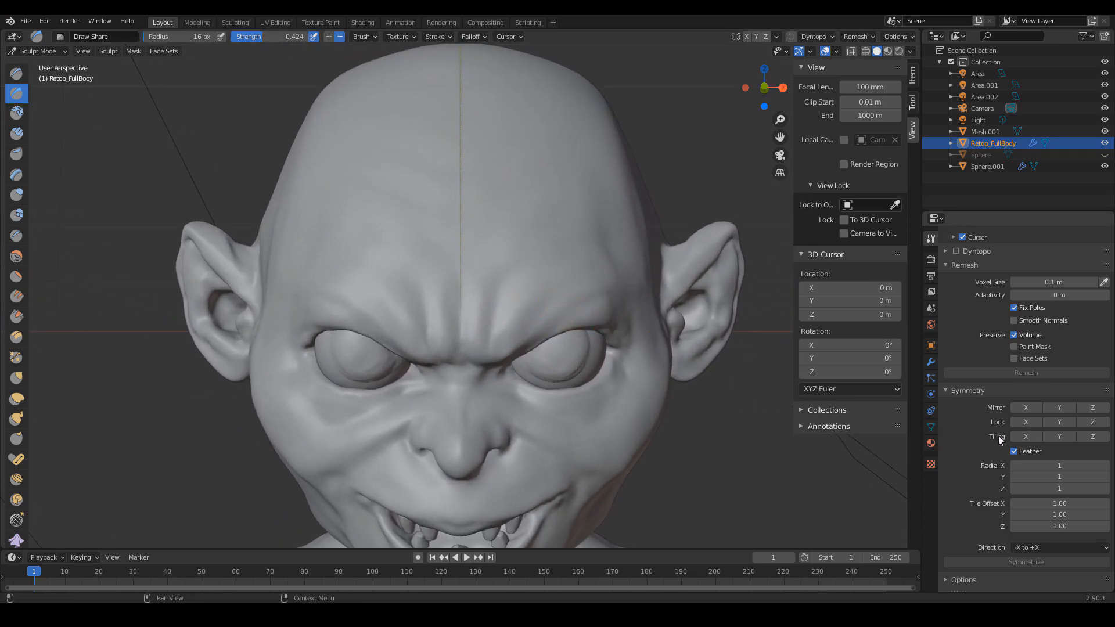
- Activate the Clay Strips brush with a 22 px radius and turn X mirror symmetry on
{"action": "key", "text": "c"}
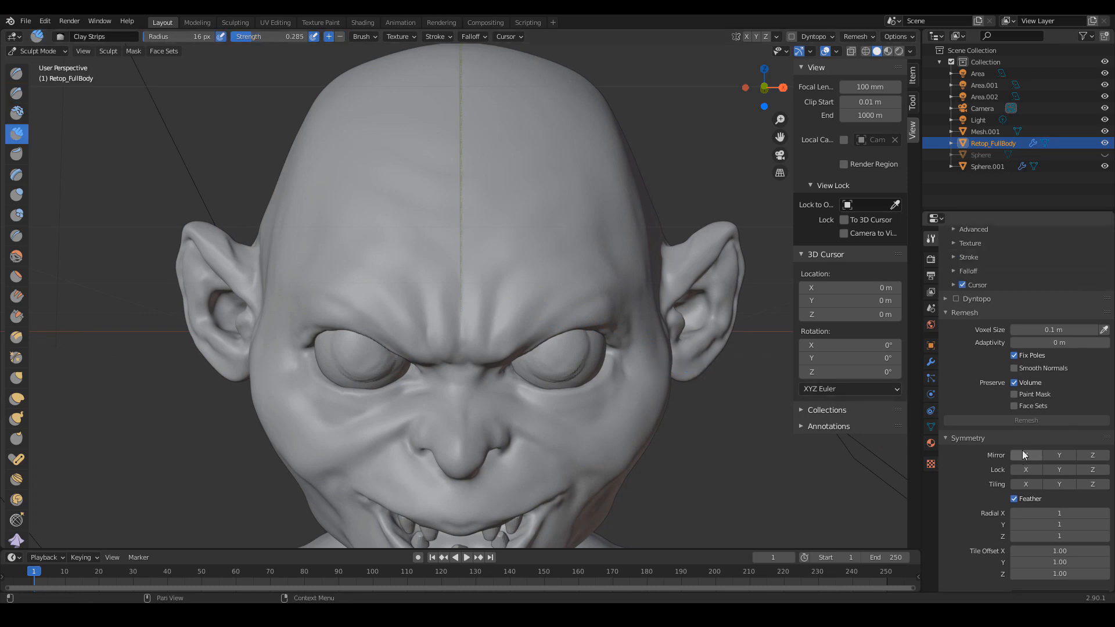
{"action": "mouse_move", "coordinate": [530, 274]}
{"action": "middle_mouse_down", "text": "ctrl"}
{"action": "mouse_move", "coordinate": [538, 266]}
{"action": "mouse_move", "coordinate": [529, 283]}
{"action": "mouse_move", "coordinate": [519, 271]}
{"action": "middle_mouse_up", "text": "ctrl"}
{"action": "key", "text": "f"}
{"action": "left_click", "coordinate": [536, 264]}
{"action": "key", "text": "f"}
{"action": "left_click", "coordinate": [507, 244]}
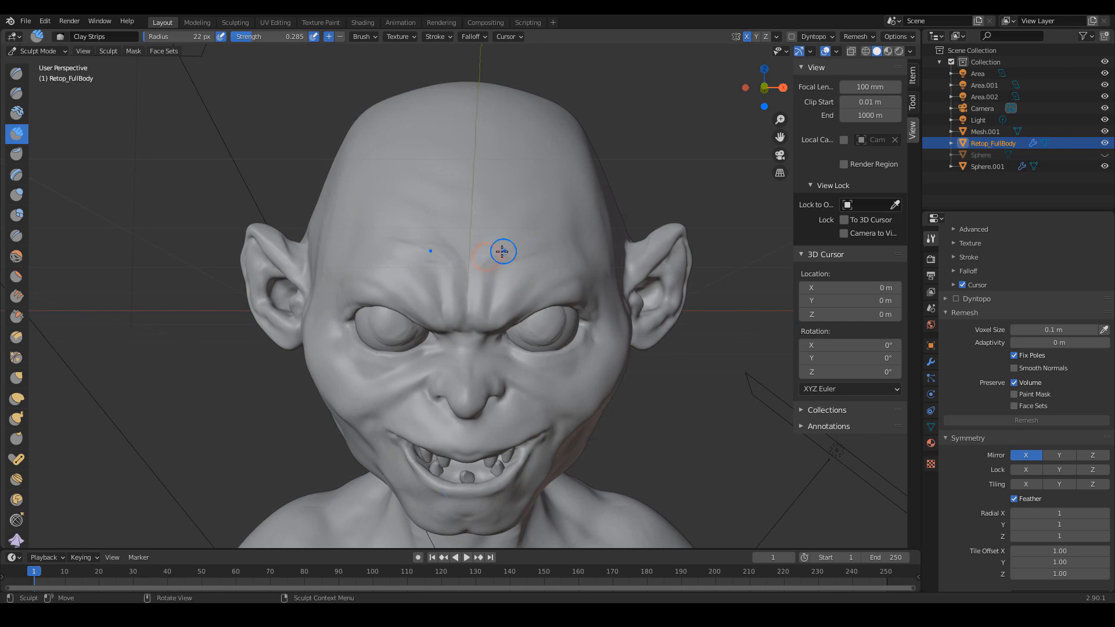
- Sculpt horizontal wrinkles across the forehead, from just above the brows upward, with inverted Clay Strips strokes
{"action": "scroll", "coordinate": [533, 251], "scroll_direction": "up", "scroll_amount": 1}
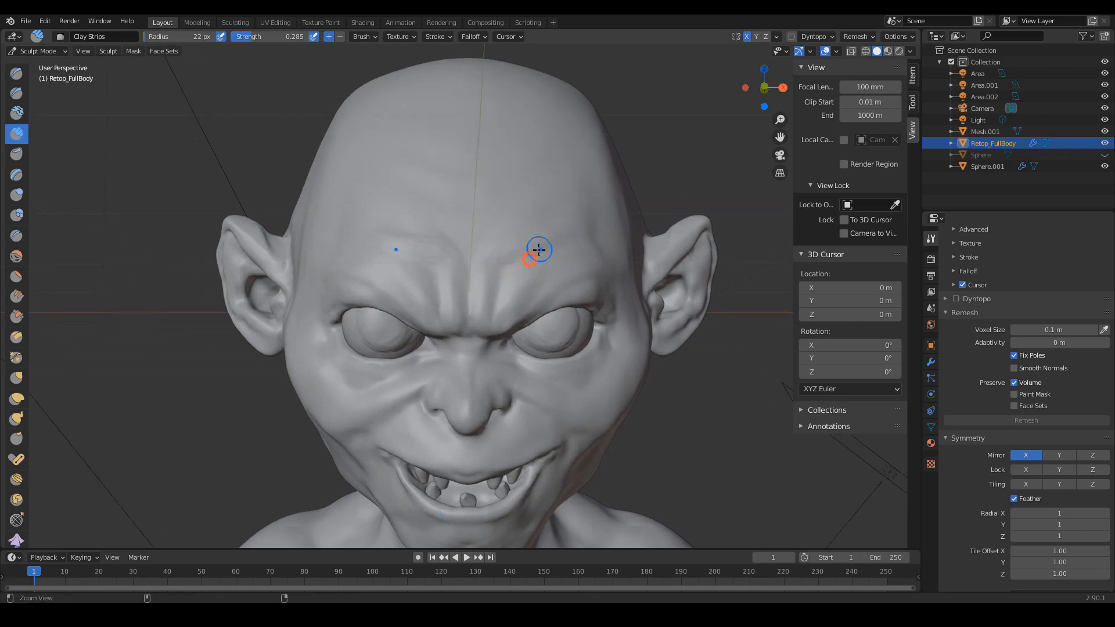
{"action": "left_click_drag", "start_coordinate": [500, 262], "coordinate": [527, 254], "text": "ctrl"}
{"action": "left_click_drag", "start_coordinate": [522, 257], "coordinate": [573, 231], "text": "ctrl"}
{"action": "mouse_move", "coordinate": [526, 227]}
{"action": "left_mouse_down", "text": "ctrl"}
{"action": "mouse_move", "coordinate": [571, 213]}
{"action": "mouse_move", "coordinate": [441, 232]}
{"action": "left_mouse_up", "text": "ctrl"}
{"action": "left_click_drag", "start_coordinate": [362, 222], "coordinate": [451, 233], "text": "ctrl"}
{"action": "left_click_drag", "start_coordinate": [426, 234], "coordinate": [486, 234], "text": "ctrl"}
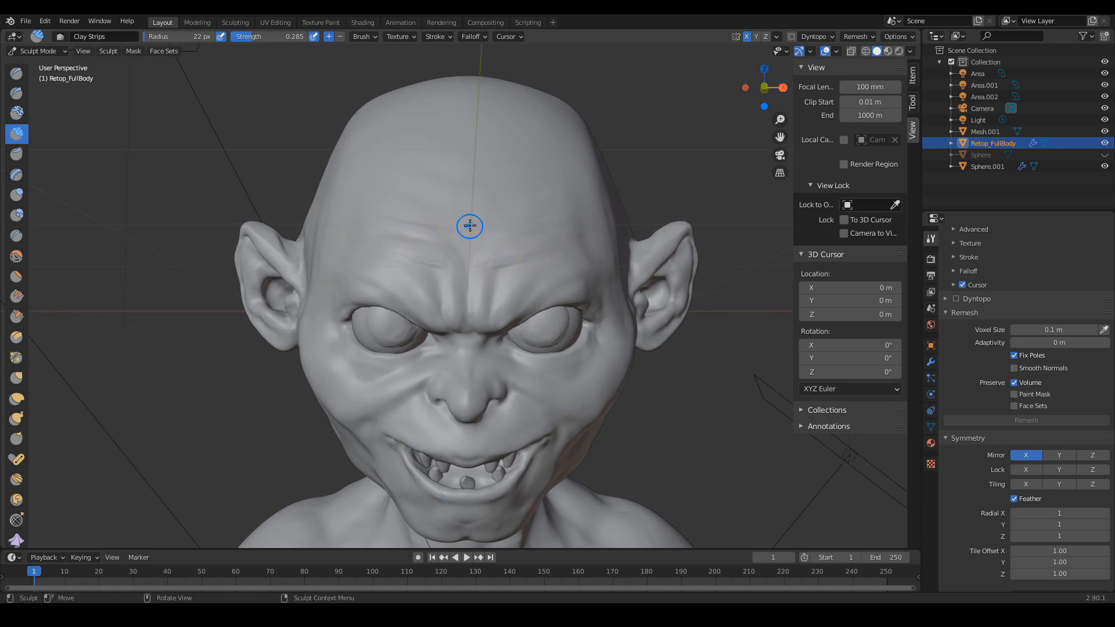
{"action": "mouse_move", "coordinate": [359, 223]}
{"action": "left_mouse_down", "text": "ctrl"}
{"action": "mouse_move", "coordinate": [416, 225]}
{"action": "mouse_move", "coordinate": [429, 211]}
{"action": "mouse_move", "coordinate": [503, 219]}
{"action": "left_mouse_up", "text": "ctrl"}
{"action": "mouse_move", "coordinate": [373, 202]}
{"action": "left_mouse_down", "text": "ctrl"}
{"action": "mouse_move", "coordinate": [436, 217]}
{"action": "mouse_move", "coordinate": [368, 211]}
{"action": "mouse_move", "coordinate": [391, 213]}
{"action": "mouse_move", "coordinate": [402, 195]}
{"action": "mouse_move", "coordinate": [492, 203]}
{"action": "left_mouse_up", "text": "ctrl"}
{"action": "left_click_drag", "start_coordinate": [529, 195], "coordinate": [489, 208], "text": "ctrl"}
- Mark the wrinkle lines and the skin bands between them on the forehead with the annotation pen, and clear the markings
{"action": "mouse_move", "coordinate": [374, 234]}
{"action": "left_mouse_down"}
{"action": "mouse_move", "coordinate": [487, 245]}
{"action": "mouse_move", "coordinate": [575, 232]}
{"action": "mouse_move", "coordinate": [366, 212]}
{"action": "mouse_move", "coordinate": [581, 195]}
{"action": "left_mouse_up"}
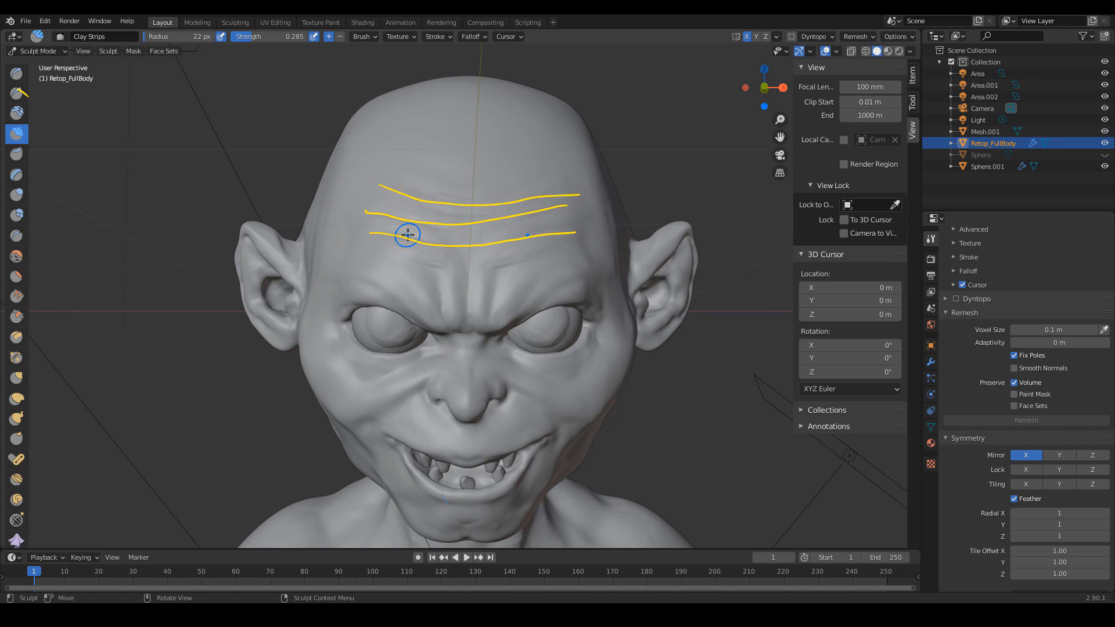
{"action": "key", "text": "Escape"}
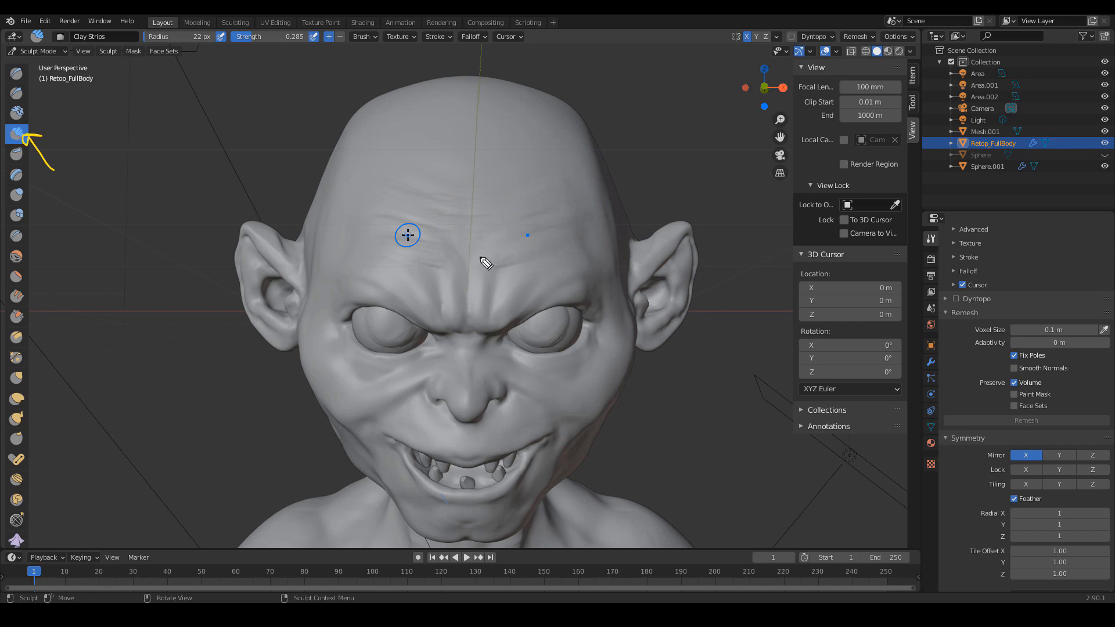
{"action": "mouse_move", "coordinate": [474, 249]}
{"action": "left_mouse_down"}
{"action": "mouse_move", "coordinate": [569, 236]}
{"action": "mouse_move", "coordinate": [453, 257]}
{"action": "mouse_move", "coordinate": [367, 245]}
{"action": "mouse_move", "coordinate": [491, 251]}
{"action": "mouse_move", "coordinate": [459, 268]}
{"action": "mouse_move", "coordinate": [506, 270]}
{"action": "mouse_move", "coordinate": [514, 246]}
{"action": "mouse_move", "coordinate": [575, 249]}
{"action": "mouse_move", "coordinate": [439, 255]}
{"action": "mouse_move", "coordinate": [354, 235]}
{"action": "mouse_move", "coordinate": [423, 244]}
{"action": "mouse_move", "coordinate": [360, 238]}
{"action": "mouse_move", "coordinate": [388, 255]}
{"action": "mouse_move", "coordinate": [491, 269]}
{"action": "mouse_move", "coordinate": [576, 248]}
{"action": "mouse_move", "coordinate": [465, 267]}
{"action": "mouse_move", "coordinate": [374, 250]}
{"action": "left_mouse_up"}
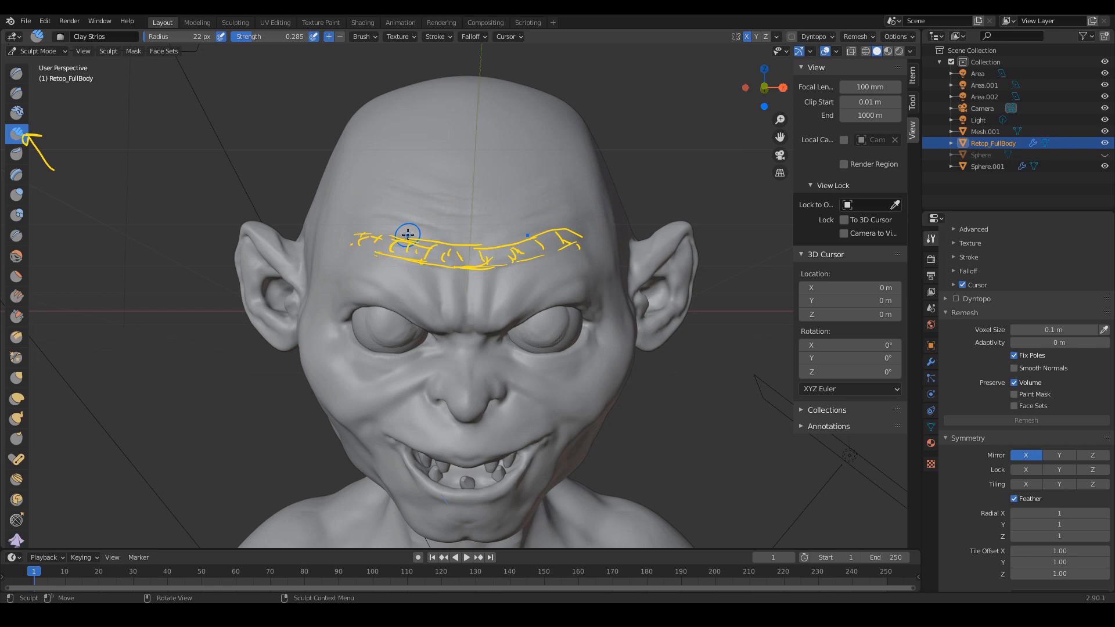
{"action": "mouse_move", "coordinate": [380, 221]}
{"action": "left_mouse_down"}
{"action": "mouse_move", "coordinate": [476, 238]}
{"action": "mouse_move", "coordinate": [576, 216]}
{"action": "mouse_move", "coordinate": [464, 233]}
{"action": "mouse_move", "coordinate": [364, 218]}
{"action": "left_mouse_up"}
{"action": "mouse_move", "coordinate": [365, 200]}
{"action": "left_mouse_down"}
{"action": "mouse_move", "coordinate": [444, 215]}
{"action": "mouse_move", "coordinate": [546, 199]}
{"action": "mouse_move", "coordinate": [514, 224]}
{"action": "mouse_move", "coordinate": [398, 215]}
{"action": "left_mouse_up"}
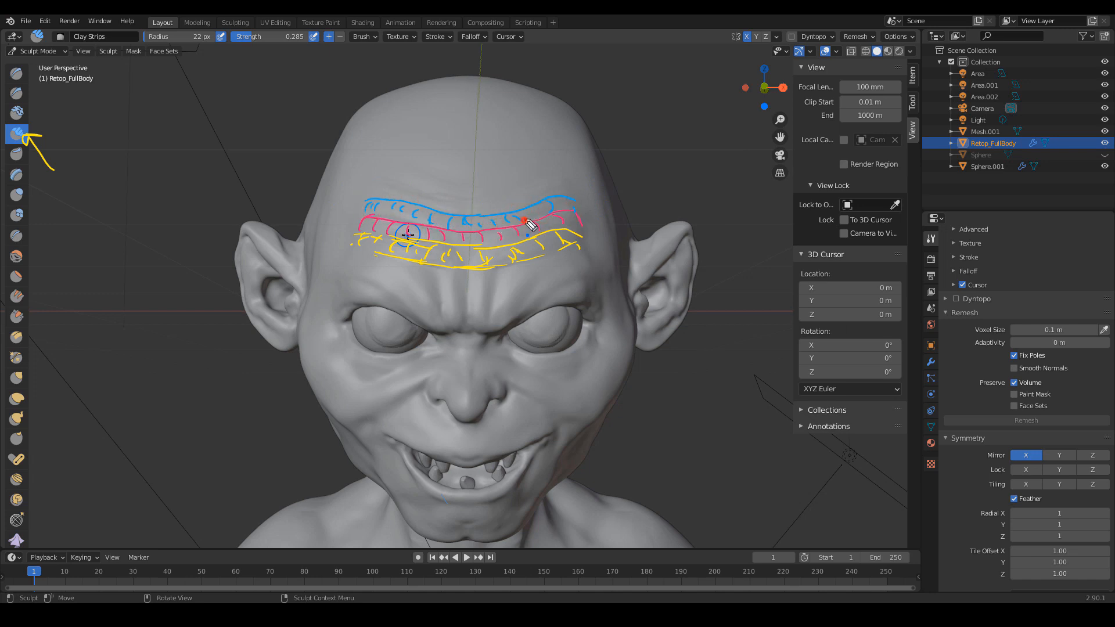
{"action": "left_click_drag", "start_coordinate": [526, 220], "coordinate": [573, 212]}
{"action": "left_click", "coordinate": [411, 220]}
{"action": "left_click_drag", "start_coordinate": [370, 204], "coordinate": [358, 213]}
{"action": "left_click", "coordinate": [981, 308]}
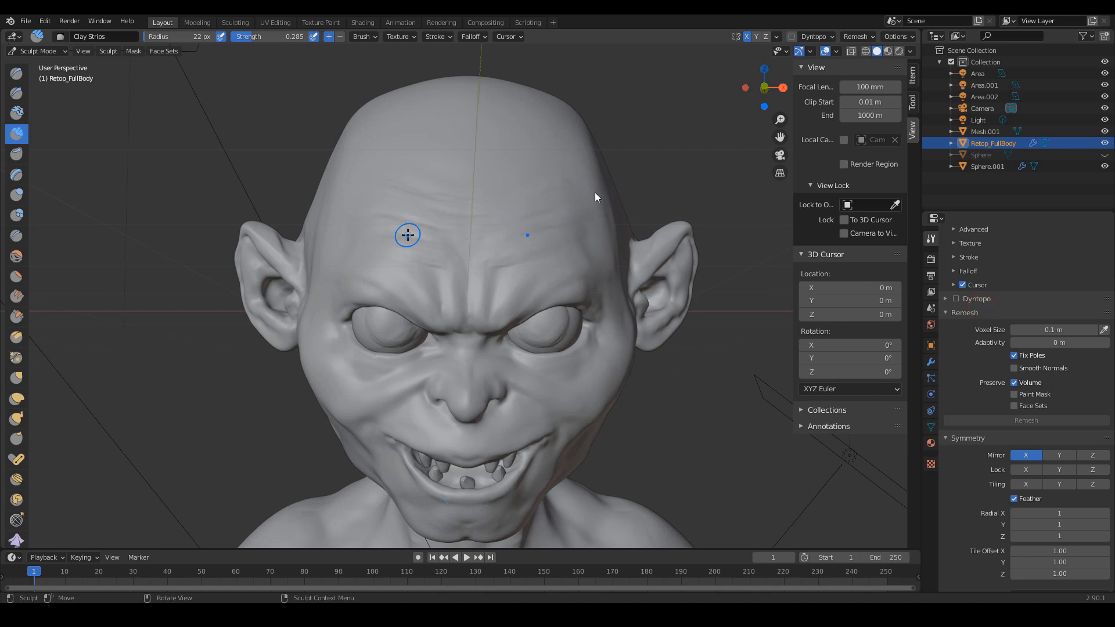
- Build up the skin folds on the lower forehead above the brows with Clay Strips strokes, reducing the brush radius to 19 px
{"action": "left_click", "coordinate": [407, 234]}
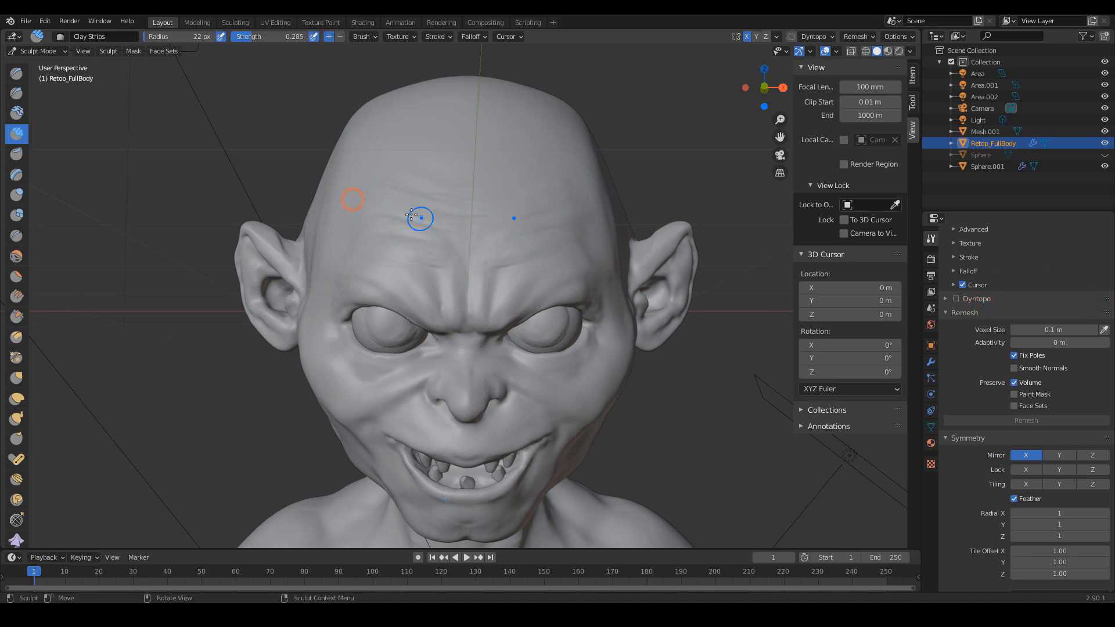
{"action": "left_click", "coordinate": [504, 259]}
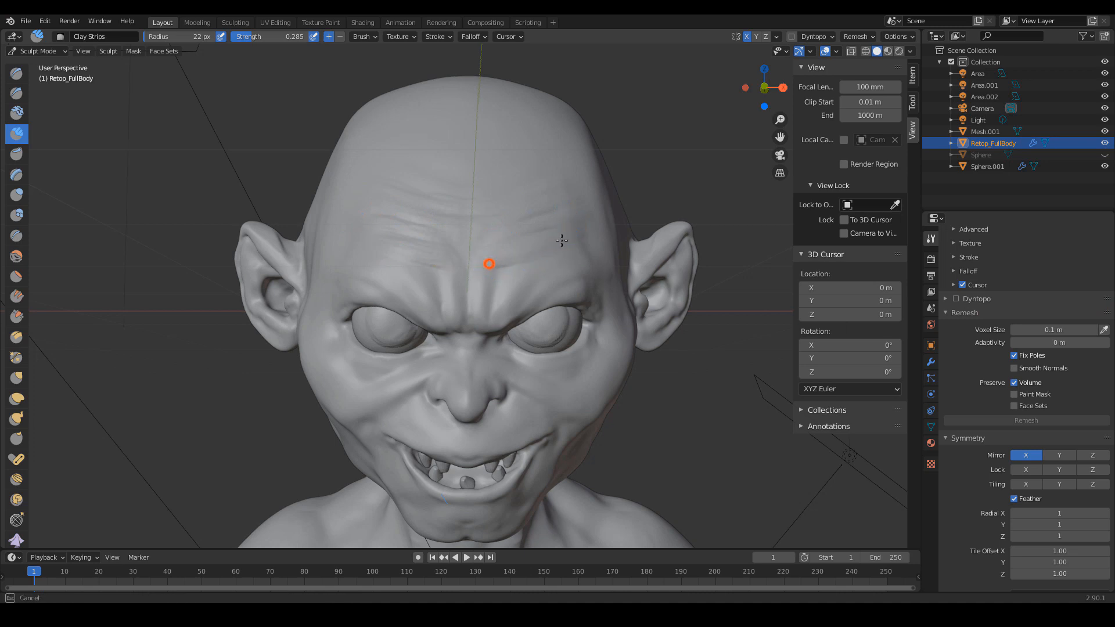
{"action": "key", "text": "bracketleft"}
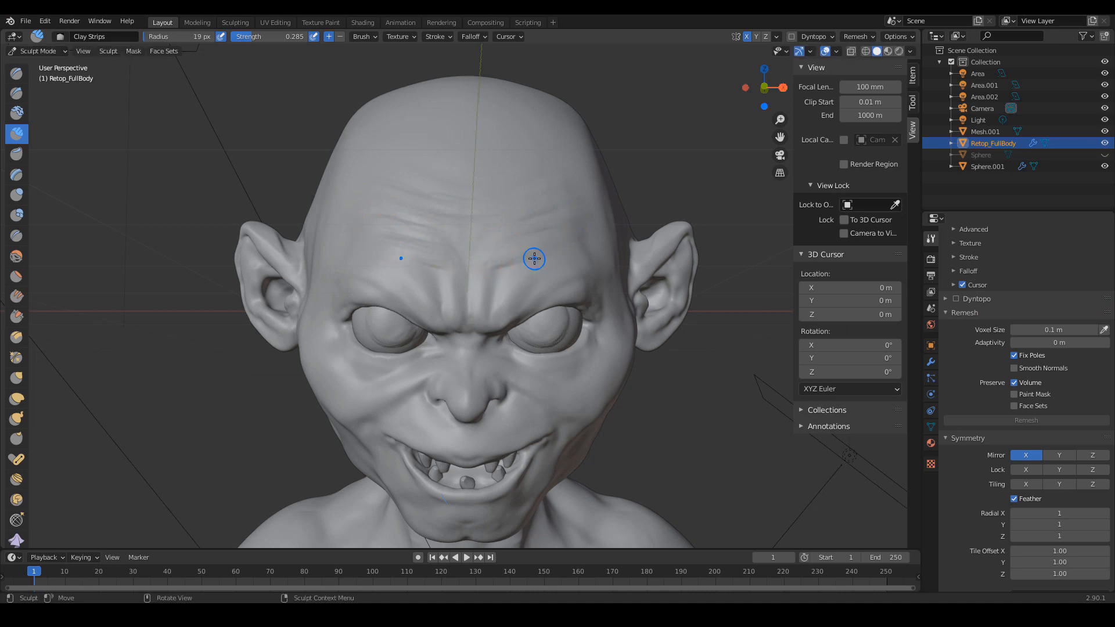
{"action": "left_click_drag", "start_coordinate": [529, 258], "coordinate": [486, 273]}
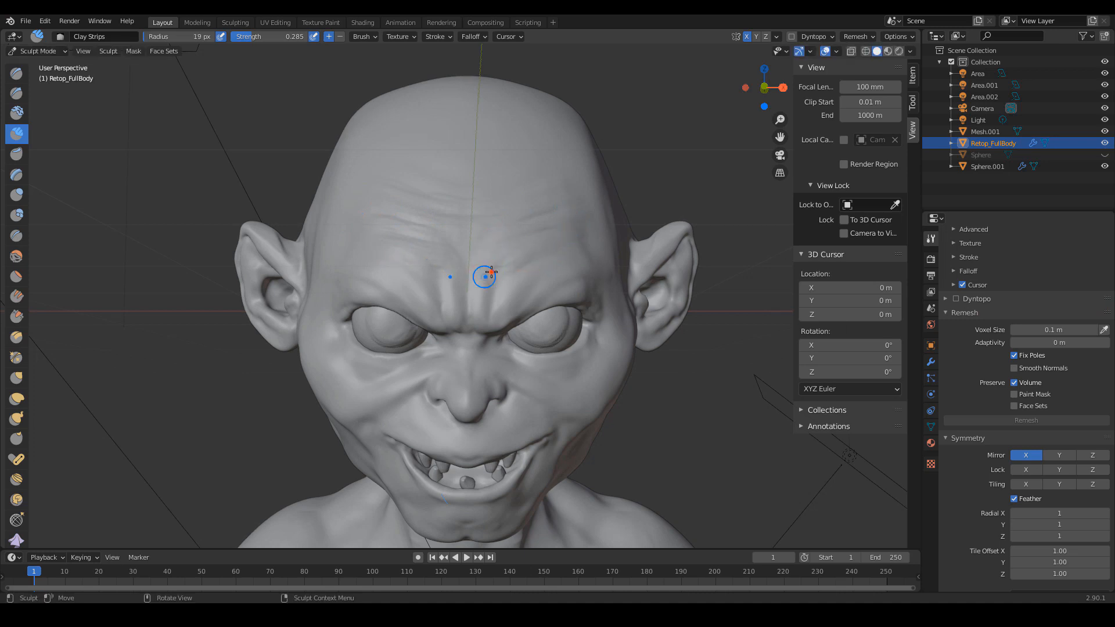
{"action": "left_click", "coordinate": [487, 284]}
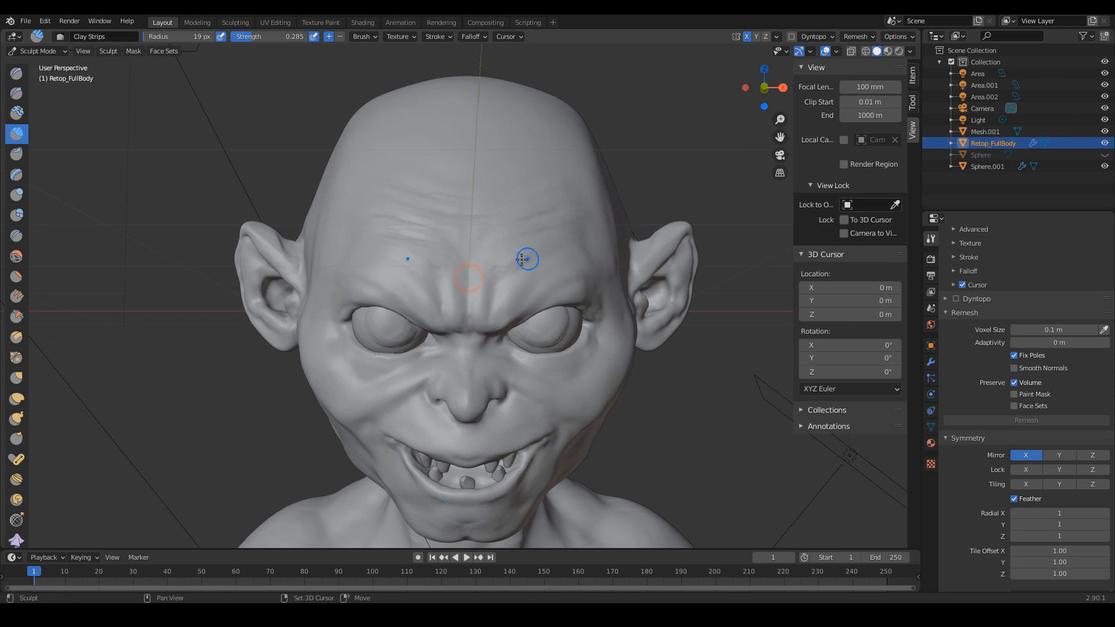
{"action": "left_click", "coordinate": [506, 256]}
{"action": "left_click_drag", "start_coordinate": [353, 254], "coordinate": [396, 257]}
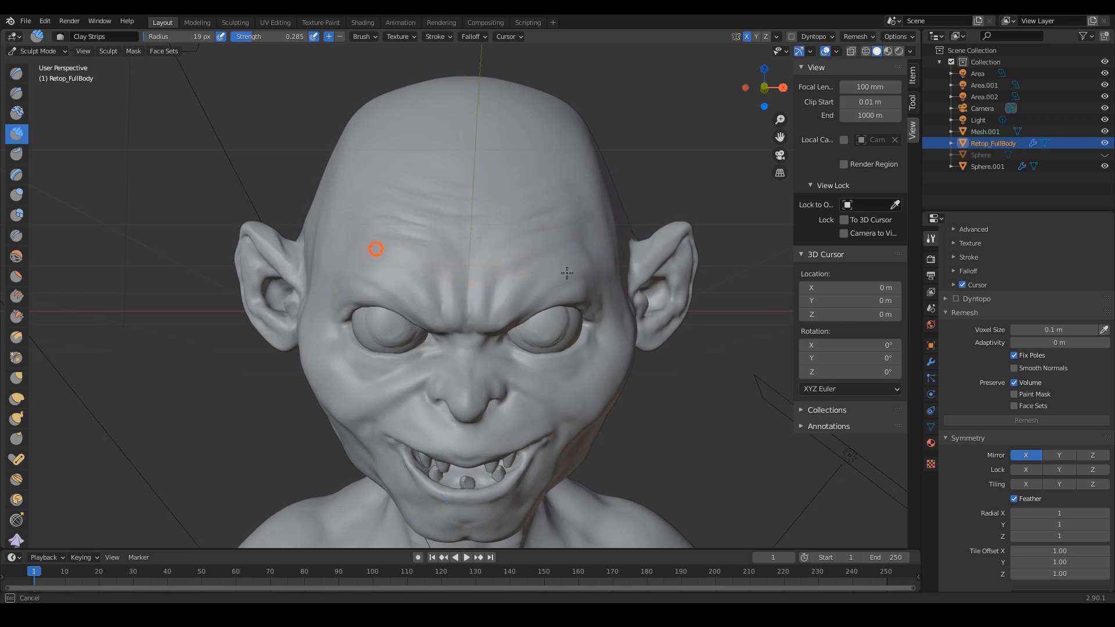
- Build up the skin bands between the horizontal forehead wrinkles with Clay Strips strokes across both sides of the midline
{"action": "mouse_move", "coordinate": [642, 283]}
{"action": "middle_mouse_down", "text": "ctrl"}
{"action": "mouse_move", "coordinate": [652, 251]}
{"action": "mouse_move", "coordinate": [631, 305]}
{"action": "mouse_move", "coordinate": [627, 264]}
{"action": "middle_mouse_up", "text": "ctrl"}
{"action": "mouse_move", "coordinate": [366, 264]}
{"action": "left_mouse_down"}
{"action": "mouse_move", "coordinate": [493, 261]}
{"action": "mouse_move", "coordinate": [369, 259]}
{"action": "mouse_move", "coordinate": [356, 215]}
{"action": "mouse_move", "coordinate": [507, 261]}
{"action": "left_mouse_up"}
{"action": "left_click_drag", "start_coordinate": [416, 301], "coordinate": [565, 286]}
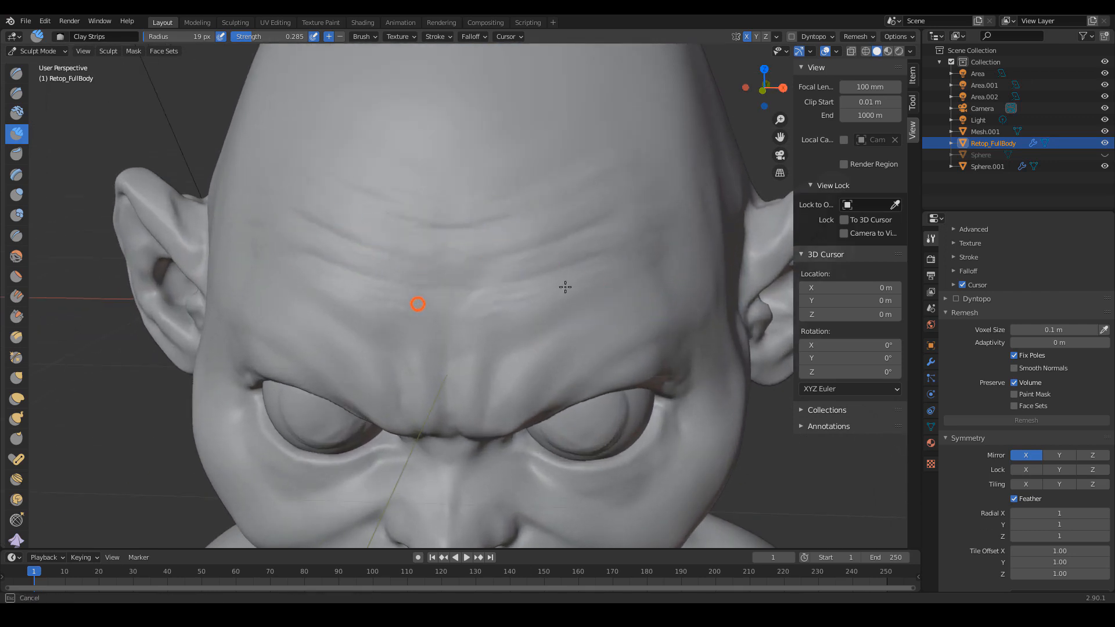
{"action": "left_click_drag", "start_coordinate": [364, 301], "coordinate": [488, 299]}
{"action": "left_click_drag", "start_coordinate": [333, 286], "coordinate": [453, 244]}
{"action": "left_click_drag", "start_coordinate": [300, 199], "coordinate": [400, 206]}
{"action": "left_click_drag", "start_coordinate": [331, 221], "coordinate": [488, 262]}
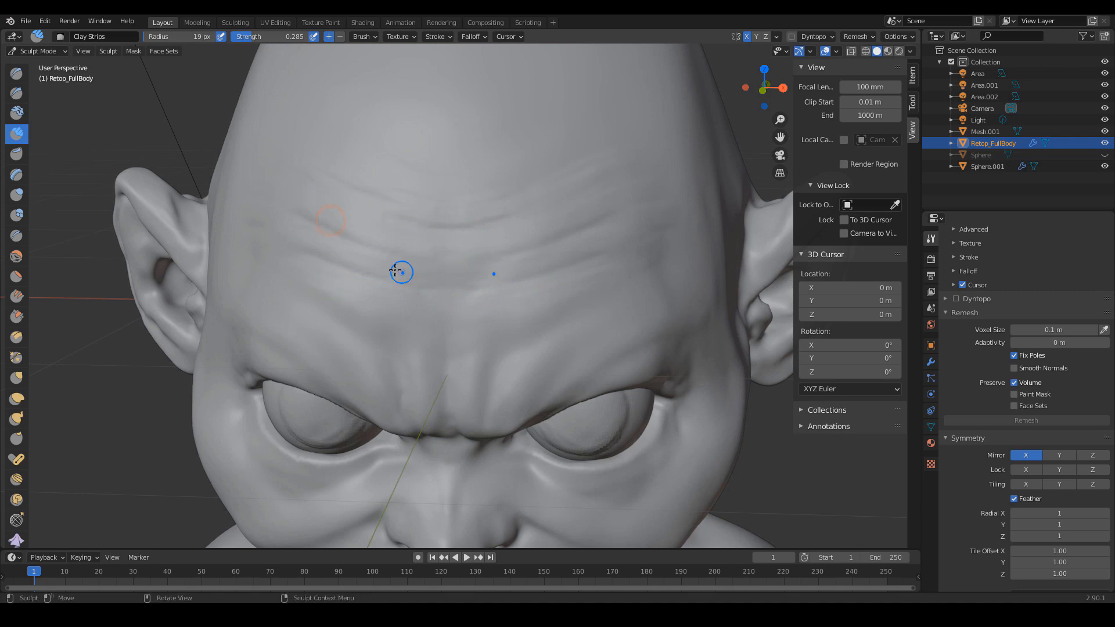
{"action": "left_click_drag", "start_coordinate": [396, 262], "coordinate": [515, 271]}
{"action": "left_click_drag", "start_coordinate": [328, 247], "coordinate": [372, 261]}
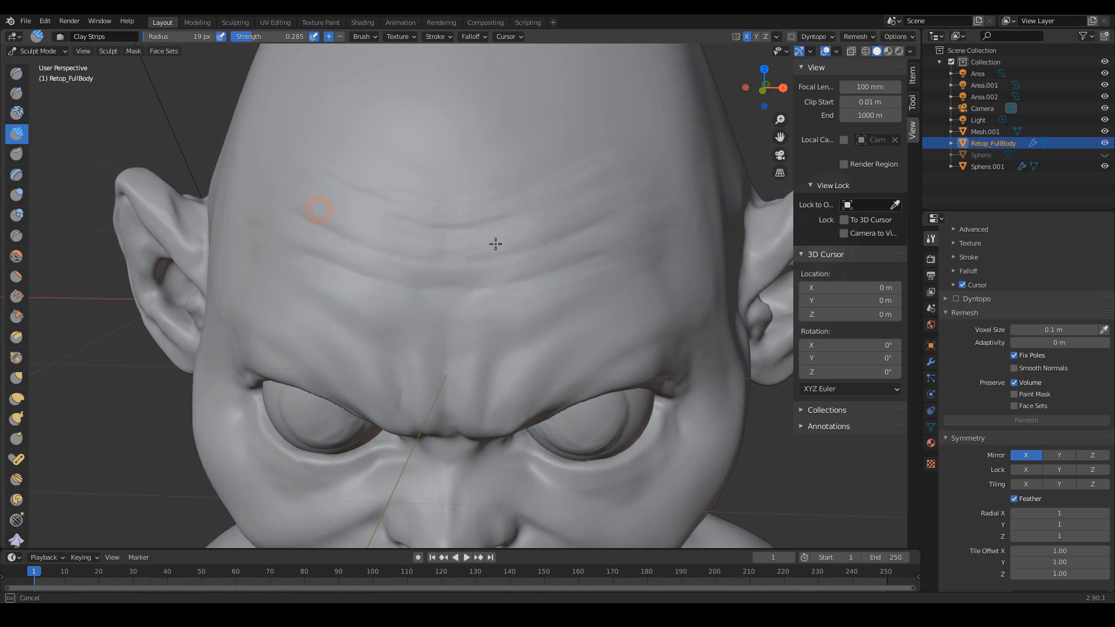
- Mark the forehead wrinkle lines and the Draw Sharp brush with the annotation pen, and clear the markings
{"action": "middle_click_drag", "start_coordinate": [545, 232], "coordinate": [531, 286]}
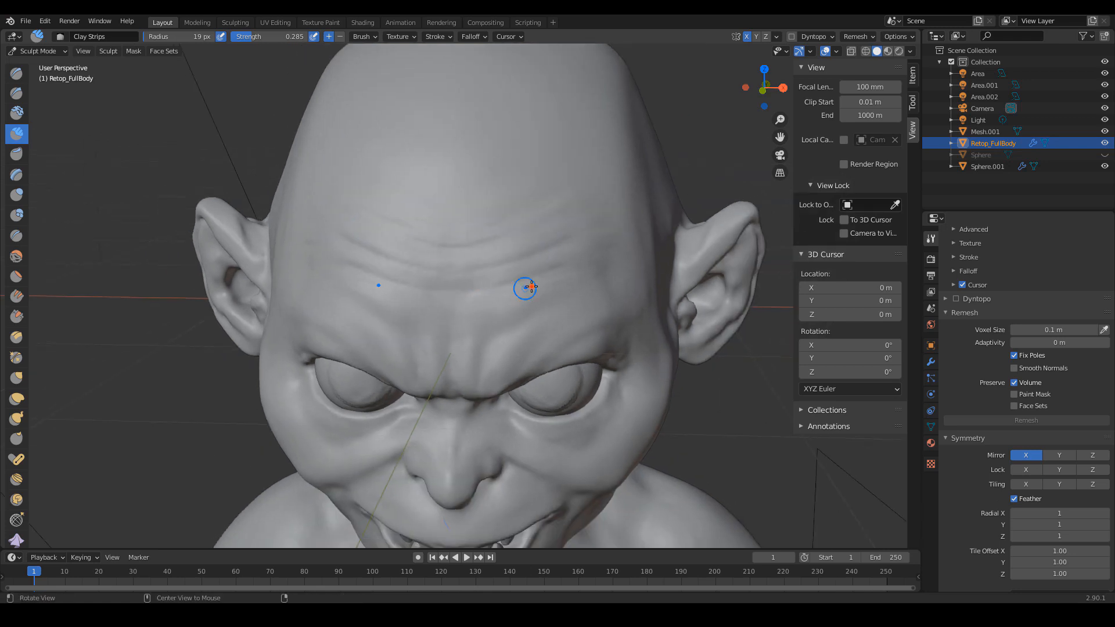
{"action": "left_click_drag", "start_coordinate": [531, 287], "coordinate": [552, 296], "text": "alt"}
{"action": "left_click_drag", "start_coordinate": [408, 288], "coordinate": [391, 289], "text": "alt"}
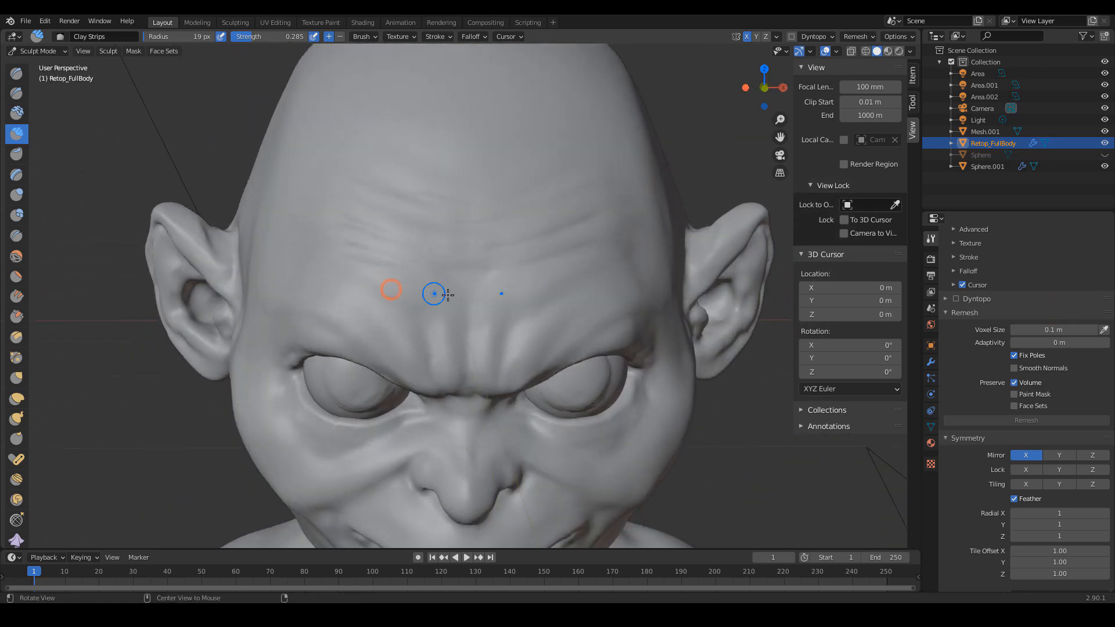
{"action": "mouse_move", "coordinate": [593, 211]}
{"action": "left_mouse_down"}
{"action": "mouse_move", "coordinate": [532, 235]}
{"action": "mouse_move", "coordinate": [395, 238]}
{"action": "mouse_move", "coordinate": [348, 224]}
{"action": "mouse_move", "coordinate": [504, 271]}
{"action": "mouse_move", "coordinate": [597, 247]}
{"action": "left_mouse_up"}
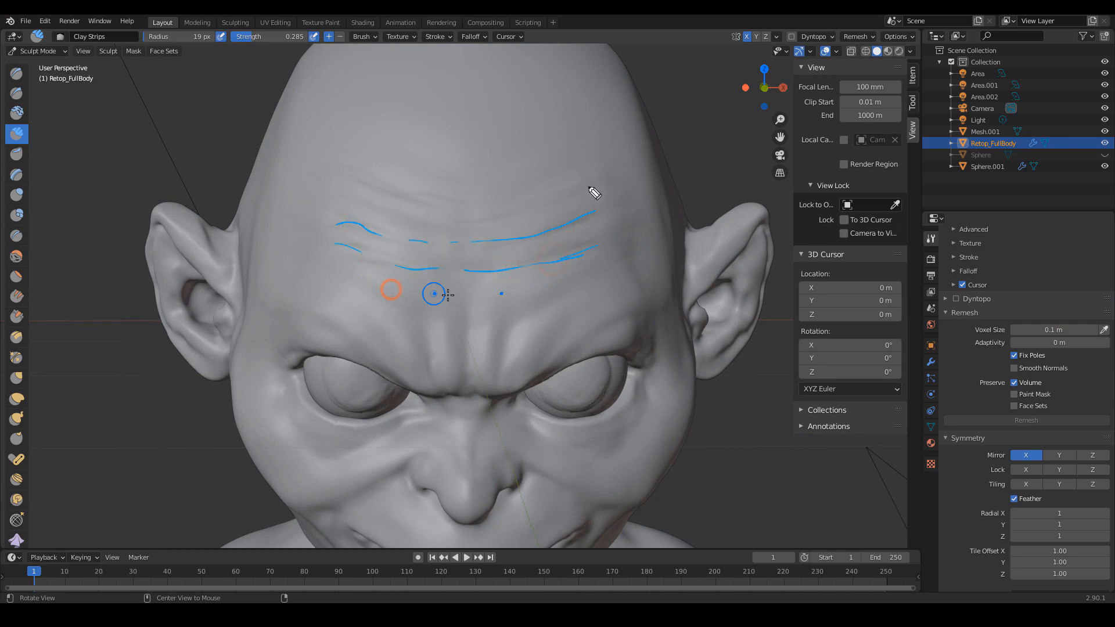
{"action": "mouse_move", "coordinate": [579, 190]}
{"action": "left_mouse_down"}
{"action": "mouse_move", "coordinate": [421, 222]}
{"action": "mouse_move", "coordinate": [330, 193]}
{"action": "left_mouse_up"}
{"action": "left_click_drag", "start_coordinate": [11, 86], "coordinate": [60, 116]}
{"action": "left_click_drag", "start_coordinate": [31, 81], "coordinate": [12, 97]}
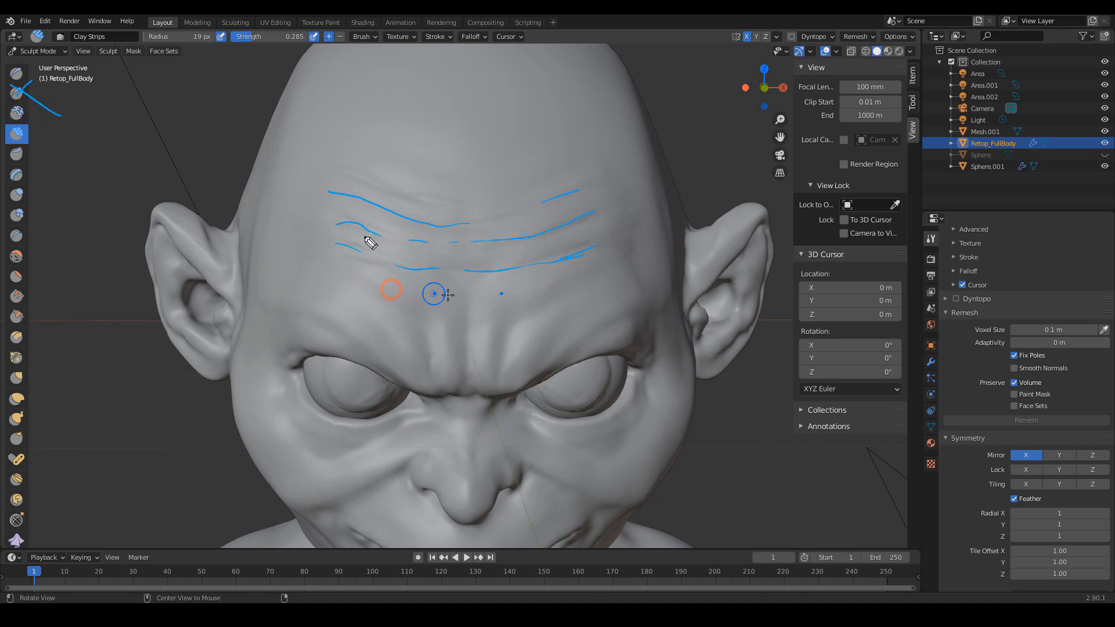
{"action": "mouse_move", "coordinate": [51, 164]}
{"action": "left_mouse_down"}
{"action": "mouse_move", "coordinate": [17, 128]}
{"action": "mouse_move", "coordinate": [41, 158]}
{"action": "left_mouse_up"}
{"action": "key", "text": "Escape"}
- Soften the forehead folds with a smoothing stroke and build up the band above the brows with Clay Strips
{"action": "left_click_drag", "start_coordinate": [543, 285], "coordinate": [500, 301], "text": "alt"}
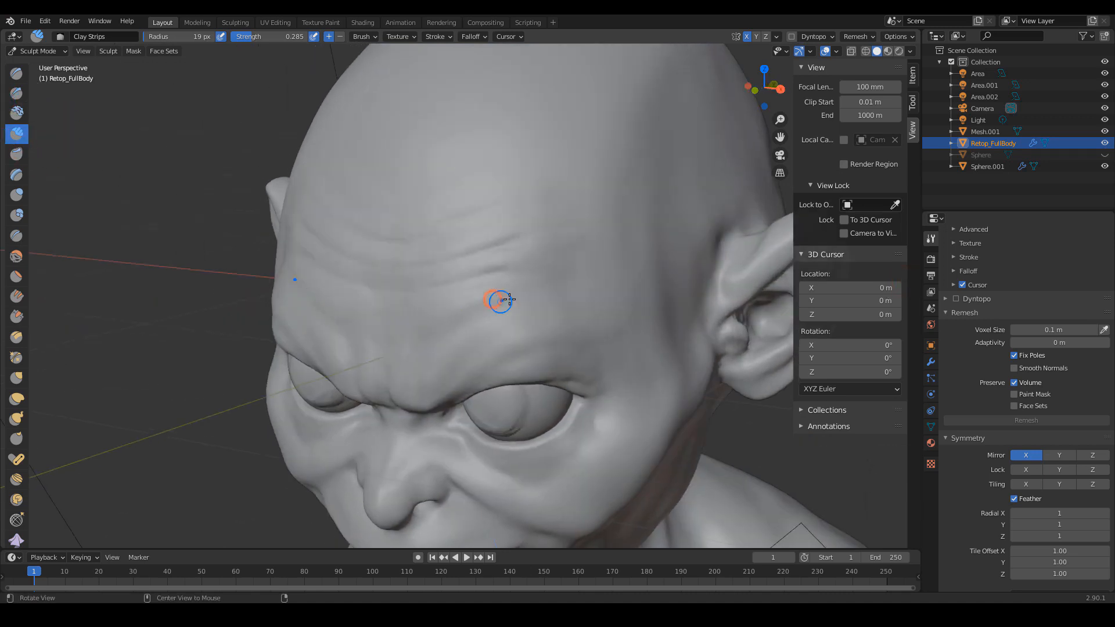
{"action": "left_click_drag", "start_coordinate": [499, 261], "coordinate": [594, 242], "text": "shift"}
{"action": "mouse_move", "coordinate": [594, 242]}
{"action": "middle_mouse_down"}
{"action": "mouse_move", "coordinate": [590, 267]}
{"action": "mouse_move", "coordinate": [520, 278]}
{"action": "mouse_move", "coordinate": [546, 284]}
{"action": "mouse_move", "coordinate": [498, 300]}
{"action": "middle_mouse_up"}
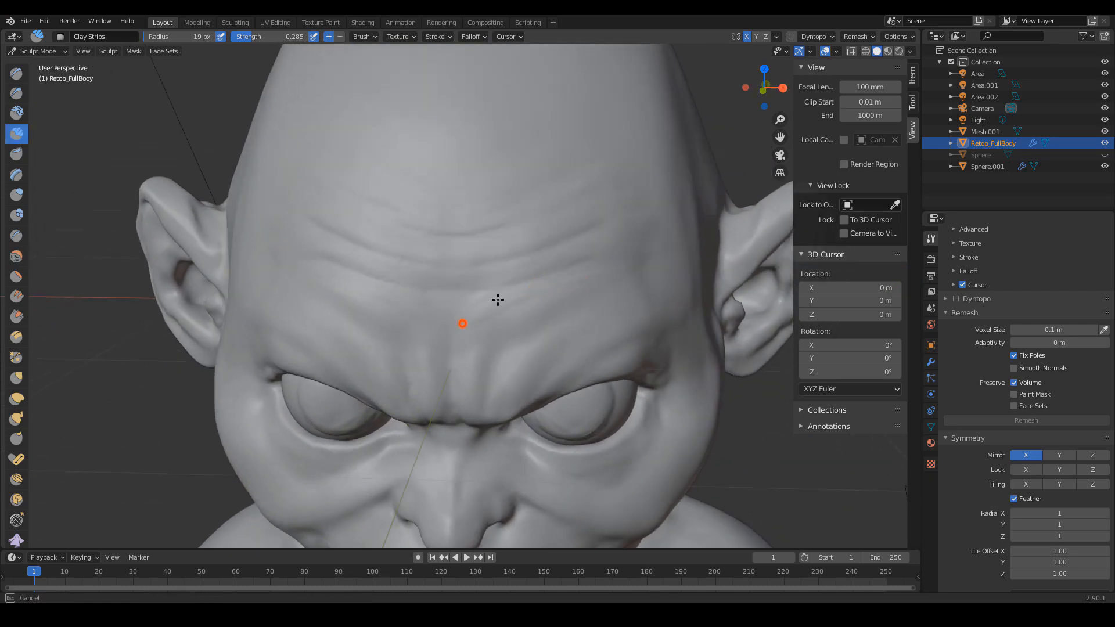
{"action": "mouse_move", "coordinate": [599, 281]}
{"action": "middle_mouse_down"}
{"action": "mouse_move", "coordinate": [623, 261]}
{"action": "mouse_move", "coordinate": [620, 250]}
{"action": "mouse_move", "coordinate": [644, 248]}
{"action": "middle_mouse_up"}
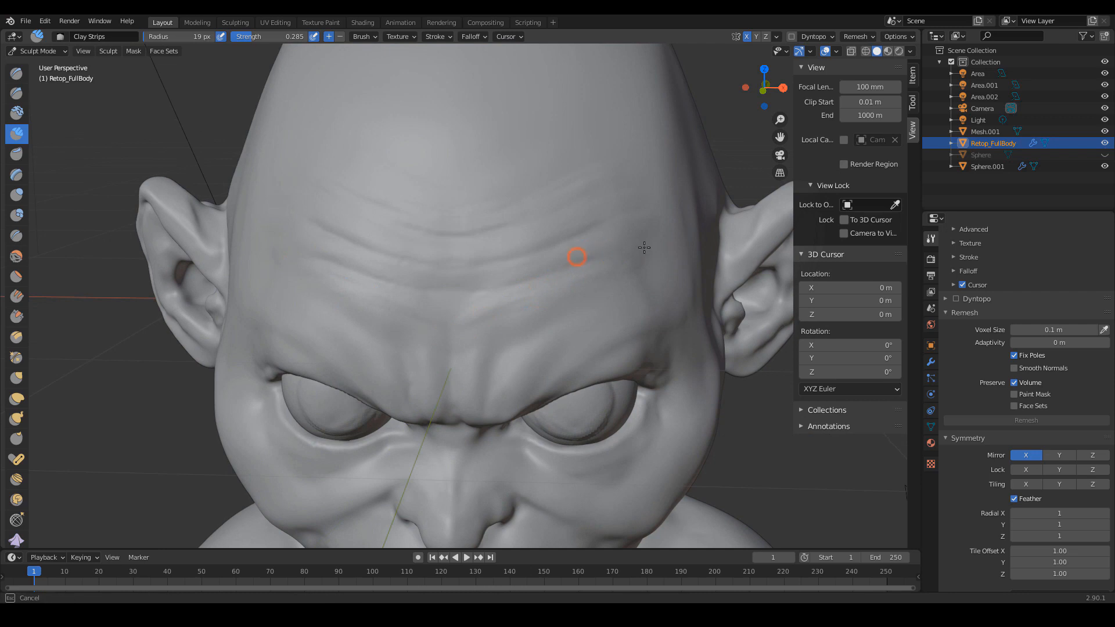
{"action": "middle_click_drag", "start_coordinate": [517, 305], "coordinate": [499, 316]}
{"action": "scroll", "coordinate": [523, 322], "scroll_direction": "up", "scroll_amount": 2}
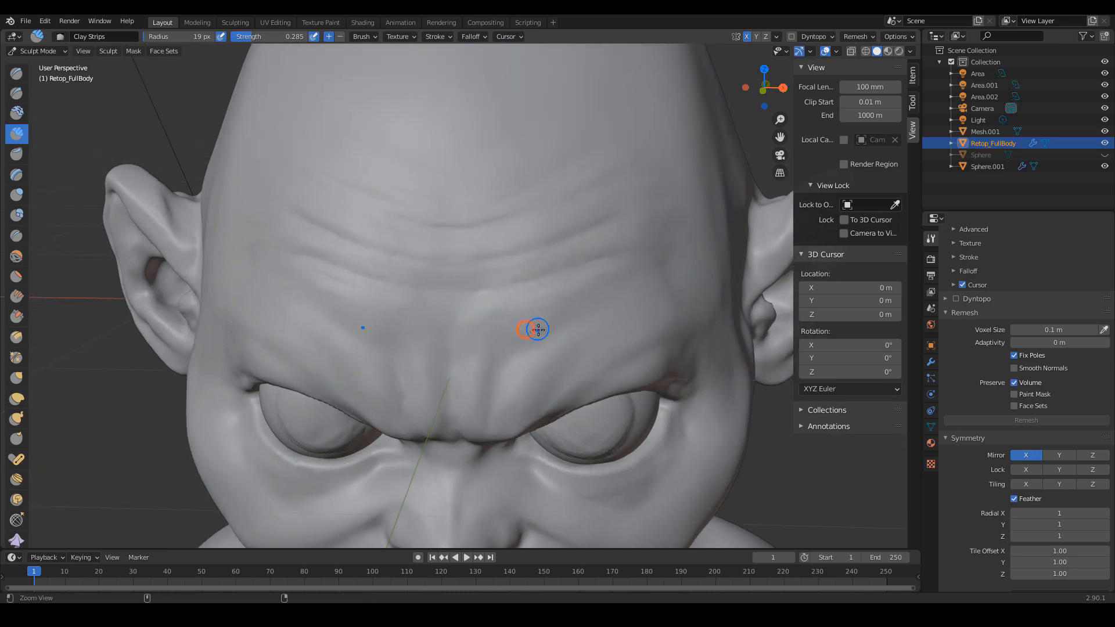
{"action": "mouse_move", "coordinate": [435, 321]}
{"action": "left_mouse_down"}
{"action": "mouse_move", "coordinate": [522, 308]}
{"action": "mouse_move", "coordinate": [528, 291]}
{"action": "mouse_move", "coordinate": [519, 323]}
{"action": "mouse_move", "coordinate": [638, 267]}
{"action": "left_mouse_up"}
{"action": "mouse_move", "coordinate": [653, 267]}
{"action": "middle_mouse_down", "text": "ctrl"}
{"action": "mouse_move", "coordinate": [600, 291]}
{"action": "mouse_move", "coordinate": [589, 315]}
{"action": "mouse_move", "coordinate": [616, 312]}
{"action": "mouse_move", "coordinate": [601, 304]}
{"action": "mouse_move", "coordinate": [607, 338]}
{"action": "mouse_move", "coordinate": [648, 366]}
{"action": "middle_mouse_up", "text": "ctrl"}
{"action": "middle_click_drag", "start_coordinate": [567, 360], "coordinate": [598, 369]}
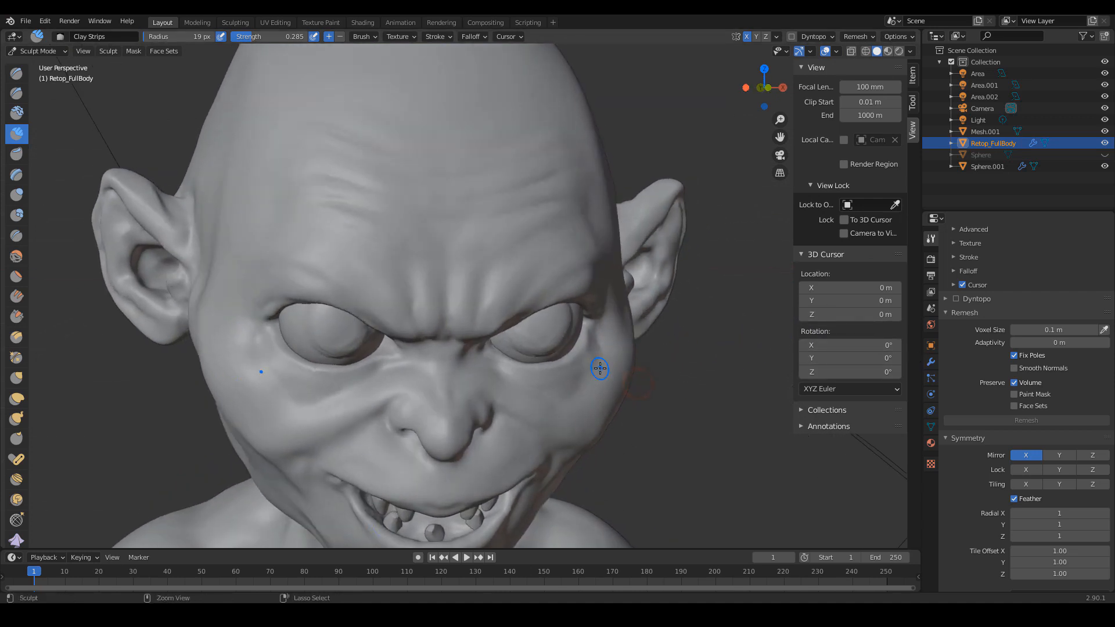
- Switch to Object Mode and set the Multires modifier's sculpt level to 3
{"action": "key", "text": "ctrl+Tab"}
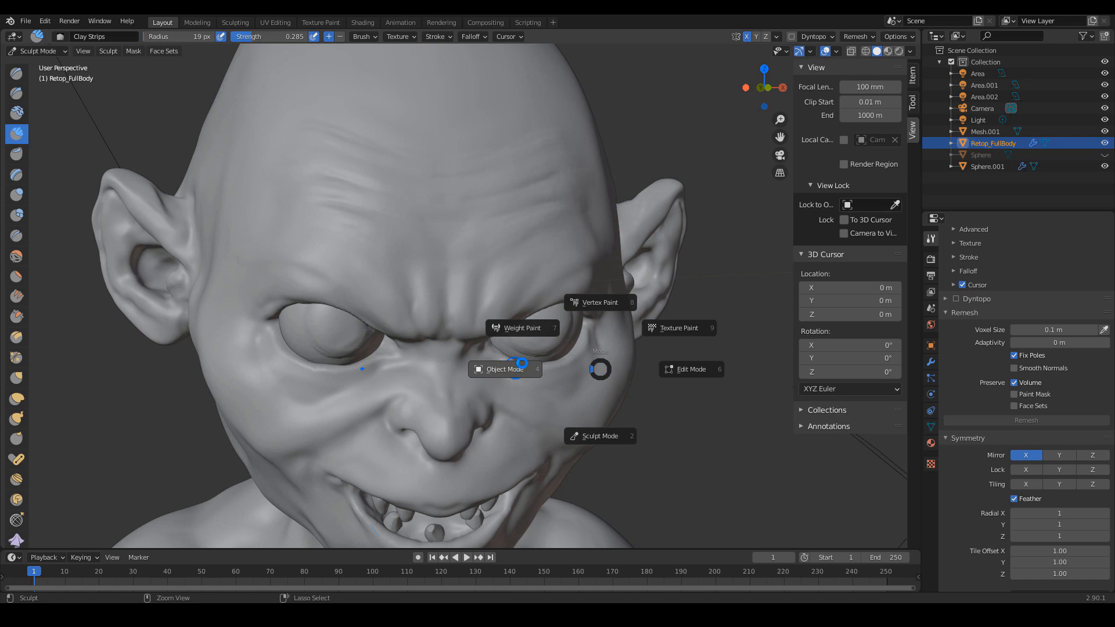
{"action": "left_click", "coordinate": [520, 366]}
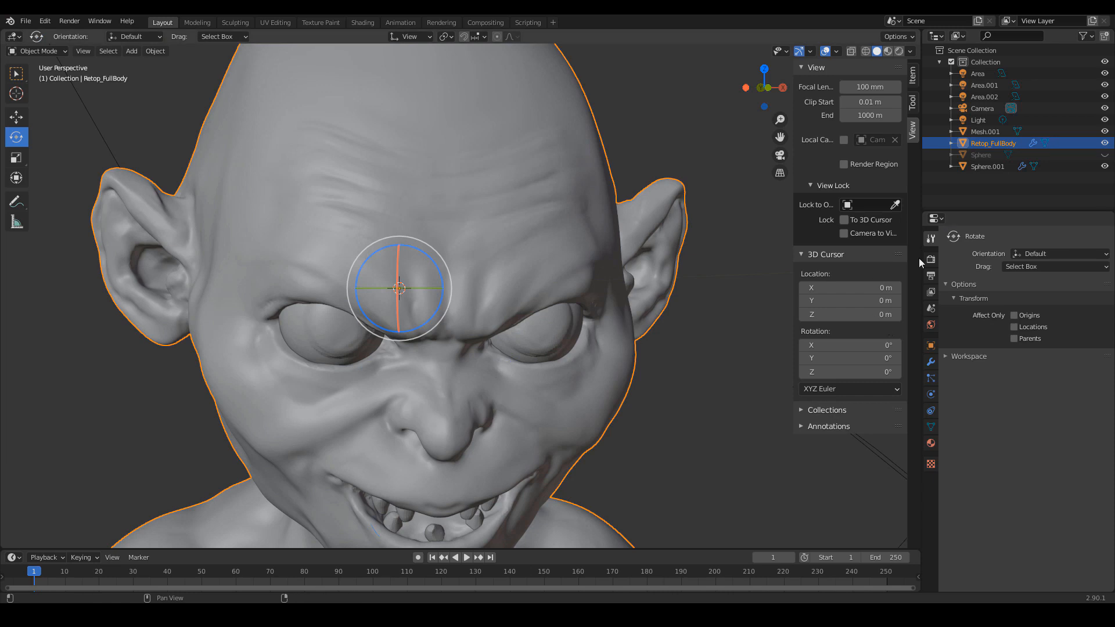
{"action": "left_click", "coordinate": [929, 361]}
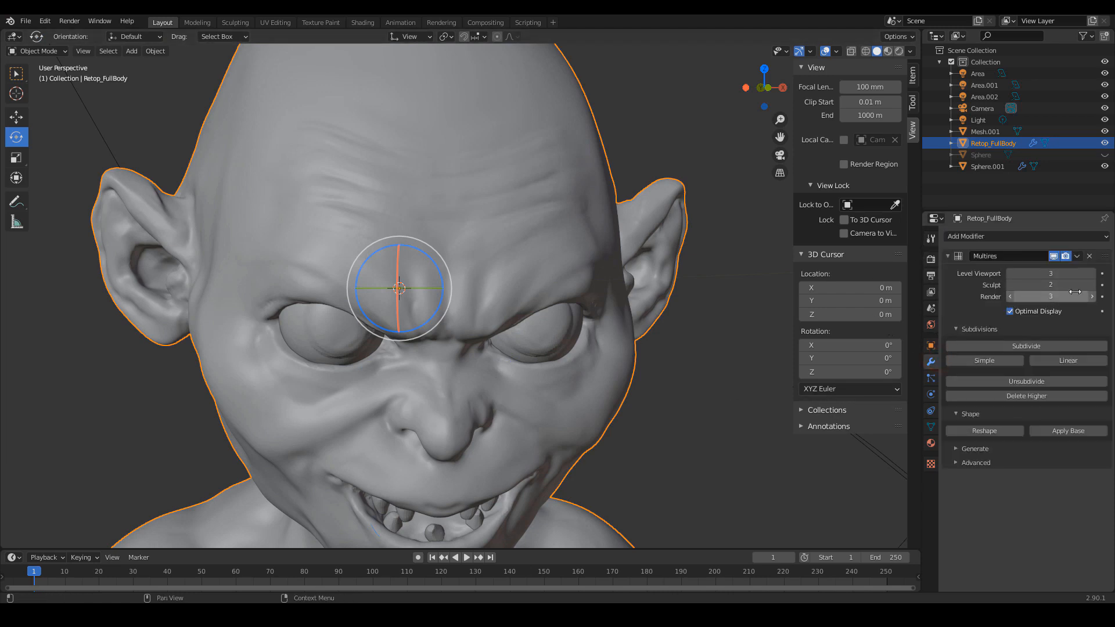
{"action": "left_click", "coordinate": [999, 380]}
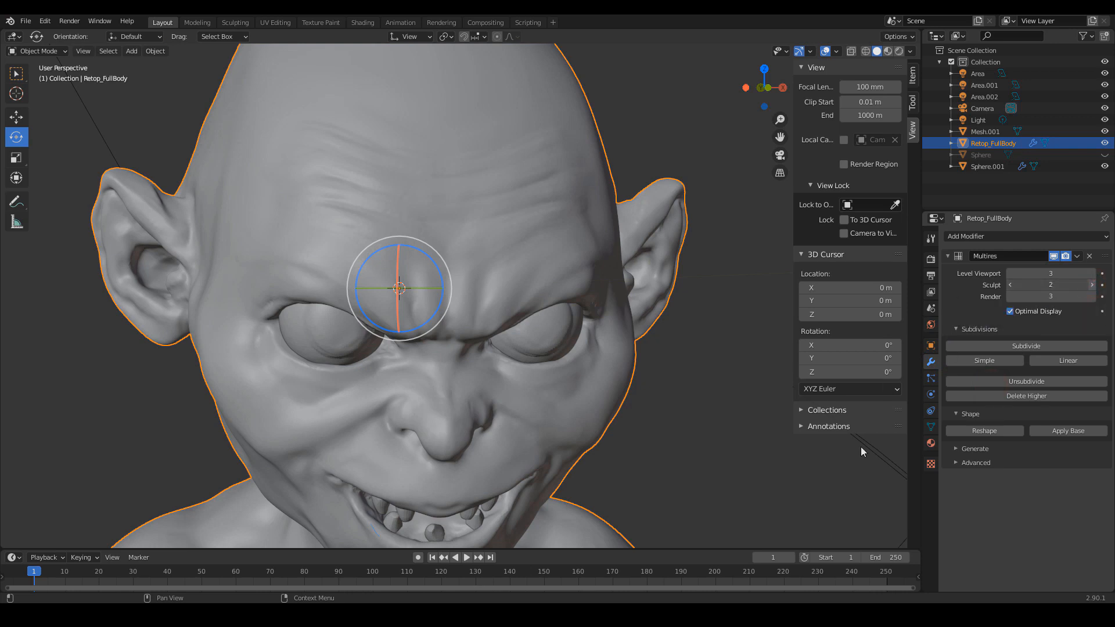
{"action": "left_click", "coordinate": [1087, 285]}
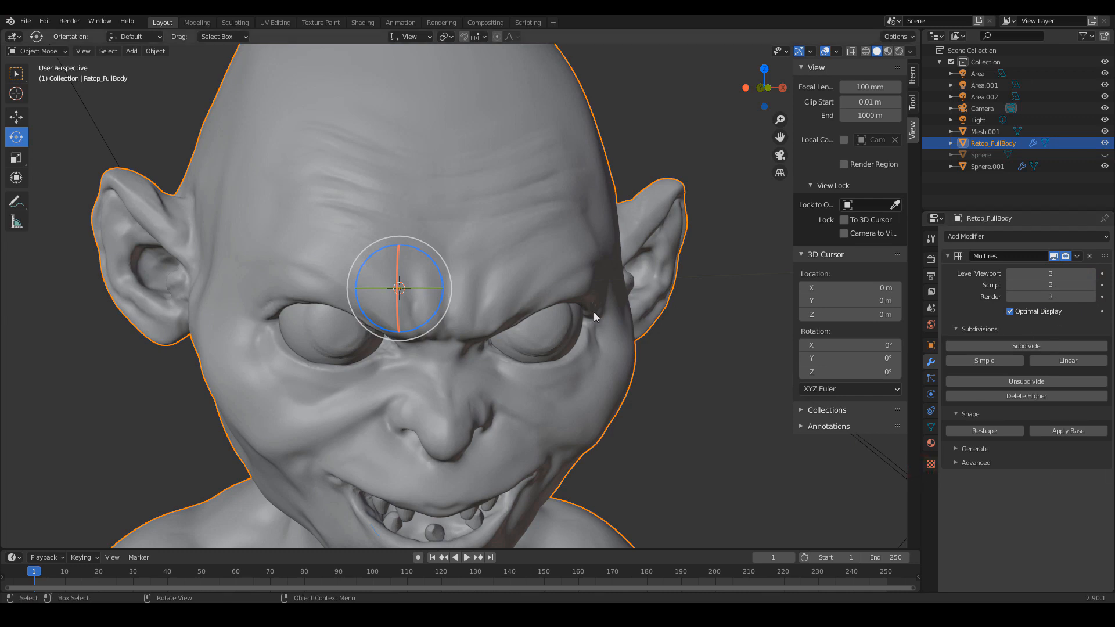
- Mark the Multires modifier and its sculpt level with the annotation pen, and clear the markings
{"action": "mouse_move", "coordinate": [969, 261]}
{"action": "left_mouse_down"}
{"action": "mouse_move", "coordinate": [1033, 253]}
{"action": "mouse_move", "coordinate": [963, 259]}
{"action": "mouse_move", "coordinate": [987, 283]}
{"action": "left_mouse_up"}
{"action": "left_click_drag", "start_coordinate": [1079, 290], "coordinate": [1075, 281]}
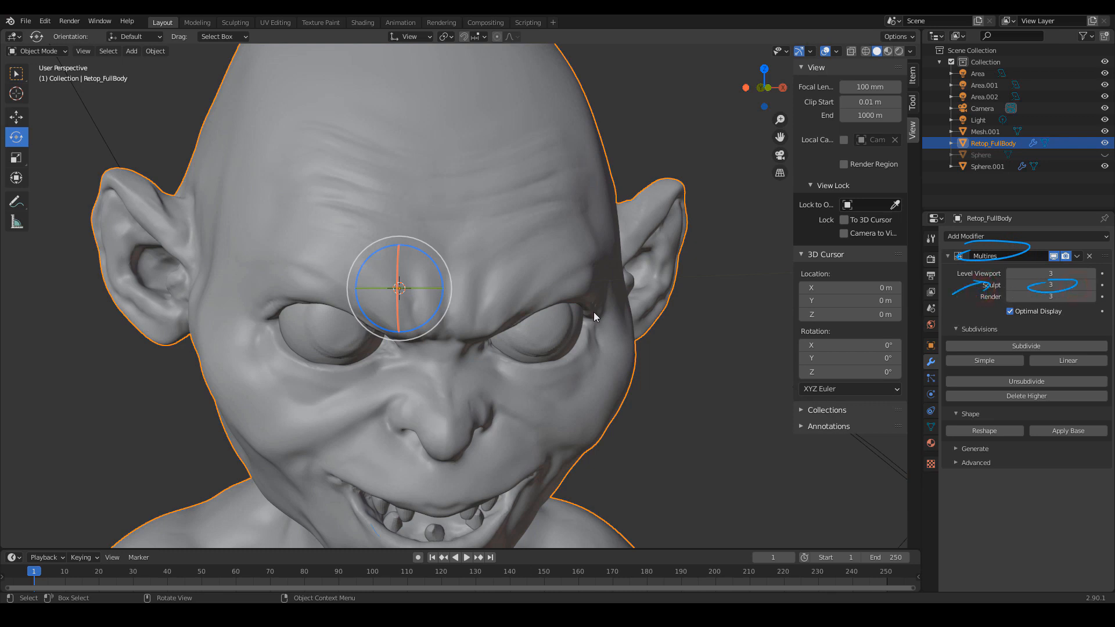
{"action": "key", "text": "e"}
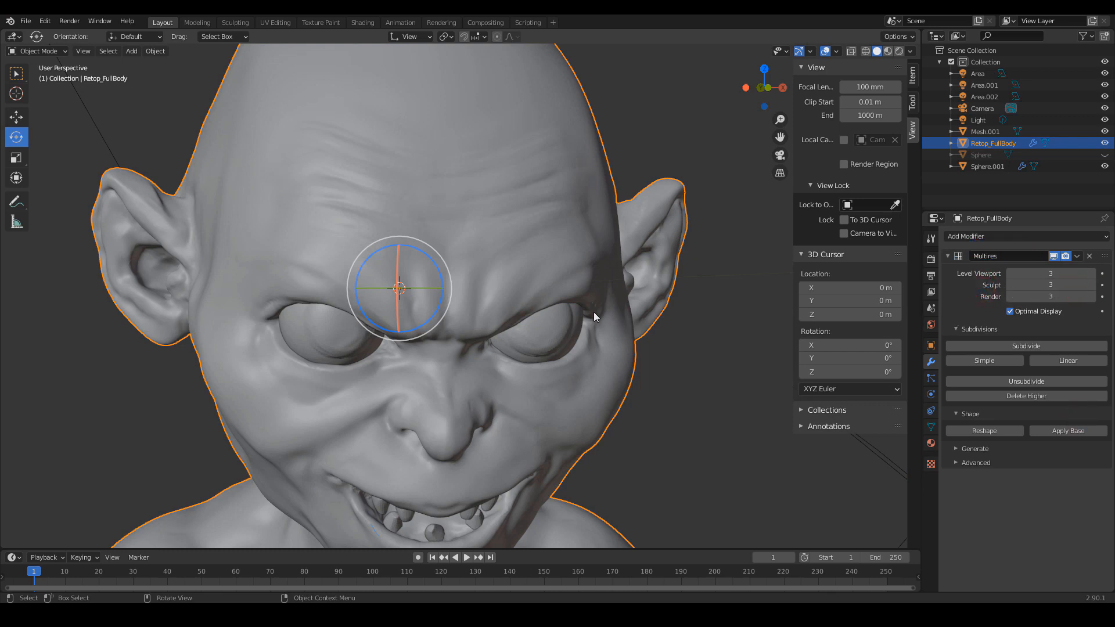
- Return to Sculpt Mode and activate the Draw Sharp brush with a 7 px radius for the forehead wrinkles
{"action": "key", "text": "ctrl+Tab"}
{"action": "left_click", "coordinate": [588, 376]}
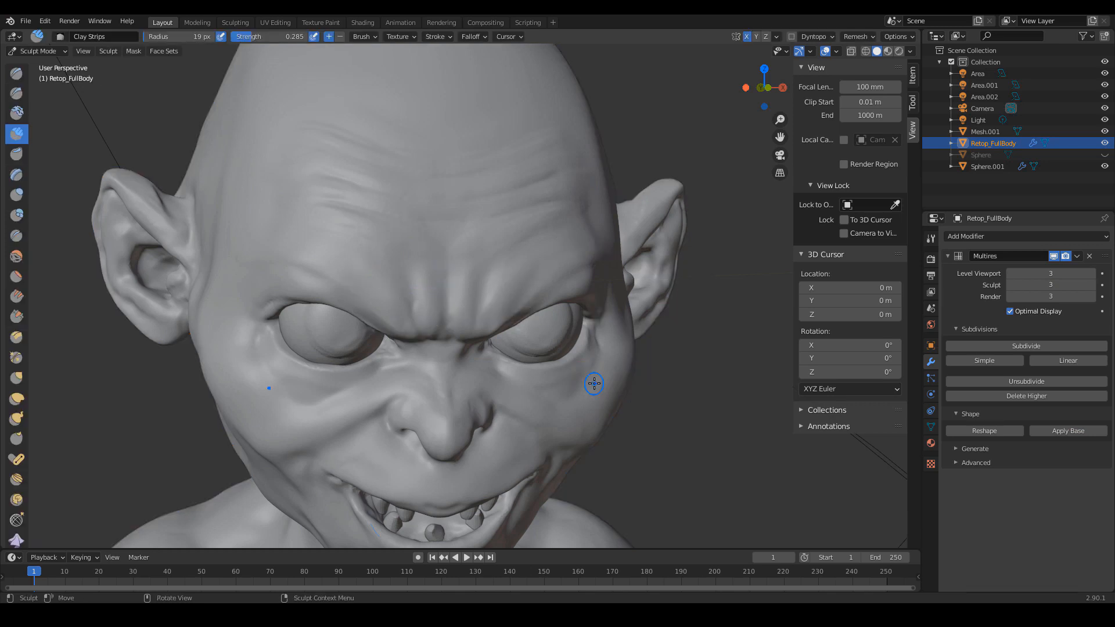
{"action": "mouse_move", "coordinate": [662, 151]}
{"action": "middle_mouse_down"}
{"action": "mouse_move", "coordinate": [678, 154]}
{"action": "mouse_move", "coordinate": [372, 226]}
{"action": "mouse_move", "coordinate": [688, 302]}
{"action": "mouse_move", "coordinate": [482, 276]}
{"action": "mouse_move", "coordinate": [493, 234]}
{"action": "mouse_move", "coordinate": [497, 280]}
{"action": "middle_mouse_up"}
{"action": "key", "text": "ctrl+shift+d"}
{"action": "key", "text": "f"}
{"action": "left_click", "coordinate": [494, 282]}
{"action": "key", "text": "f"}
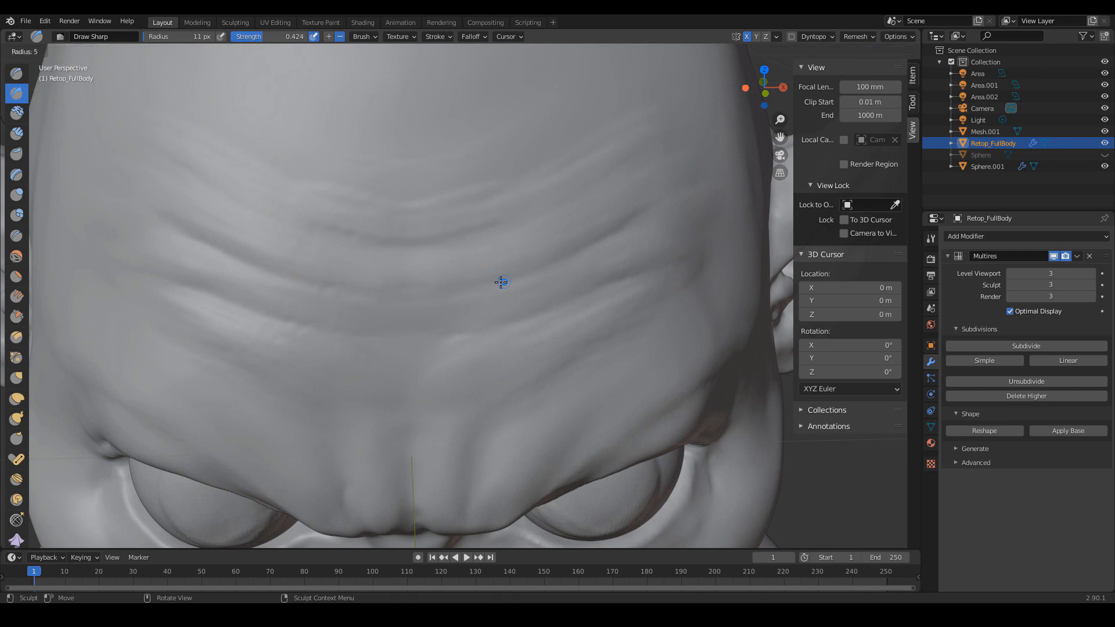
{"action": "left_click", "coordinate": [480, 288]}
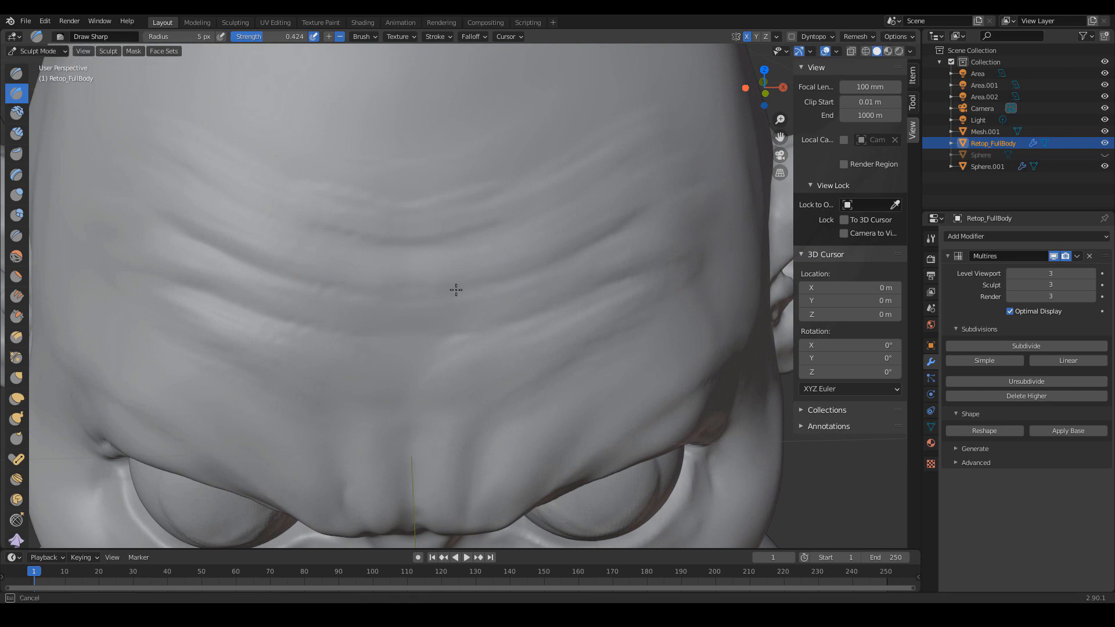
{"action": "key", "text": "f"}
{"action": "left_click", "coordinate": [507, 279]}
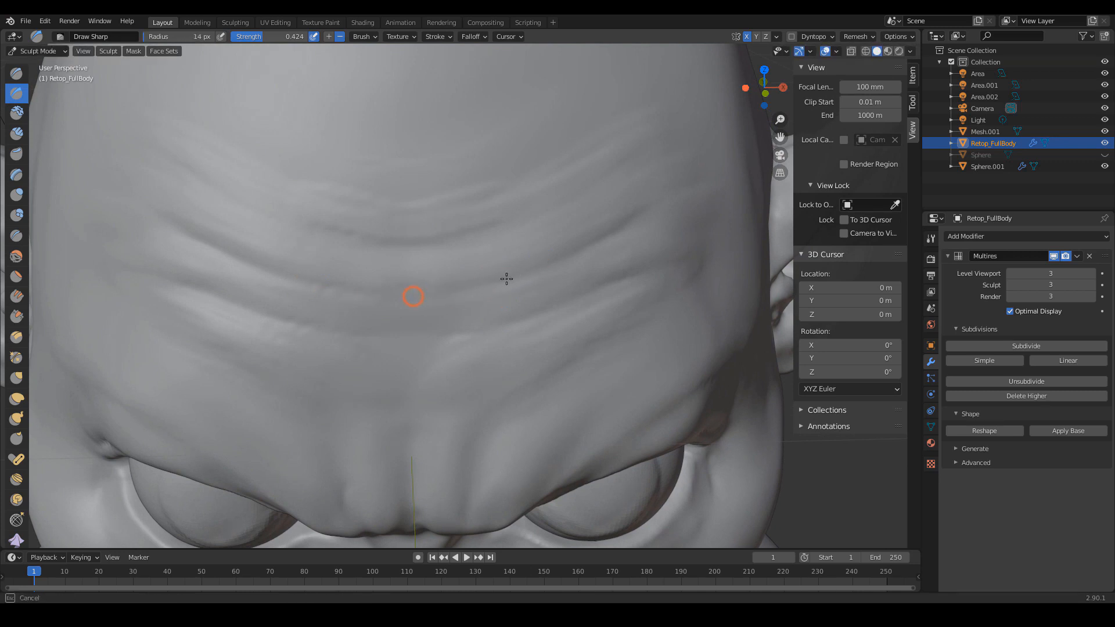
{"action": "key", "text": "f"}
{"action": "left_click", "coordinate": [436, 289]}
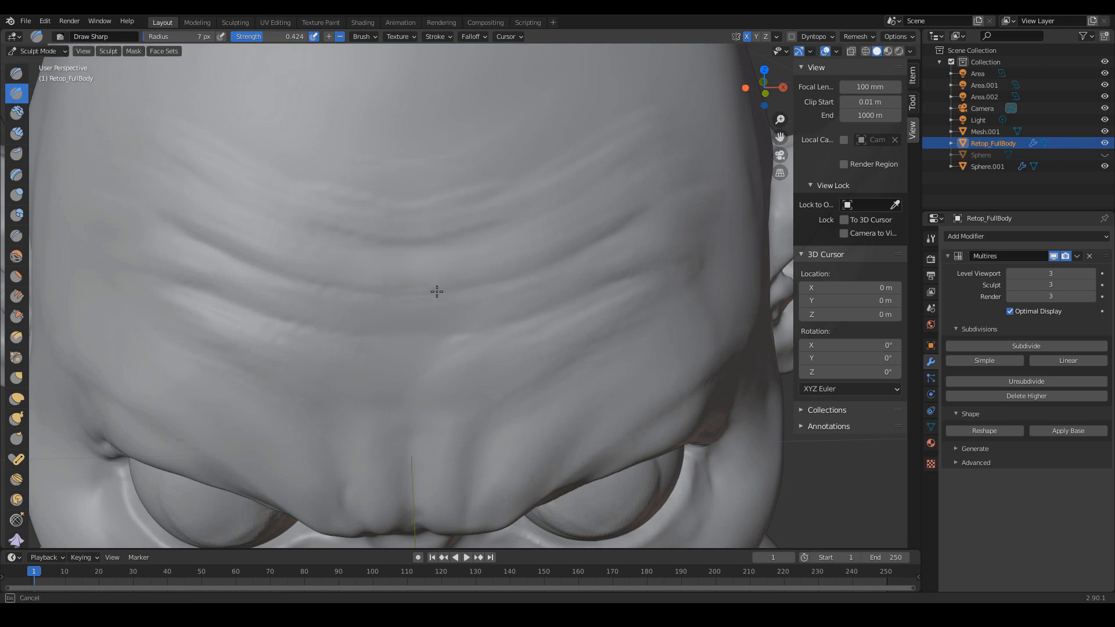
- Carve a thin crease along the middle horizontal forehead wrinkle, from the midline outward, with Draw Sharp strokes
{"action": "left_click_drag", "start_coordinate": [437, 291], "coordinate": [428, 294]}
{"action": "left_click_drag", "start_coordinate": [552, 265], "coordinate": [457, 290]}
{"action": "left_click_drag", "start_coordinate": [580, 248], "coordinate": [468, 288]}
{"action": "left_click_drag", "start_coordinate": [615, 228], "coordinate": [437, 243]}
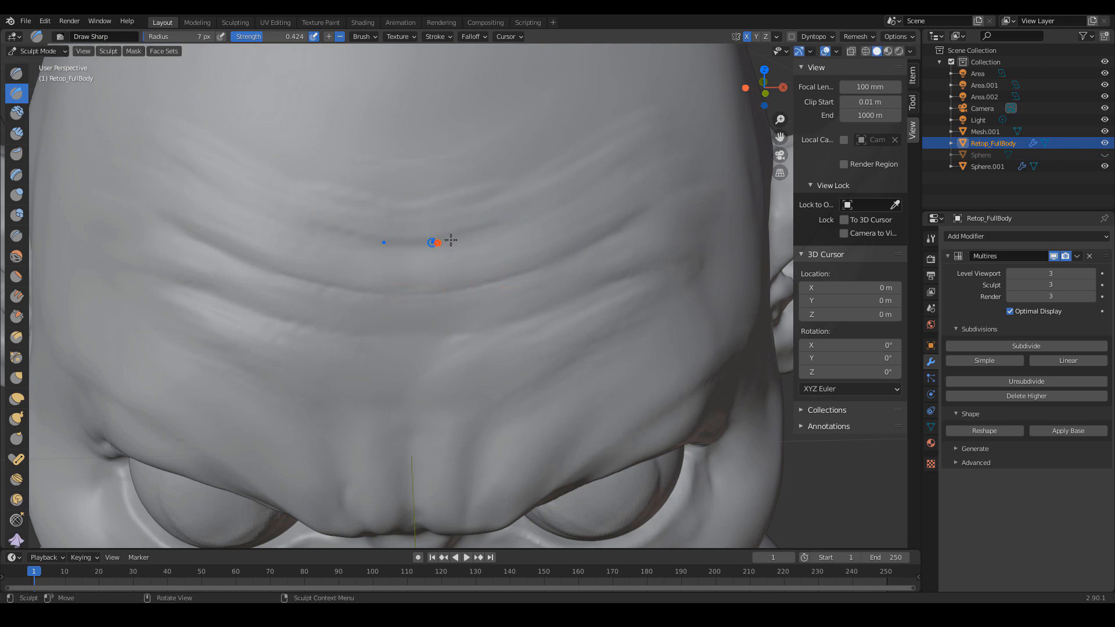
- Carve a sharp crease along the next forehead wrinkle above, out towards the temples, enlarging the Draw Sharp radius to 11 px
{"action": "left_click_drag", "start_coordinate": [565, 198], "coordinate": [464, 238]}
{"action": "left_click_drag", "start_coordinate": [587, 186], "coordinate": [587, 187]}
{"action": "left_click_drag", "start_coordinate": [519, 222], "coordinate": [509, 225]}
{"action": "key", "text": "f"}
{"action": "left_click", "coordinate": [527, 219]}
{"action": "left_click_drag", "start_coordinate": [572, 191], "coordinate": [504, 228]}
{"action": "left_click_drag", "start_coordinate": [570, 198], "coordinate": [569, 199]}
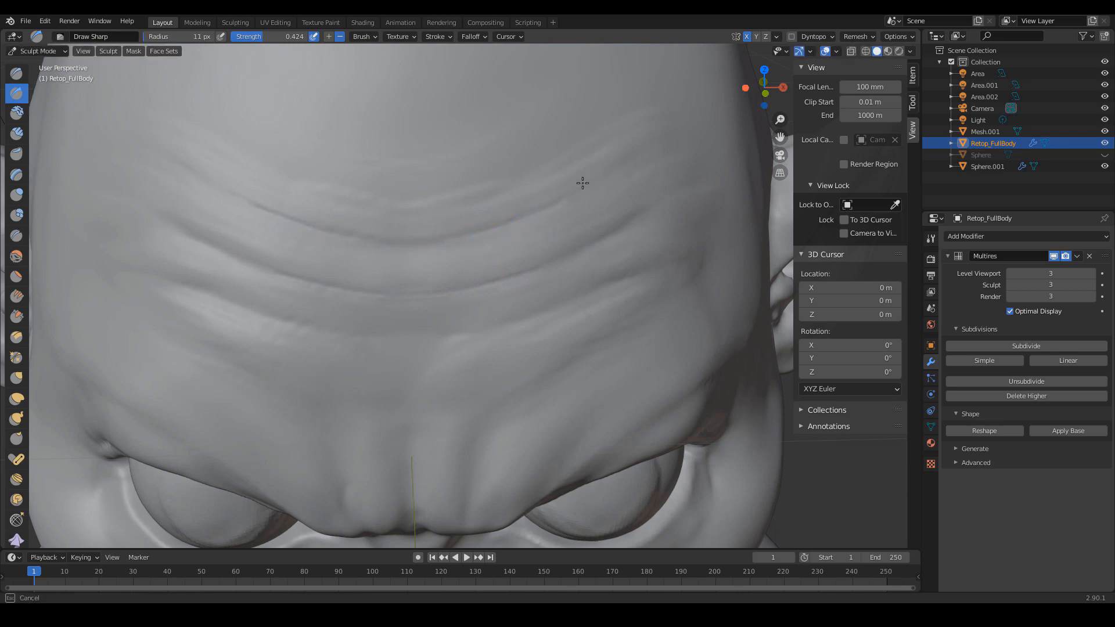
{"action": "mouse_move", "coordinate": [641, 160]}
{"action": "left_mouse_down"}
{"action": "mouse_move", "coordinate": [647, 182]}
{"action": "mouse_move", "coordinate": [642, 164]}
{"action": "mouse_move", "coordinate": [614, 173]}
{"action": "left_mouse_up"}
{"action": "left_click_drag", "start_coordinate": [613, 174], "coordinate": [684, 157]}
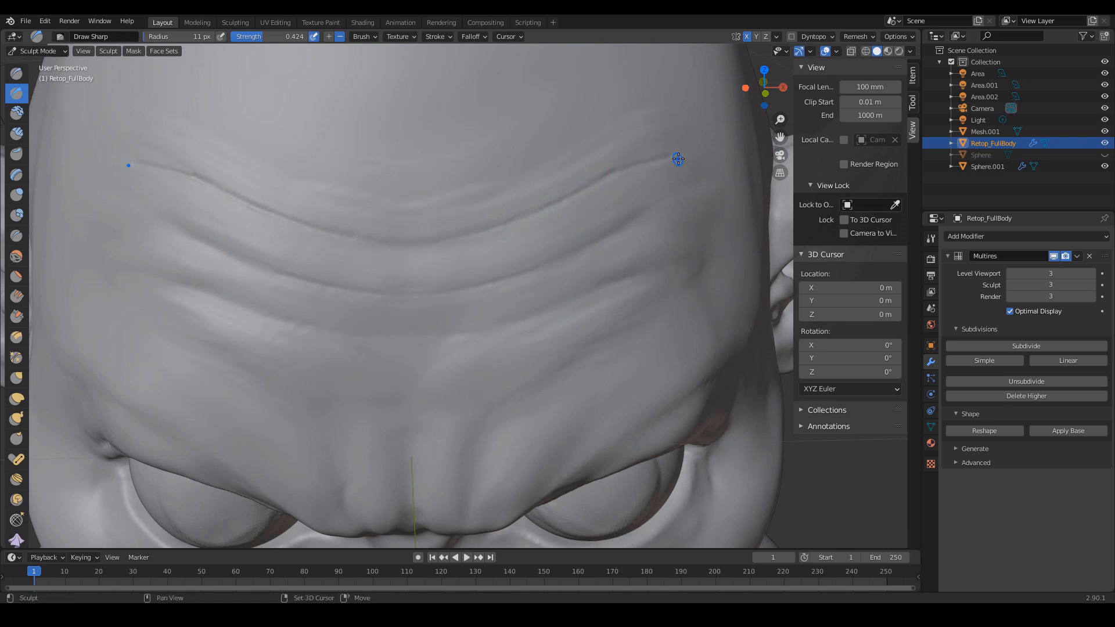
- Activate the Smooth brush and set its strength to 0.721 for softening the upper forehead crease
{"action": "left_click", "coordinate": [14, 258]}
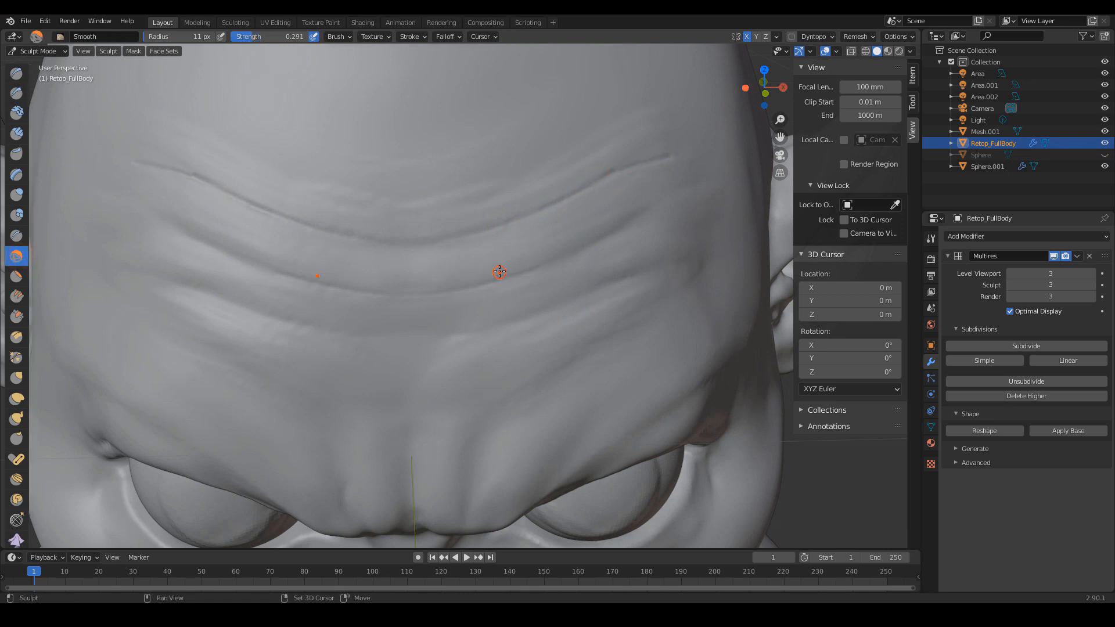
{"action": "key", "text": "shift+f"}
{"action": "left_click", "coordinate": [542, 266]}
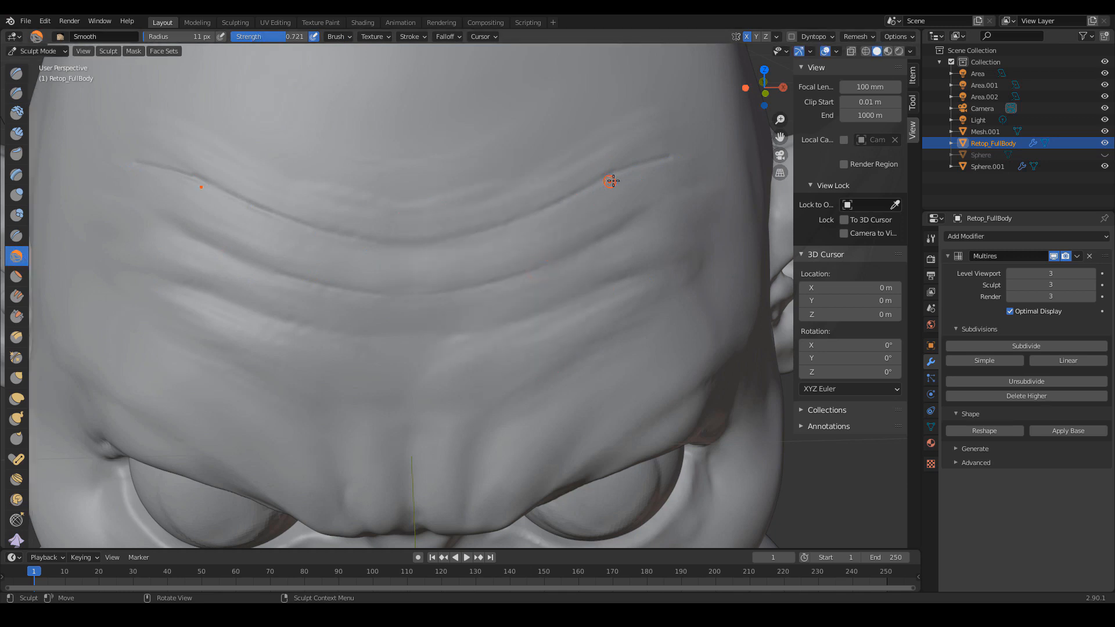
- Soften the outer ends of the upper forehead crease with the Smooth brush and reactivate Draw Sharp
{"action": "mouse_move", "coordinate": [665, 159]}
{"action": "left_mouse_down"}
{"action": "mouse_move", "coordinate": [576, 180]}
{"action": "mouse_move", "coordinate": [598, 204]}
{"action": "left_mouse_up"}
{"action": "key", "text": "shift+f"}
{"action": "left_click", "coordinate": [681, 155]}
{"action": "mouse_move", "coordinate": [683, 153]}
{"action": "left_mouse_down"}
{"action": "mouse_move", "coordinate": [642, 157]}
{"action": "mouse_move", "coordinate": [557, 199]}
{"action": "mouse_move", "coordinate": [511, 199]}
{"action": "mouse_move", "coordinate": [572, 193]}
{"action": "left_mouse_up"}
{"action": "key", "text": "x"}
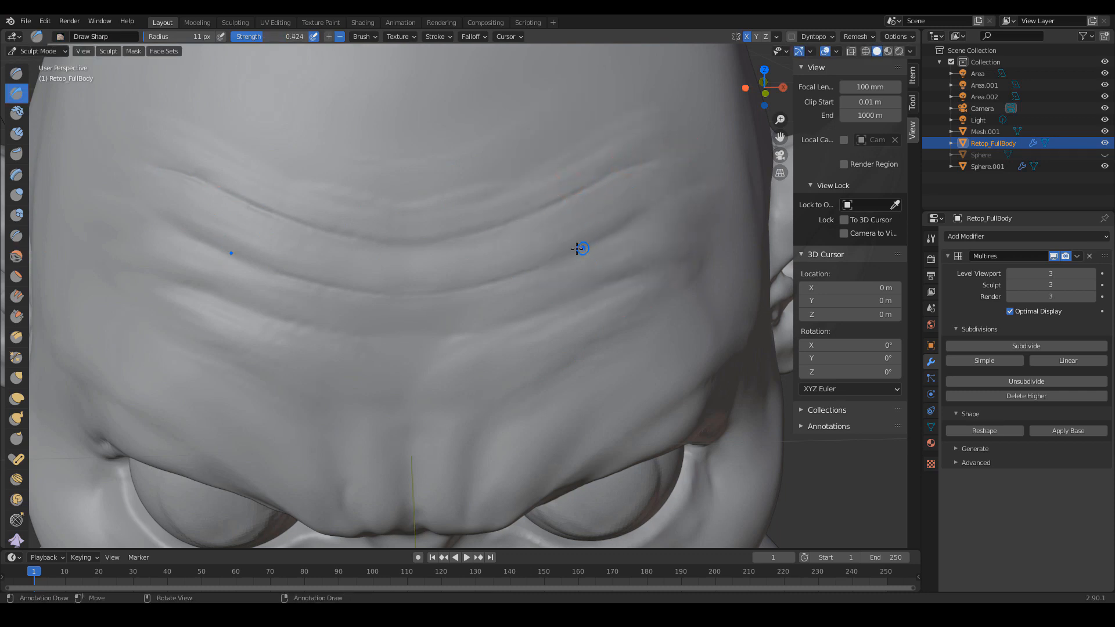
{"action": "left_click_drag", "start_coordinate": [534, 270], "coordinate": [573, 253]}
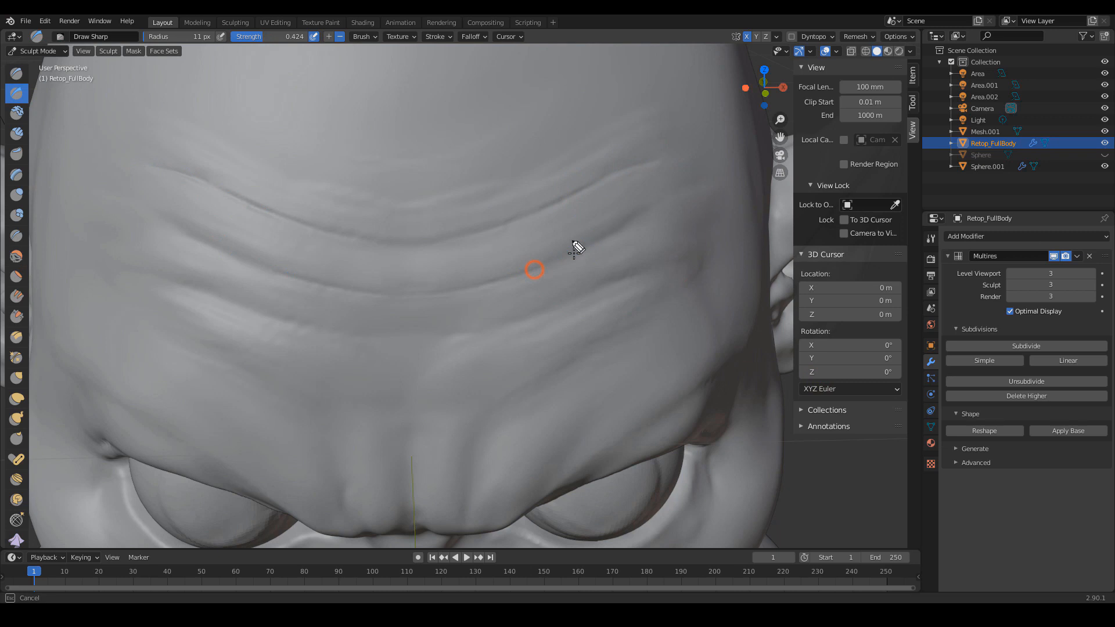
{"action": "left_click_drag", "start_coordinate": [294, 219], "coordinate": [409, 240]}
{"action": "left_click_drag", "start_coordinate": [43, 110], "coordinate": [25, 93]}
{"action": "mouse_move", "coordinate": [208, 184]}
{"action": "left_mouse_down"}
{"action": "mouse_move", "coordinate": [409, 240]}
{"action": "mouse_move", "coordinate": [534, 216]}
{"action": "left_mouse_up"}
{"action": "mouse_move", "coordinate": [409, 242]}
{"action": "left_mouse_down"}
{"action": "mouse_move", "coordinate": [535, 216]}
{"action": "mouse_move", "coordinate": [601, 182]}
{"action": "left_mouse_up"}
{"action": "mouse_move", "coordinate": [588, 247]}
{"action": "left_mouse_down"}
{"action": "mouse_move", "coordinate": [441, 302]}
{"action": "mouse_move", "coordinate": [231, 259]}
{"action": "mouse_move", "coordinate": [336, 278]}
{"action": "left_mouse_up"}
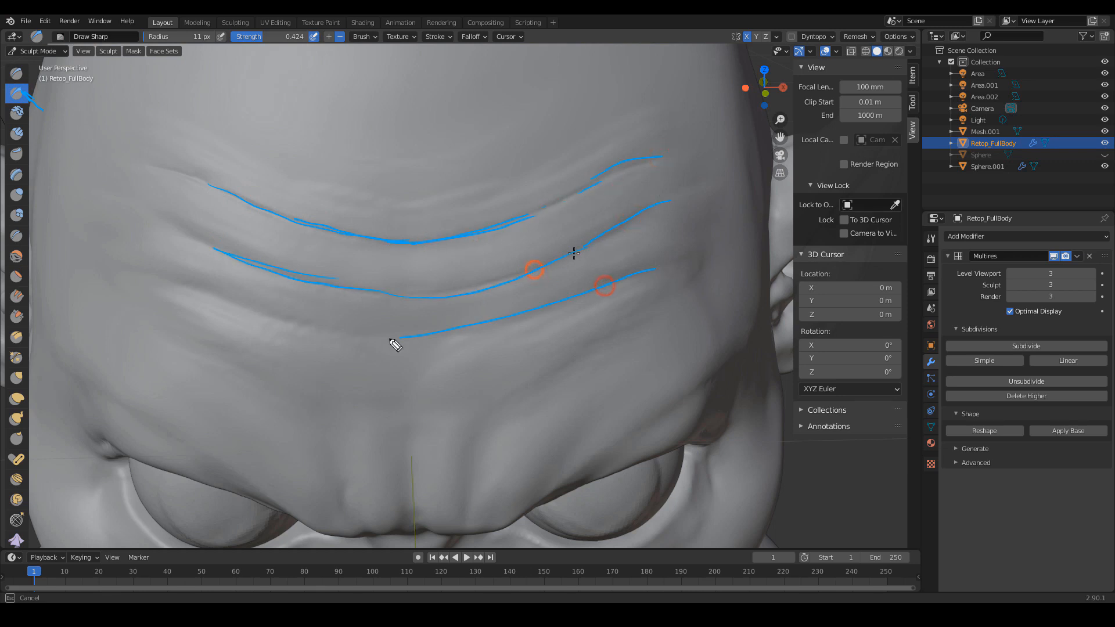
{"action": "left_click_drag", "start_coordinate": [396, 345], "coordinate": [173, 294]}
{"action": "left_click_drag", "start_coordinate": [147, 215], "coordinate": [230, 244]}
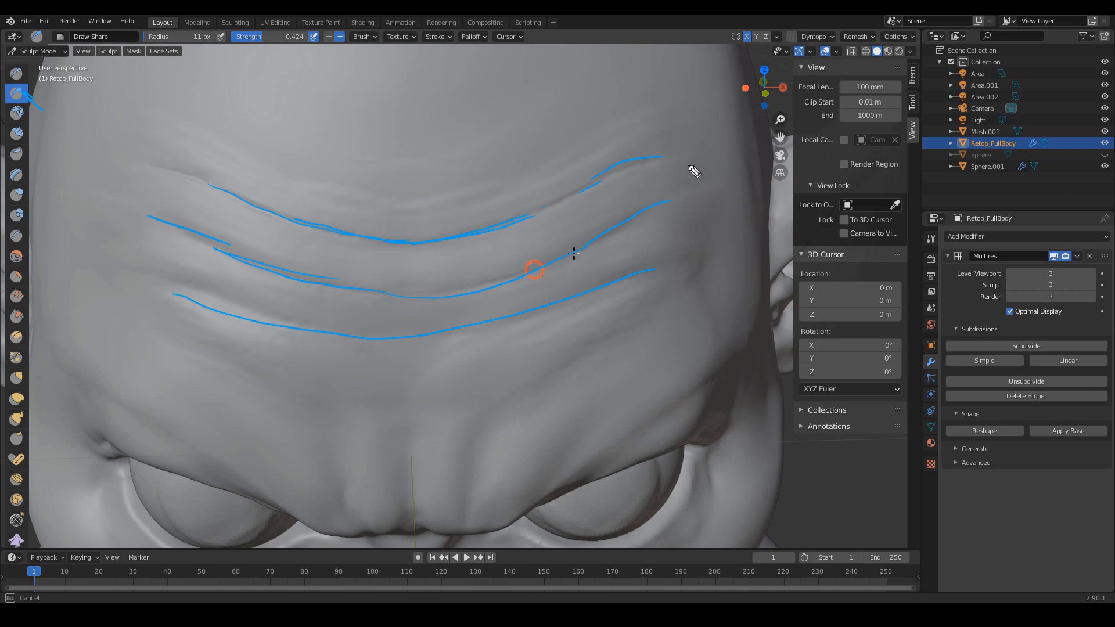
{"action": "mouse_move", "coordinate": [637, 141]}
{"action": "left_mouse_down"}
{"action": "mouse_move", "coordinate": [679, 150]}
{"action": "mouse_move", "coordinate": [707, 175]}
{"action": "mouse_move", "coordinate": [654, 196]}
{"action": "mouse_move", "coordinate": [708, 196]}
{"action": "mouse_move", "coordinate": [710, 233]}
{"action": "left_mouse_up"}
{"action": "left_click_drag", "start_coordinate": [657, 256], "coordinate": [691, 262]}
{"action": "mouse_move", "coordinate": [724, 250]}
{"action": "left_mouse_down"}
{"action": "mouse_move", "coordinate": [714, 273]}
{"action": "mouse_move", "coordinate": [740, 273]}
{"action": "left_mouse_up"}
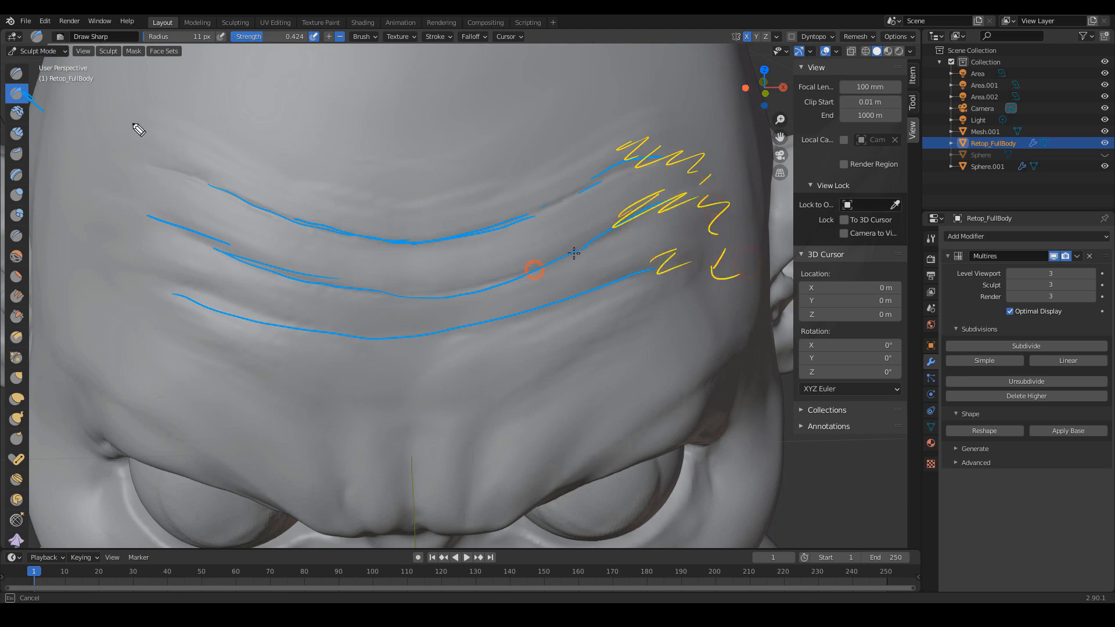
{"action": "left_click_drag", "start_coordinate": [124, 124], "coordinate": [61, 142]}
{"action": "mouse_move", "coordinate": [164, 137]}
{"action": "left_mouse_down"}
{"action": "mouse_move", "coordinate": [122, 173]}
{"action": "mouse_move", "coordinate": [157, 262]}
{"action": "left_mouse_up"}
{"action": "left_click_drag", "start_coordinate": [184, 284], "coordinate": [169, 292]}
{"action": "left_click_drag", "start_coordinate": [122, 187], "coordinate": [52, 168]}
{"action": "left_click_drag", "start_coordinate": [109, 137], "coordinate": [82, 169]}
{"action": "left_click_drag", "start_coordinate": [103, 166], "coordinate": [98, 244]}
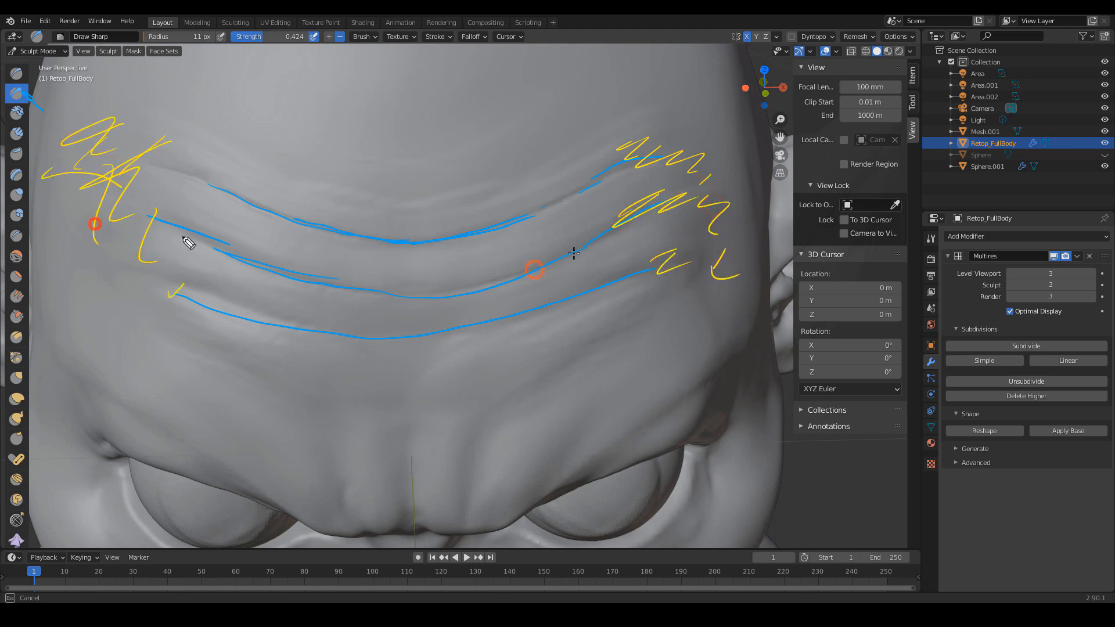
{"action": "mouse_move", "coordinate": [606, 160]}
{"action": "left_mouse_down"}
{"action": "mouse_move", "coordinate": [644, 125]}
{"action": "mouse_move", "coordinate": [693, 46]}
{"action": "left_mouse_up"}
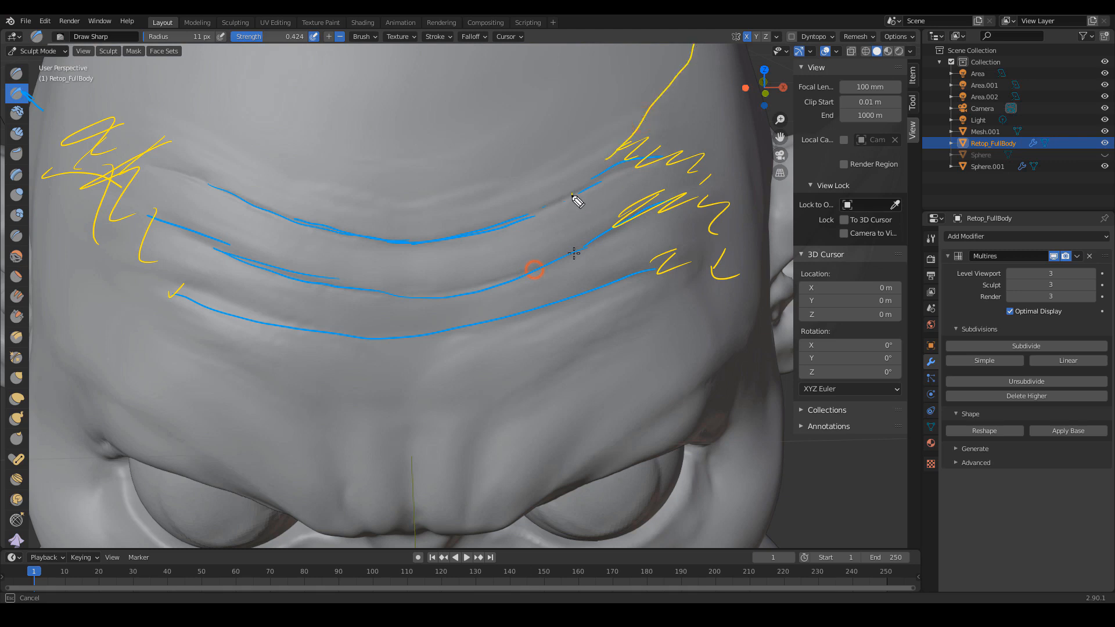
{"action": "mouse_move", "coordinate": [574, 196]}
{"action": "left_mouse_down"}
{"action": "mouse_move", "coordinate": [688, 72]}
{"action": "mouse_move", "coordinate": [791, 261]}
{"action": "left_mouse_up"}
{"action": "left_click_drag", "start_coordinate": [639, 280], "coordinate": [731, 372]}
{"action": "left_click_drag", "start_coordinate": [700, 335], "coordinate": [762, 309]}
{"action": "left_click_drag", "start_coordinate": [749, 311], "coordinate": [713, 221]}
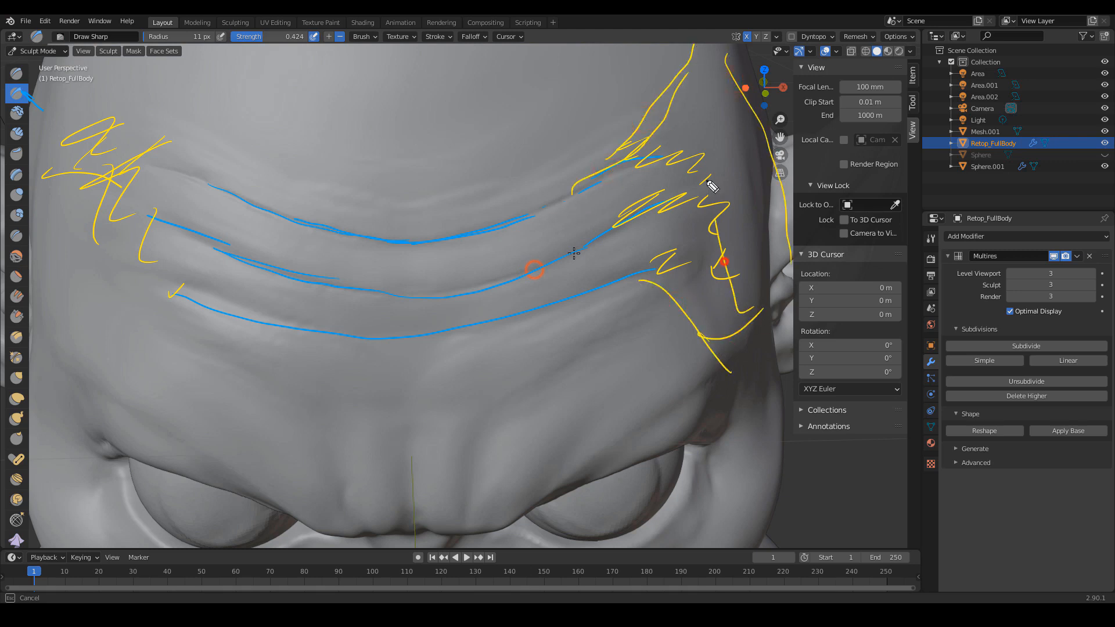
{"action": "left_click_drag", "start_coordinate": [707, 181], "coordinate": [702, 74]}
{"action": "left_click_drag", "start_coordinate": [703, 55], "coordinate": [656, 73]}
{"action": "left_click_drag", "start_coordinate": [734, 109], "coordinate": [731, 141]}
{"action": "left_click_drag", "start_coordinate": [761, 164], "coordinate": [733, 232]}
{"action": "left_click_drag", "start_coordinate": [766, 263], "coordinate": [736, 303]}
{"action": "mouse_move", "coordinate": [51, 90]}
{"action": "left_mouse_down"}
{"action": "mouse_move", "coordinate": [75, 62]}
{"action": "mouse_move", "coordinate": [188, 187]}
{"action": "left_mouse_up"}
{"action": "left_click_drag", "start_coordinate": [192, 231], "coordinate": [110, 325]}
{"action": "key", "text": "e"}
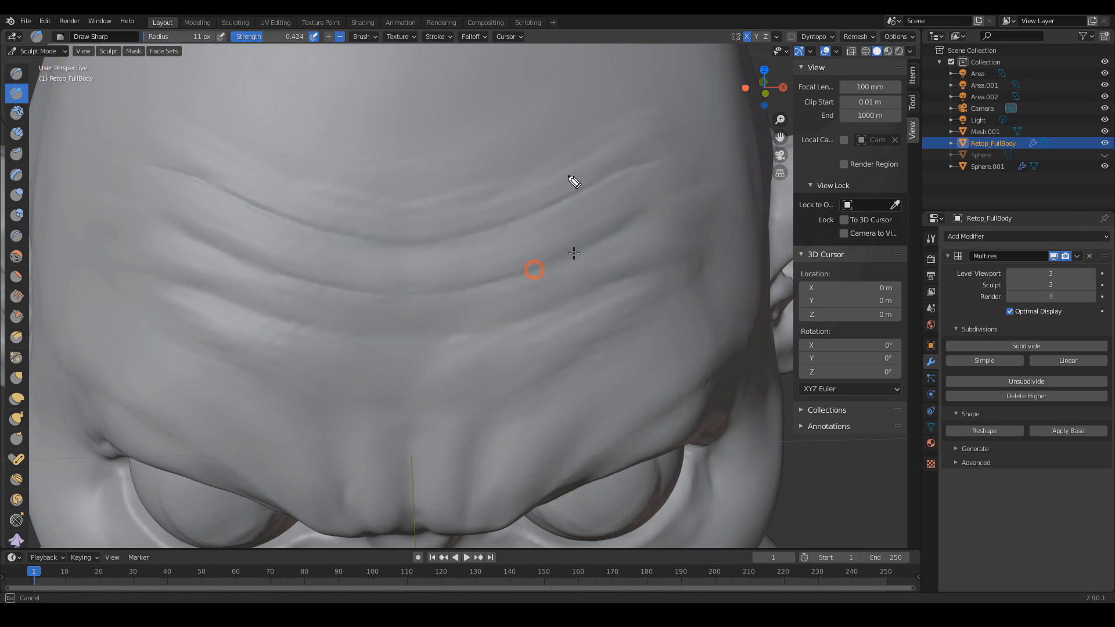
{"action": "mouse_move", "coordinate": [567, 164]}
{"action": "left_mouse_down"}
{"action": "mouse_move", "coordinate": [601, 141]}
{"action": "mouse_move", "coordinate": [761, 218]}
{"action": "left_mouse_up"}
{"action": "left_click_drag", "start_coordinate": [563, 197], "coordinate": [569, 254]}
{"action": "left_click_drag", "start_coordinate": [600, 296], "coordinate": [651, 291]}
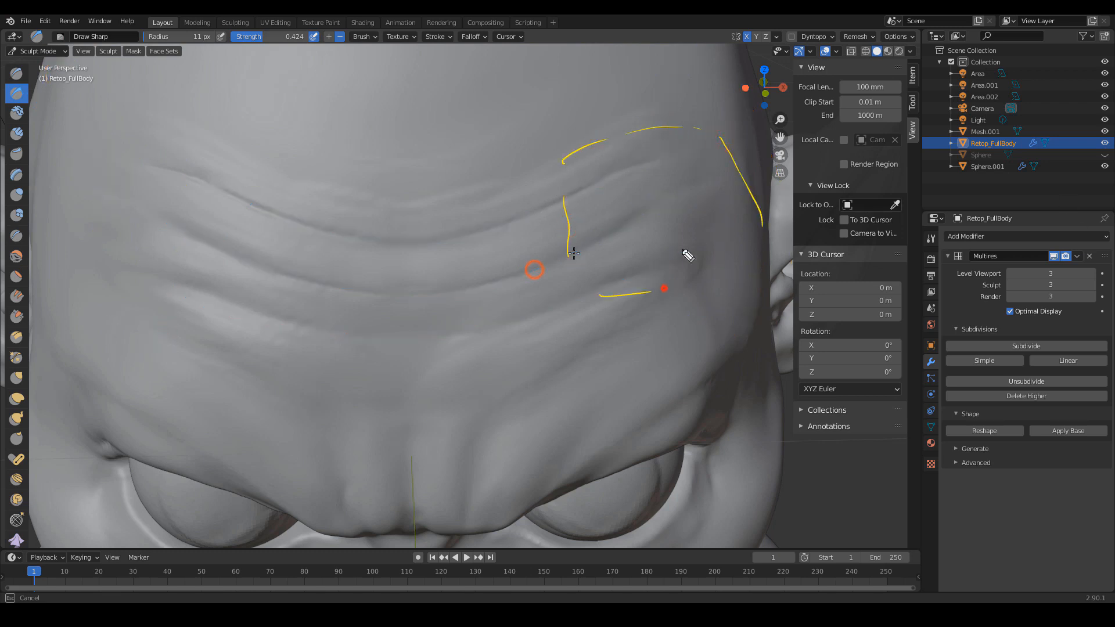
{"action": "left_click_drag", "start_coordinate": [612, 170], "coordinate": [687, 128]}
{"action": "left_click_drag", "start_coordinate": [620, 223], "coordinate": [728, 164]}
{"action": "left_click_drag", "start_coordinate": [722, 229], "coordinate": [707, 250]}
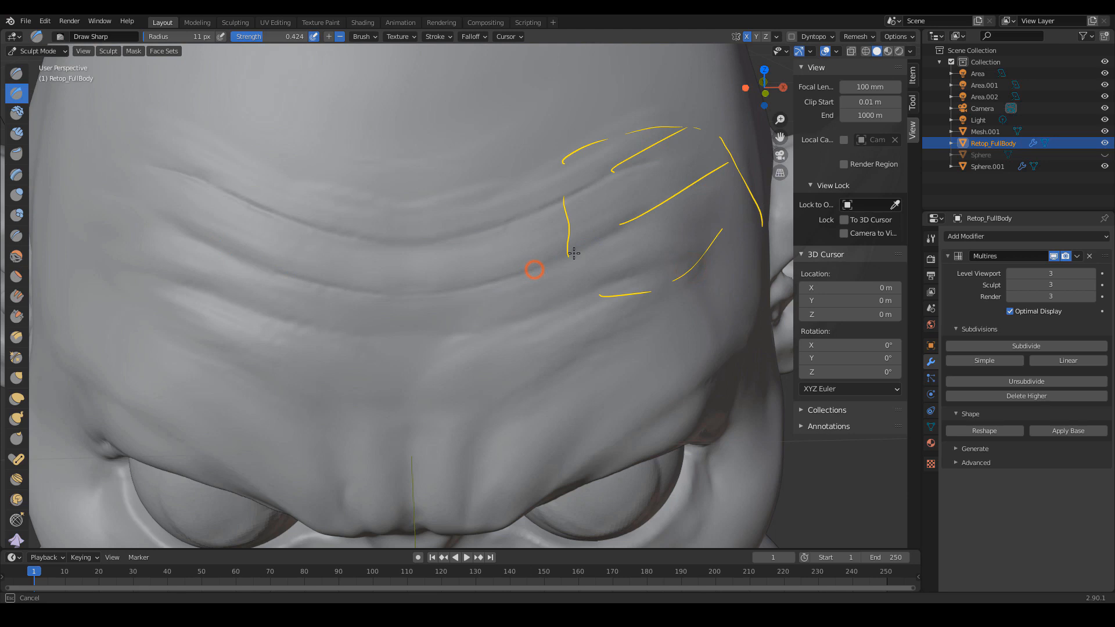
{"action": "key", "text": "e"}
{"action": "mouse_move", "coordinate": [172, 168]}
{"action": "left_mouse_down"}
{"action": "mouse_move", "coordinate": [299, 220]}
{"action": "mouse_move", "coordinate": [488, 232]}
{"action": "mouse_move", "coordinate": [666, 169]}
{"action": "left_mouse_up"}
{"action": "mouse_move", "coordinate": [664, 211]}
{"action": "left_mouse_down"}
{"action": "mouse_move", "coordinate": [456, 289]}
{"action": "mouse_move", "coordinate": [155, 242]}
{"action": "mouse_move", "coordinate": [348, 343]}
{"action": "mouse_move", "coordinate": [696, 277]}
{"action": "left_mouse_up"}
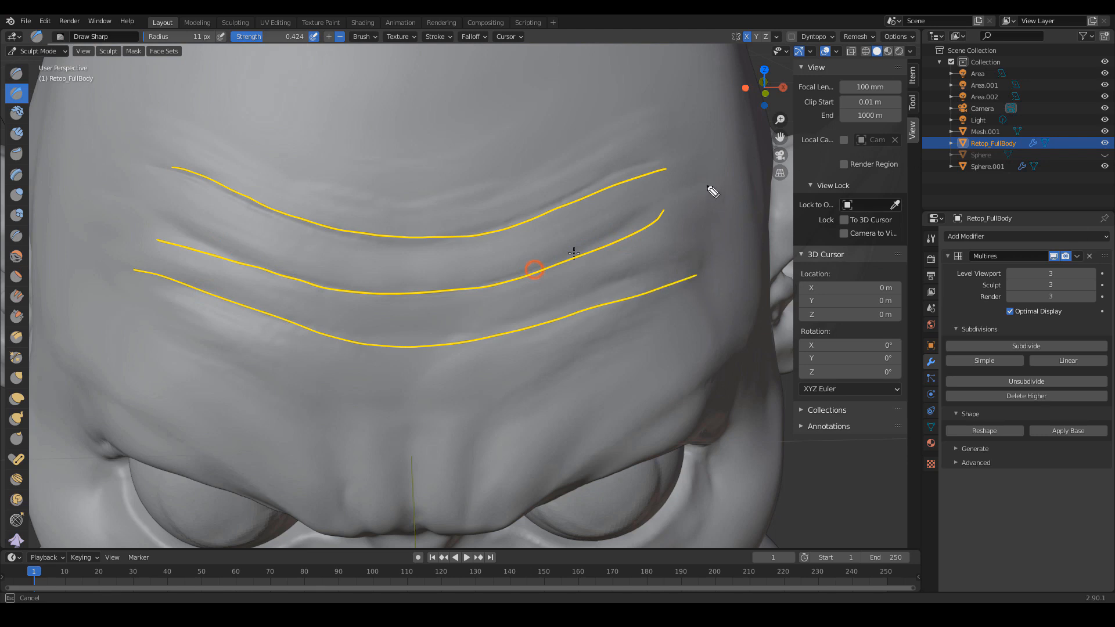
{"action": "mouse_move", "coordinate": [655, 155]}
{"action": "left_mouse_down"}
{"action": "mouse_move", "coordinate": [645, 171]}
{"action": "mouse_move", "coordinate": [661, 175]}
{"action": "left_mouse_up"}
{"action": "mouse_move", "coordinate": [651, 217]}
{"action": "left_mouse_down"}
{"action": "mouse_move", "coordinate": [622, 249]}
{"action": "mouse_move", "coordinate": [706, 209]}
{"action": "left_mouse_up"}
{"action": "left_click_drag", "start_coordinate": [665, 282], "coordinate": [649, 289]}
{"action": "mouse_move", "coordinate": [743, 269]}
{"action": "left_mouse_down"}
{"action": "mouse_move", "coordinate": [627, 294]}
{"action": "mouse_move", "coordinate": [729, 274]}
{"action": "left_mouse_up"}
{"action": "left_click_drag", "start_coordinate": [117, 216], "coordinate": [146, 219]}
{"action": "left_click_drag", "start_coordinate": [159, 224], "coordinate": [239, 254]}
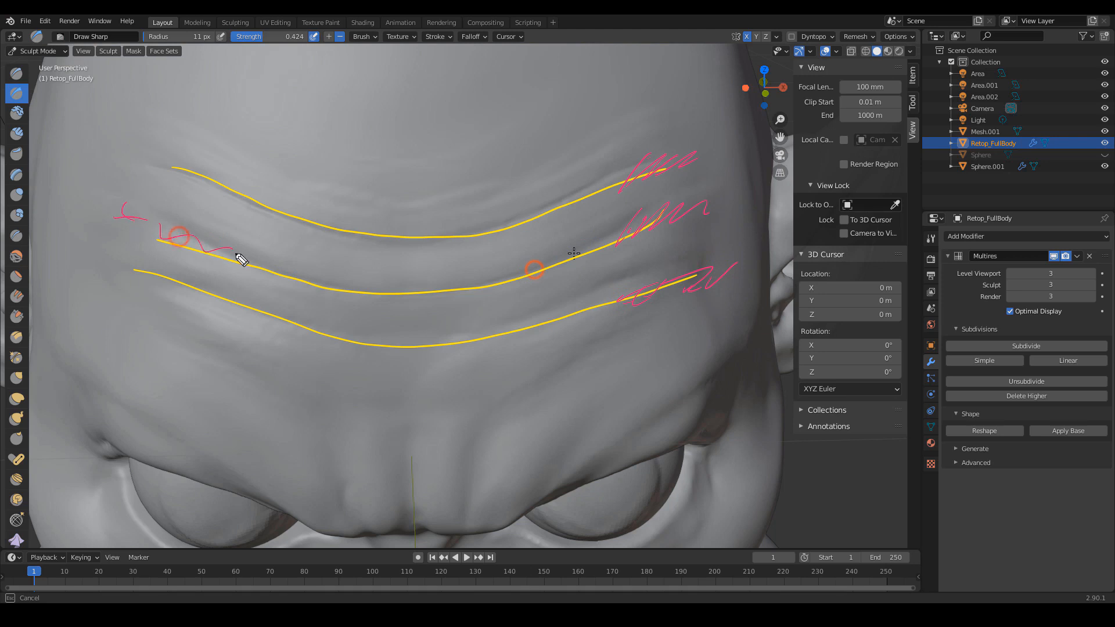
{"action": "left_click_drag", "start_coordinate": [229, 302], "coordinate": [261, 317]}
{"action": "left_click_drag", "start_coordinate": [125, 259], "coordinate": [165, 283]}
{"action": "mouse_move", "coordinate": [114, 51]}
{"action": "left_mouse_down"}
{"action": "mouse_move", "coordinate": [129, 110]}
{"action": "mouse_move", "coordinate": [18, 335]}
{"action": "mouse_move", "coordinate": [1, 326]}
{"action": "left_mouse_up"}
{"action": "mouse_move", "coordinate": [720, 25]}
{"action": "left_mouse_down"}
{"action": "mouse_move", "coordinate": [694, 206]}
{"action": "mouse_move", "coordinate": [806, 346]}
{"action": "left_mouse_up"}
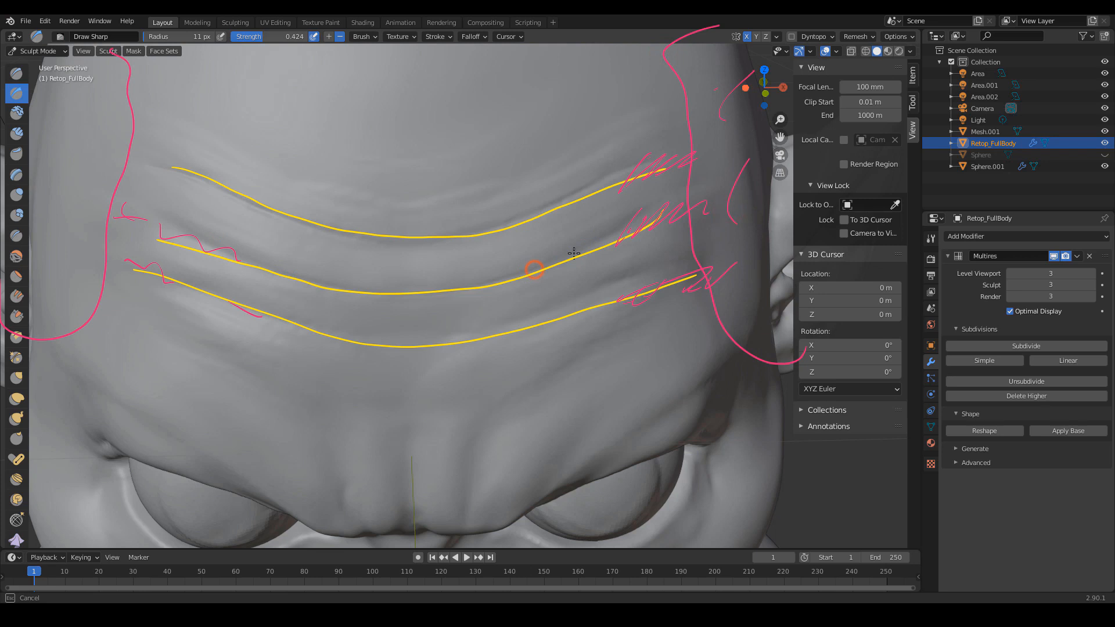
{"action": "key", "text": "Escape"}
- Deepen the creases along the forehead wrinkles out towards the temples with Draw Sharp strokes
{"action": "key", "text": "d"}
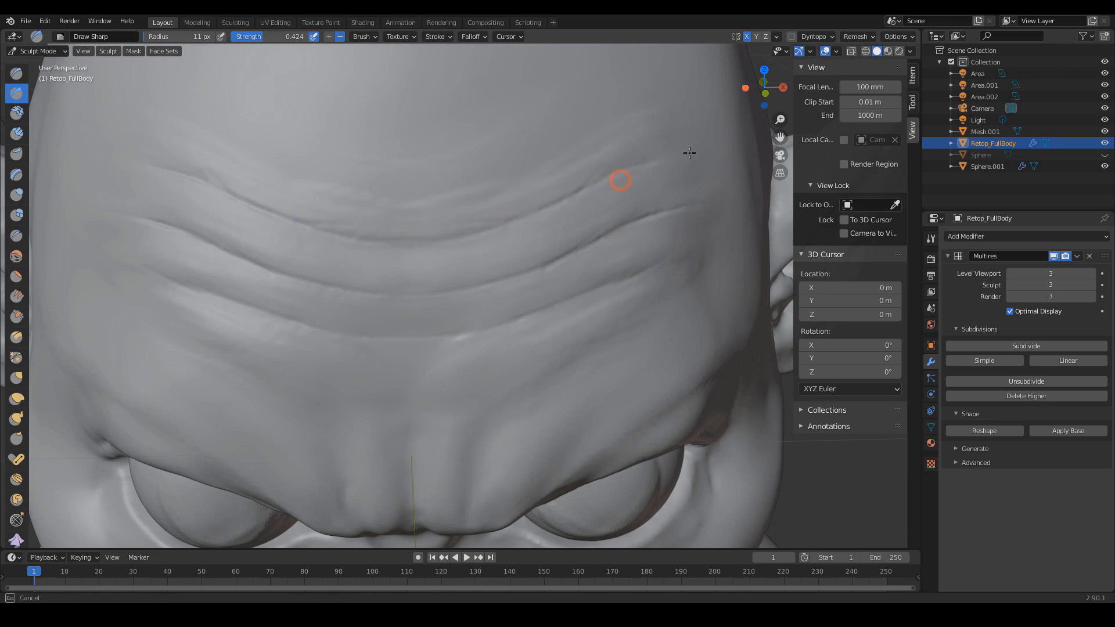
{"action": "left_click", "coordinate": [983, 346]}
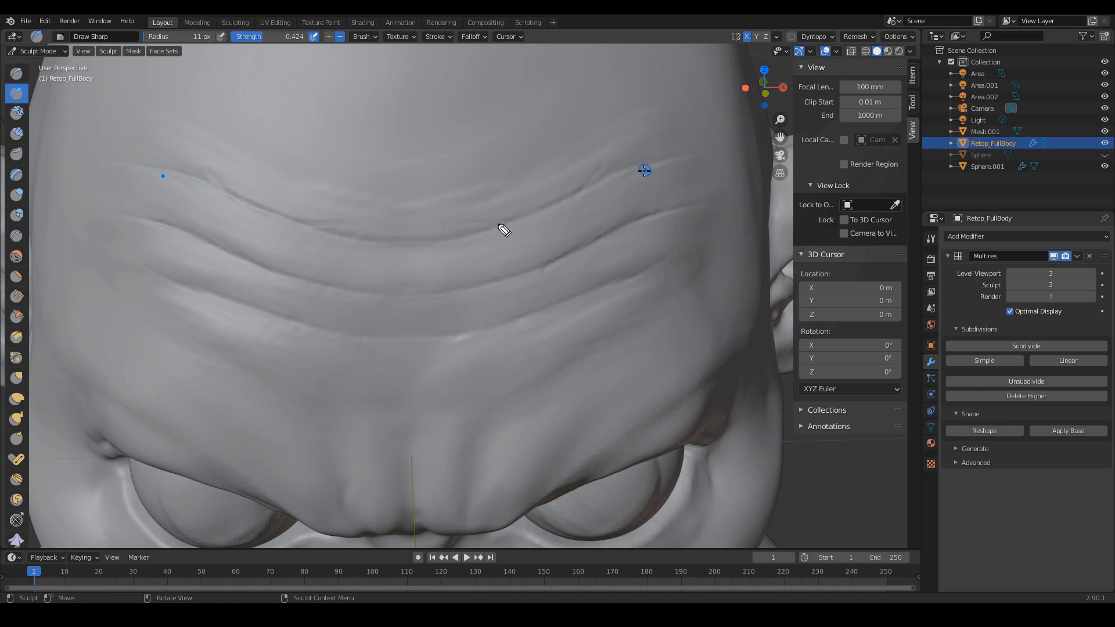
{"action": "mouse_move", "coordinate": [475, 217]}
{"action": "left_mouse_down"}
{"action": "mouse_move", "coordinate": [524, 219]}
{"action": "mouse_move", "coordinate": [639, 167]}
{"action": "left_mouse_up"}
{"action": "mouse_move", "coordinate": [582, 245]}
{"action": "left_mouse_down"}
{"action": "mouse_move", "coordinate": [546, 272]}
{"action": "mouse_move", "coordinate": [642, 214]}
{"action": "left_mouse_up"}
{"action": "key", "text": "ctrl+z"}
{"action": "key", "text": "ctrl+z"}
{"action": "key", "text": "ctrl+z"}
{"action": "key", "text": "ctrl+z"}
{"action": "key", "text": "ctrl+z"}
{"action": "mouse_move", "coordinate": [129, 167]}
{"action": "left_mouse_down"}
{"action": "mouse_move", "coordinate": [356, 232]}
{"action": "mouse_move", "coordinate": [606, 176]}
{"action": "left_mouse_up"}
{"action": "mouse_move", "coordinate": [682, 208]}
{"action": "left_mouse_down"}
{"action": "mouse_move", "coordinate": [584, 249]}
{"action": "mouse_move", "coordinate": [139, 244]}
{"action": "left_mouse_up"}
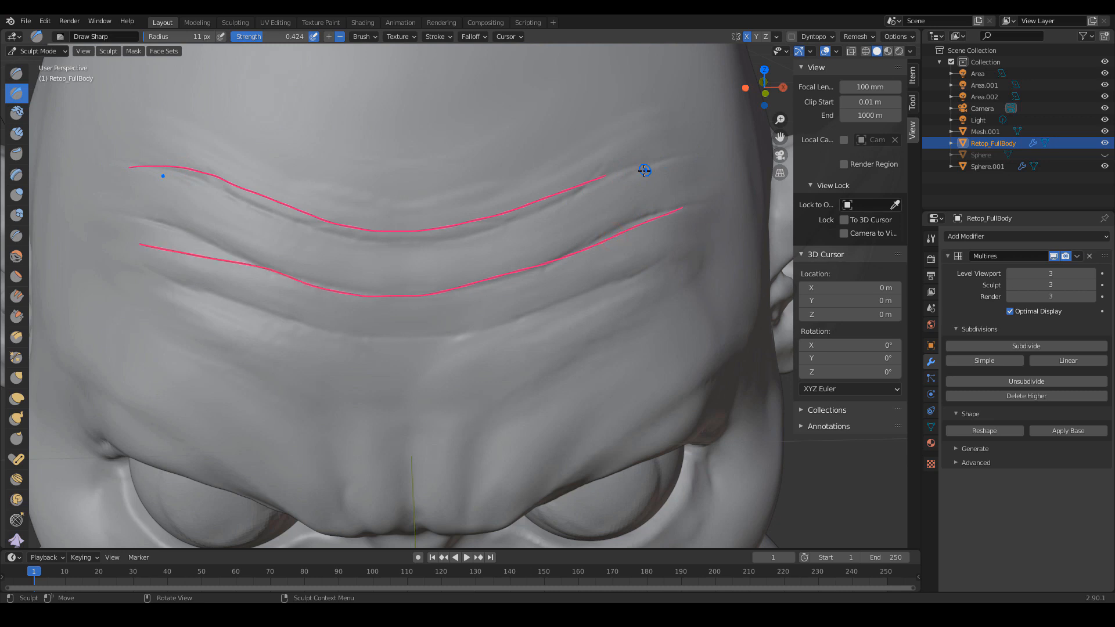
{"action": "left_click_drag", "start_coordinate": [544, 206], "coordinate": [597, 172]}
{"action": "left_click_drag", "start_coordinate": [499, 277], "coordinate": [543, 261]}
{"action": "left_click_drag", "start_coordinate": [574, 246], "coordinate": [527, 277]}
{"action": "mouse_move", "coordinate": [461, 325]}
{"action": "left_mouse_down"}
{"action": "mouse_move", "coordinate": [476, 331]}
{"action": "mouse_move", "coordinate": [446, 349]}
{"action": "left_mouse_up"}
{"action": "mouse_move", "coordinate": [588, 283]}
{"action": "left_mouse_down"}
{"action": "mouse_move", "coordinate": [637, 275]}
{"action": "mouse_move", "coordinate": [590, 299]}
{"action": "left_mouse_up"}
{"action": "left_click_drag", "start_coordinate": [216, 234], "coordinate": [278, 282]}
{"action": "left_click_drag", "start_coordinate": [231, 249], "coordinate": [269, 281]}
{"action": "left_click_drag", "start_coordinate": [201, 163], "coordinate": [272, 223]}
{"action": "mouse_move", "coordinate": [301, 202]}
{"action": "left_mouse_down"}
{"action": "mouse_move", "coordinate": [330, 225]}
{"action": "mouse_move", "coordinate": [284, 220]}
{"action": "left_mouse_up"}
{"action": "left_click_drag", "start_coordinate": [250, 289], "coordinate": [312, 320]}
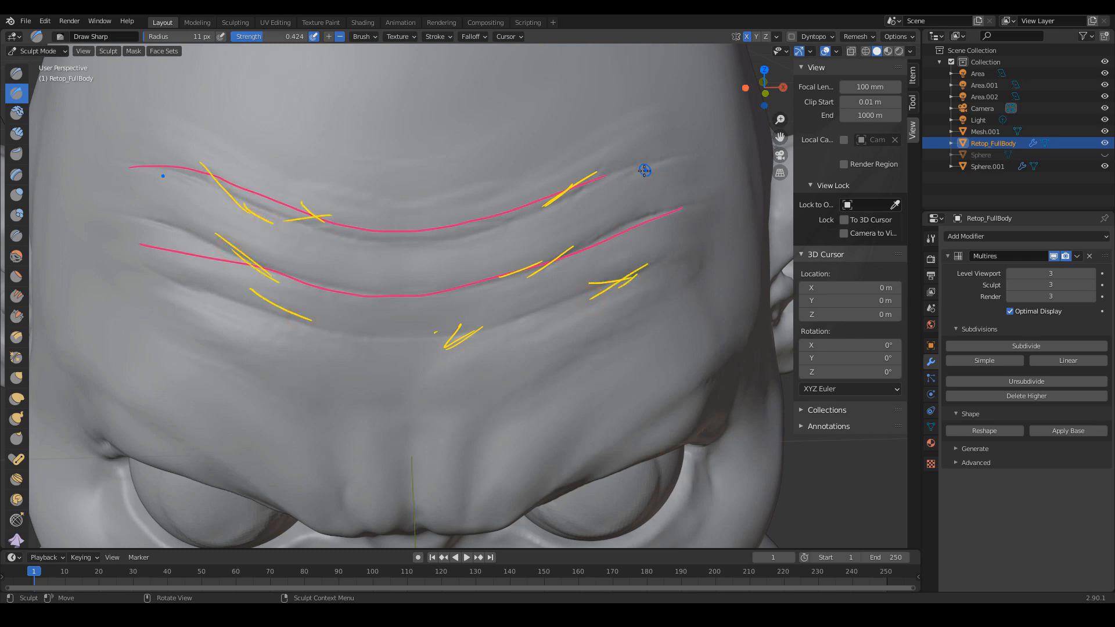
{"action": "key", "text": "Escape"}
- Activate the Clay Strips brush with a 25 px radius and work along the fold above the middle forehead crease
{"action": "mouse_move", "coordinate": [656, 201]}
{"action": "left_mouse_down", "text": "ctrl+alt"}
{"action": "mouse_move", "coordinate": [625, 246]}
{"action": "mouse_move", "coordinate": [625, 221]}
{"action": "mouse_move", "coordinate": [592, 249]}
{"action": "mouse_move", "coordinate": [545, 249]}
{"action": "mouse_move", "coordinate": [493, 209]}
{"action": "left_mouse_up", "text": "ctrl+alt"}
{"action": "middle_click_drag", "start_coordinate": [511, 187], "coordinate": [501, 221]}
{"action": "mouse_move", "coordinate": [482, 269]}
{"action": "left_mouse_down", "text": "shift"}
{"action": "mouse_move", "coordinate": [546, 233]}
{"action": "mouse_move", "coordinate": [588, 234]}
{"action": "left_mouse_up", "text": "shift"}
{"action": "mouse_move", "coordinate": [589, 234]}
{"action": "middle_mouse_down"}
{"action": "mouse_move", "coordinate": [590, 254]}
{"action": "mouse_move", "coordinate": [614, 236]}
{"action": "middle_mouse_up"}
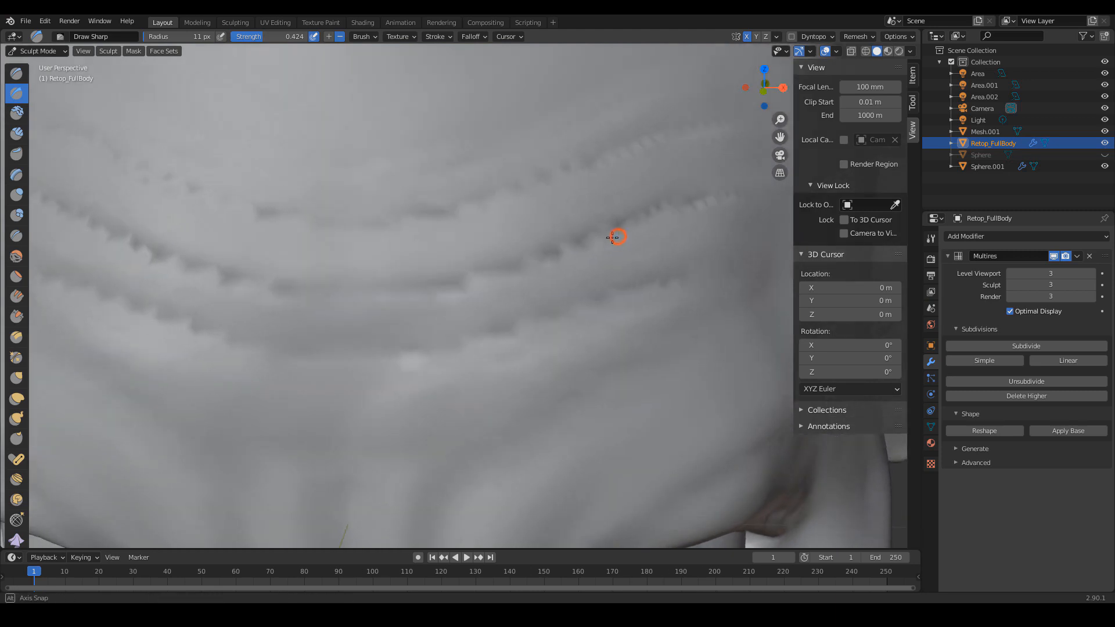
{"action": "key", "text": "c"}
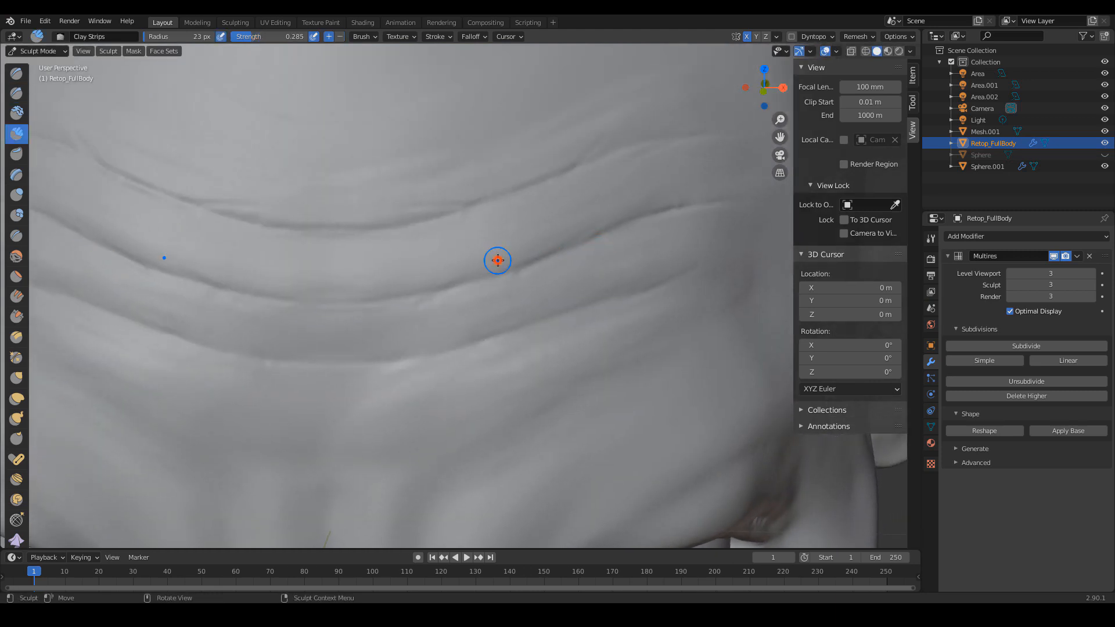
{"action": "mouse_move", "coordinate": [446, 269]}
{"action": "left_mouse_down", "text": "shift"}
{"action": "mouse_move", "coordinate": [511, 251]}
{"action": "mouse_move", "coordinate": [413, 276]}
{"action": "mouse_move", "coordinate": [468, 268]}
{"action": "left_mouse_up", "text": "shift"}
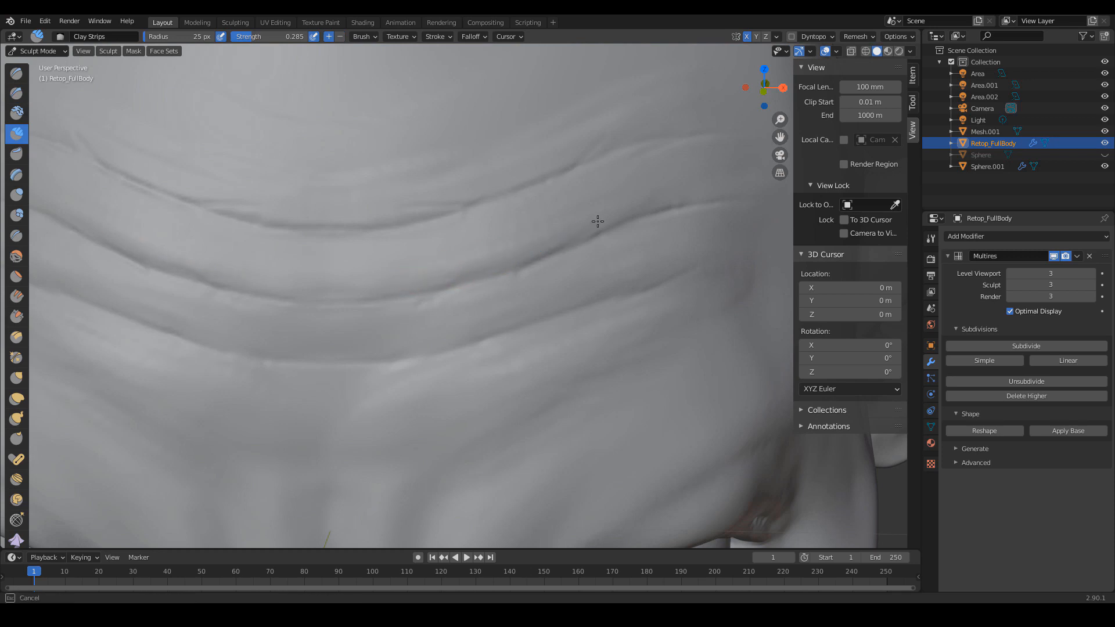
{"action": "mouse_move", "coordinate": [742, 189]}
{"action": "left_mouse_down", "text": "shift"}
{"action": "mouse_move", "coordinate": [585, 217]}
{"action": "mouse_move", "coordinate": [406, 281]}
{"action": "left_mouse_up", "text": "shift"}
{"action": "left_click_drag", "start_coordinate": [45, 220], "coordinate": [186, 282], "text": "shift"}
{"action": "mouse_move", "coordinate": [119, 257]}
{"action": "left_mouse_down", "text": "shift"}
{"action": "mouse_move", "coordinate": [291, 299]}
{"action": "mouse_move", "coordinate": [422, 307]}
{"action": "mouse_move", "coordinate": [662, 219]}
{"action": "mouse_move", "coordinate": [744, 209]}
{"action": "left_mouse_up", "text": "shift"}
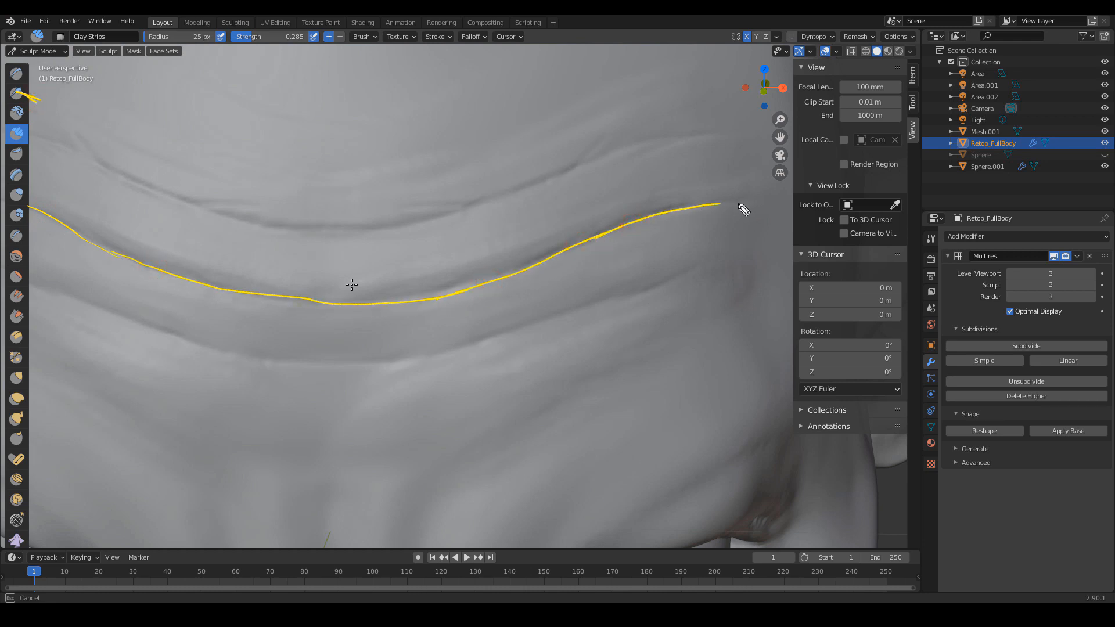
{"action": "mouse_move", "coordinate": [565, 259]}
{"action": "left_mouse_down", "text": "shift"}
{"action": "mouse_move", "coordinate": [426, 304]}
{"action": "mouse_move", "coordinate": [281, 301]}
{"action": "mouse_move", "coordinate": [157, 281]}
{"action": "mouse_move", "coordinate": [36, 224]}
{"action": "left_mouse_up", "text": "shift"}
{"action": "mouse_move", "coordinate": [222, 251]}
{"action": "left_mouse_down"}
{"action": "mouse_move", "coordinate": [215, 279]}
{"action": "mouse_move", "coordinate": [266, 289]}
{"action": "left_mouse_up"}
{"action": "mouse_move", "coordinate": [306, 268]}
{"action": "left_mouse_down"}
{"action": "mouse_move", "coordinate": [318, 290]}
{"action": "mouse_move", "coordinate": [421, 285]}
{"action": "left_mouse_up"}
{"action": "left_click_drag", "start_coordinate": [462, 253], "coordinate": [476, 273]}
{"action": "left_click_drag", "start_coordinate": [520, 232], "coordinate": [535, 247]}
{"action": "left_click_drag", "start_coordinate": [586, 209], "coordinate": [607, 222]}
{"action": "mouse_move", "coordinate": [692, 180]}
{"action": "left_mouse_down"}
{"action": "mouse_move", "coordinate": [711, 196]}
{"action": "mouse_move", "coordinate": [746, 193]}
{"action": "left_mouse_up"}
{"action": "left_click_drag", "start_coordinate": [144, 232], "coordinate": [134, 251]}
{"action": "mouse_move", "coordinate": [113, 214]}
{"action": "left_mouse_down"}
{"action": "mouse_move", "coordinate": [91, 234]}
{"action": "mouse_move", "coordinate": [65, 210]}
{"action": "left_mouse_up"}
{"action": "left_click_drag", "start_coordinate": [62, 195], "coordinate": [50, 213]}
{"action": "mouse_move", "coordinate": [53, 181]}
{"action": "left_mouse_down"}
{"action": "mouse_move", "coordinate": [34, 200]}
{"action": "mouse_move", "coordinate": [30, 186]}
{"action": "left_mouse_up"}
{"action": "mouse_move", "coordinate": [164, 224]}
{"action": "left_mouse_down"}
{"action": "mouse_move", "coordinate": [149, 256]}
{"action": "mouse_move", "coordinate": [198, 271]}
{"action": "left_mouse_up"}
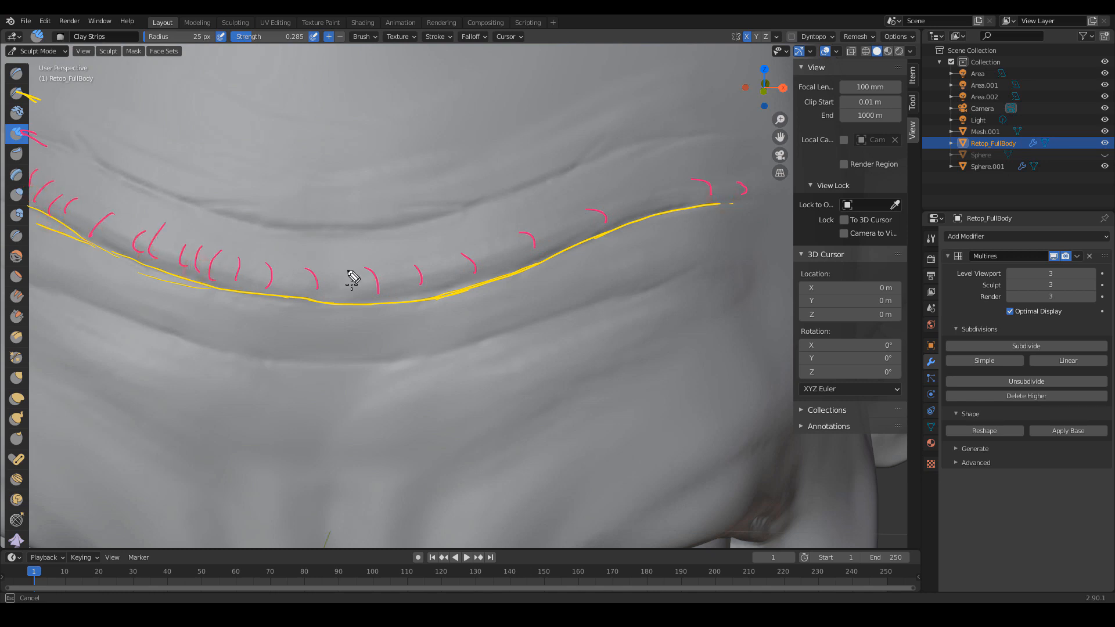
{"action": "left_click_drag", "start_coordinate": [346, 264], "coordinate": [350, 285]}
{"action": "left_click_drag", "start_coordinate": [401, 267], "coordinate": [406, 296]}
{"action": "left_click_drag", "start_coordinate": [503, 238], "coordinate": [516, 255]}
{"action": "left_click_drag", "start_coordinate": [640, 189], "coordinate": [652, 200]}
{"action": "left_click_drag", "start_coordinate": [708, 179], "coordinate": [722, 205]}
{"action": "left_click_drag", "start_coordinate": [39, 182], "coordinate": [107, 199]}
{"action": "left_click_drag", "start_coordinate": [122, 197], "coordinate": [134, 217]}
{"action": "mouse_move", "coordinate": [181, 216]}
{"action": "left_mouse_down"}
{"action": "mouse_move", "coordinate": [213, 234]}
{"action": "mouse_move", "coordinate": [466, 247]}
{"action": "left_mouse_up"}
{"action": "left_click_drag", "start_coordinate": [537, 226], "coordinate": [588, 223]}
{"action": "left_click_drag", "start_coordinate": [685, 188], "coordinate": [820, 171]}
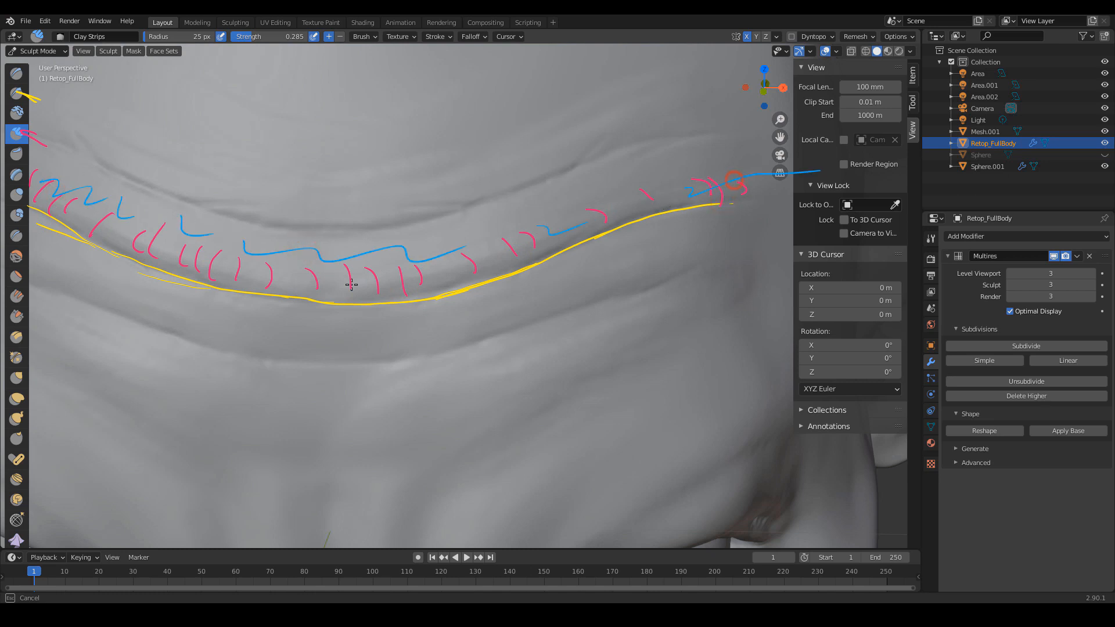
- Continue the Clay Strips strokes along the fold between the upper and middle creases, out towards the temple
{"action": "mouse_move", "coordinate": [351, 284]}
{"action": "left_mouse_down"}
{"action": "mouse_move", "coordinate": [371, 284]}
{"action": "mouse_move", "coordinate": [348, 293]}
{"action": "left_mouse_up"}
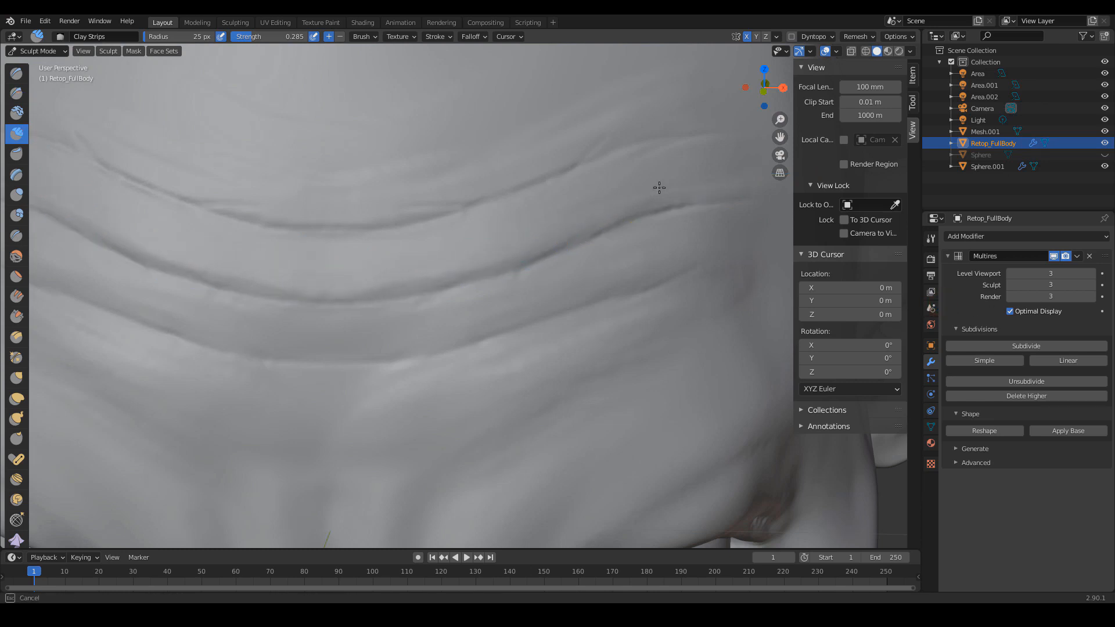
{"action": "middle_click_drag", "start_coordinate": [691, 200], "coordinate": [507, 289]}
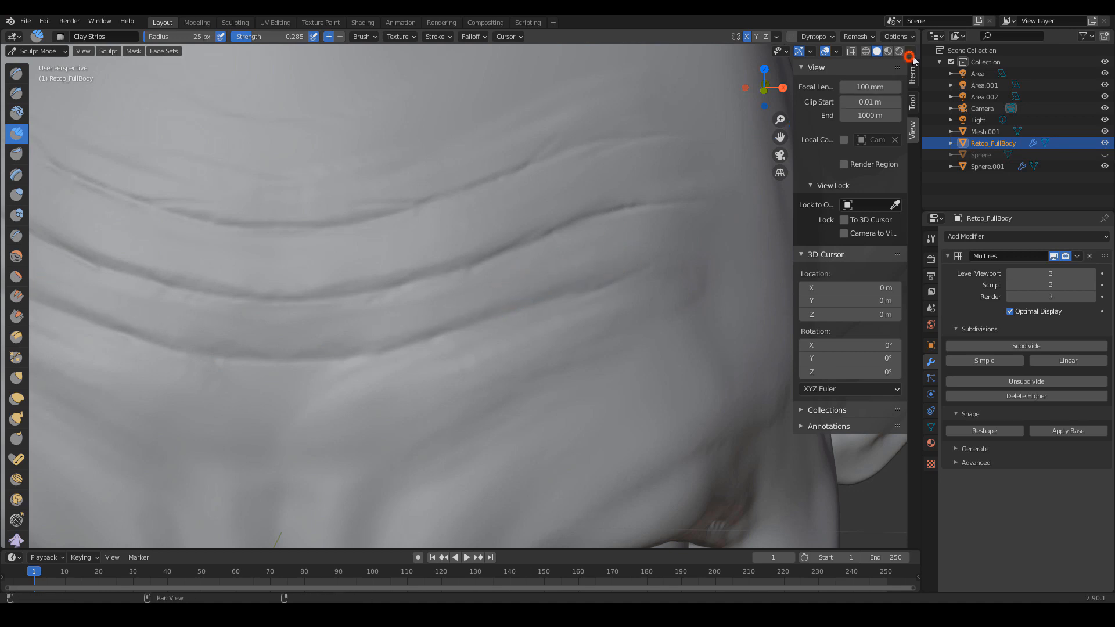
- Switch the viewport lighting to MatCap and choose the plain light grey matcap
{"action": "left_click", "coordinate": [910, 50]}
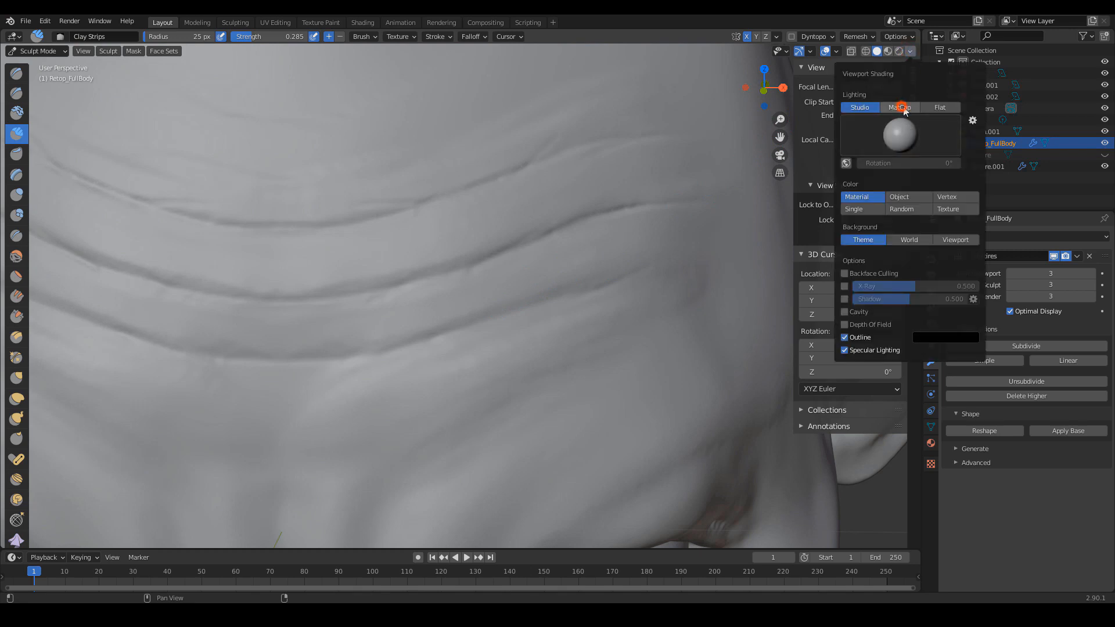
{"action": "left_click", "coordinate": [902, 108]}
{"action": "left_click", "coordinate": [902, 140]}
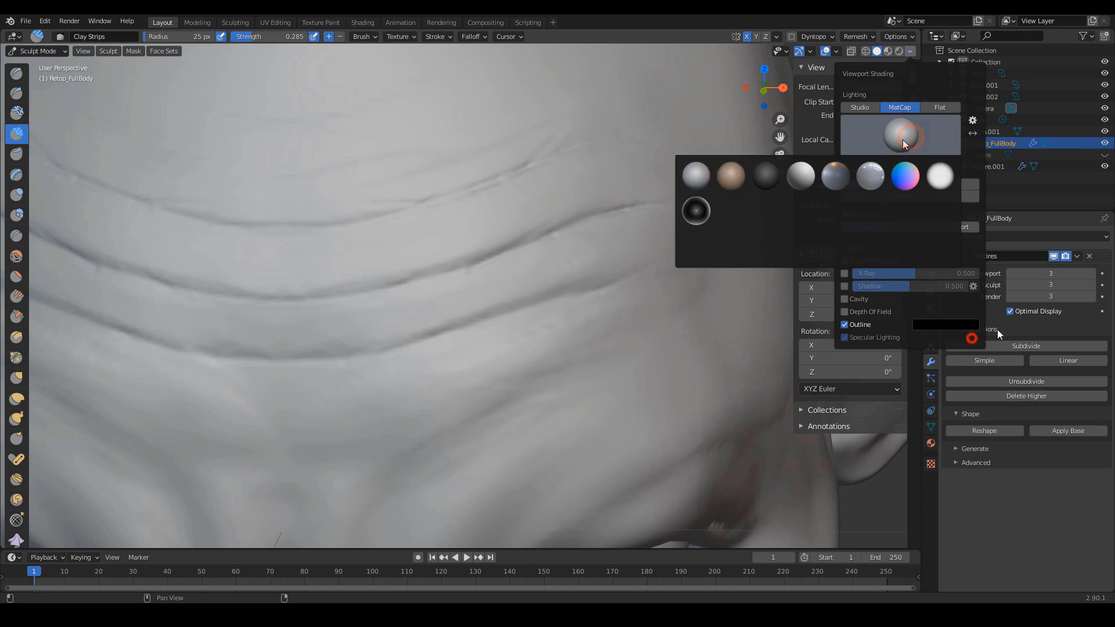
{"action": "left_click", "coordinate": [824, 181]}
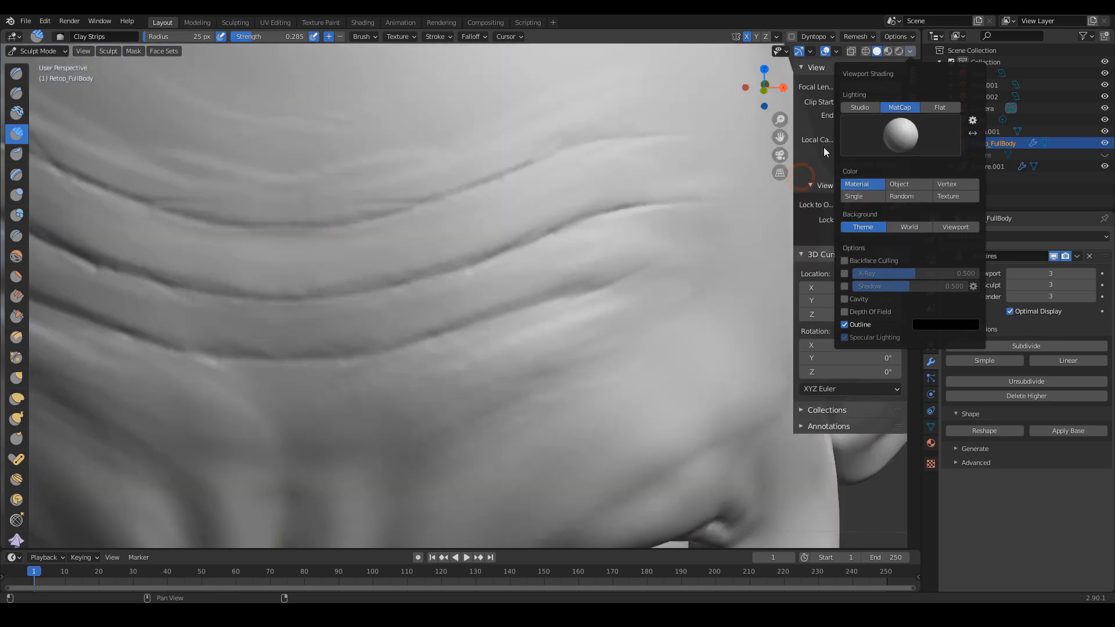
- Try the blue-tinted matcap on the head and return to the light grey one
{"action": "left_click", "coordinate": [910, 52]}
{"action": "left_click", "coordinate": [900, 135]}
{"action": "left_click", "coordinate": [804, 212]}
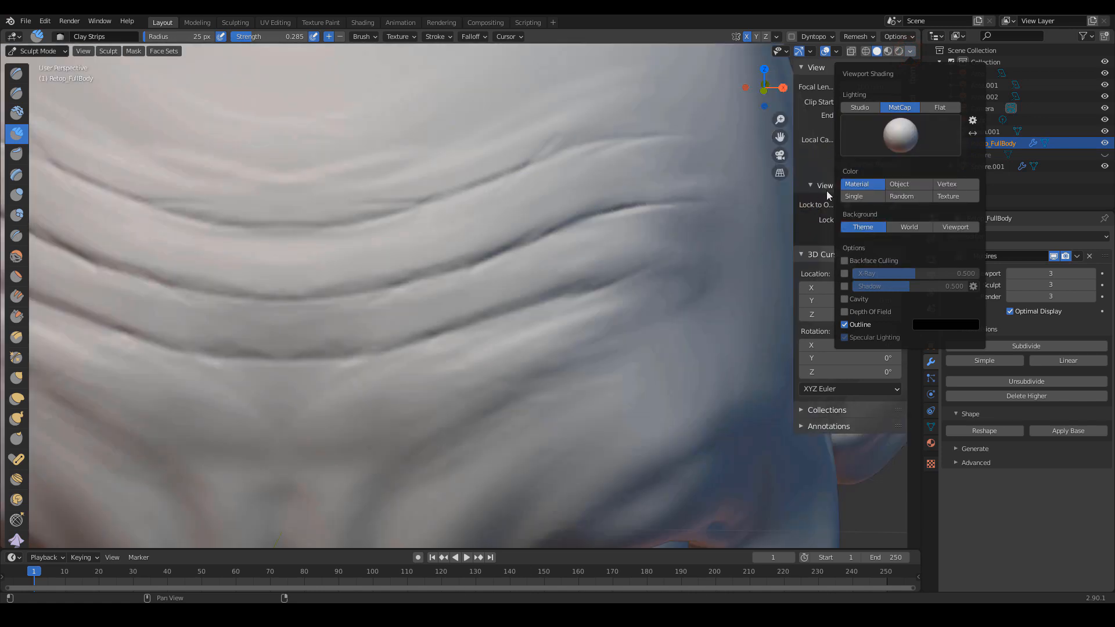
{"action": "left_click", "coordinate": [901, 147]}
{"action": "left_click", "coordinate": [798, 177]}
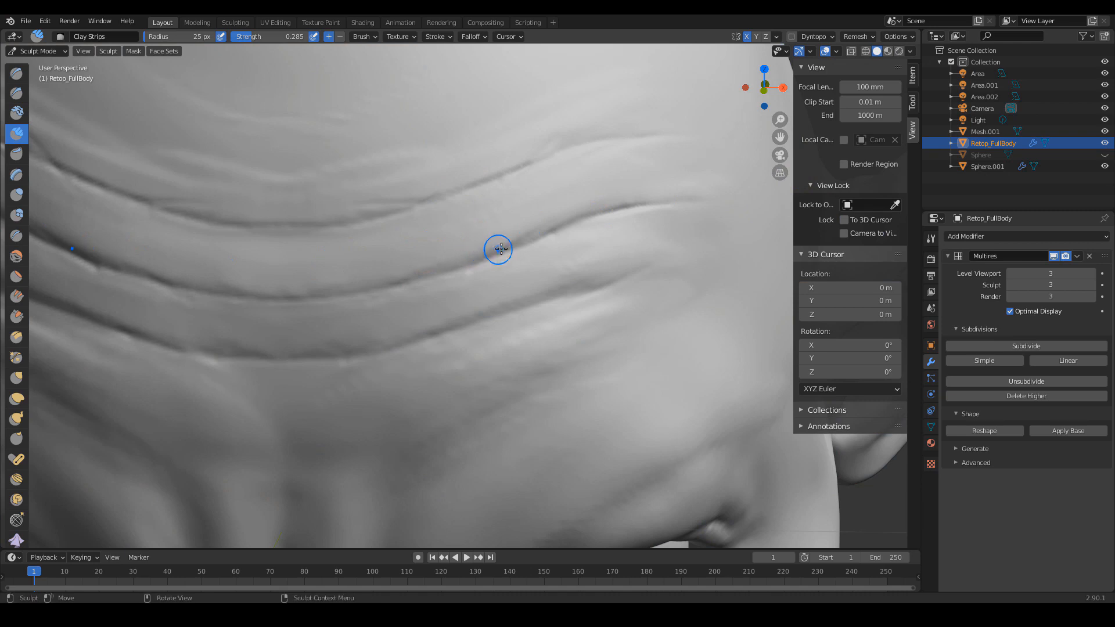
- Smooth the forehead folds and the skin below the lowest crease with the Smooth brush at 0.485 strength
{"action": "left_click", "coordinate": [20, 259]}
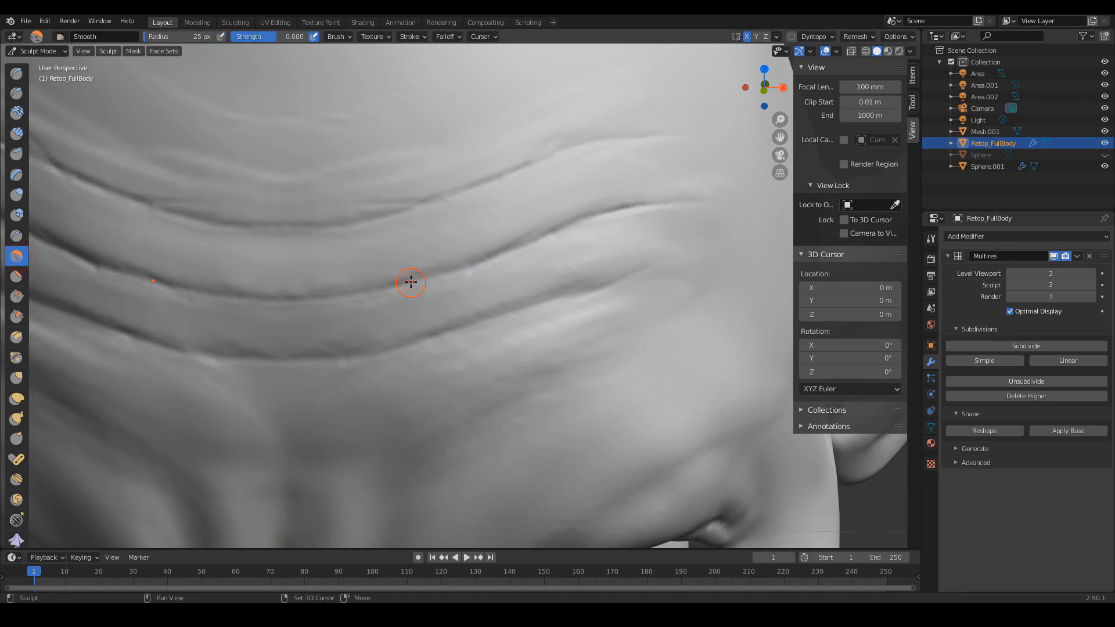
{"action": "key", "text": "shift+f"}
{"action": "left_click", "coordinate": [461, 203]}
{"action": "mouse_move", "coordinate": [433, 249]}
{"action": "left_mouse_down"}
{"action": "mouse_move", "coordinate": [399, 294]}
{"action": "mouse_move", "coordinate": [192, 320]}
{"action": "left_mouse_up"}
{"action": "left_click_drag", "start_coordinate": [365, 365], "coordinate": [355, 389]}
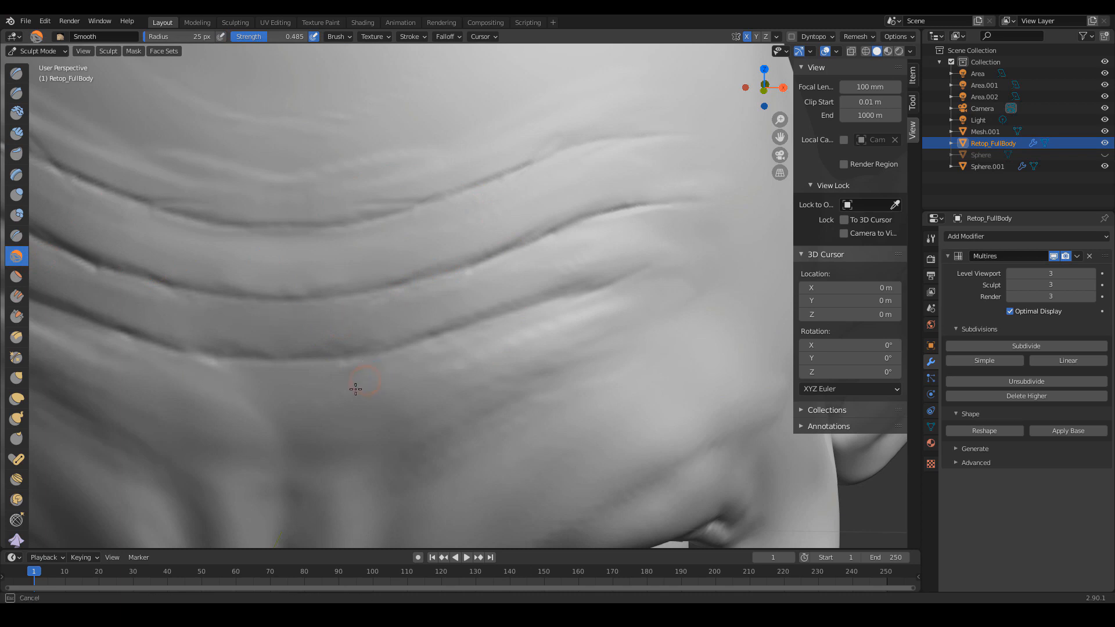
{"action": "mouse_move", "coordinate": [480, 350]}
{"action": "left_mouse_down"}
{"action": "mouse_move", "coordinate": [592, 266]}
{"action": "mouse_move", "coordinate": [637, 189]}
{"action": "mouse_move", "coordinate": [508, 174]}
{"action": "mouse_move", "coordinate": [340, 200]}
{"action": "mouse_move", "coordinate": [324, 162]}
{"action": "mouse_move", "coordinate": [473, 236]}
{"action": "left_mouse_up"}
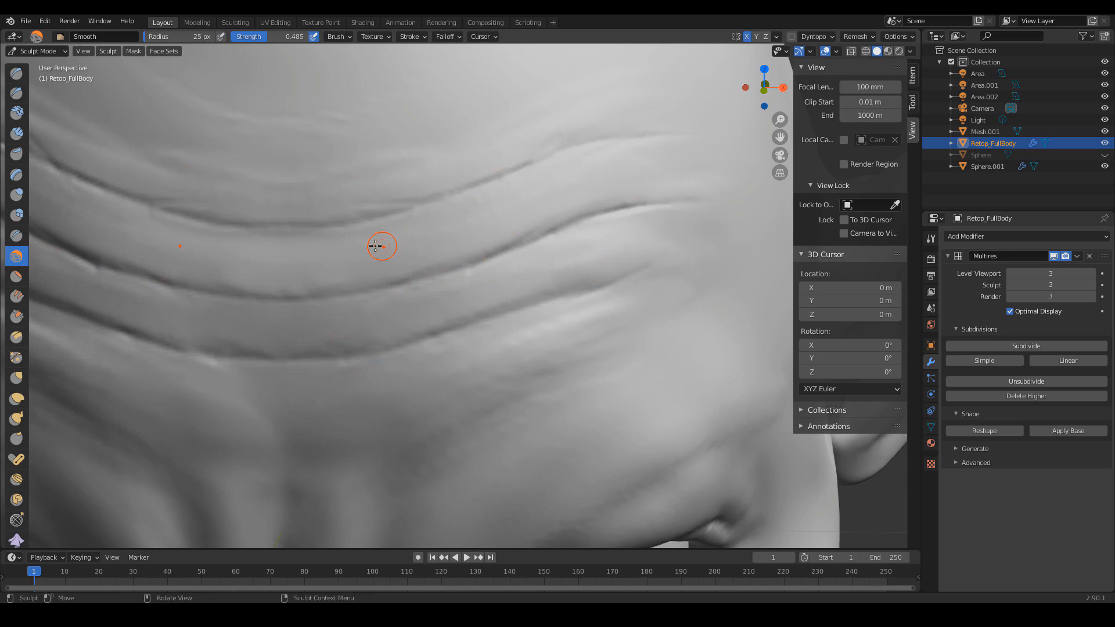
- Build up the fold below the upper forehead crease with Clay Strips at 0.285 strength, from the centre out to the temple
{"action": "key", "text": "c"}
{"action": "left_click_drag", "start_coordinate": [248, 236], "coordinate": [234, 233]}
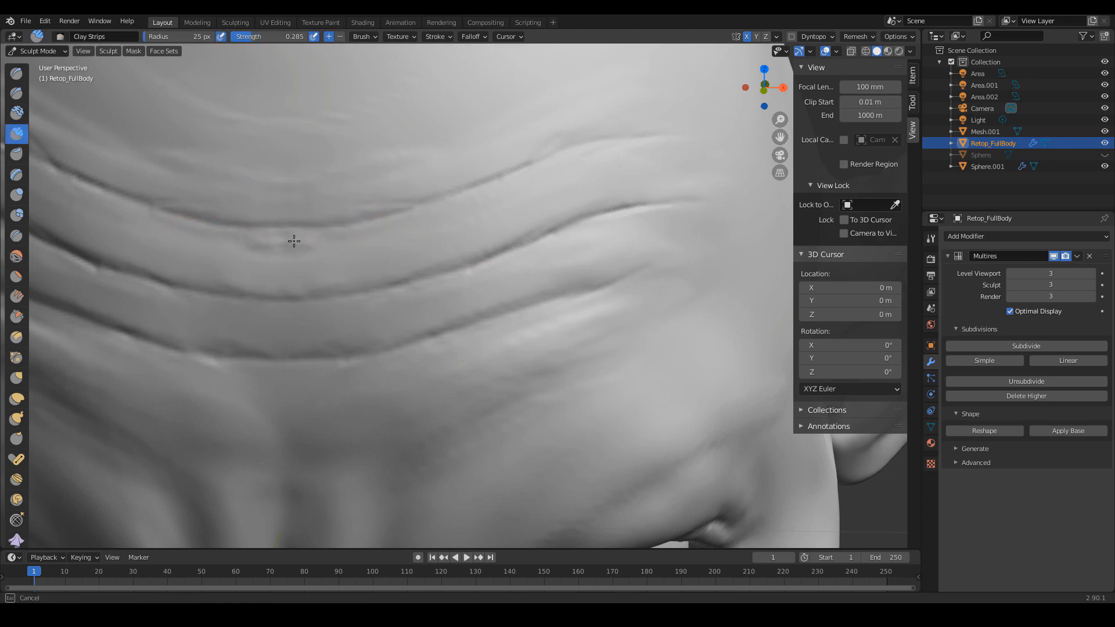
{"action": "left_click_drag", "start_coordinate": [375, 232], "coordinate": [349, 237]}
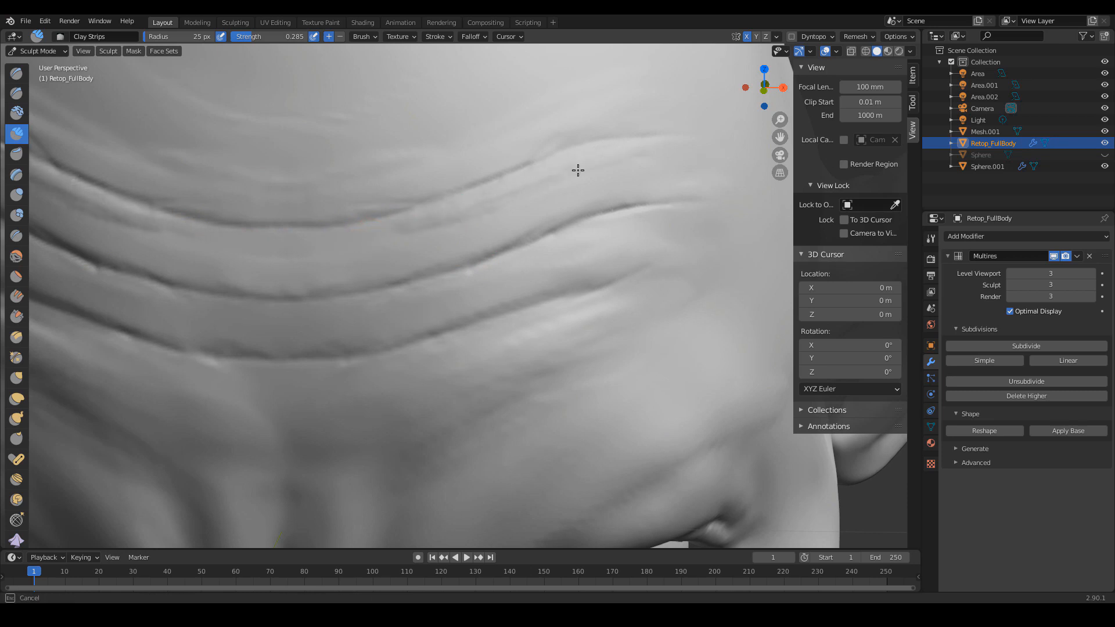
{"action": "mouse_move", "coordinate": [578, 170]}
{"action": "left_mouse_down"}
{"action": "mouse_move", "coordinate": [530, 184]}
{"action": "mouse_move", "coordinate": [535, 195]}
{"action": "left_mouse_up"}
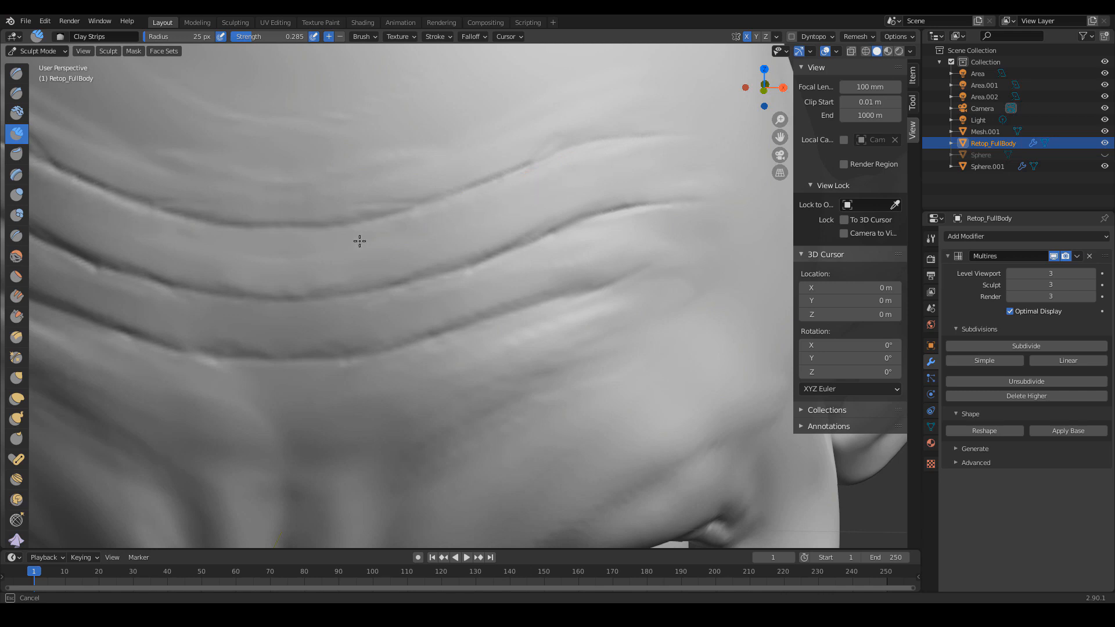
{"action": "left_click_drag", "start_coordinate": [359, 241], "coordinate": [390, 226]}
{"action": "left_click_drag", "start_coordinate": [672, 155], "coordinate": [677, 158]}
{"action": "mouse_move", "coordinate": [526, 187]}
{"action": "left_mouse_down"}
{"action": "mouse_move", "coordinate": [488, 199]}
{"action": "mouse_move", "coordinate": [483, 147]}
{"action": "mouse_move", "coordinate": [403, 190]}
{"action": "mouse_move", "coordinate": [494, 153]}
{"action": "left_mouse_up"}
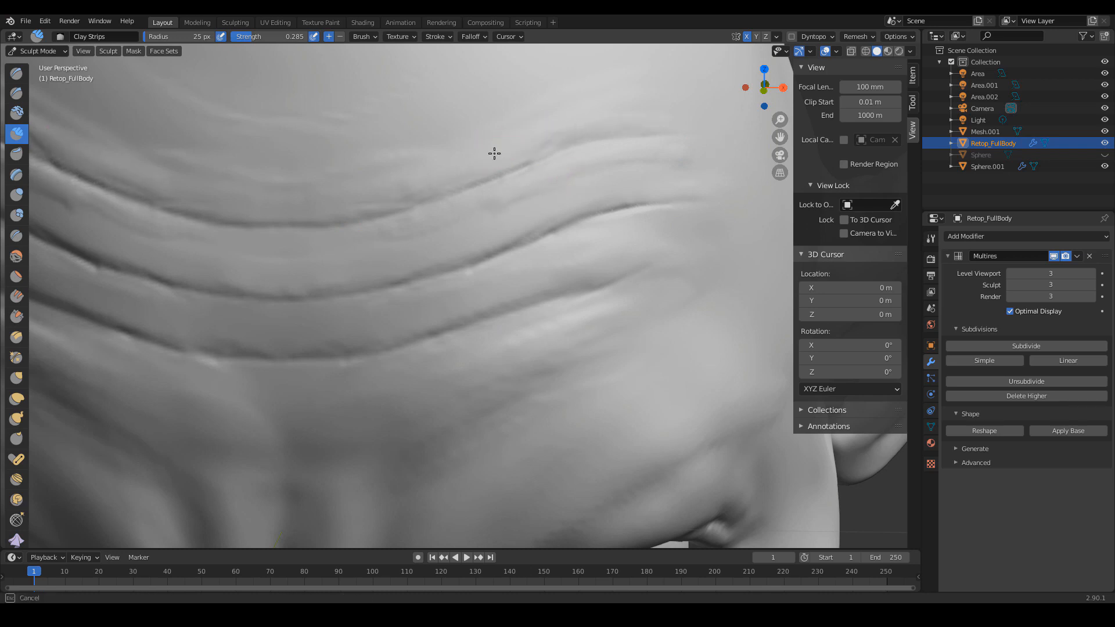
{"action": "left_click_drag", "start_coordinate": [602, 172], "coordinate": [393, 240]}
{"action": "mouse_move", "coordinate": [651, 179]}
{"action": "left_mouse_down"}
{"action": "mouse_move", "coordinate": [705, 201]}
{"action": "mouse_move", "coordinate": [660, 159]}
{"action": "mouse_move", "coordinate": [653, 276]}
{"action": "mouse_move", "coordinate": [662, 280]}
{"action": "left_mouse_up"}
- Extend the lowest forehead crease's outer end towards the temple with Draw Sharp at 19 px, soften it, and reduce the radius to 9 px
{"action": "key", "text": "g"}
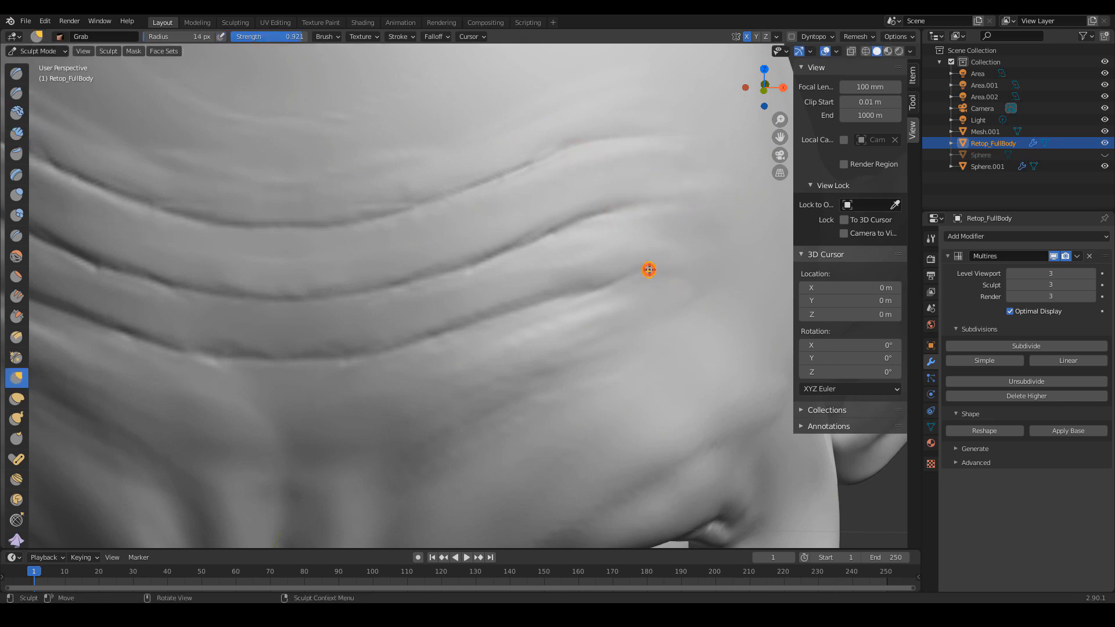
{"action": "key", "text": "d"}
{"action": "key", "text": "f"}
{"action": "left_click", "coordinate": [640, 269]}
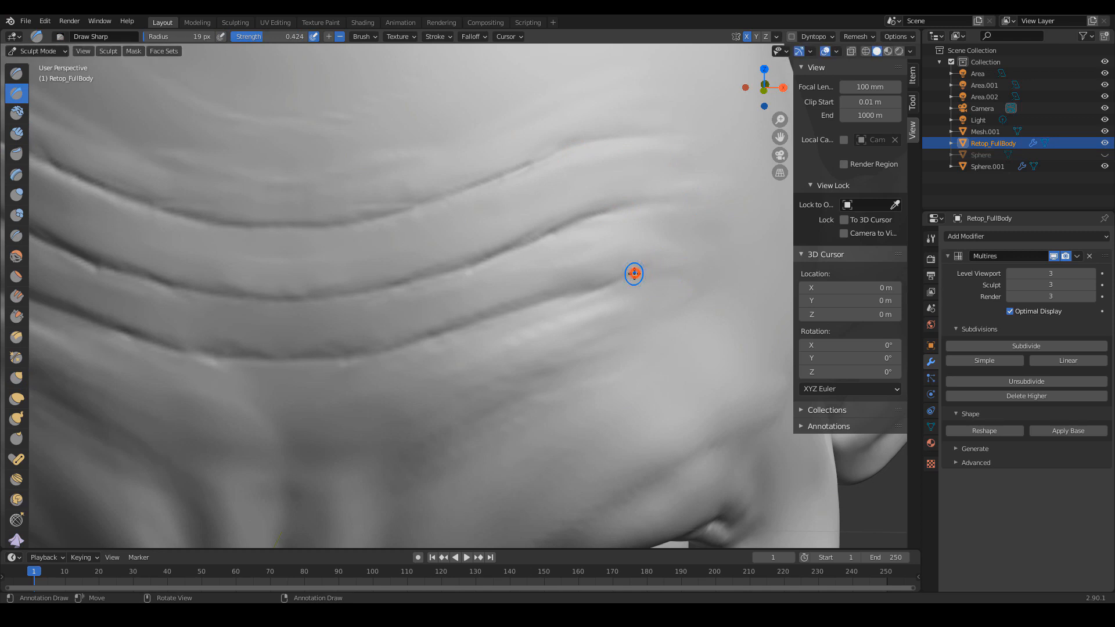
{"action": "left_click_drag", "start_coordinate": [619, 277], "coordinate": [692, 263]}
{"action": "key", "text": "f"}
{"action": "left_click", "coordinate": [646, 277]}
{"action": "mouse_move", "coordinate": [595, 279]}
{"action": "left_mouse_down", "text": "shift"}
{"action": "mouse_move", "coordinate": [709, 267]}
{"action": "mouse_move", "coordinate": [650, 293]}
{"action": "mouse_move", "coordinate": [633, 317]}
{"action": "left_mouse_up", "text": "shift"}
- Carve a shallow new crease across the forehead above the existing wrinkles and smooth its outer ends
{"action": "left_click_drag", "start_coordinate": [630, 316], "coordinate": [526, 285], "text": "ctrl+alt"}
{"action": "left_click_drag", "start_coordinate": [453, 216], "coordinate": [476, 240], "text": "alt+shift"}
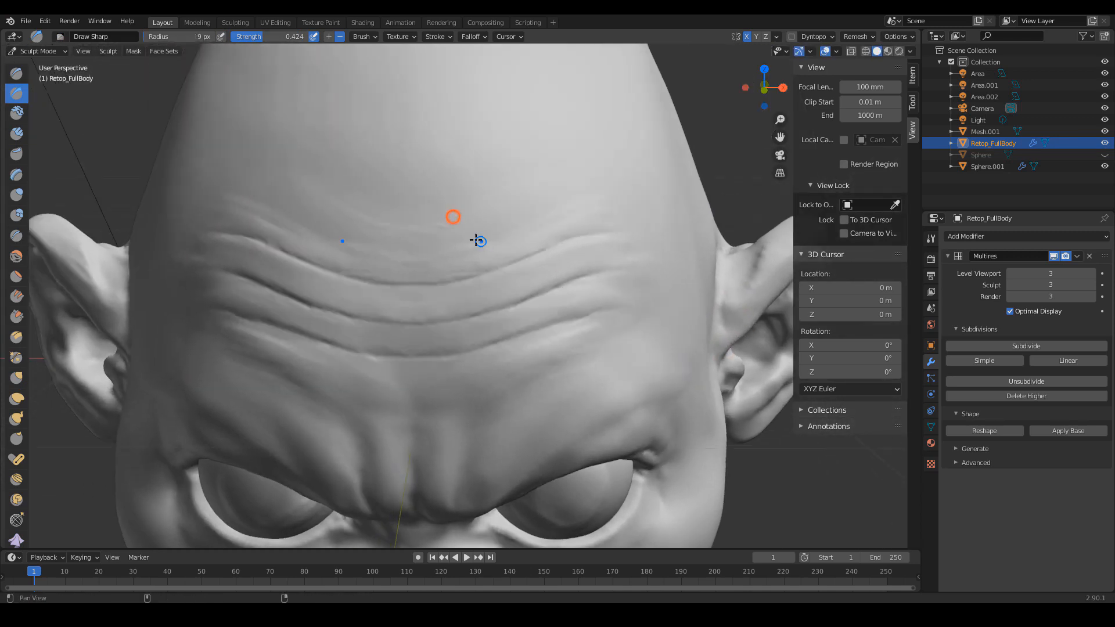
{"action": "left_click_drag", "start_coordinate": [293, 219], "coordinate": [219, 189], "text": "shift"}
{"action": "mouse_move", "coordinate": [274, 212]}
{"action": "left_mouse_down"}
{"action": "mouse_move", "coordinate": [319, 186]}
{"action": "mouse_move", "coordinate": [276, 183]}
{"action": "mouse_move", "coordinate": [326, 194]}
{"action": "left_mouse_up"}
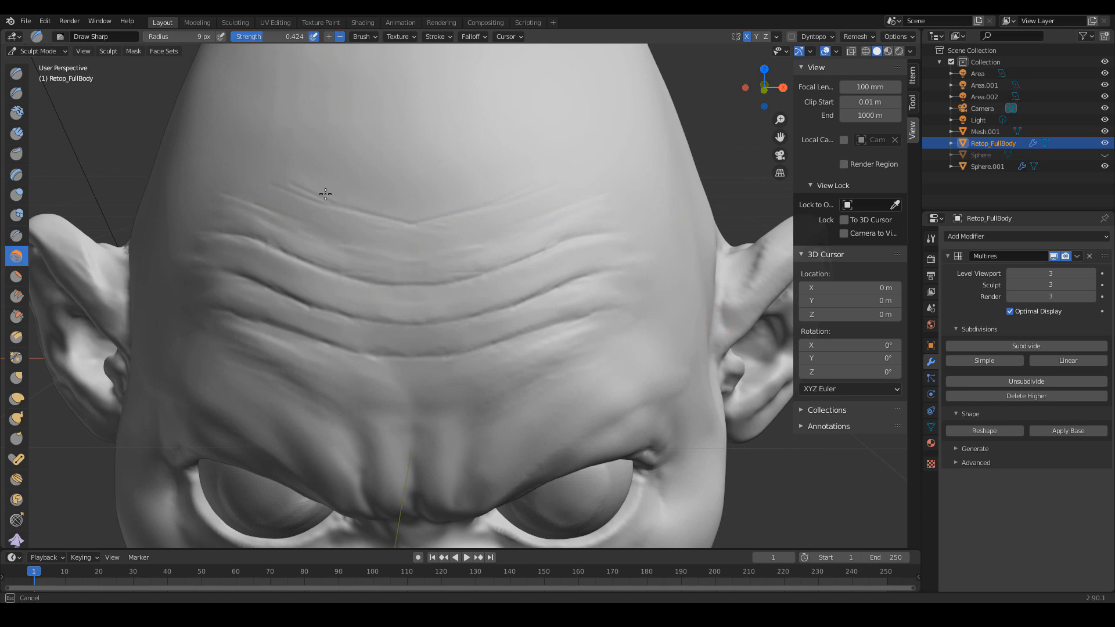
{"action": "mouse_move", "coordinate": [213, 313]}
{"action": "left_mouse_down"}
{"action": "mouse_move", "coordinate": [417, 350]}
{"action": "mouse_move", "coordinate": [541, 329]}
{"action": "left_mouse_up"}
{"action": "mouse_move", "coordinate": [609, 263]}
{"action": "left_mouse_down"}
{"action": "mouse_move", "coordinate": [402, 330]}
{"action": "mouse_move", "coordinate": [229, 296]}
{"action": "left_mouse_up"}
{"action": "mouse_move", "coordinate": [221, 237]}
{"action": "left_mouse_down"}
{"action": "mouse_move", "coordinate": [373, 276]}
{"action": "mouse_move", "coordinate": [528, 271]}
{"action": "mouse_move", "coordinate": [572, 248]}
{"action": "left_mouse_up"}
{"action": "left_click_drag", "start_coordinate": [482, 279], "coordinate": [375, 286]}
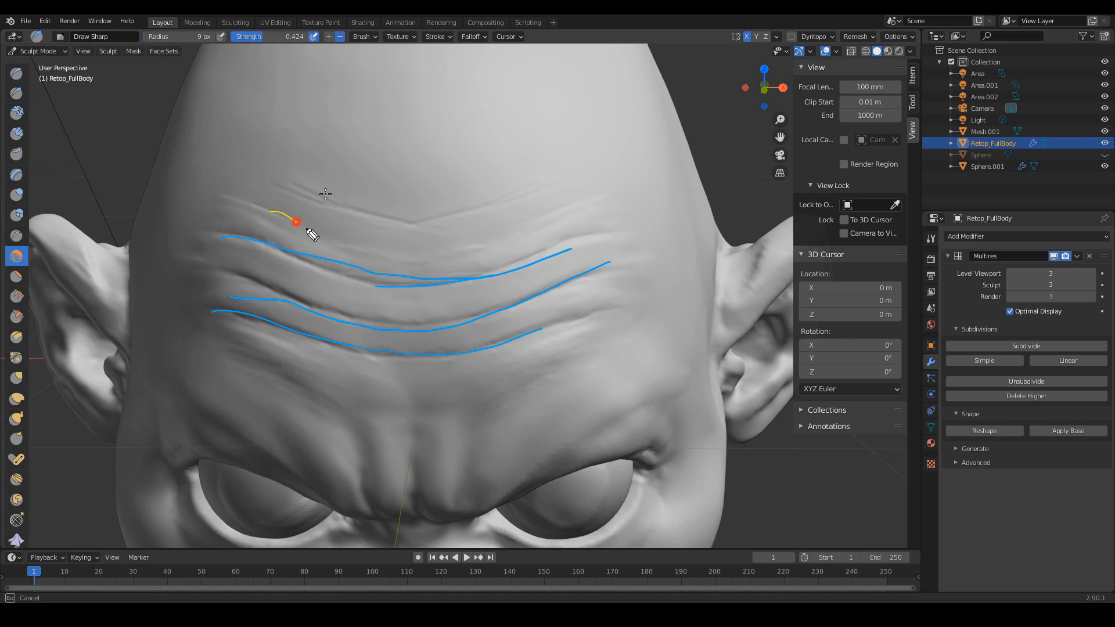
{"action": "mouse_move", "coordinate": [310, 232]}
{"action": "left_mouse_down"}
{"action": "mouse_move", "coordinate": [493, 249]}
{"action": "mouse_move", "coordinate": [578, 219]}
{"action": "mouse_move", "coordinate": [370, 223]}
{"action": "mouse_move", "coordinate": [254, 185]}
{"action": "left_mouse_up"}
{"action": "left_click_drag", "start_coordinate": [349, 213], "coordinate": [425, 216]}
{"action": "mouse_move", "coordinate": [340, 161]}
{"action": "left_mouse_down"}
{"action": "mouse_move", "coordinate": [403, 177]}
{"action": "mouse_move", "coordinate": [478, 164]}
{"action": "left_mouse_up"}
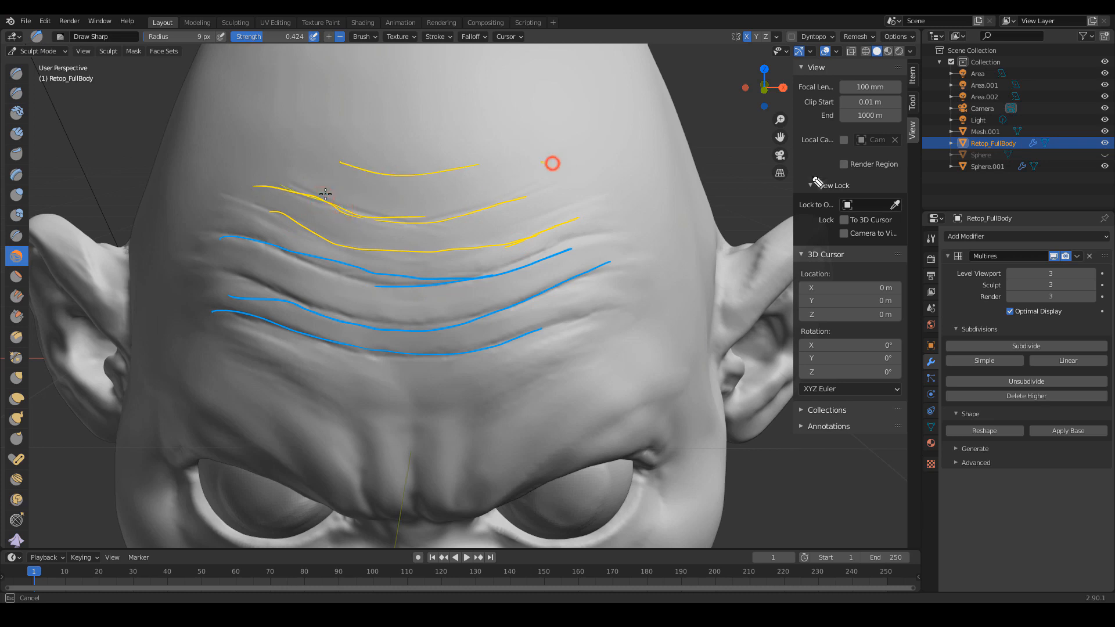
{"action": "left_click", "coordinate": [544, 162]}
{"action": "key", "text": "Escape"}
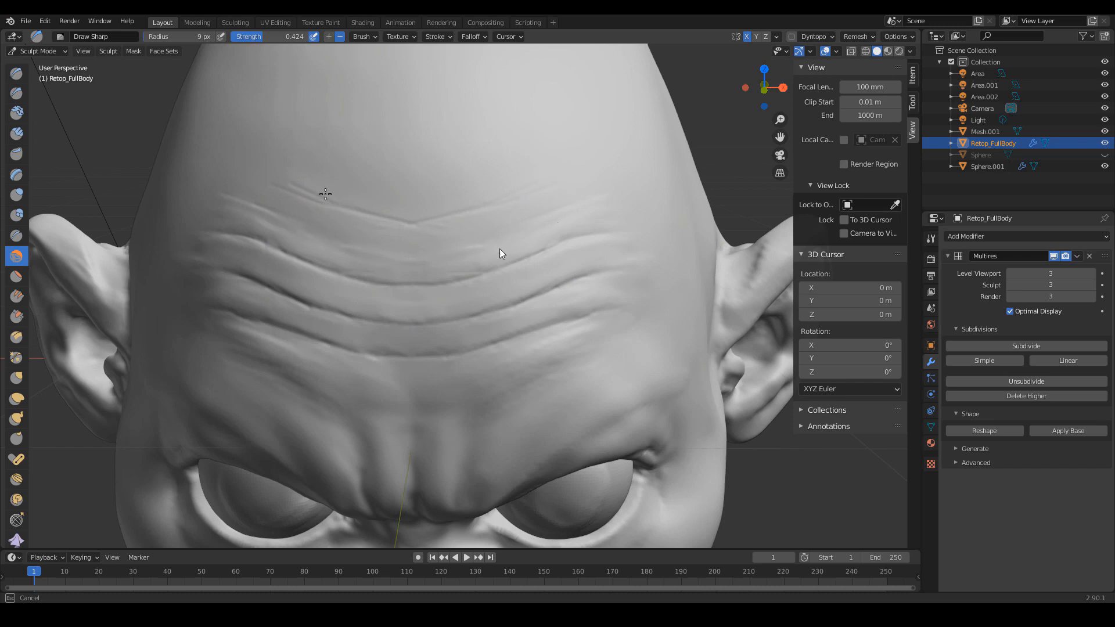
- Soften and rework the faint crease above the main forehead wrinkles with Draw Sharp, using 15 px and 8 px radii
{"action": "key", "text": "shift"}
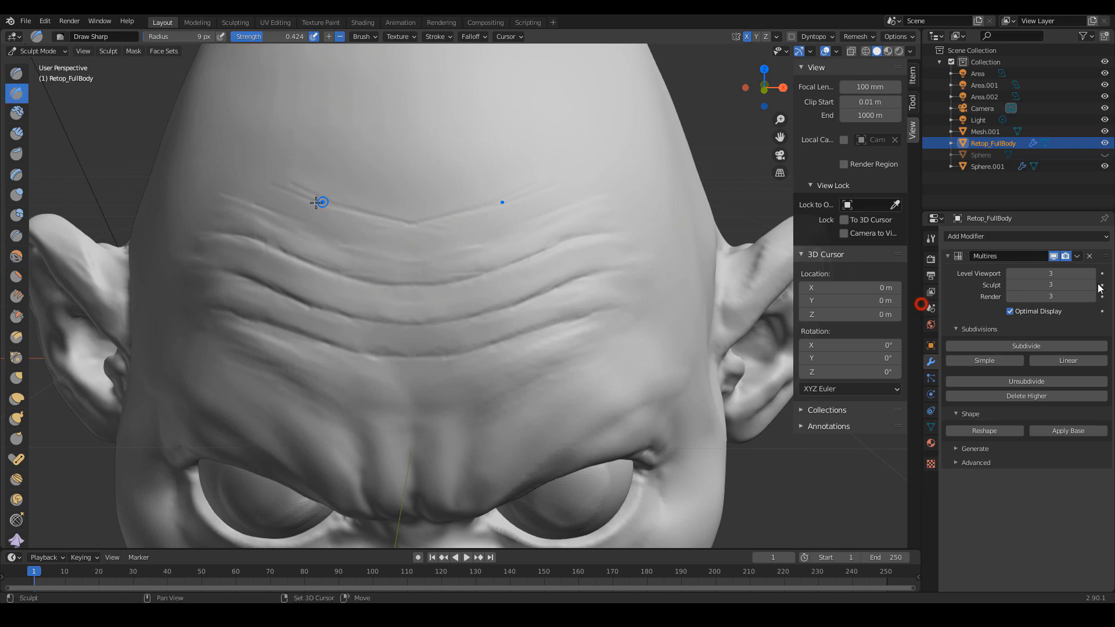
{"action": "left_click", "coordinate": [386, 219]}
{"action": "mouse_move", "coordinate": [278, 209]}
{"action": "middle_mouse_down", "text": "ctrl"}
{"action": "mouse_move", "coordinate": [587, 304]}
{"action": "mouse_move", "coordinate": [418, 246]}
{"action": "mouse_move", "coordinate": [413, 225]}
{"action": "middle_mouse_up", "text": "ctrl"}
{"action": "key", "text": "f"}
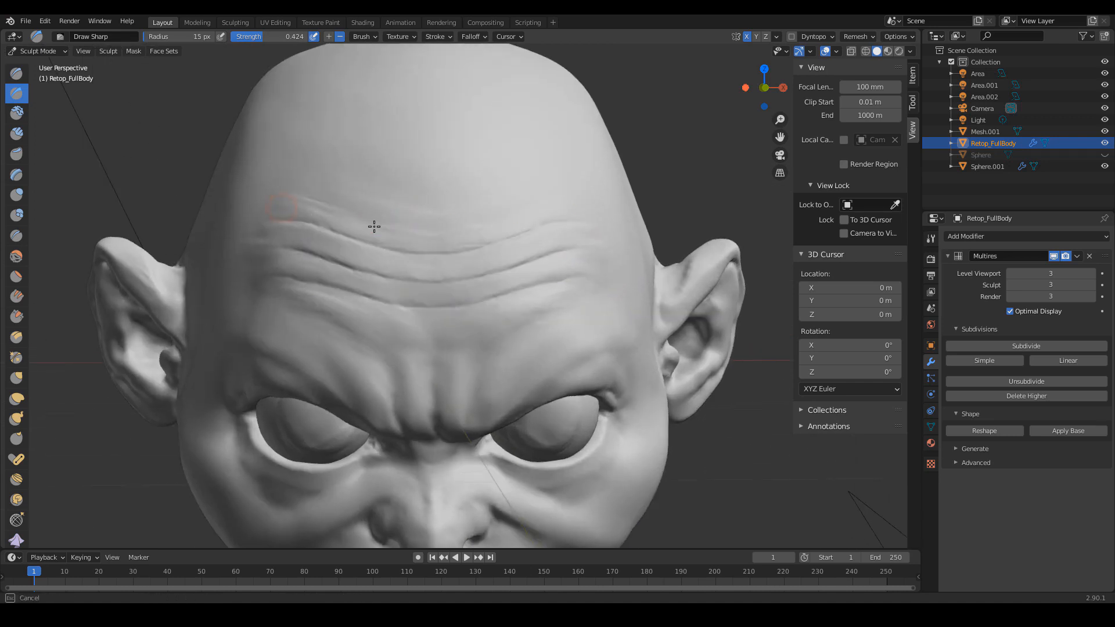
{"action": "left_click", "coordinate": [376, 230]}
{"action": "mouse_move", "coordinate": [552, 231]}
{"action": "middle_mouse_down"}
{"action": "mouse_move", "coordinate": [562, 278]}
{"action": "mouse_move", "coordinate": [406, 194]}
{"action": "middle_mouse_up"}
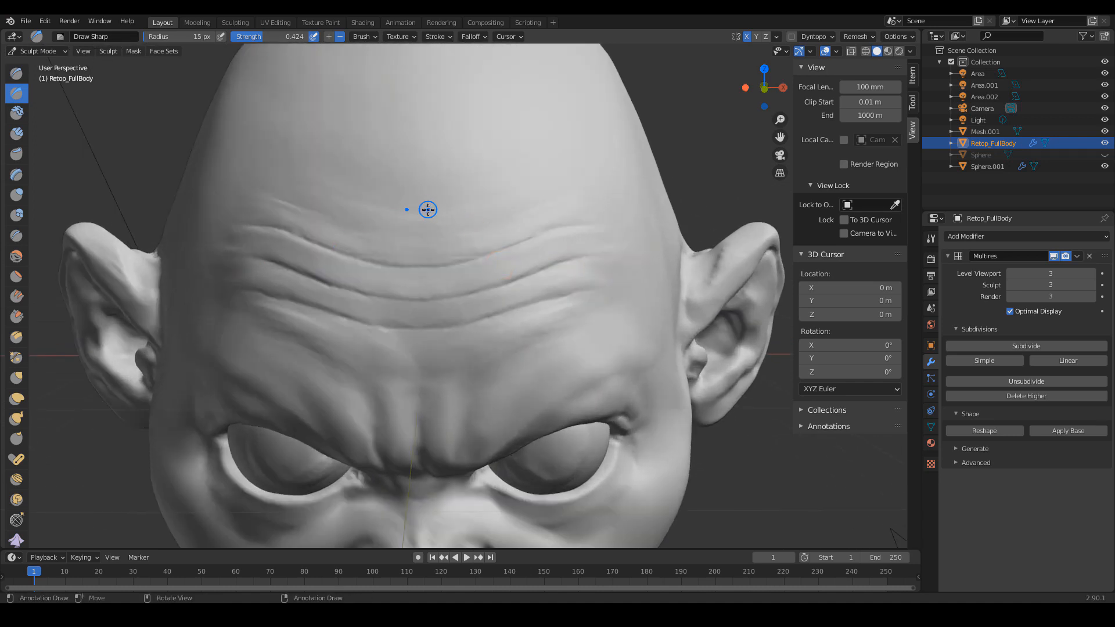
{"action": "key", "text": "f"}
{"action": "scroll", "coordinate": [393, 226], "scroll_direction": "up", "scroll_amount": 3}
{"action": "left_click", "coordinate": [368, 251]}
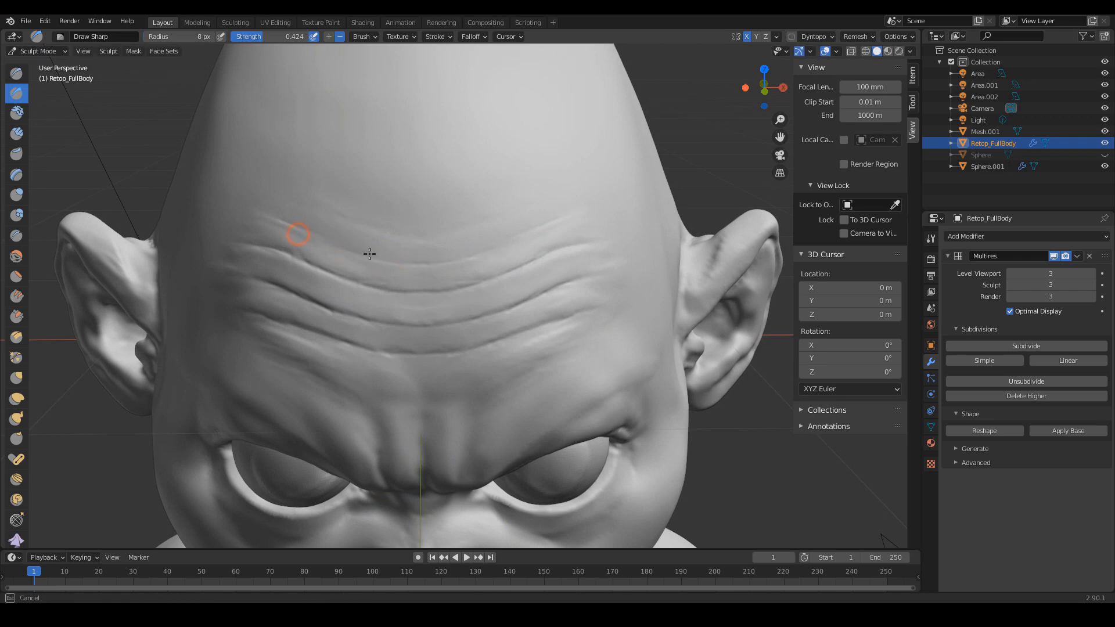
- Extend the outer ends of the forehead creases onto the temple with Draw Sharp at an 8 px radius
{"action": "middle_click_drag", "start_coordinate": [451, 264], "coordinate": [591, 252], "text": "ctrl"}
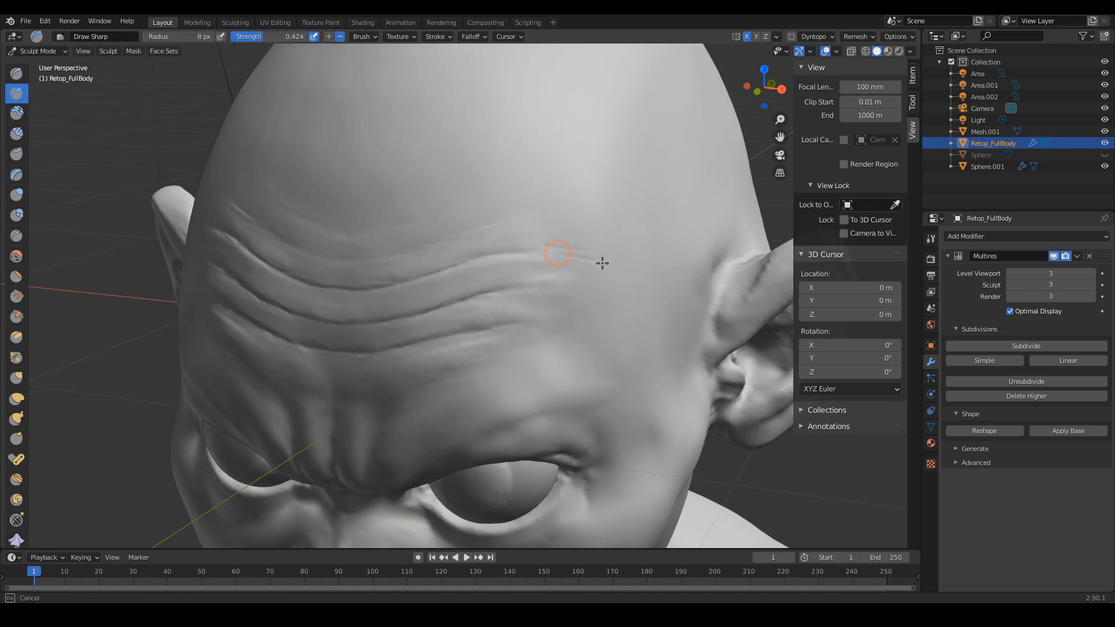
{"action": "mouse_move", "coordinate": [560, 285]}
{"action": "left_mouse_down"}
{"action": "mouse_move", "coordinate": [535, 286]}
{"action": "mouse_move", "coordinate": [587, 289]}
{"action": "left_mouse_up"}
{"action": "mouse_move", "coordinate": [606, 305]}
{"action": "middle_mouse_down", "text": "ctrl"}
{"action": "mouse_move", "coordinate": [608, 359]}
{"action": "mouse_move", "coordinate": [582, 287]}
{"action": "mouse_move", "coordinate": [601, 294]}
{"action": "middle_mouse_up", "text": "ctrl"}
{"action": "mouse_move", "coordinate": [602, 294]}
{"action": "middle_mouse_down", "text": "shift"}
{"action": "mouse_move", "coordinate": [604, 326]}
{"action": "mouse_move", "coordinate": [603, 289]}
{"action": "middle_mouse_up", "text": "shift"}
{"action": "middle_click_drag", "start_coordinate": [534, 270], "coordinate": [543, 251], "text": "ctrl"}
{"action": "middle_click_drag", "start_coordinate": [542, 251], "coordinate": [552, 302], "text": "shift"}
{"action": "middle_click_drag", "start_coordinate": [552, 301], "coordinate": [530, 273], "text": "ctrl"}
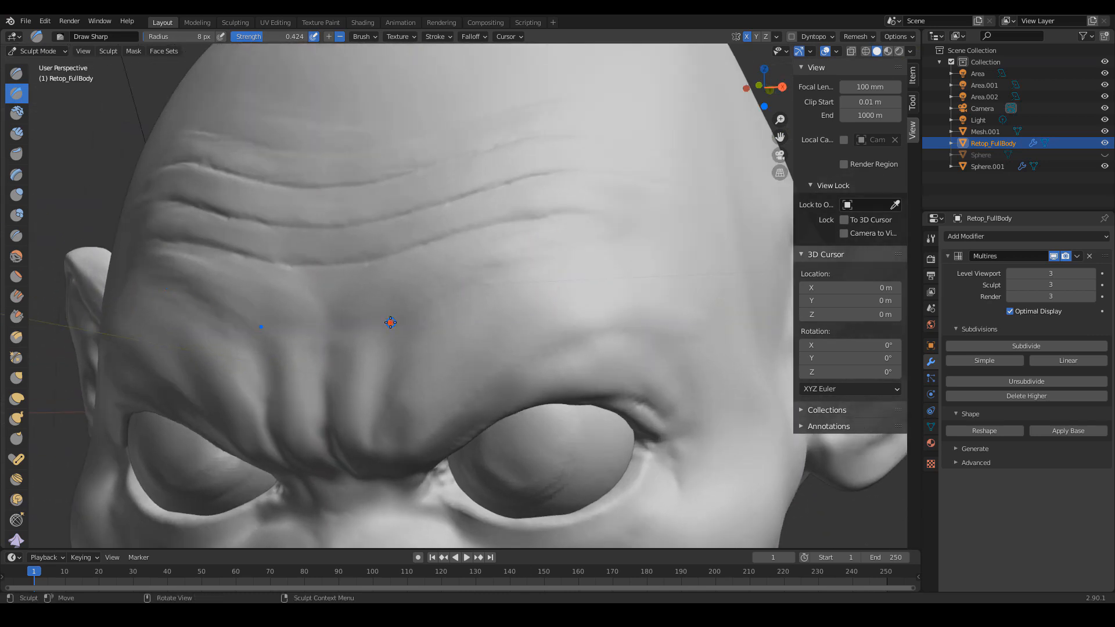
- Carve a new slanting crease below the lowest forehead wrinkle, running from the frown folds out above the brow
{"action": "left_click_drag", "start_coordinate": [391, 322], "coordinate": [476, 285]}
{"action": "mouse_move", "coordinate": [421, 308]}
{"action": "left_mouse_down"}
{"action": "mouse_move", "coordinate": [528, 261]}
{"action": "mouse_move", "coordinate": [592, 254]}
{"action": "mouse_move", "coordinate": [641, 267]}
{"action": "left_mouse_up"}
{"action": "middle_click_drag", "start_coordinate": [579, 284], "coordinate": [591, 297]}
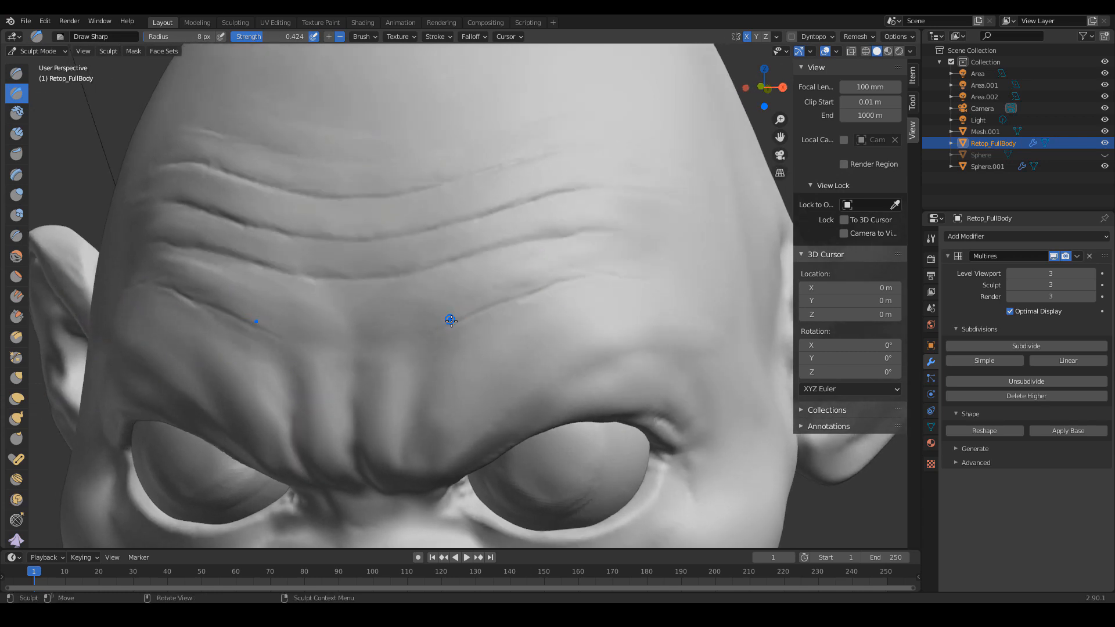
{"action": "left_click_drag", "start_coordinate": [451, 321], "coordinate": [412, 343]}
{"action": "middle_click_drag", "start_coordinate": [399, 339], "coordinate": [408, 335]}
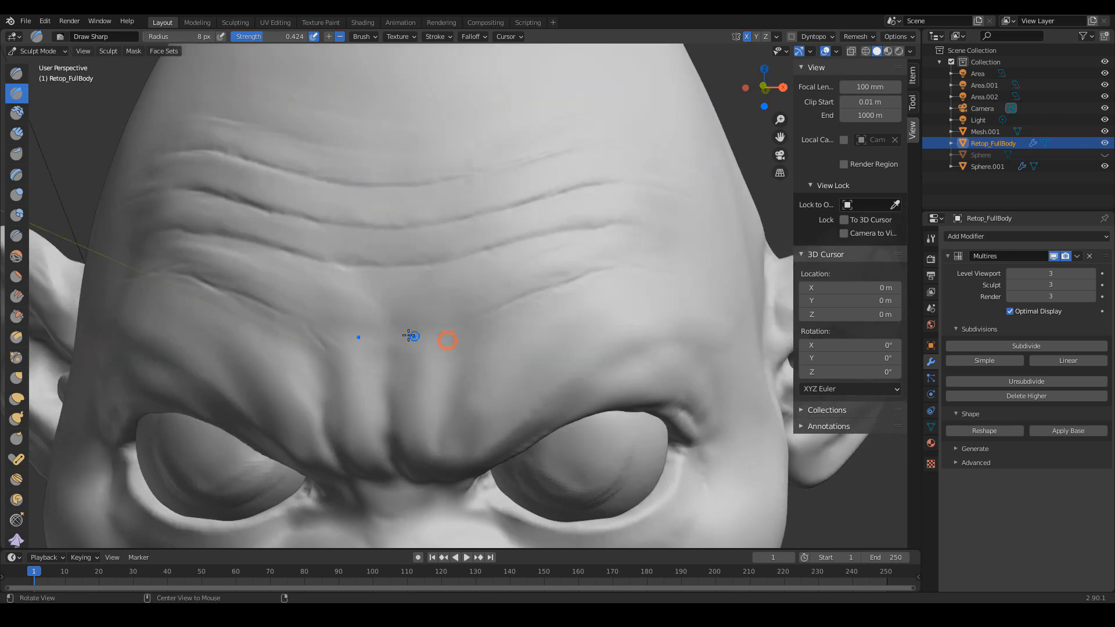
- Add fine Draw Sharp lines along the new crease above the brow and continue its outer end towards the temple
{"action": "scroll", "coordinate": [489, 405], "scroll_direction": "down", "scroll_amount": 6}
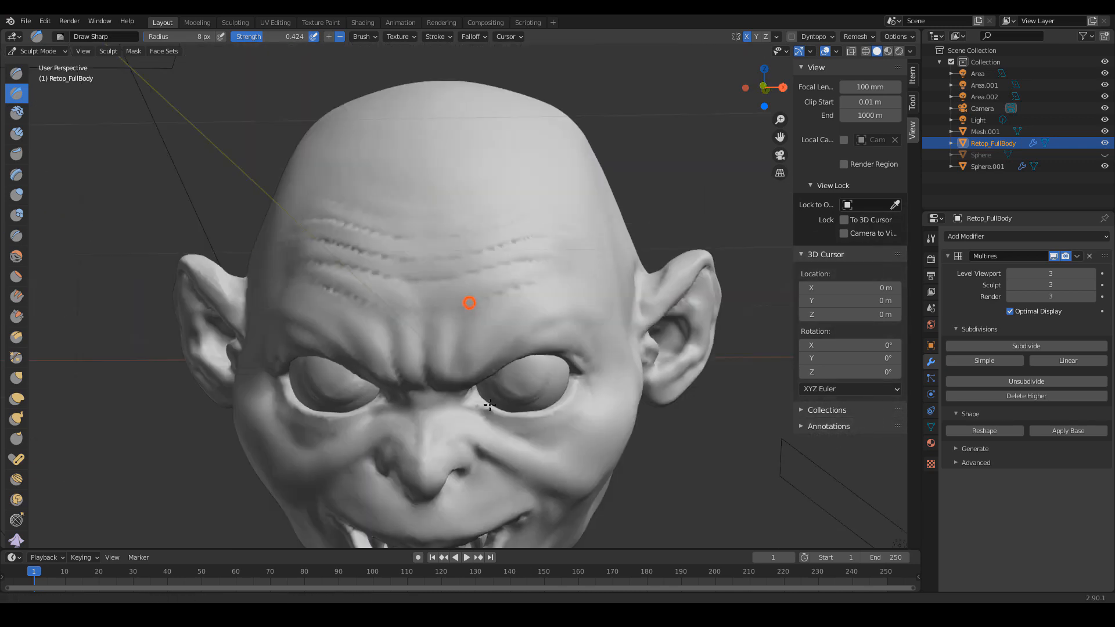
{"action": "mouse_move", "coordinate": [532, 298]}
{"action": "middle_mouse_down"}
{"action": "mouse_move", "coordinate": [523, 306]}
{"action": "mouse_move", "coordinate": [565, 244]}
{"action": "mouse_move", "coordinate": [561, 253]}
{"action": "middle_mouse_up"}
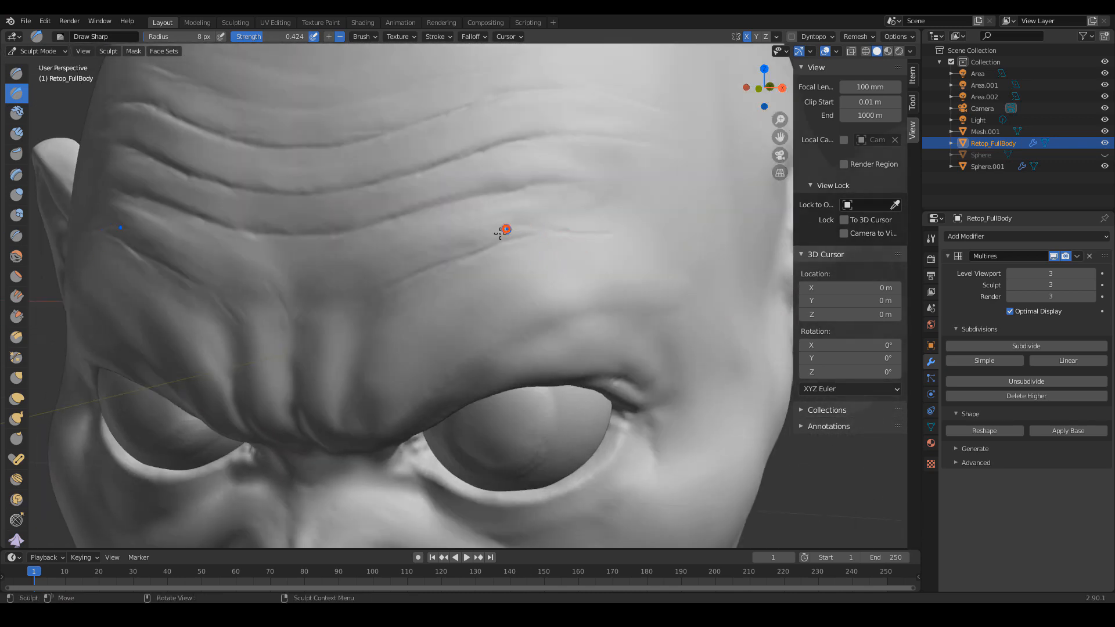
{"action": "mouse_move", "coordinate": [506, 231]}
{"action": "left_mouse_down"}
{"action": "mouse_move", "coordinate": [421, 288]}
{"action": "mouse_move", "coordinate": [486, 226]}
{"action": "left_mouse_up"}
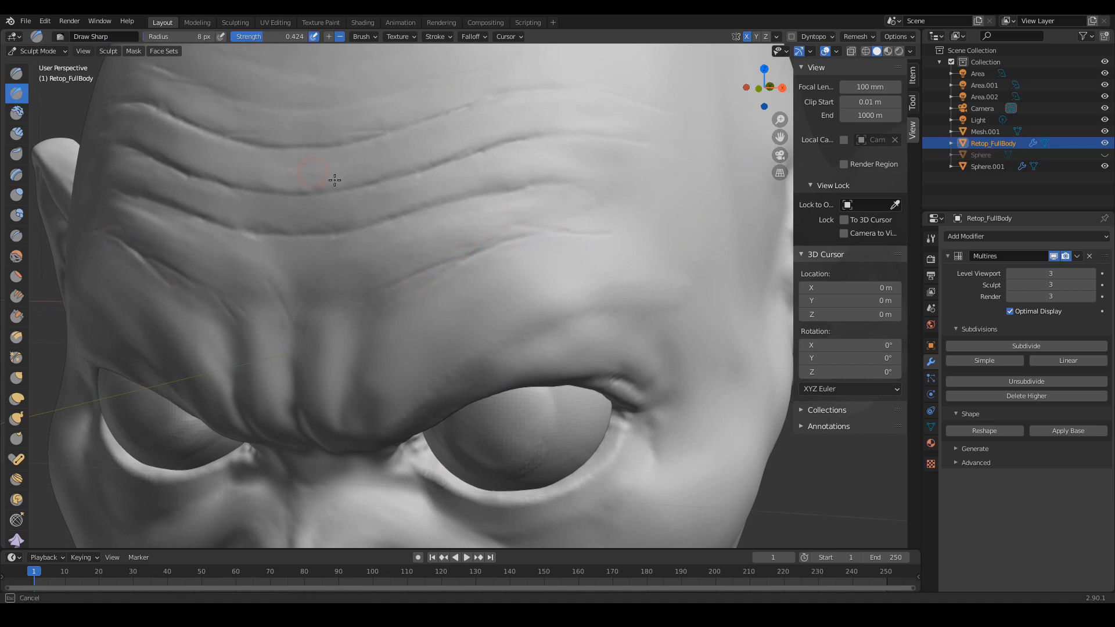
{"action": "mouse_move", "coordinate": [331, 179]}
{"action": "middle_mouse_down", "text": "ctrl"}
{"action": "mouse_move", "coordinate": [532, 263]}
{"action": "mouse_move", "coordinate": [448, 252]}
{"action": "middle_mouse_up", "text": "ctrl"}
{"action": "left_click_drag", "start_coordinate": [374, 294], "coordinate": [429, 261]}
{"action": "mouse_move", "coordinate": [429, 261]}
{"action": "middle_mouse_down", "text": "ctrl"}
{"action": "mouse_move", "coordinate": [453, 281]}
{"action": "mouse_move", "coordinate": [437, 252]}
{"action": "middle_mouse_up", "text": "ctrl"}
{"action": "left_click_drag", "start_coordinate": [436, 252], "coordinate": [500, 234]}
{"action": "mouse_move", "coordinate": [561, 271]}
{"action": "left_mouse_down", "text": "ctrl+alt"}
{"action": "mouse_move", "coordinate": [608, 316]}
{"action": "mouse_move", "coordinate": [329, 209]}
{"action": "mouse_move", "coordinate": [659, 329]}
{"action": "left_mouse_up", "text": "ctrl+alt"}
{"action": "mouse_move", "coordinate": [667, 332]}
{"action": "left_mouse_down", "text": "alt"}
{"action": "mouse_move", "coordinate": [624, 327]}
{"action": "mouse_move", "coordinate": [634, 341]}
{"action": "mouse_move", "coordinate": [618, 342]}
{"action": "left_mouse_up", "text": "alt"}
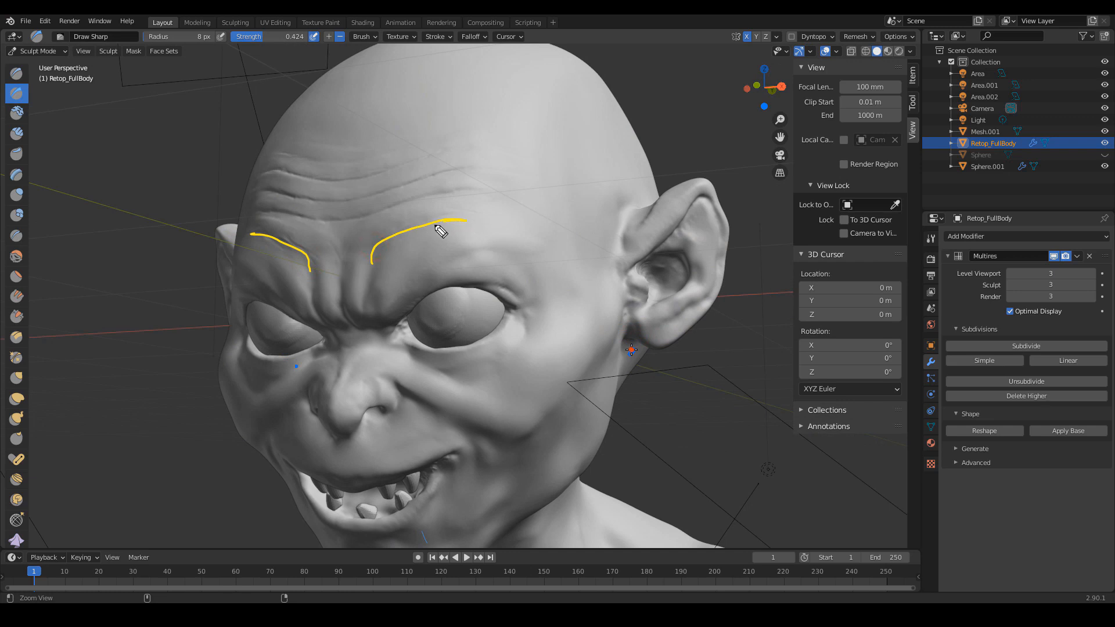
{"action": "left_click_drag", "start_coordinate": [440, 231], "coordinate": [373, 265]}
{"action": "key", "text": "Delete"}
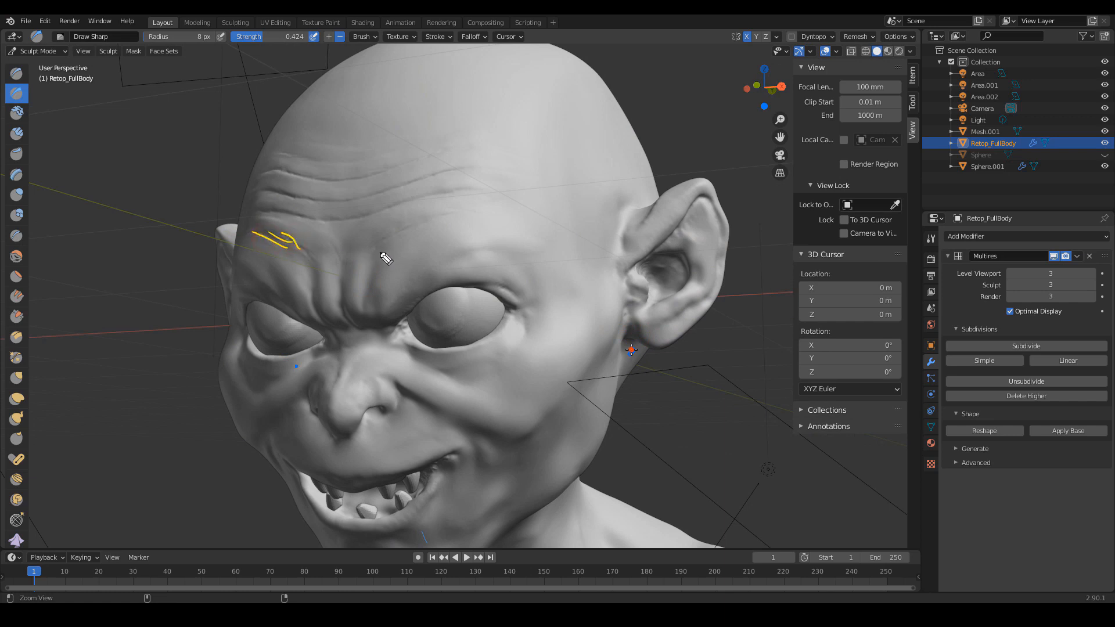
{"action": "mouse_move", "coordinate": [383, 250]}
{"action": "left_mouse_down"}
{"action": "mouse_move", "coordinate": [415, 227]}
{"action": "mouse_move", "coordinate": [388, 233]}
{"action": "left_mouse_up"}
- Sharpen the upper eyelid fold towards the eye's outer corner with Draw Sharp at a 13 px radius
{"action": "mouse_move", "coordinate": [632, 350]}
{"action": "middle_mouse_down", "text": "ctrl"}
{"action": "mouse_move", "coordinate": [660, 329]}
{"action": "mouse_move", "coordinate": [619, 374]}
{"action": "mouse_move", "coordinate": [640, 349]}
{"action": "middle_mouse_up", "text": "ctrl"}
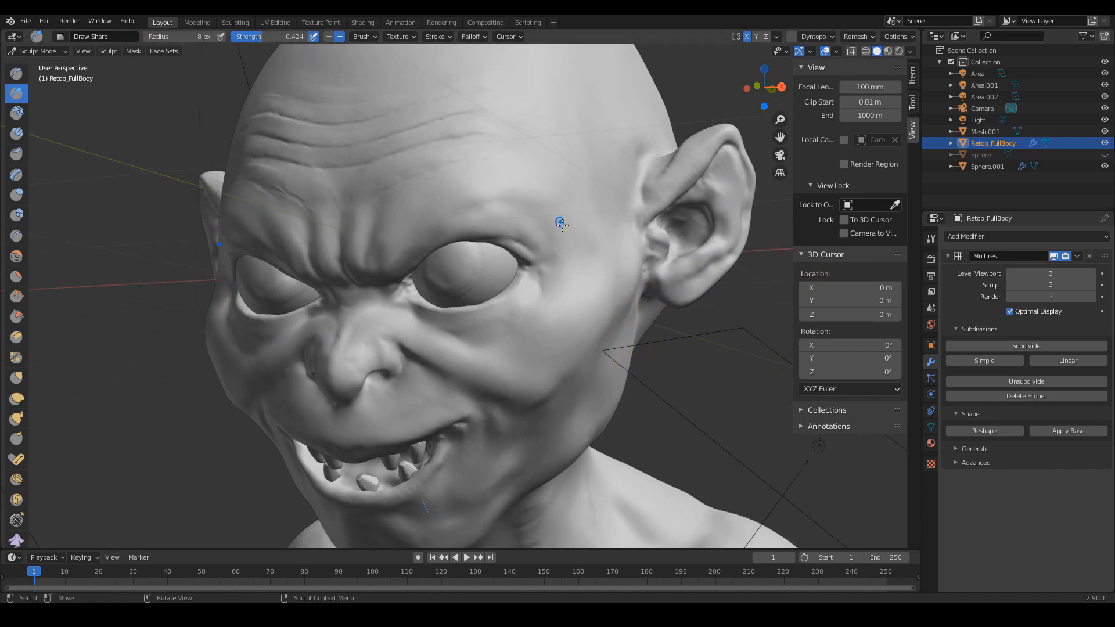
{"action": "left_click_drag", "start_coordinate": [649, 350], "coordinate": [668, 353], "text": "alt"}
{"action": "left_click_drag", "start_coordinate": [672, 395], "coordinate": [652, 331], "text": "ctrl+alt"}
{"action": "left_click_drag", "start_coordinate": [559, 317], "coordinate": [548, 297], "text": "alt"}
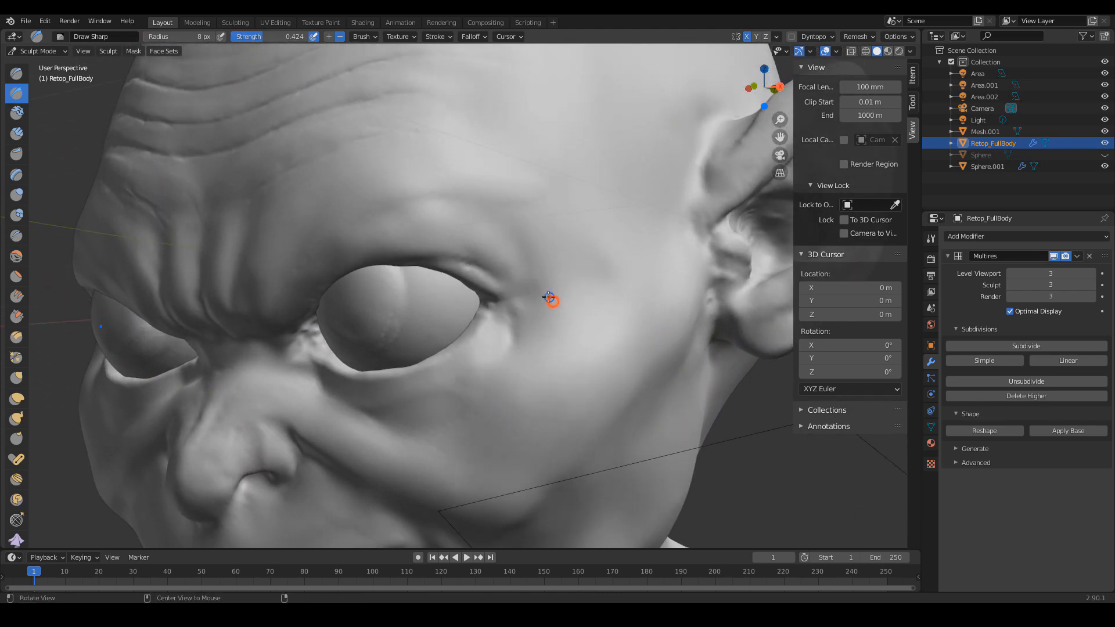
{"action": "key", "text": "f"}
{"action": "left_click", "coordinate": [460, 267]}
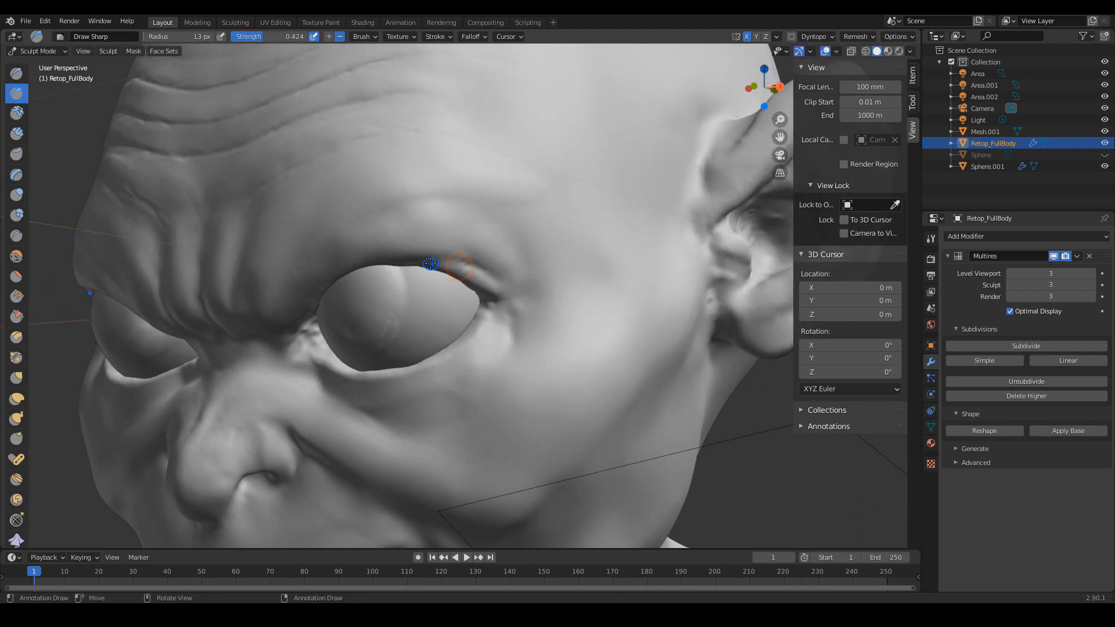
{"action": "left_click_drag", "start_coordinate": [430, 264], "coordinate": [509, 267]}
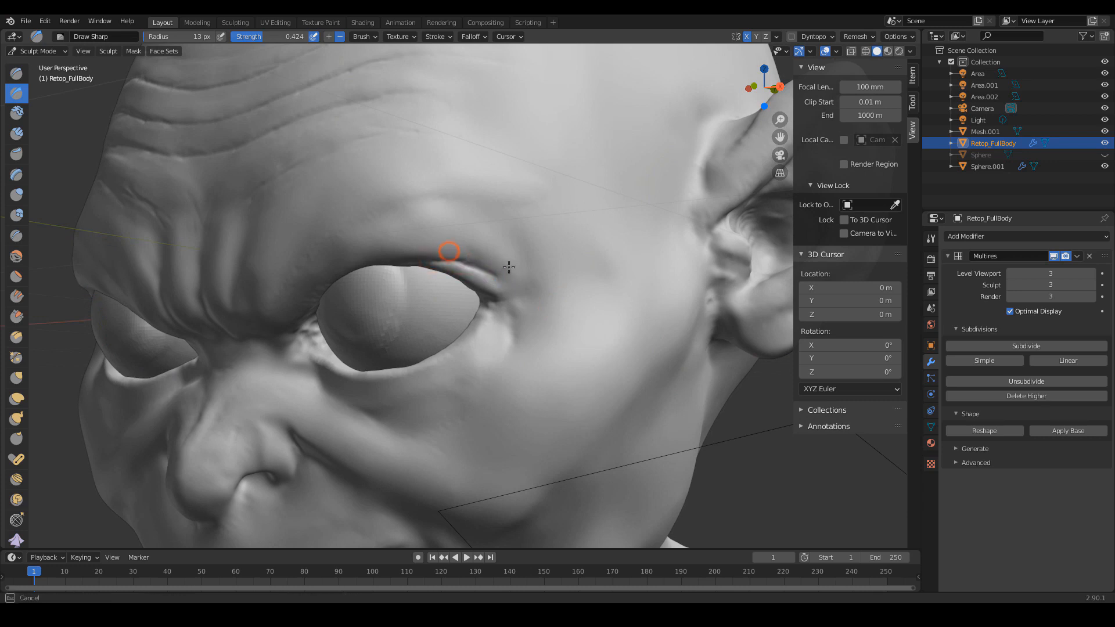
{"action": "left_click_drag", "start_coordinate": [593, 254], "coordinate": [590, 252], "text": "alt"}
- Change the viewport lighting to the blue-grey look with reddish shadows
{"action": "left_click", "coordinate": [910, 51]}
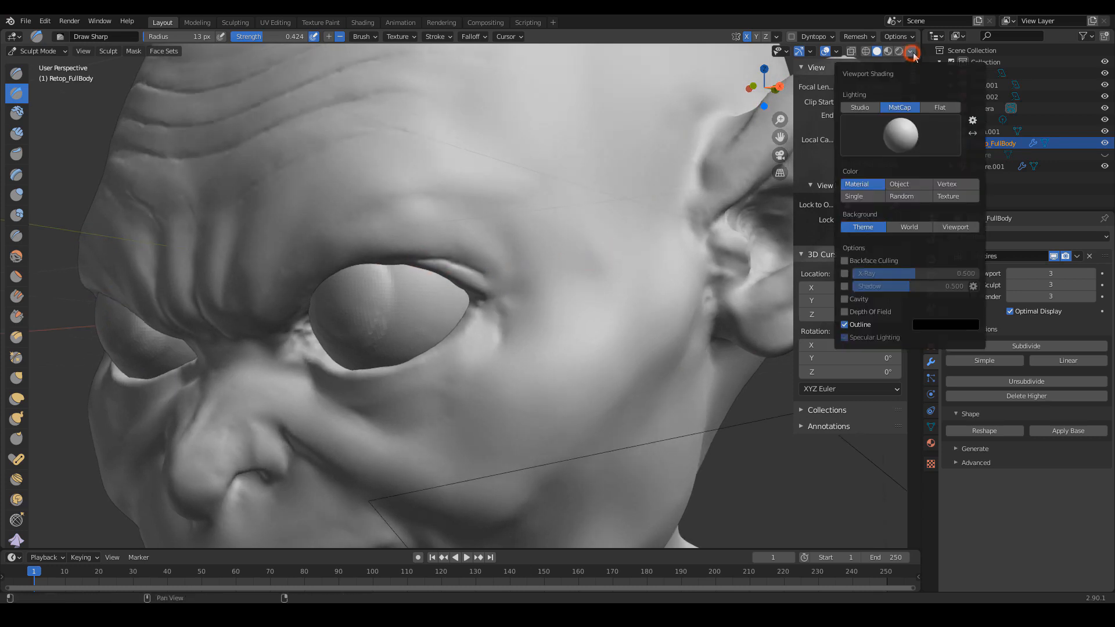
{"action": "left_click", "coordinate": [865, 122]}
{"action": "left_click", "coordinate": [692, 174]}
- Carve the eyelid crease past the eye's outer corner and add crow's feet lines running back towards the temple
{"action": "middle_click_drag", "start_coordinate": [504, 266], "coordinate": [511, 261]}
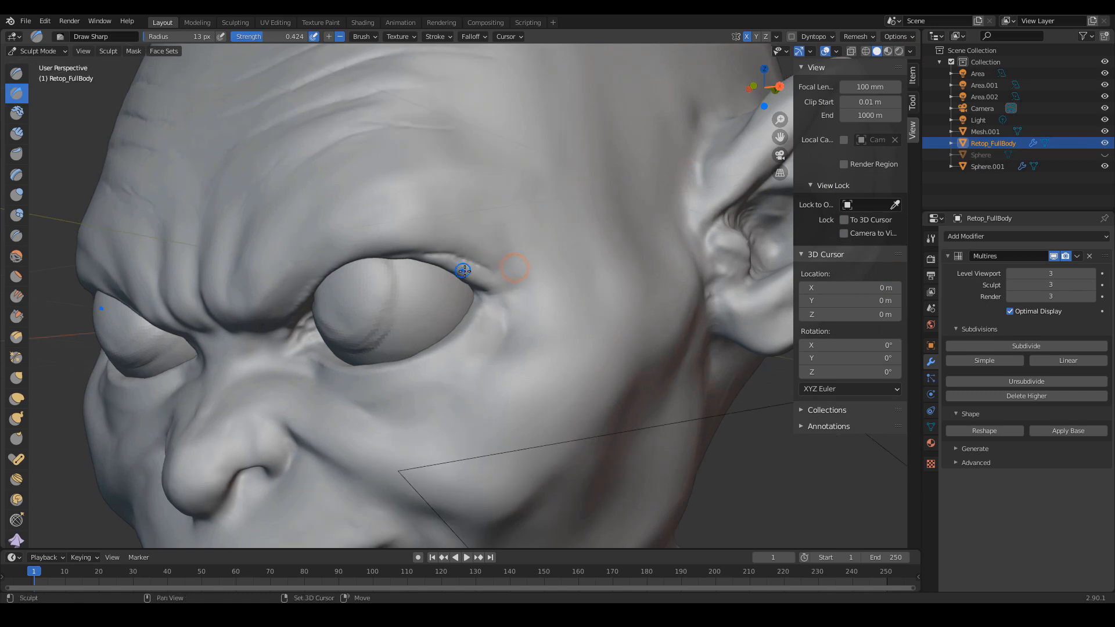
{"action": "mouse_move", "coordinate": [447, 264]}
{"action": "left_mouse_down"}
{"action": "mouse_move", "coordinate": [504, 268]}
{"action": "mouse_move", "coordinate": [535, 291]}
{"action": "mouse_move", "coordinate": [488, 296]}
{"action": "mouse_move", "coordinate": [541, 307]}
{"action": "left_mouse_up"}
{"action": "scroll", "coordinate": [542, 291], "scroll_direction": "up", "scroll_amount": 1}
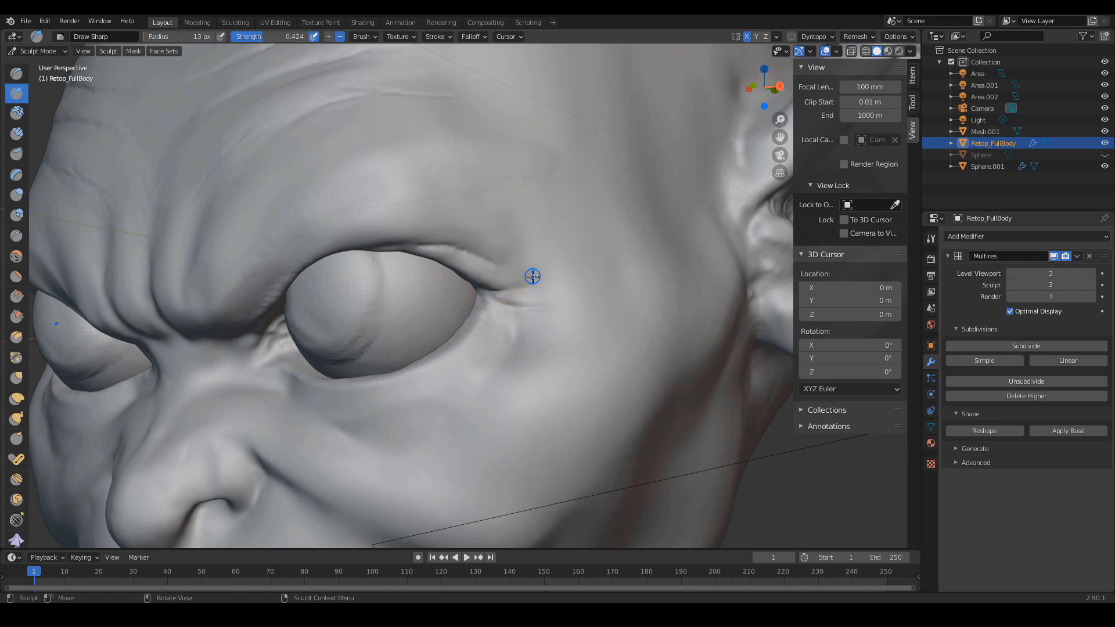
{"action": "mouse_move", "coordinate": [501, 272]}
{"action": "left_mouse_down"}
{"action": "mouse_move", "coordinate": [569, 262]}
{"action": "mouse_move", "coordinate": [528, 269]}
{"action": "left_mouse_up"}
{"action": "mouse_move", "coordinate": [630, 252]}
{"action": "middle_mouse_down", "text": "ctrl"}
{"action": "mouse_move", "coordinate": [617, 284]}
{"action": "mouse_move", "coordinate": [632, 304]}
{"action": "middle_mouse_up", "text": "ctrl"}
{"action": "mouse_move", "coordinate": [632, 304]}
{"action": "middle_mouse_down", "text": "ctrl"}
{"action": "mouse_move", "coordinate": [645, 289]}
{"action": "mouse_move", "coordinate": [573, 290]}
{"action": "middle_mouse_up", "text": "ctrl"}
{"action": "left_click_drag", "start_coordinate": [465, 282], "coordinate": [548, 284]}
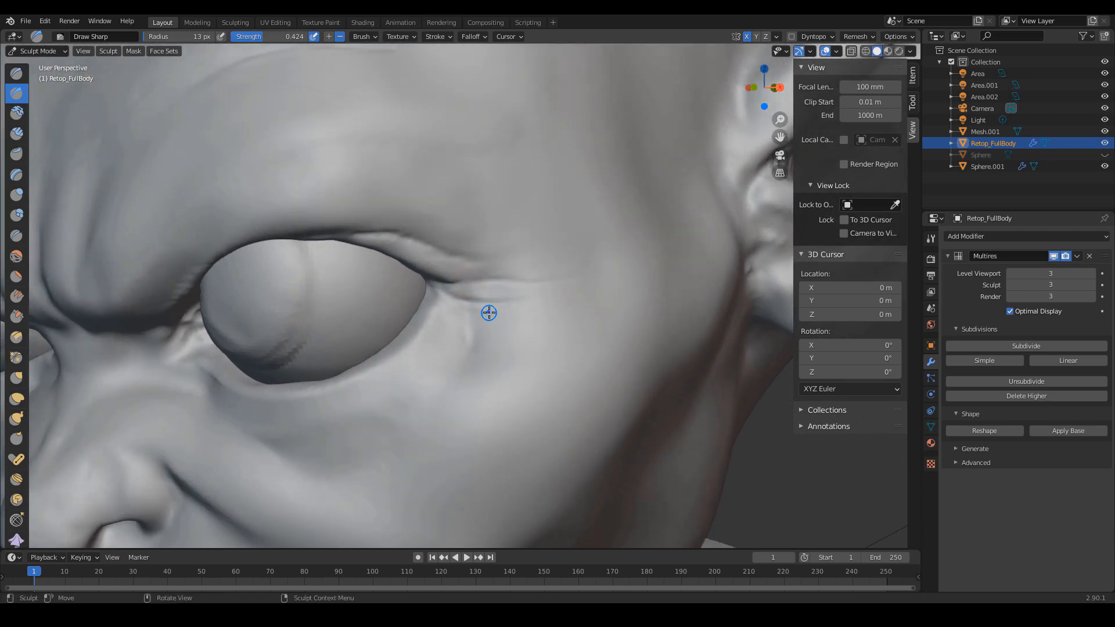
- Carve crow's feet lines with Draw Sharp, fanning from the eye's outer corner up towards the temple
{"action": "mouse_move", "coordinate": [488, 311]}
{"action": "middle_mouse_down", "text": "ctrl"}
{"action": "mouse_move", "coordinate": [536, 324]}
{"action": "mouse_move", "coordinate": [478, 311]}
{"action": "mouse_move", "coordinate": [495, 305]}
{"action": "mouse_move", "coordinate": [471, 310]}
{"action": "middle_mouse_up", "text": "ctrl"}
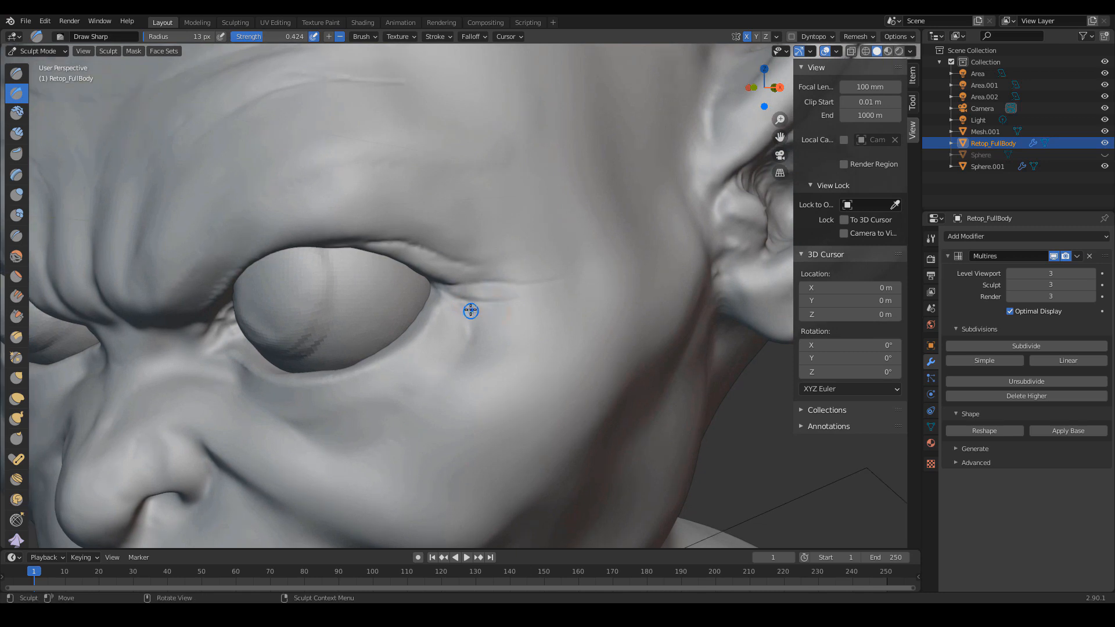
{"action": "left_click_drag", "start_coordinate": [455, 303], "coordinate": [477, 323]}
{"action": "mouse_move", "coordinate": [443, 240]}
{"action": "middle_mouse_down", "text": "ctrl"}
{"action": "mouse_move", "coordinate": [511, 235]}
{"action": "mouse_move", "coordinate": [463, 219]}
{"action": "middle_mouse_up", "text": "ctrl"}
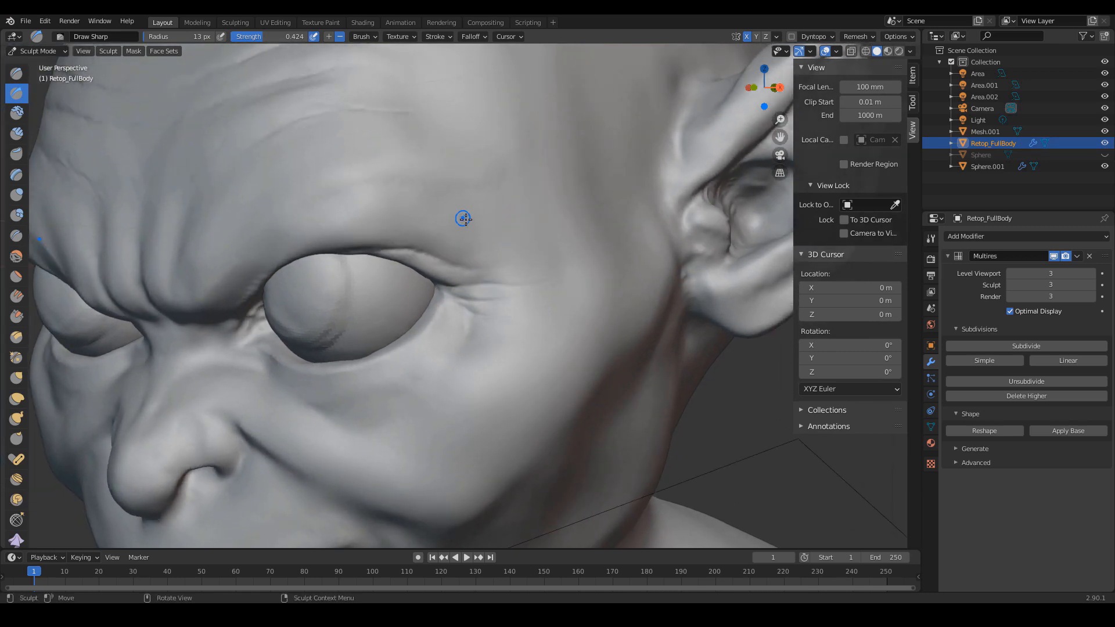
{"action": "left_click_drag", "start_coordinate": [462, 245], "coordinate": [504, 234]}
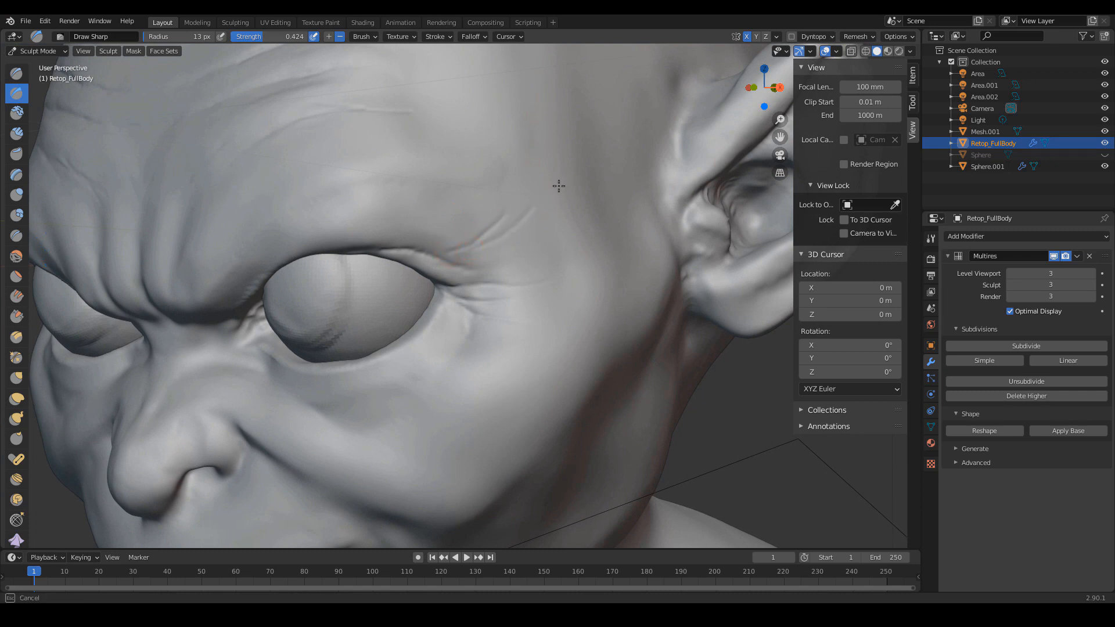
{"action": "left_click_drag", "start_coordinate": [559, 186], "coordinate": [558, 186]}
{"action": "left_click_drag", "start_coordinate": [483, 245], "coordinate": [558, 179]}
{"action": "mouse_move", "coordinate": [475, 255]}
{"action": "left_mouse_down"}
{"action": "mouse_move", "coordinate": [531, 247]}
{"action": "mouse_move", "coordinate": [561, 227]}
{"action": "mouse_move", "coordinate": [506, 155]}
{"action": "left_mouse_up"}
{"action": "left_click_drag", "start_coordinate": [481, 224], "coordinate": [514, 179]}
{"action": "left_click_drag", "start_coordinate": [560, 114], "coordinate": [558, 115]}
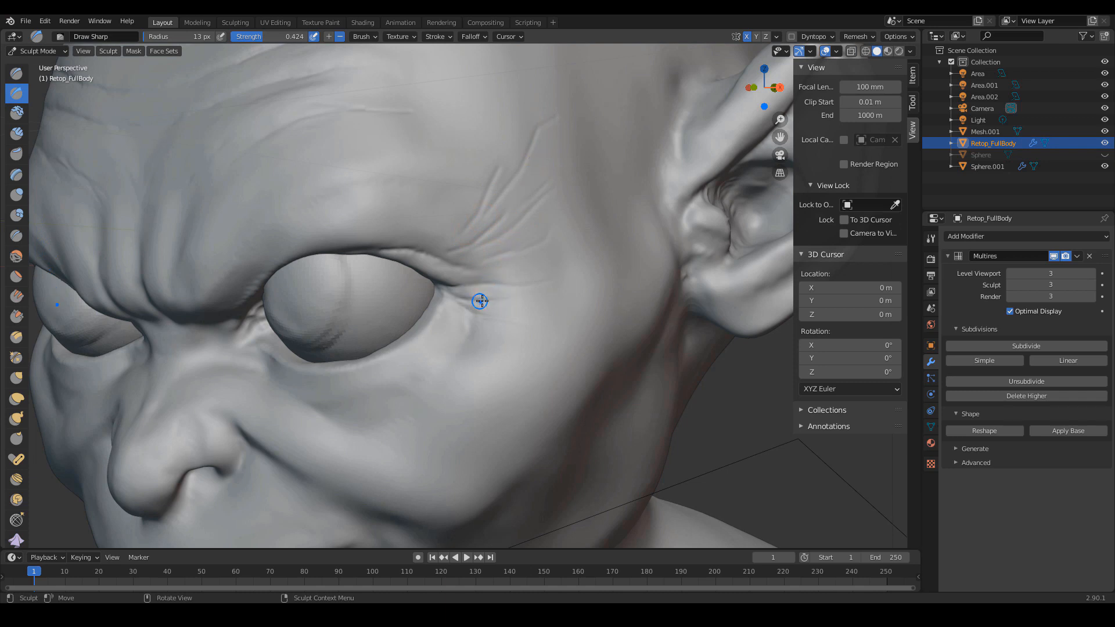
- Add fine Draw Sharp wrinkles running back below the eye's outer corner and under the lower eyelid
{"action": "left_click_drag", "start_coordinate": [480, 301], "coordinate": [587, 327]}
{"action": "scroll", "coordinate": [459, 329], "scroll_direction": "up", "scroll_amount": 1}
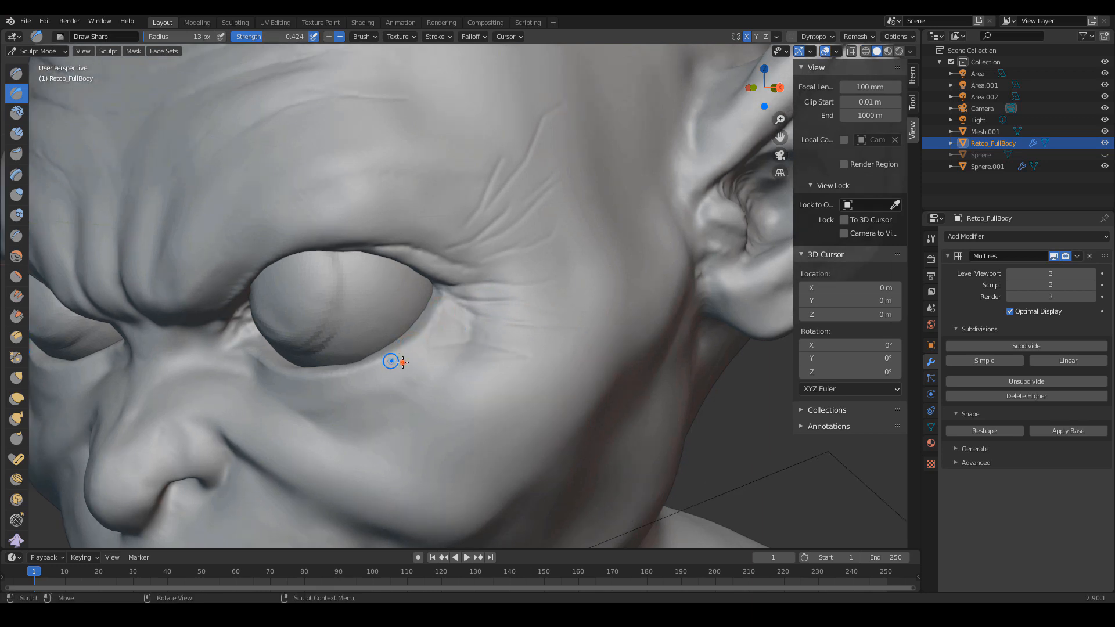
{"action": "key", "text": "f"}
{"action": "left_click_drag", "start_coordinate": [425, 380], "coordinate": [431, 380]}
{"action": "mouse_move", "coordinate": [345, 390]}
{"action": "left_mouse_down"}
{"action": "mouse_move", "coordinate": [466, 386]}
{"action": "mouse_move", "coordinate": [440, 388]}
{"action": "left_mouse_up"}
{"action": "left_click_drag", "start_coordinate": [366, 413], "coordinate": [451, 386]}
{"action": "scroll", "coordinate": [552, 282], "scroll_direction": "up", "scroll_amount": 1}
{"action": "key", "text": "f"}
{"action": "left_click_drag", "start_coordinate": [580, 404], "coordinate": [585, 405]}
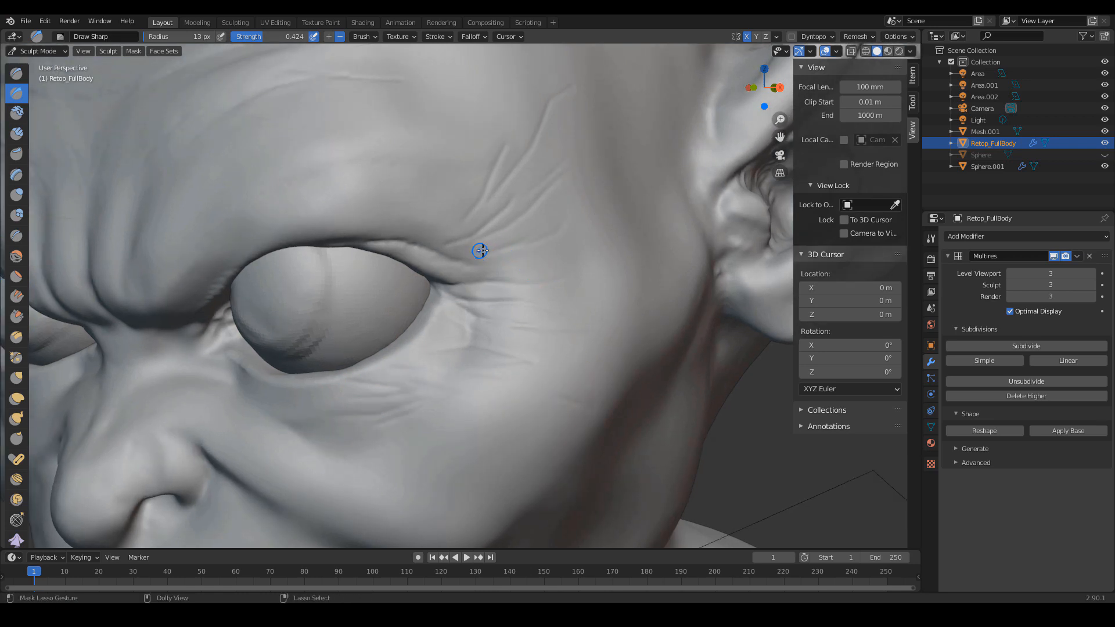
- Build up the skin between the crow's feet beside the eye's outer corner with Clay Strips at a 15 px radius
{"action": "key", "text": "c"}
{"action": "key", "text": "f"}
{"action": "left_click", "coordinate": [504, 269]}
{"action": "key", "text": "f"}
{"action": "left_click", "coordinate": [486, 306]}
{"action": "key", "text": "f"}
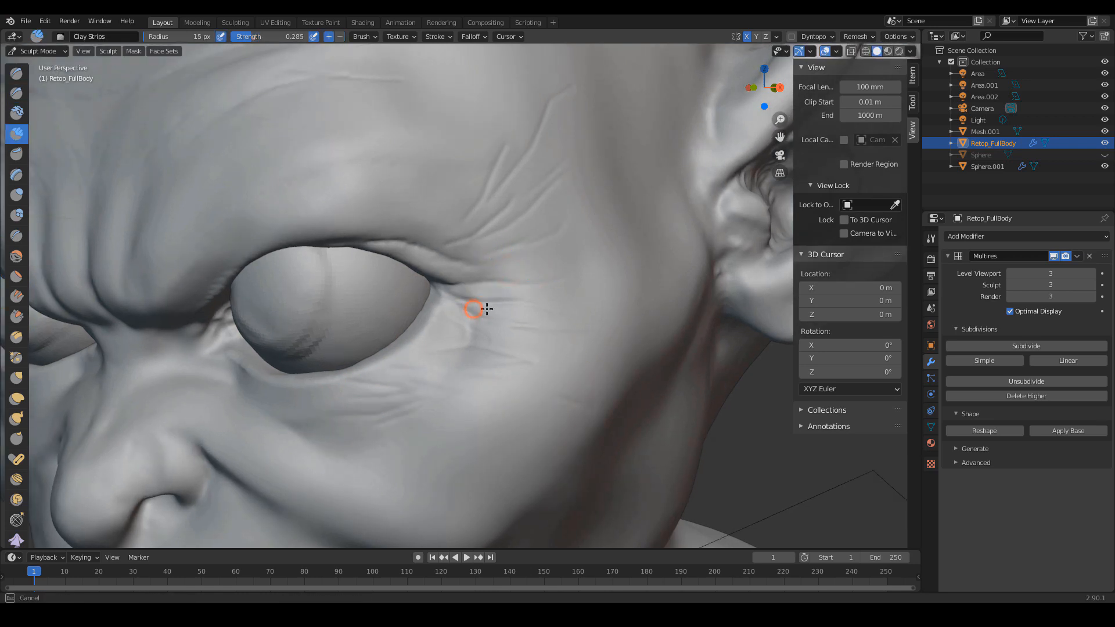
{"action": "left_click_drag", "start_coordinate": [529, 315], "coordinate": [526, 317]}
- Extend the raised folds between the crow's feet towards the temple with Clay Strips at 21 px and 17 px radii
{"action": "middle_click_drag", "start_coordinate": [525, 324], "coordinate": [540, 349]}
{"action": "key", "text": "f"}
{"action": "left_click", "coordinate": [547, 376]}
{"action": "mouse_move", "coordinate": [542, 368]}
{"action": "left_mouse_down"}
{"action": "mouse_move", "coordinate": [597, 381]}
{"action": "mouse_move", "coordinate": [569, 369]}
{"action": "left_mouse_up"}
{"action": "middle_click_drag", "start_coordinate": [611, 371], "coordinate": [578, 371]}
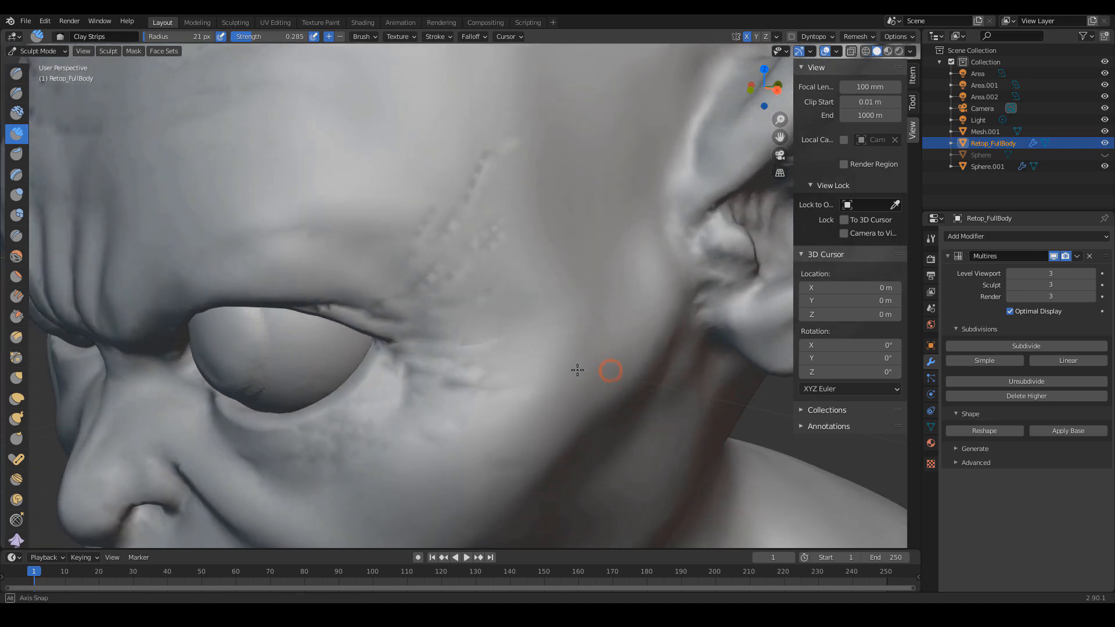
{"action": "left_click_drag", "start_coordinate": [461, 370], "coordinate": [550, 374]}
{"action": "middle_click_drag", "start_coordinate": [534, 368], "coordinate": [522, 382]}
{"action": "left_click_drag", "start_coordinate": [435, 370], "coordinate": [473, 373]}
{"action": "key", "text": "f"}
{"action": "left_click", "coordinate": [446, 368]}
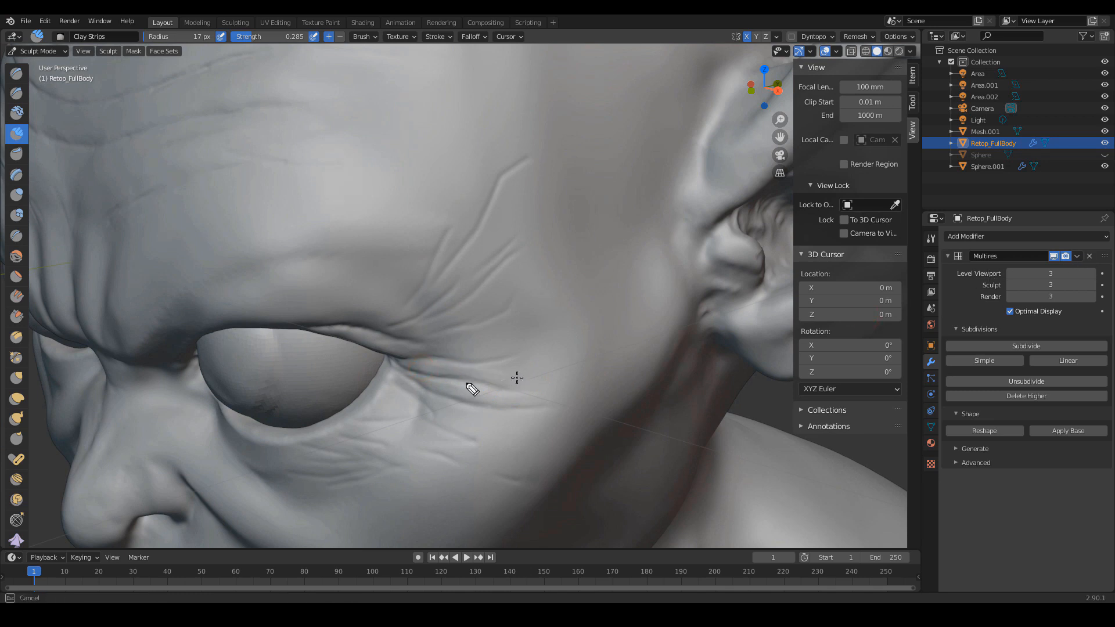
{"action": "left_click_drag", "start_coordinate": [401, 373], "coordinate": [456, 403]}
{"action": "left_click_drag", "start_coordinate": [413, 374], "coordinate": [526, 390]}
{"action": "left_click_drag", "start_coordinate": [409, 361], "coordinate": [549, 353]}
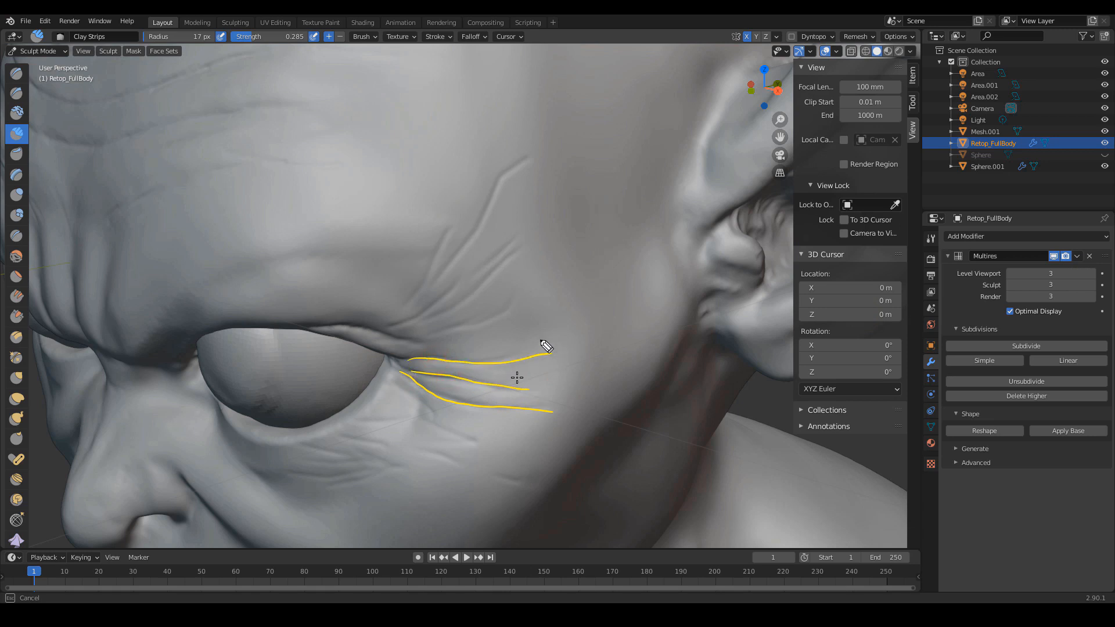
{"action": "left_click_drag", "start_coordinate": [422, 332], "coordinate": [483, 321]}
{"action": "left_click_drag", "start_coordinate": [450, 387], "coordinate": [515, 400]}
{"action": "left_click_drag", "start_coordinate": [524, 397], "coordinate": [532, 404]}
{"action": "left_click_drag", "start_coordinate": [437, 364], "coordinate": [495, 379]}
{"action": "left_click_drag", "start_coordinate": [506, 372], "coordinate": [528, 379]}
{"action": "key", "text": "Escape"}
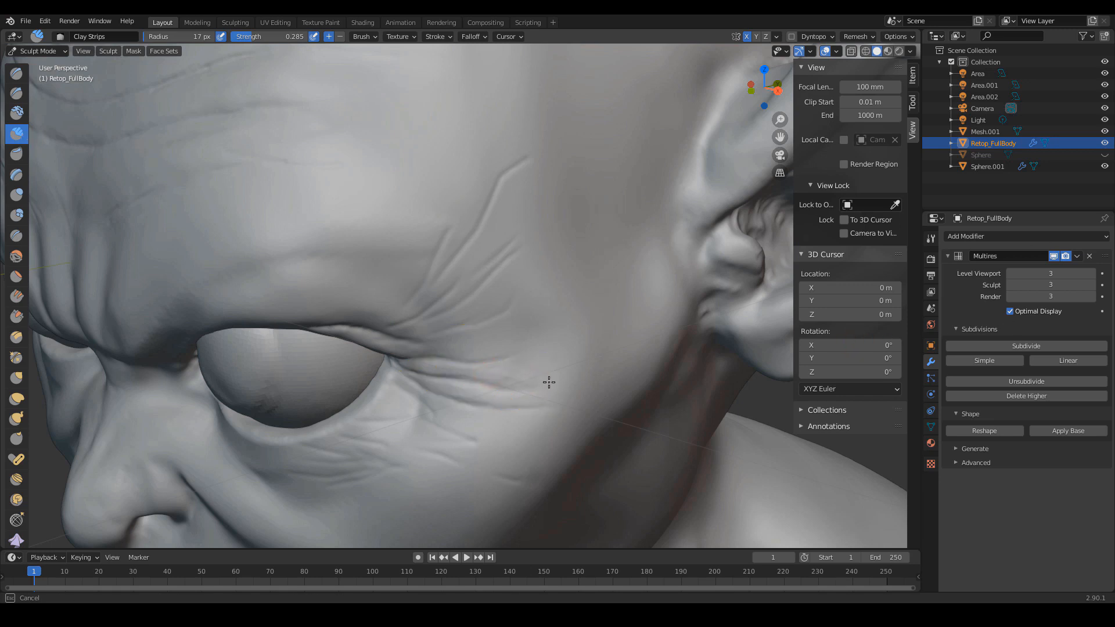
- Deepen the upper eyelid fold past the eye's outer corner with Draw Sharp at a 17 px radius
{"action": "mouse_move", "coordinate": [430, 349]}
{"action": "middle_mouse_down"}
{"action": "mouse_move", "coordinate": [475, 335]}
{"action": "mouse_move", "coordinate": [481, 308]}
{"action": "middle_mouse_up"}
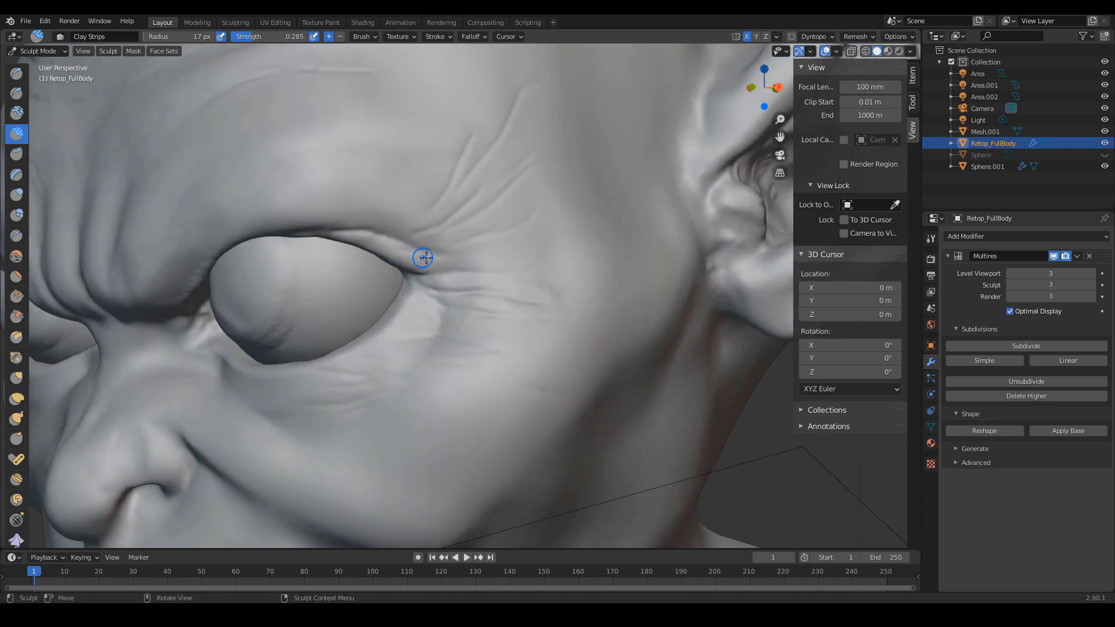
{"action": "key", "text": "d"}
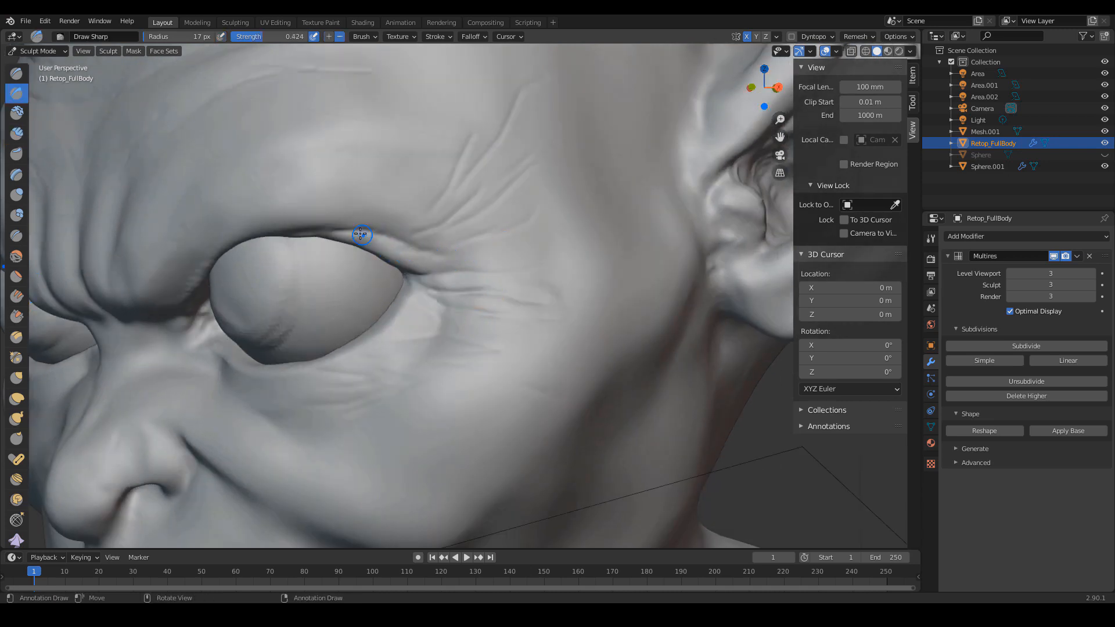
{"action": "mouse_move", "coordinate": [360, 232]}
{"action": "left_mouse_down"}
{"action": "mouse_move", "coordinate": [441, 263]}
{"action": "mouse_move", "coordinate": [470, 251]}
{"action": "left_mouse_up"}
{"action": "middle_click_drag", "start_coordinate": [500, 253], "coordinate": [497, 256]}
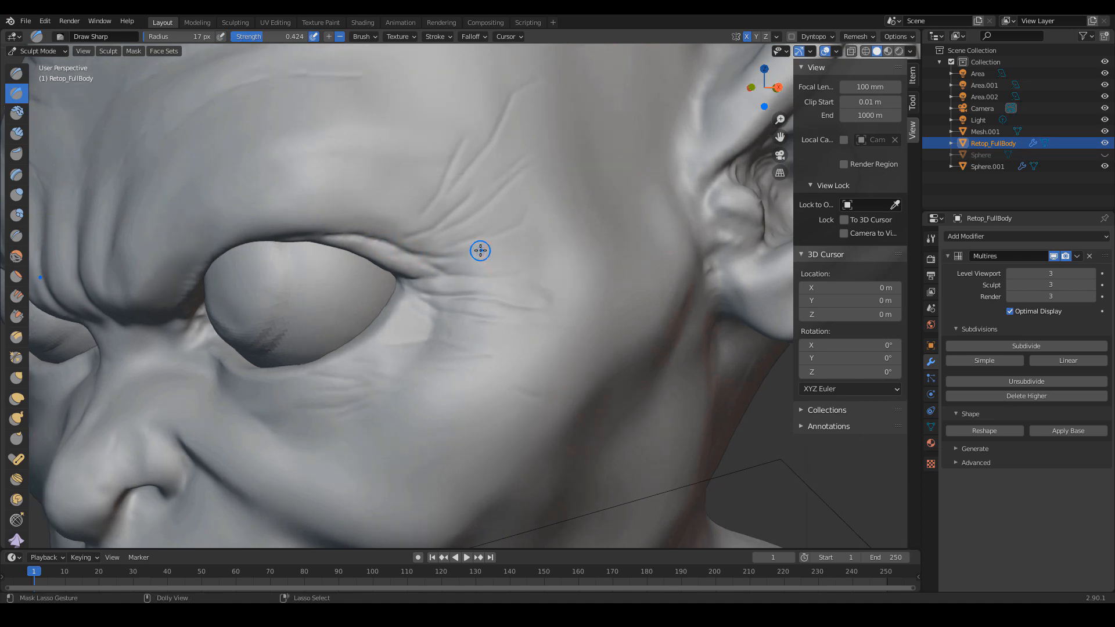
- Raise the skin folds just above the eye's outer corner with Clay Strips at 24 px and 17 px radii
{"action": "key", "text": "shift+c"}
{"action": "left_click_drag", "start_coordinate": [440, 259], "coordinate": [473, 268]}
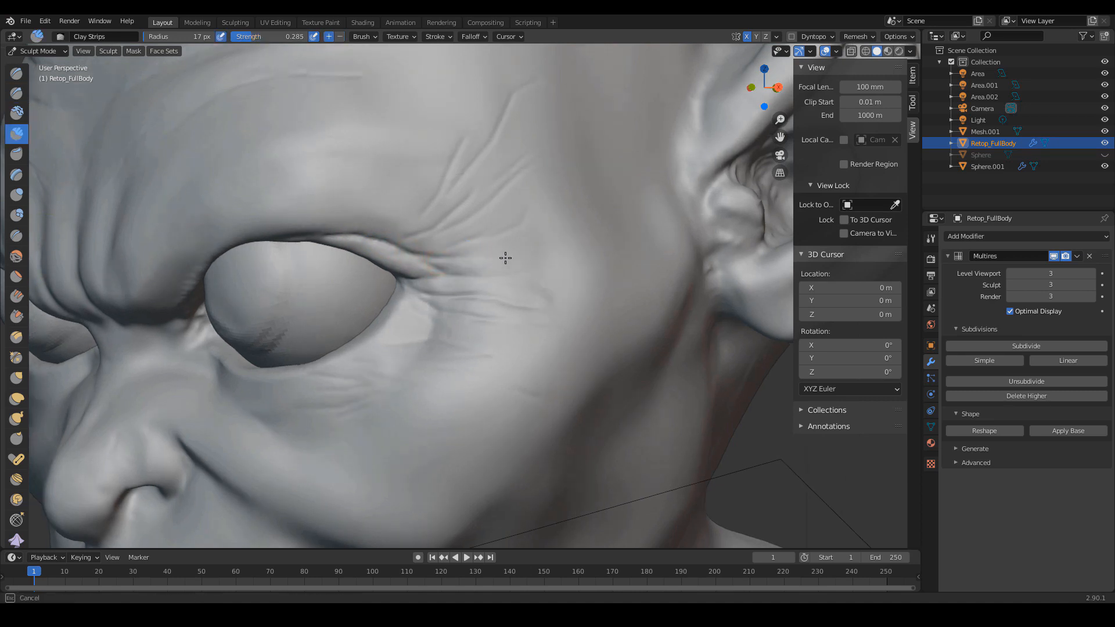
{"action": "middle_click_drag", "start_coordinate": [549, 255], "coordinate": [503, 288]}
{"action": "key", "text": "f"}
{"action": "left_click", "coordinate": [443, 284]}
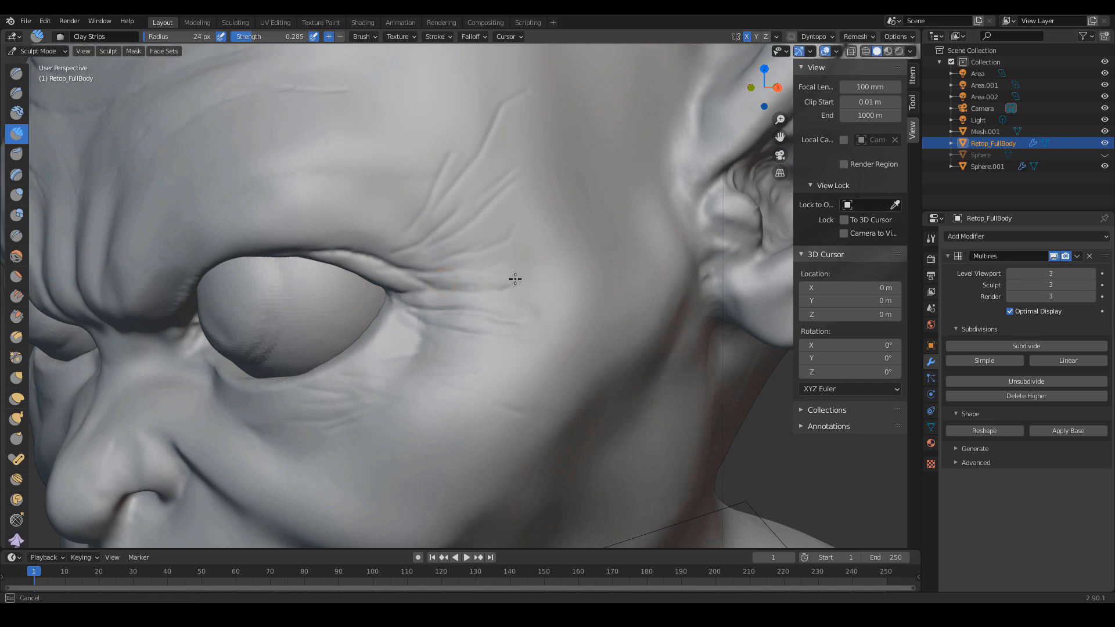
{"action": "middle_click_drag", "start_coordinate": [562, 248], "coordinate": [527, 256]}
{"action": "key", "text": "f"}
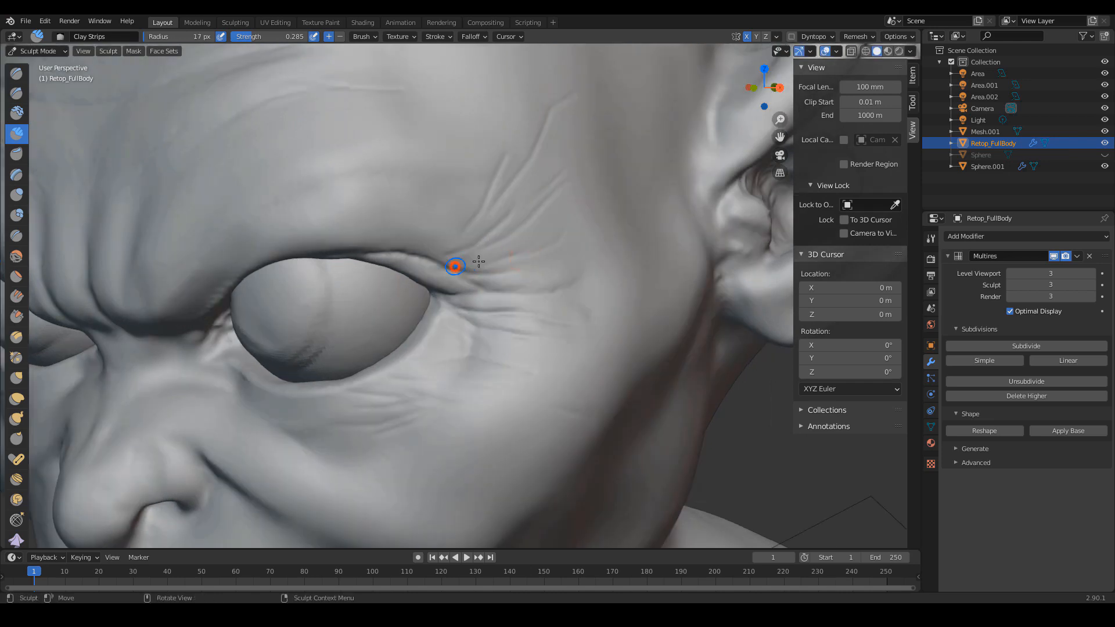
{"action": "left_click", "coordinate": [497, 248]}
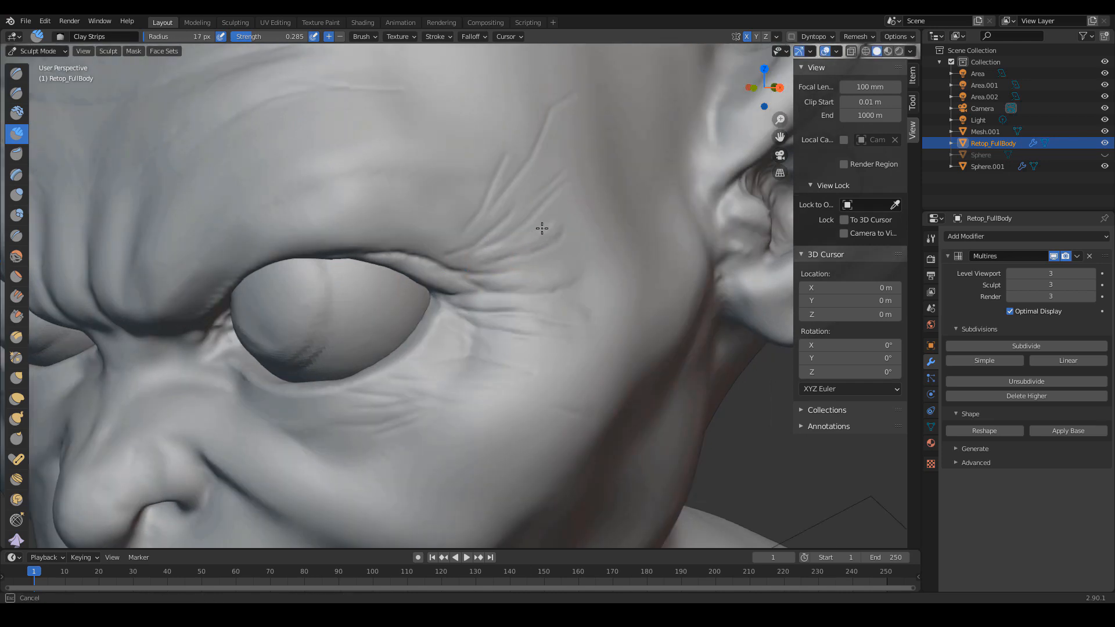
{"action": "left_click_drag", "start_coordinate": [545, 228], "coordinate": [468, 258]}
- Fill out the folds below the eye's outer corner and on the upper cheek with Clay Strips at 22 px and 15 px radii
{"action": "middle_click_drag", "start_coordinate": [588, 199], "coordinate": [481, 319]}
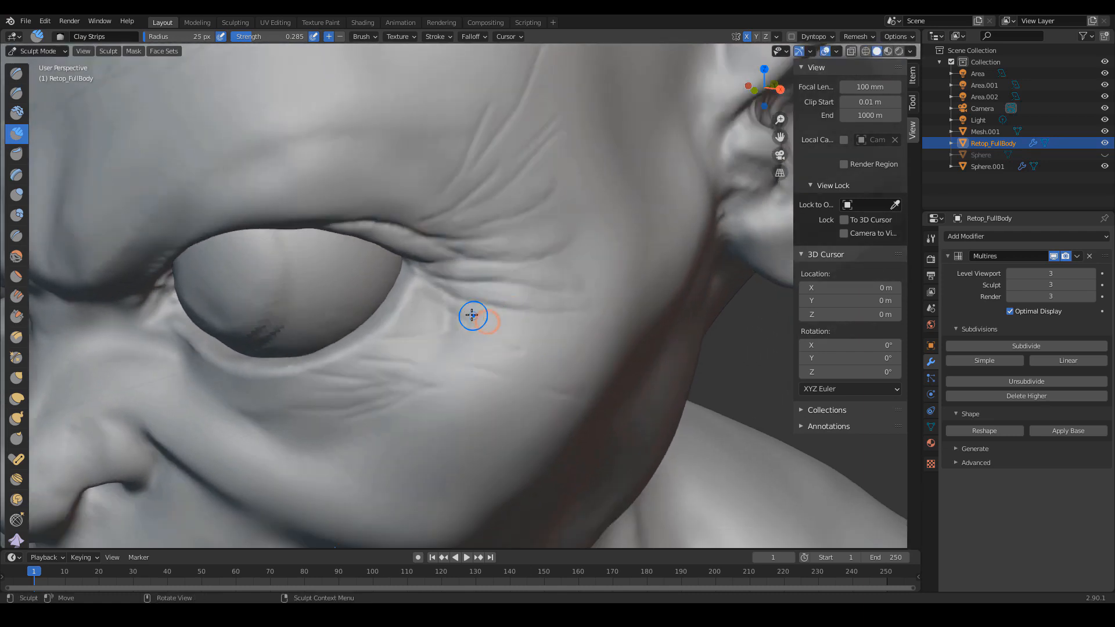
{"action": "key", "text": "f"}
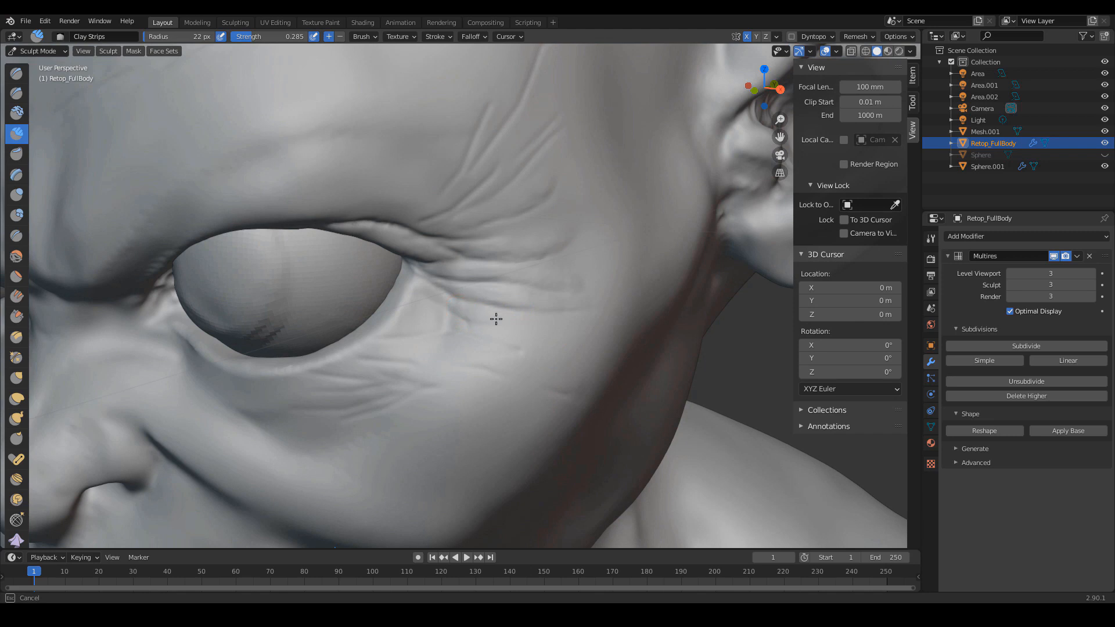
{"action": "left_click", "coordinate": [471, 313]}
{"action": "mouse_move", "coordinate": [531, 331]}
{"action": "middle_mouse_down"}
{"action": "mouse_move", "coordinate": [585, 333]}
{"action": "mouse_move", "coordinate": [597, 279]}
{"action": "mouse_move", "coordinate": [608, 314]}
{"action": "mouse_move", "coordinate": [497, 357]}
{"action": "middle_mouse_up"}
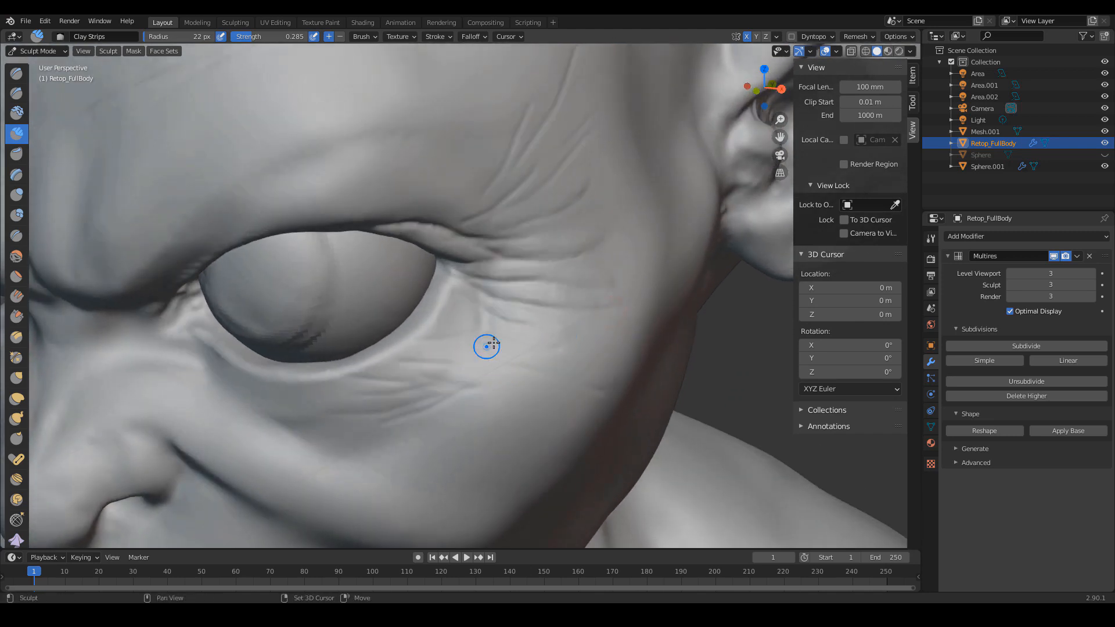
{"action": "key", "text": "f"}
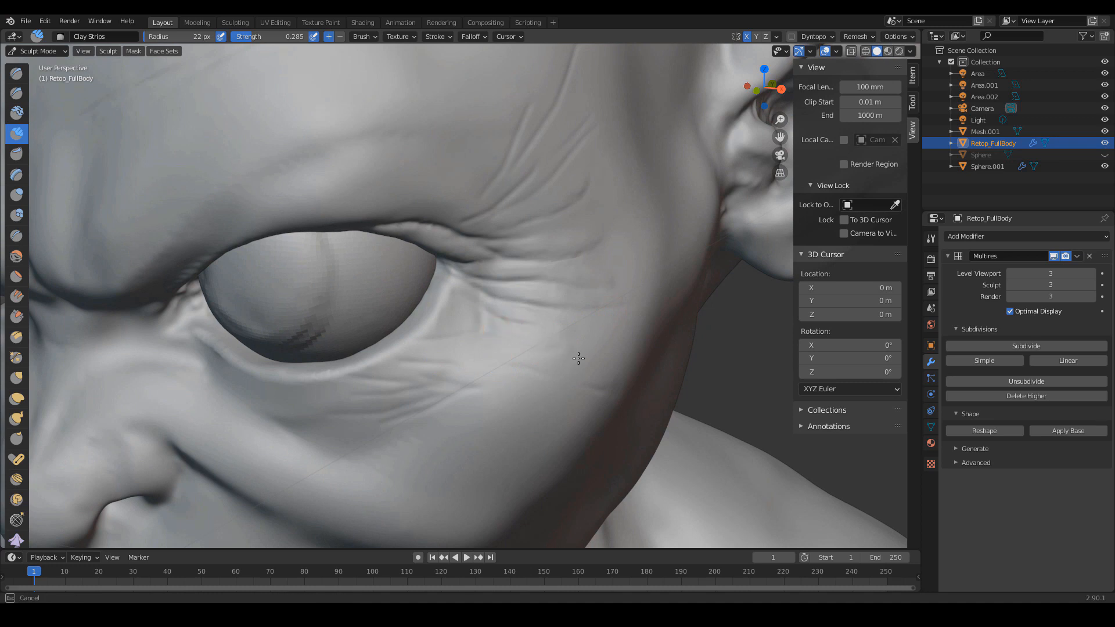
{"action": "left_click", "coordinate": [572, 364]}
{"action": "middle_click_drag", "start_coordinate": [571, 364], "coordinate": [522, 272]}
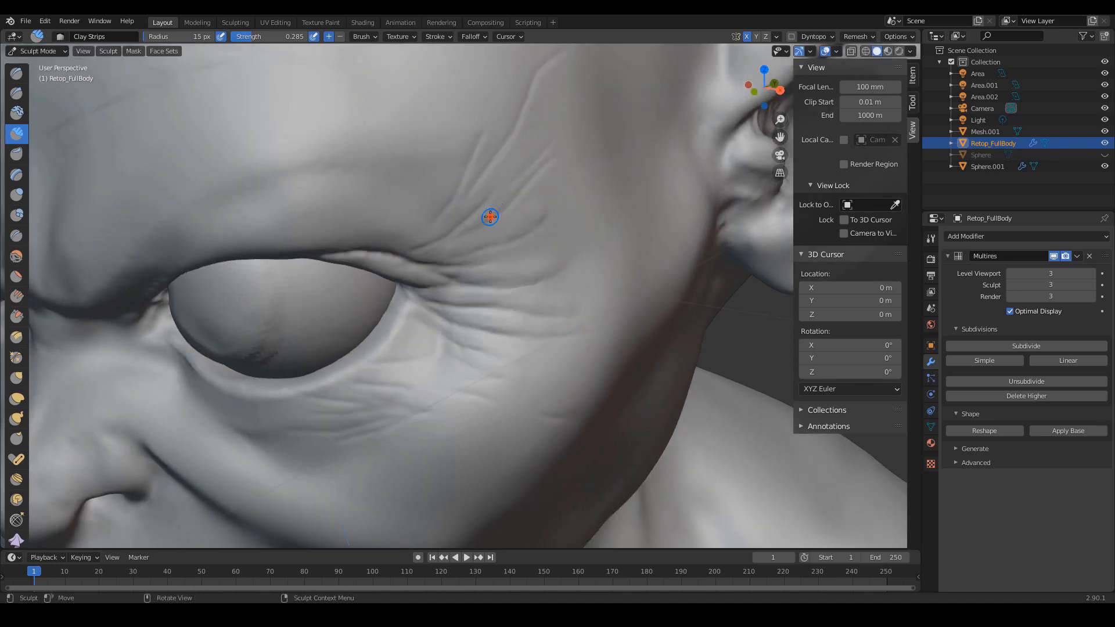
- Thicken the folds between the upper crow's feet rising to the temple with Clay Strips at 25 px and 22 px radii
{"action": "key", "text": "f"}
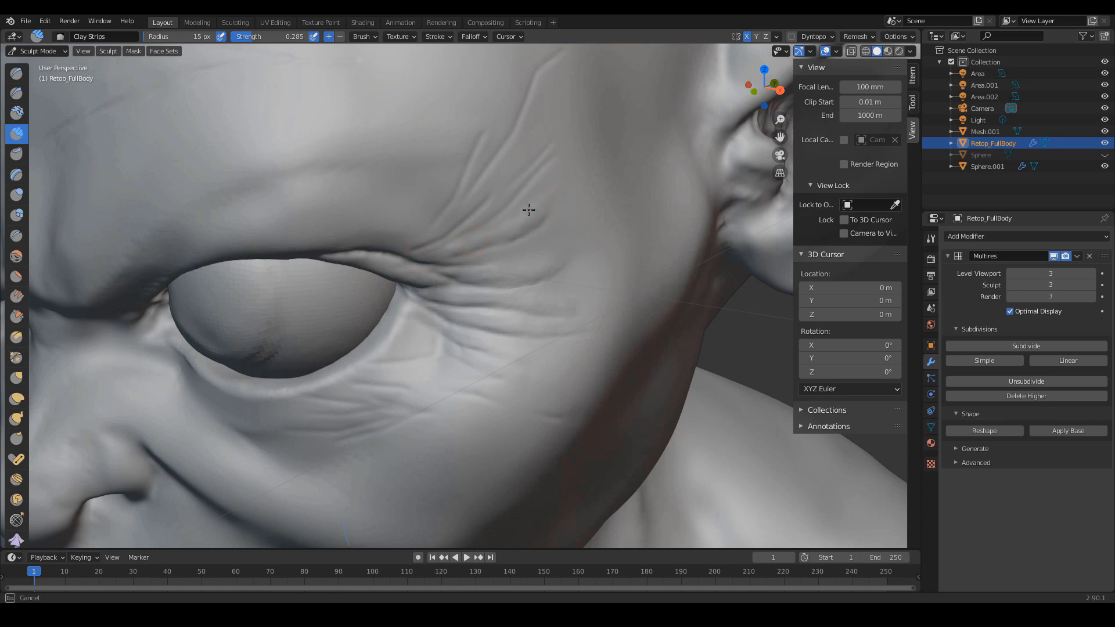
{"action": "left_click", "coordinate": [463, 237]}
{"action": "scroll", "coordinate": [522, 213], "scroll_direction": "down", "scroll_amount": 2}
{"action": "middle_click_drag", "start_coordinate": [522, 213], "coordinate": [520, 233], "text": "shift"}
{"action": "scroll", "coordinate": [510, 224], "scroll_direction": "up", "scroll_amount": 2}
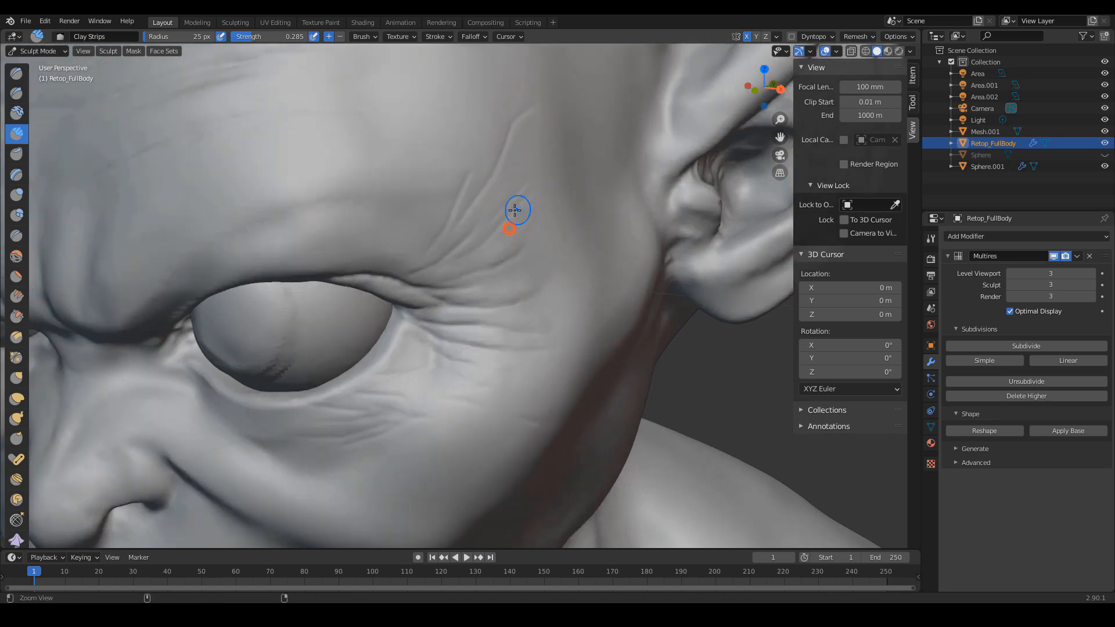
{"action": "key", "text": "f"}
{"action": "left_click", "coordinate": [476, 220]}
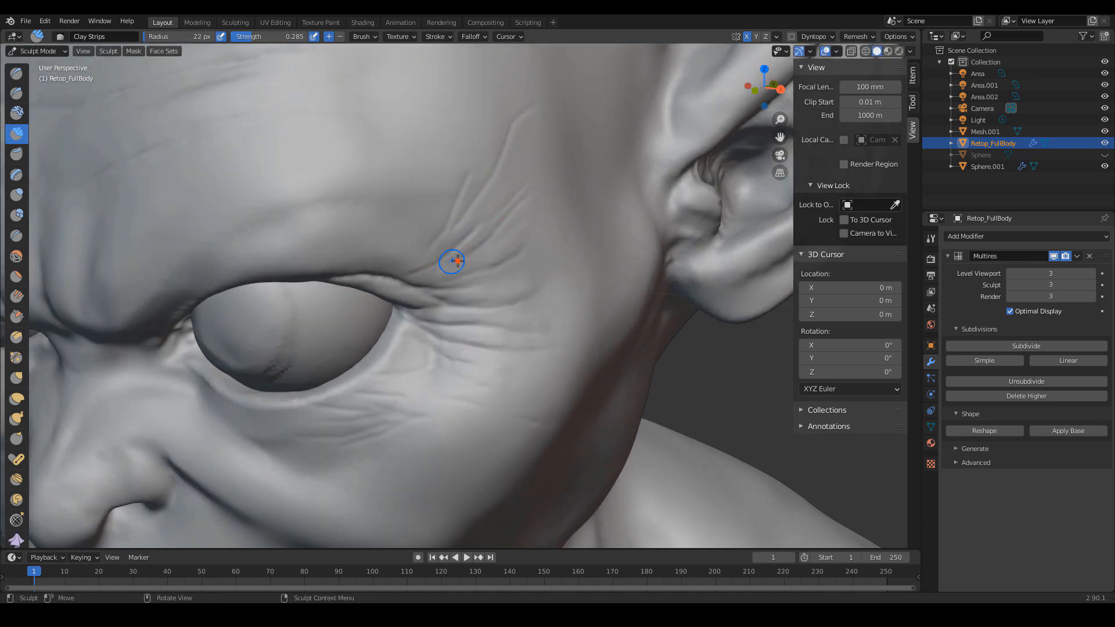
{"action": "scroll", "coordinate": [513, 249], "scroll_direction": "up", "scroll_amount": 1}
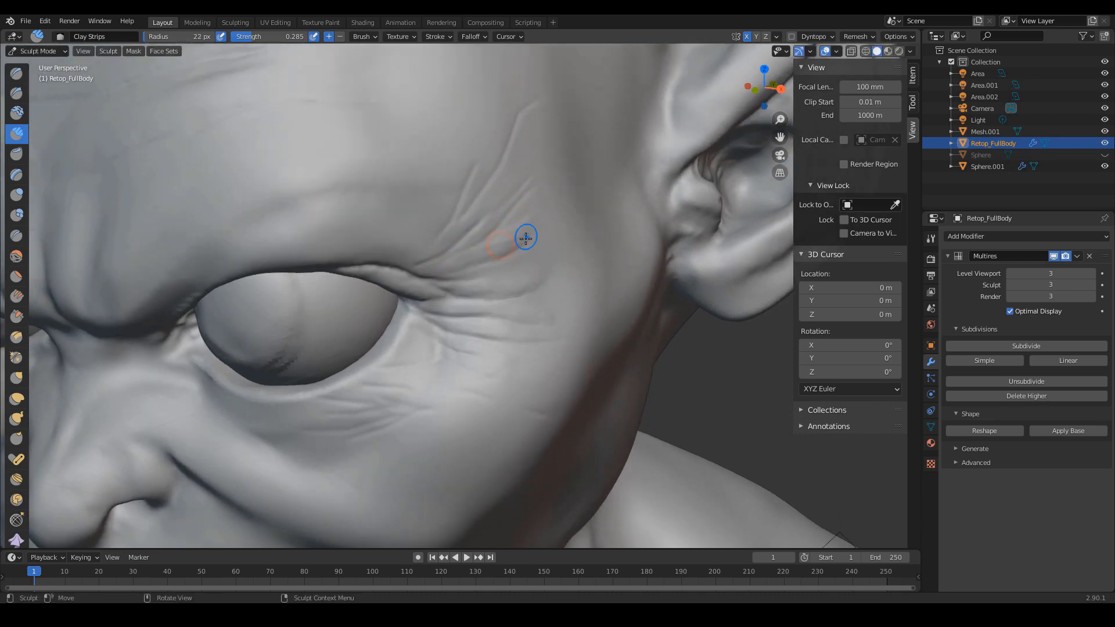
{"action": "key", "text": "f"}
{"action": "key", "text": "Escape"}
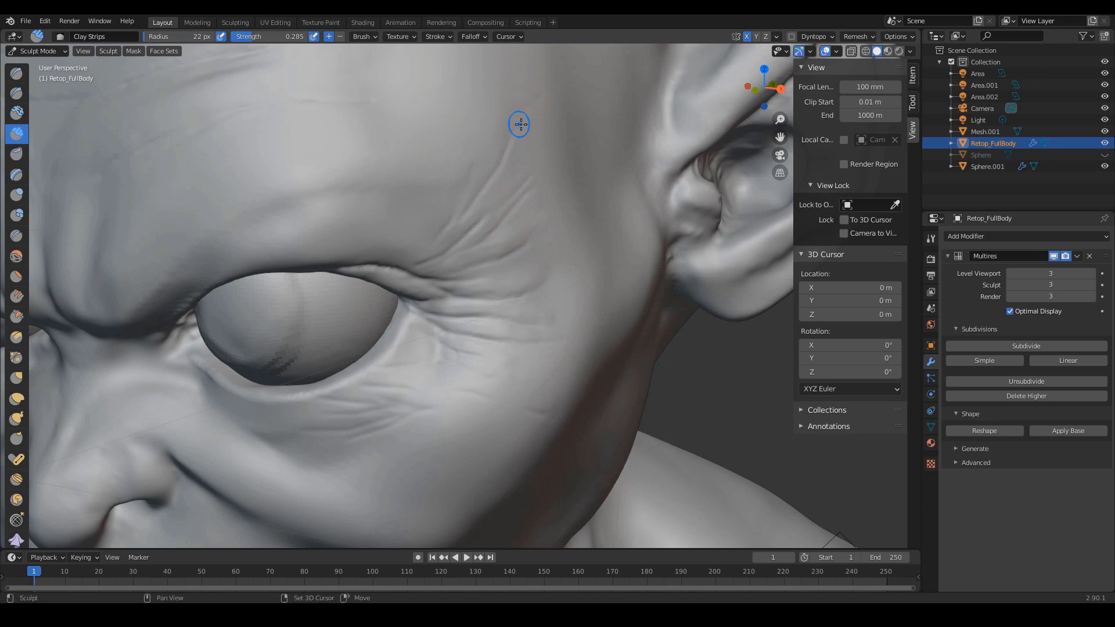
- Soften the crow's feet towards the temple and the wrinkles under the eye with the Smooth brush at 0.170 strength
{"action": "mouse_move", "coordinate": [540, 197]}
{"action": "middle_mouse_down", "text": "ctrl"}
{"action": "mouse_move", "coordinate": [552, 241]}
{"action": "mouse_move", "coordinate": [521, 342]}
{"action": "mouse_move", "coordinate": [513, 325]}
{"action": "mouse_move", "coordinate": [368, 261]}
{"action": "middle_mouse_up", "text": "ctrl"}
{"action": "key", "text": "shift+s"}
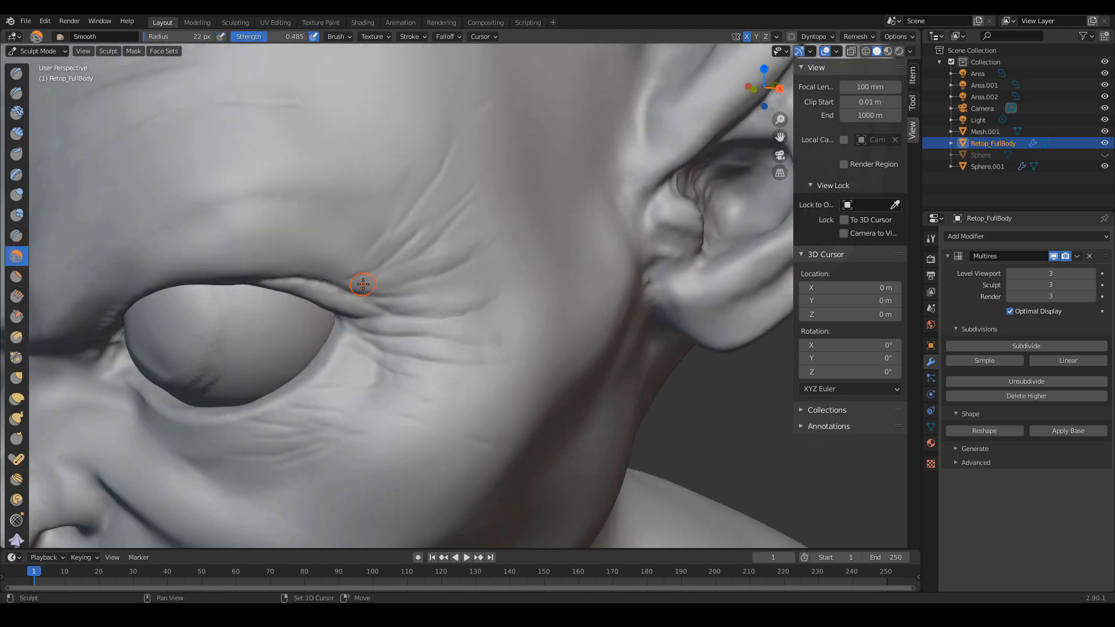
{"action": "key", "text": "shift+f"}
{"action": "left_click", "coordinate": [372, 244]}
{"action": "left_click_drag", "start_coordinate": [416, 188], "coordinate": [453, 126]}
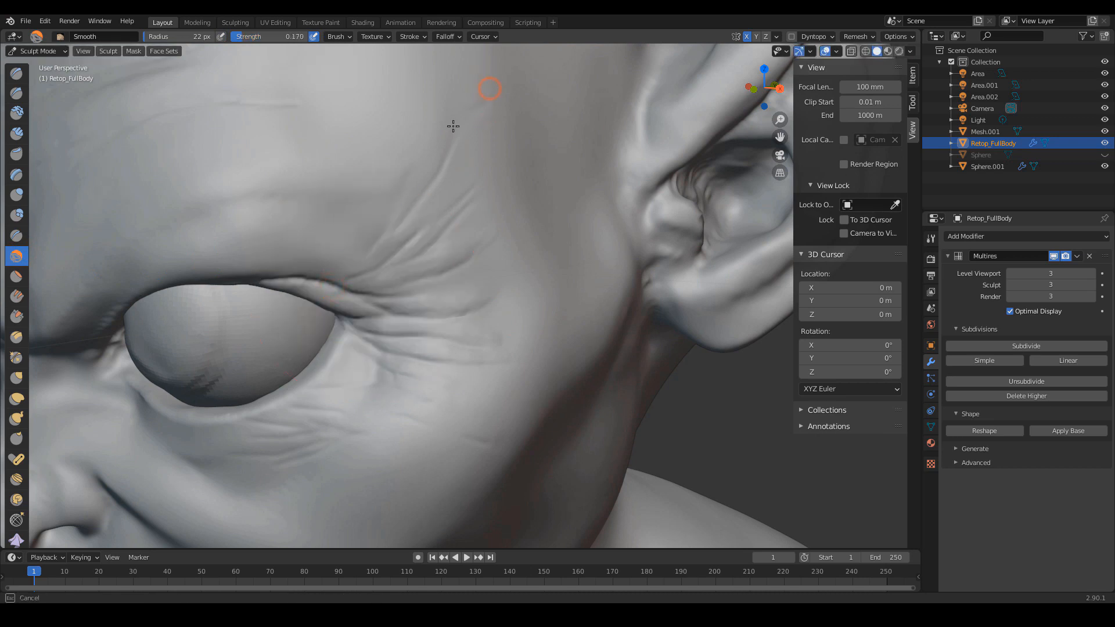
{"action": "mouse_move", "coordinate": [342, 269]}
{"action": "left_mouse_down"}
{"action": "mouse_move", "coordinate": [390, 262]}
{"action": "mouse_move", "coordinate": [473, 200]}
{"action": "left_mouse_up"}
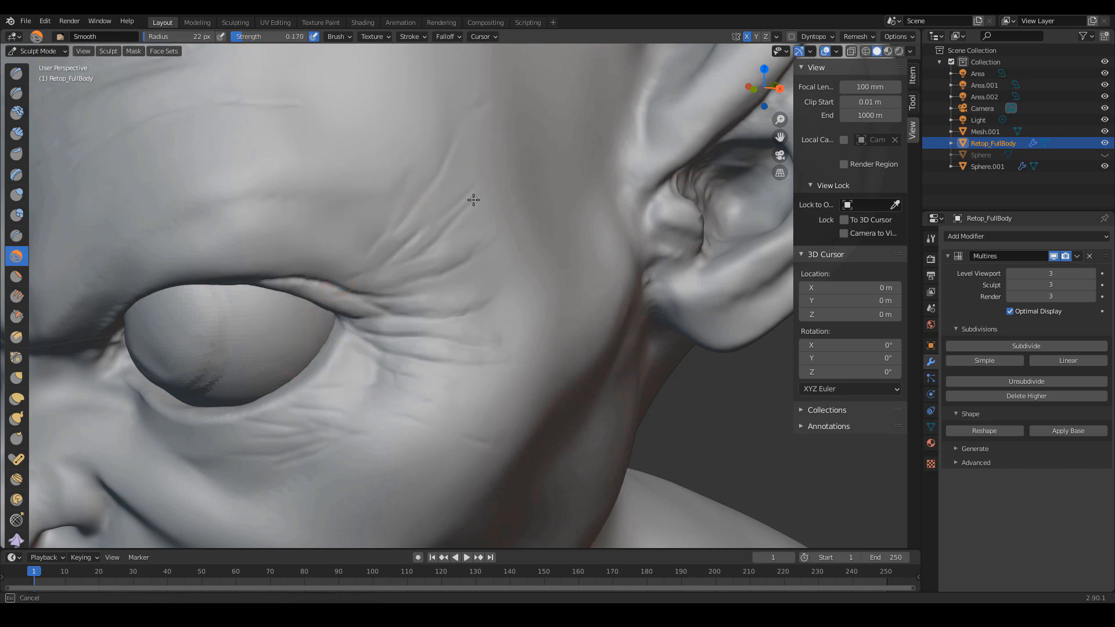
{"action": "left_click_drag", "start_coordinate": [390, 248], "coordinate": [514, 179]}
{"action": "scroll", "coordinate": [477, 312], "scroll_direction": "up", "scroll_amount": 3}
{"action": "middle_click_drag", "start_coordinate": [477, 311], "coordinate": [511, 308]}
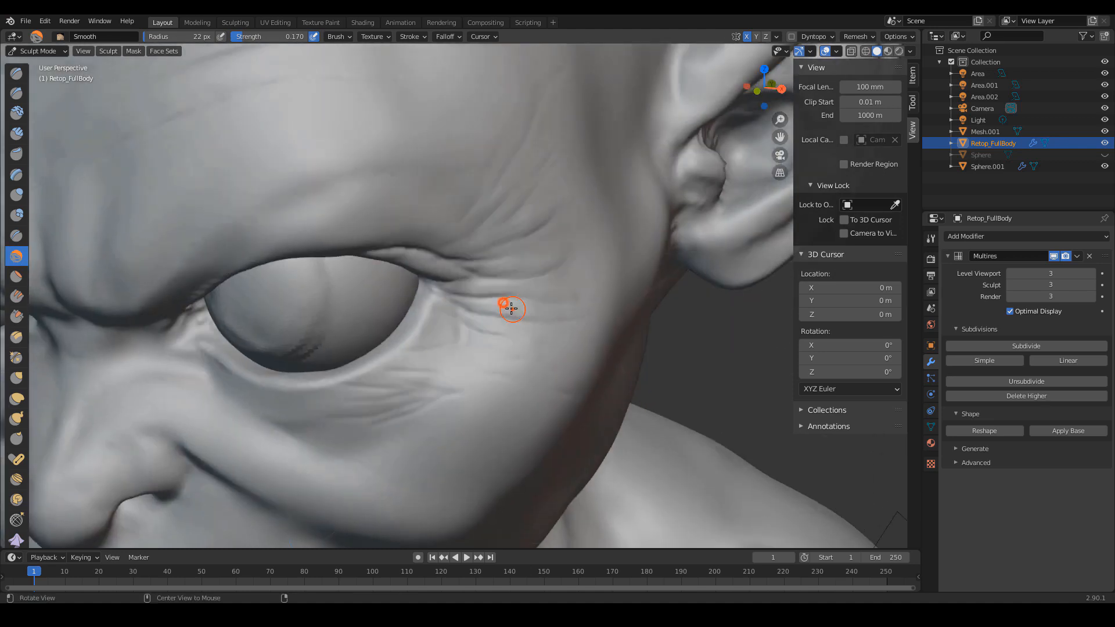
{"action": "left_click_drag", "start_coordinate": [459, 382], "coordinate": [421, 414]}
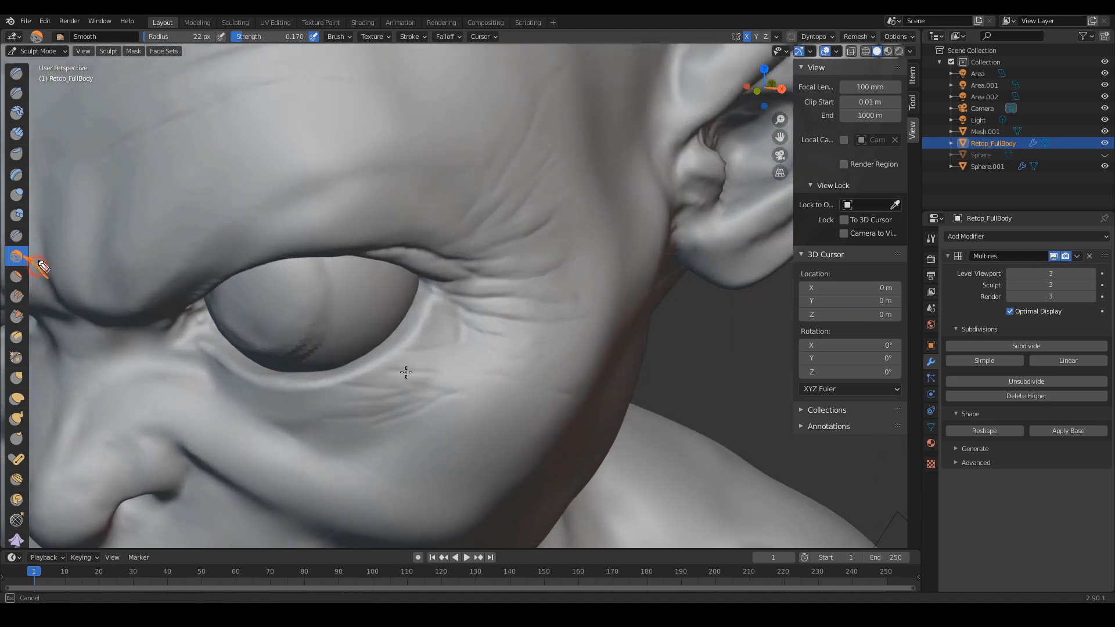
{"action": "left_click_drag", "start_coordinate": [533, 63], "coordinate": [622, 163]}
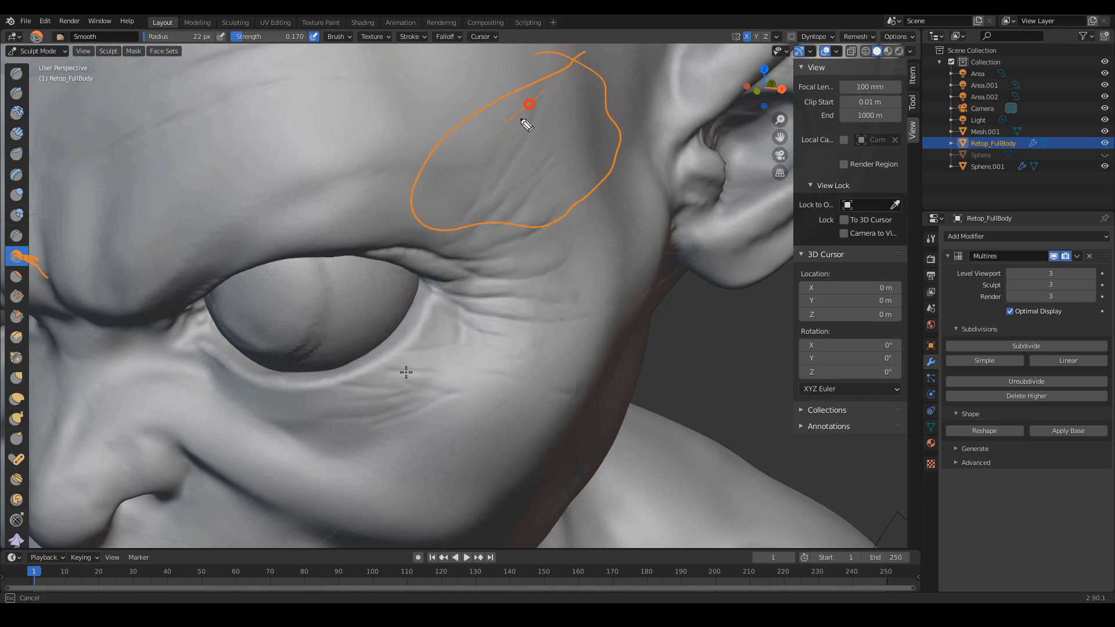
{"action": "left_click_drag", "start_coordinate": [523, 121], "coordinate": [486, 193]}
{"action": "left_click_drag", "start_coordinate": [543, 167], "coordinate": [539, 197]}
{"action": "key", "text": "shift+F9"}
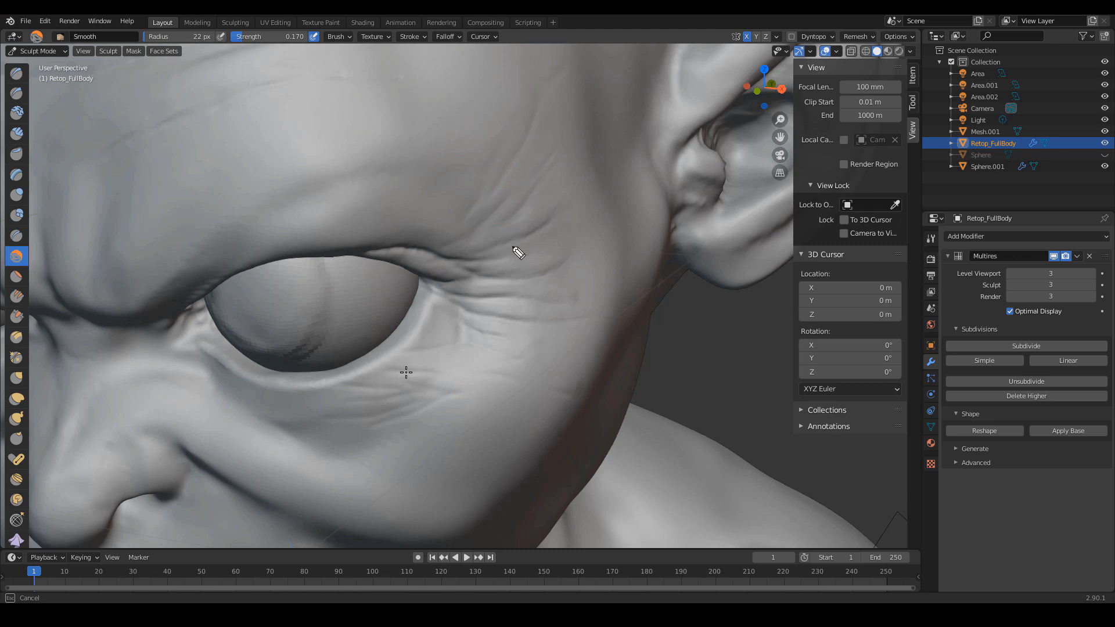
{"action": "left_click_drag", "start_coordinate": [415, 234], "coordinate": [601, 137]}
{"action": "left_click_drag", "start_coordinate": [545, 82], "coordinate": [594, 147]}
{"action": "left_click_drag", "start_coordinate": [625, 184], "coordinate": [518, 212]}
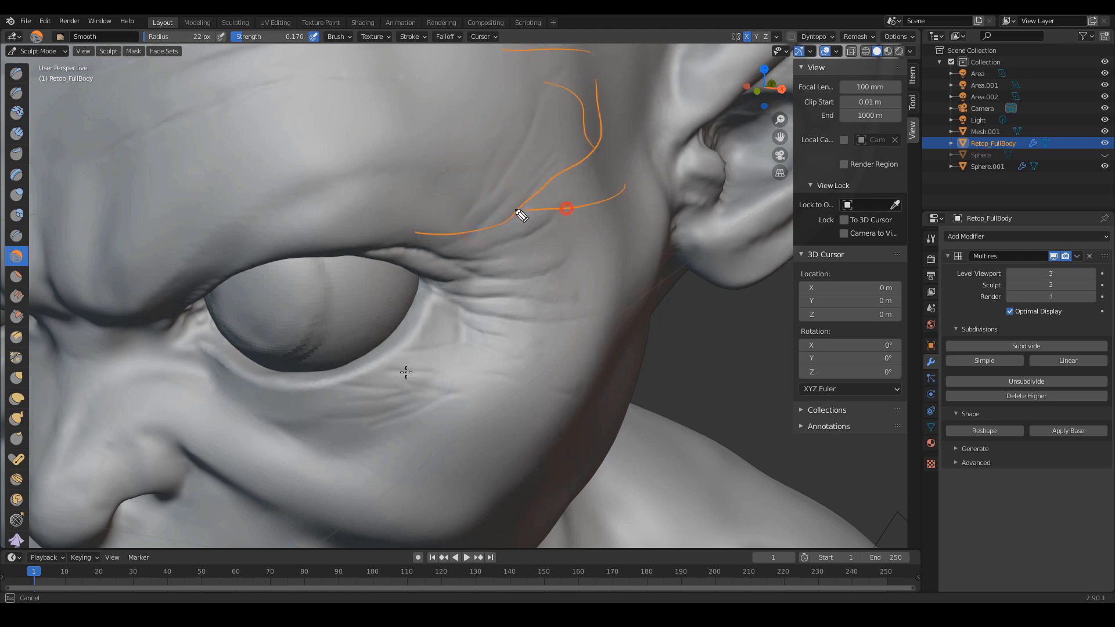
{"action": "left_click_drag", "start_coordinate": [421, 261], "coordinate": [588, 302]}
{"action": "left_click_drag", "start_coordinate": [511, 337], "coordinate": [434, 257]}
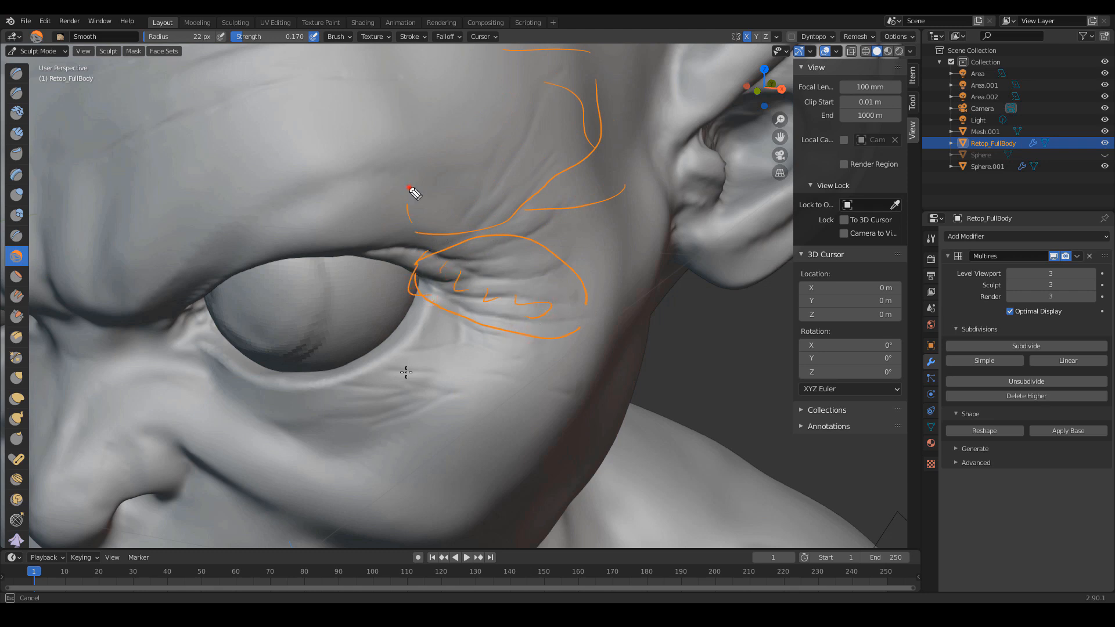
{"action": "left_click_drag", "start_coordinate": [409, 188], "coordinate": [616, 134]}
{"action": "left_click_drag", "start_coordinate": [558, 194], "coordinate": [650, 126]}
{"action": "key", "text": "Escape"}
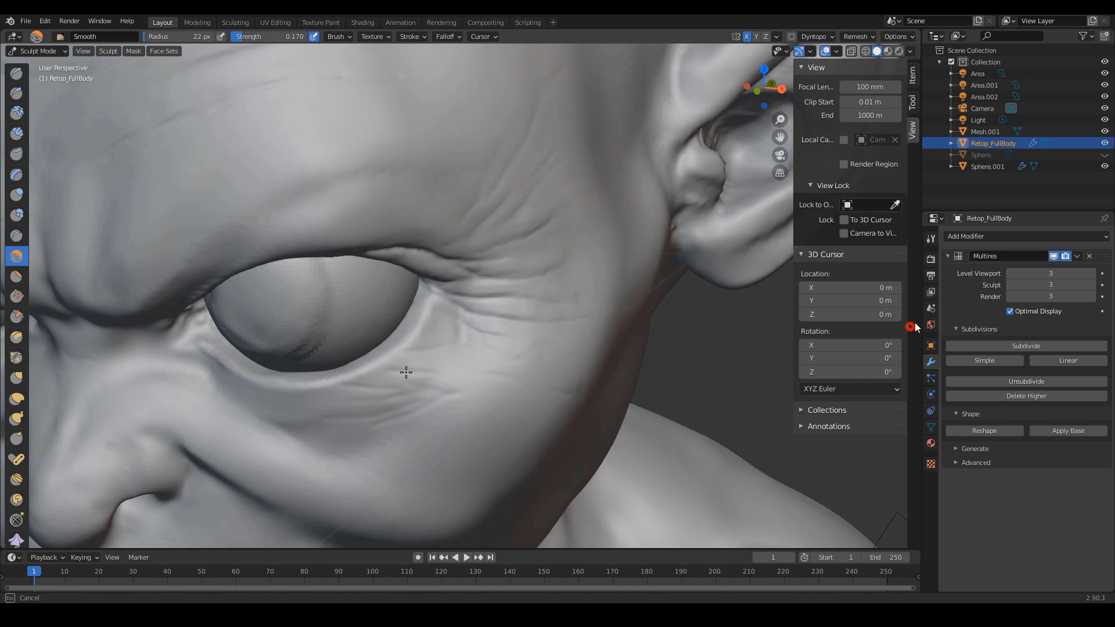
- Flatten the rim of the lower eyelid from the inner to the outer corner with the Scrape brush at 40 px and 1.000 strength
{"action": "mouse_move", "coordinate": [440, 364]}
{"action": "left_mouse_down", "text": "ctrl+alt"}
{"action": "mouse_move", "coordinate": [449, 378]}
{"action": "mouse_move", "coordinate": [545, 333]}
{"action": "mouse_move", "coordinate": [537, 340]}
{"action": "mouse_move", "coordinate": [488, 271]}
{"action": "mouse_move", "coordinate": [529, 380]}
{"action": "left_mouse_up", "text": "ctrl+alt"}
{"action": "mouse_move", "coordinate": [668, 401]}
{"action": "left_mouse_down", "text": "alt+shift"}
{"action": "mouse_move", "coordinate": [498, 383]}
{"action": "mouse_move", "coordinate": [573, 369]}
{"action": "mouse_move", "coordinate": [640, 285]}
{"action": "mouse_move", "coordinate": [615, 322]}
{"action": "left_mouse_up", "text": "alt+shift"}
{"action": "mouse_move", "coordinate": [615, 327]}
{"action": "left_mouse_down", "text": "alt"}
{"action": "mouse_move", "coordinate": [625, 316]}
{"action": "mouse_move", "coordinate": [583, 391]}
{"action": "mouse_move", "coordinate": [593, 361]}
{"action": "left_mouse_up", "text": "alt"}
{"action": "key", "text": "shift+t"}
{"action": "mouse_move", "coordinate": [357, 361]}
{"action": "left_mouse_down"}
{"action": "mouse_move", "coordinate": [443, 394]}
{"action": "mouse_move", "coordinate": [531, 397]}
{"action": "left_mouse_up"}
{"action": "left_click_drag", "start_coordinate": [626, 346], "coordinate": [640, 323]}
{"action": "left_click_drag", "start_coordinate": [604, 356], "coordinate": [649, 295]}
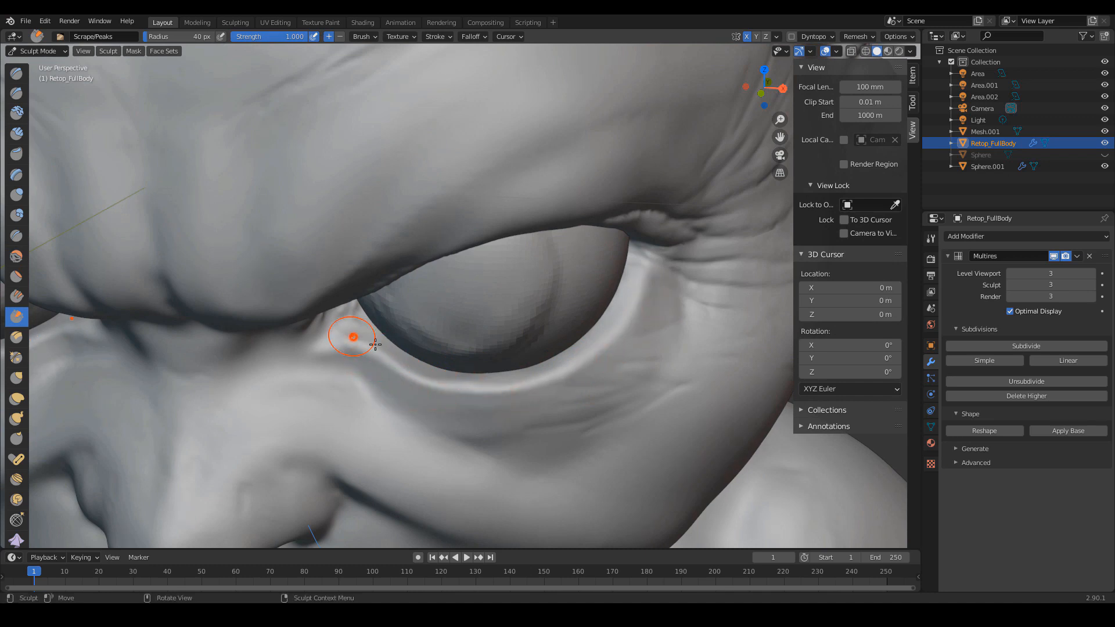
{"action": "mouse_move", "coordinate": [362, 340]}
{"action": "left_mouse_down"}
{"action": "mouse_move", "coordinate": [452, 375]}
{"action": "mouse_move", "coordinate": [505, 378]}
{"action": "mouse_move", "coordinate": [598, 349]}
{"action": "left_mouse_up"}
- Build up the small tear duct bump at the eye's inner corner with Clay Strips at a 32 px radius and 0.285 strength
{"action": "middle_click_drag", "start_coordinate": [543, 336], "coordinate": [507, 340]}
{"action": "middle_click_drag", "start_coordinate": [333, 306], "coordinate": [430, 341], "text": "shift"}
{"action": "mouse_move", "coordinate": [430, 341]}
{"action": "middle_mouse_down"}
{"action": "mouse_move", "coordinate": [458, 316]}
{"action": "mouse_move", "coordinate": [418, 256]}
{"action": "mouse_move", "coordinate": [423, 281]}
{"action": "middle_mouse_up"}
{"action": "key", "text": "c"}
{"action": "key", "text": "f"}
{"action": "left_click", "coordinate": [418, 265]}
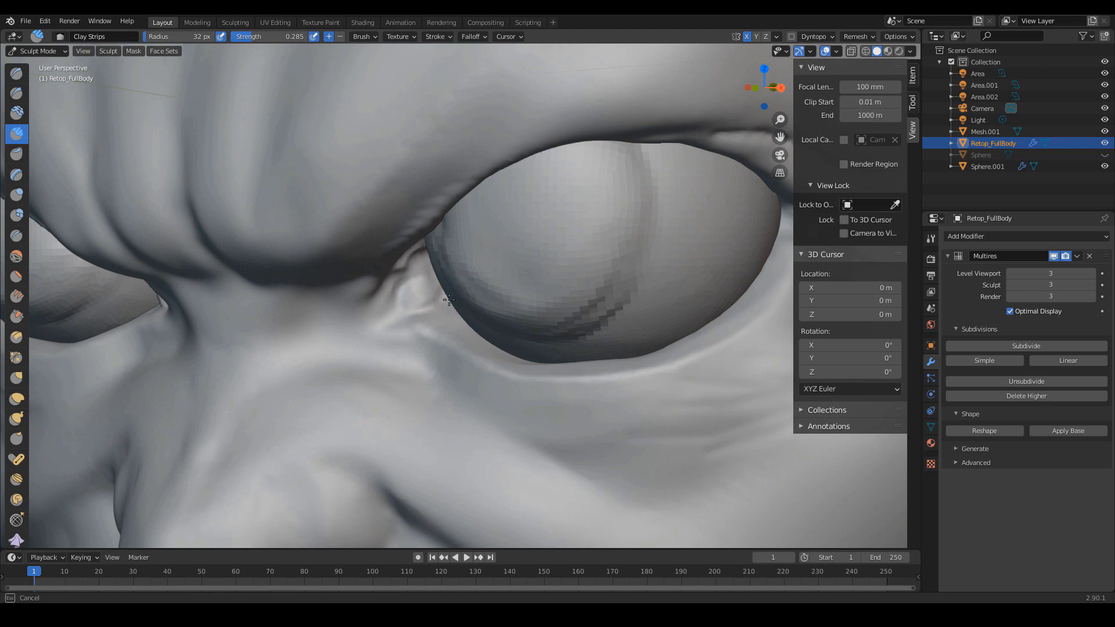
{"action": "left_click_drag", "start_coordinate": [412, 302], "coordinate": [408, 295]}
{"action": "middle_click_drag", "start_coordinate": [412, 297], "coordinate": [433, 314]}
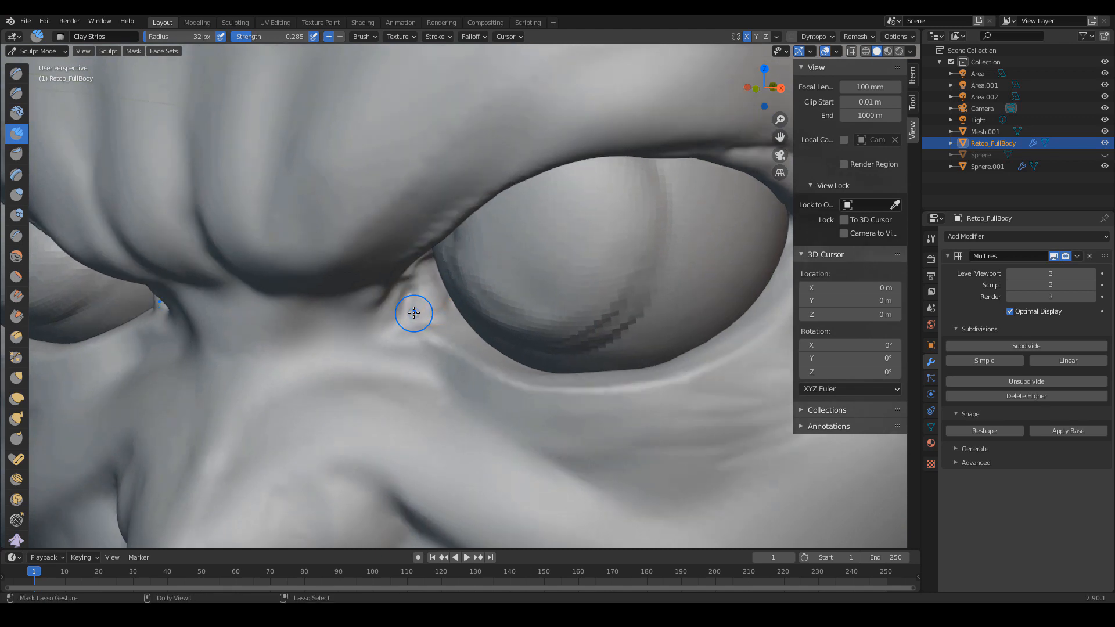
- Define the creases around the tear duct at the eye's inner corner with Draw Sharp at 23 px and 0.424 strength
{"action": "key", "text": "d"}
{"action": "left_click_drag", "start_coordinate": [400, 284], "coordinate": [381, 317], "text": "ctrl"}
{"action": "left_click_drag", "start_coordinate": [385, 311], "coordinate": [392, 339], "text": "ctrl"}
{"action": "mouse_move", "coordinate": [386, 333]}
{"action": "left_mouse_down", "text": "ctrl"}
{"action": "mouse_move", "coordinate": [429, 333]}
{"action": "mouse_move", "coordinate": [377, 330]}
{"action": "mouse_move", "coordinate": [403, 295]}
{"action": "mouse_move", "coordinate": [424, 297]}
{"action": "mouse_move", "coordinate": [389, 326]}
{"action": "mouse_move", "coordinate": [381, 317]}
{"action": "mouse_move", "coordinate": [401, 304]}
{"action": "mouse_move", "coordinate": [385, 300]}
{"action": "left_mouse_up", "text": "ctrl"}
{"action": "middle_click_drag", "start_coordinate": [413, 296], "coordinate": [487, 313], "text": "ctrl"}
{"action": "mouse_move", "coordinate": [488, 313]}
{"action": "middle_mouse_down"}
{"action": "mouse_move", "coordinate": [535, 306]}
{"action": "mouse_move", "coordinate": [511, 285]}
{"action": "middle_mouse_up"}
{"action": "left_click_drag", "start_coordinate": [491, 274], "coordinate": [472, 288]}
{"action": "middle_click_drag", "start_coordinate": [497, 301], "coordinate": [534, 369], "text": "ctrl"}
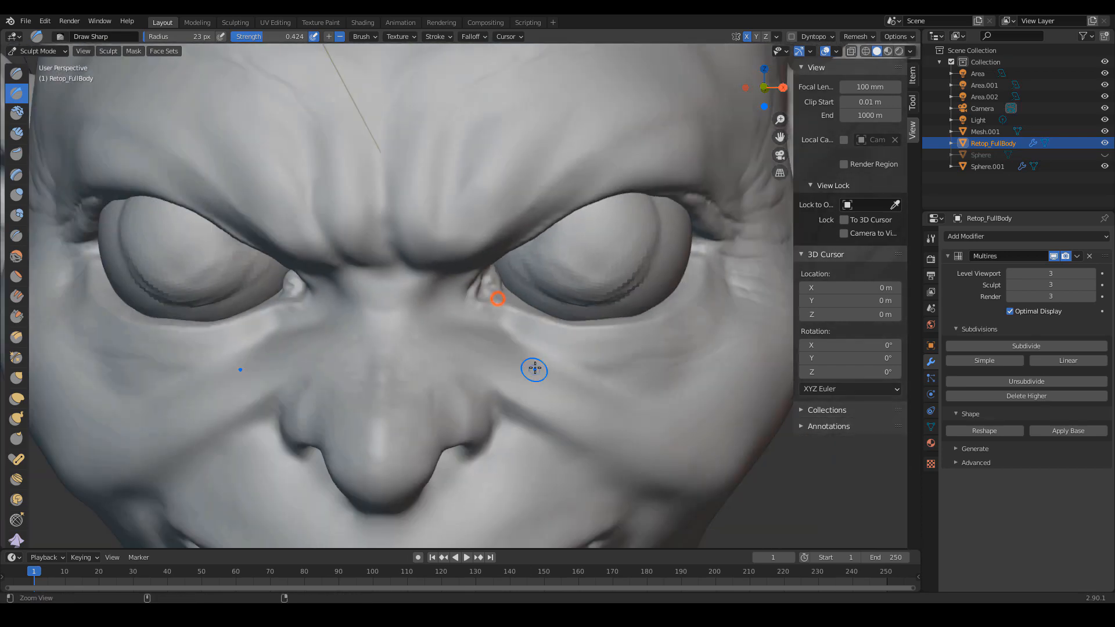
{"action": "middle_click_drag", "start_coordinate": [570, 335], "coordinate": [550, 325], "text": "ctrl"}
{"action": "scroll", "coordinate": [550, 326], "scroll_direction": "down", "scroll_amount": 5}
{"action": "scroll", "coordinate": [510, 282], "scroll_direction": "up", "scroll_amount": 6}
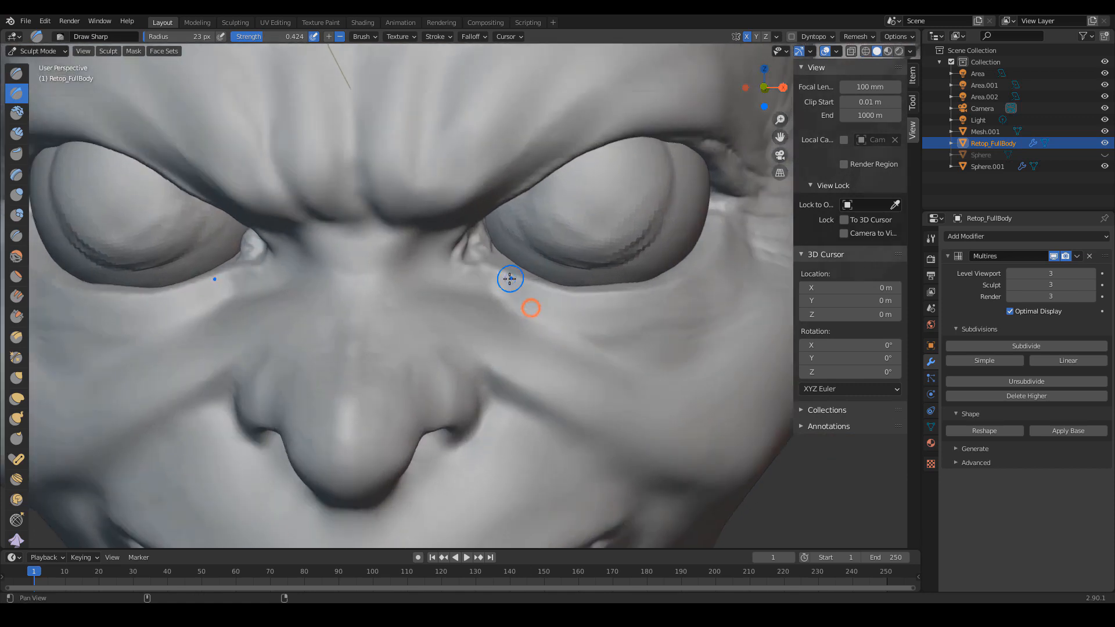
- Carve and soften fine wrinkles running from the eye's inner corner onto the nose bridge with Draw Sharp at a 12 px radius
{"action": "mouse_move", "coordinate": [462, 262]}
{"action": "left_mouse_down", "text": "alt+shift"}
{"action": "mouse_move", "coordinate": [510, 307]}
{"action": "mouse_move", "coordinate": [490, 291]}
{"action": "mouse_move", "coordinate": [433, 290]}
{"action": "left_mouse_up", "text": "alt+shift"}
{"action": "key", "text": "bracketleft"}
{"action": "key", "text": "f"}
{"action": "left_click", "coordinate": [467, 297]}
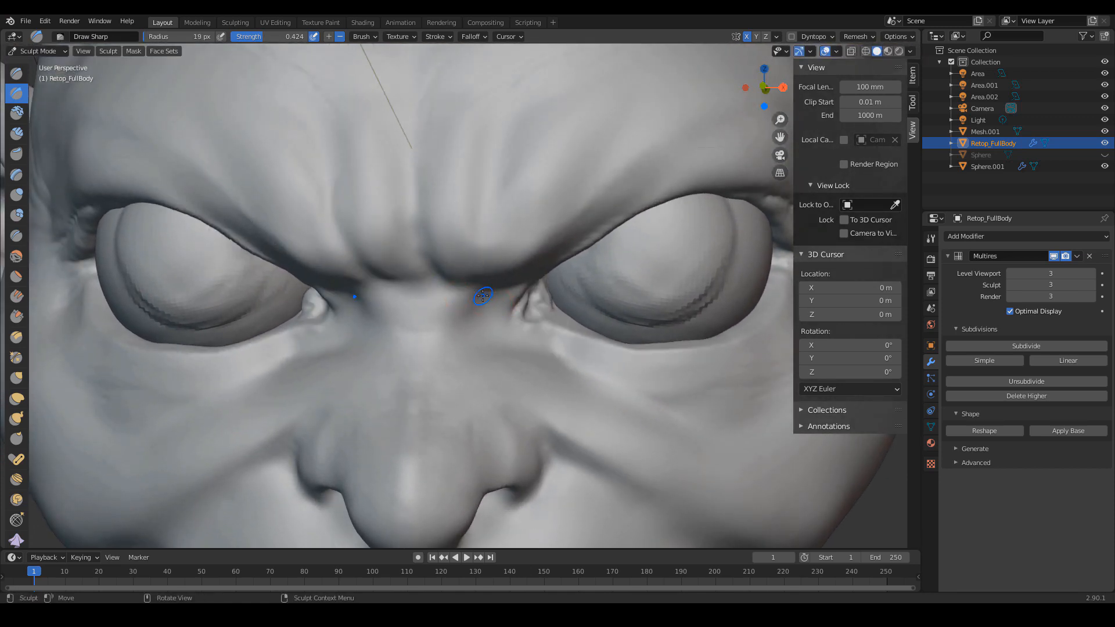
{"action": "key", "text": "f"}
{"action": "left_click", "coordinate": [484, 295]}
{"action": "mouse_move", "coordinate": [497, 300]}
{"action": "left_mouse_down"}
{"action": "mouse_move", "coordinate": [454, 315]}
{"action": "mouse_move", "coordinate": [441, 349]}
{"action": "left_mouse_up"}
{"action": "left_click_drag", "start_coordinate": [483, 313], "coordinate": [448, 335], "text": "shift"}
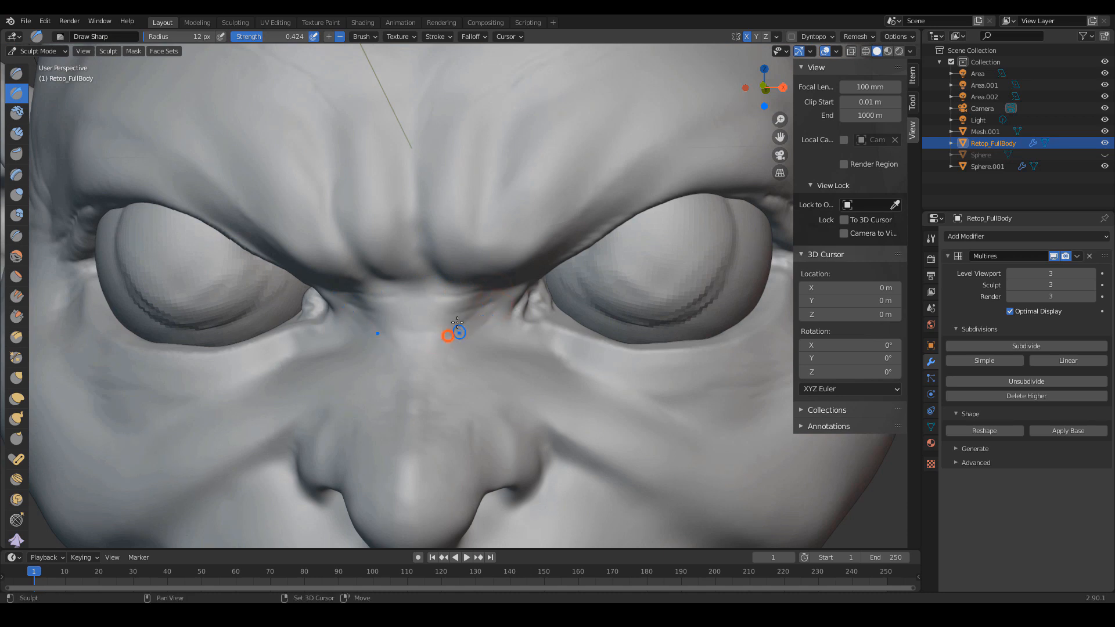
{"action": "mouse_move", "coordinate": [504, 298]}
{"action": "left_mouse_down", "text": "shift"}
{"action": "mouse_move", "coordinate": [459, 326]}
{"action": "mouse_move", "coordinate": [445, 355]}
{"action": "left_mouse_up", "text": "shift"}
{"action": "left_click_drag", "start_coordinate": [501, 330], "coordinate": [420, 372], "text": "shift"}
- Soften the creases beside the tear duct and add a fine wrinkle below the inner eye corner with Draw Sharp at 12 px
{"action": "scroll", "coordinate": [515, 333], "scroll_direction": "down", "scroll_amount": 2}
{"action": "mouse_move", "coordinate": [552, 314]}
{"action": "middle_mouse_down"}
{"action": "mouse_move", "coordinate": [559, 305]}
{"action": "mouse_move", "coordinate": [543, 321]}
{"action": "middle_mouse_up"}
{"action": "scroll", "coordinate": [583, 316], "scroll_direction": "up", "scroll_amount": 1}
{"action": "scroll", "coordinate": [588, 318], "scroll_direction": "up", "scroll_amount": 1}
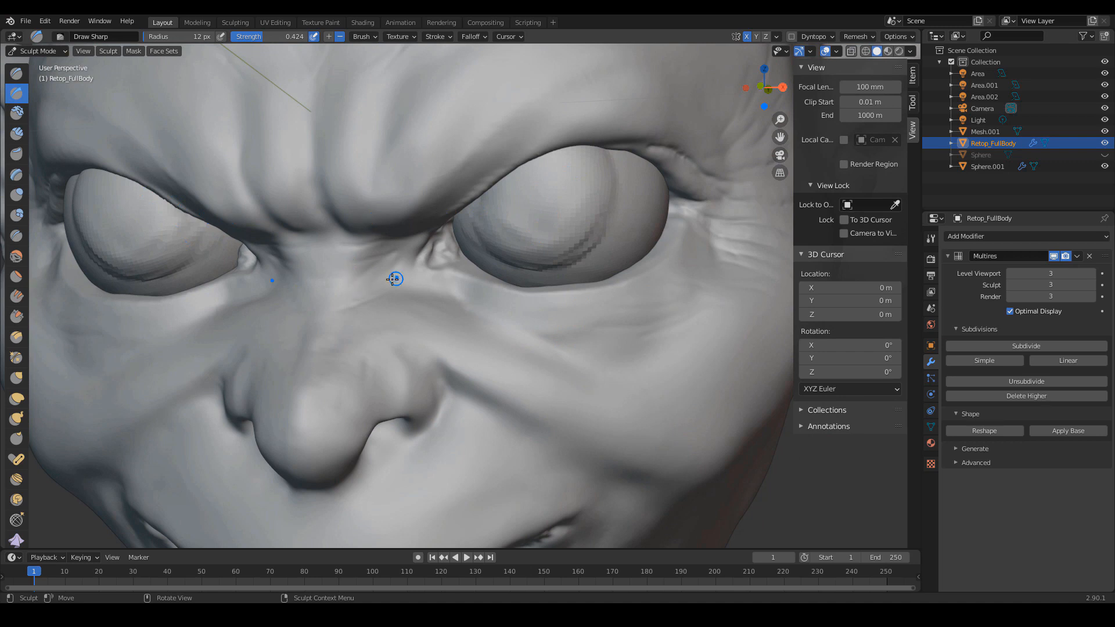
{"action": "mouse_move", "coordinate": [417, 250]}
{"action": "left_mouse_down", "text": "shift"}
{"action": "mouse_move", "coordinate": [396, 262]}
{"action": "mouse_move", "coordinate": [400, 284]}
{"action": "mouse_move", "coordinate": [450, 290]}
{"action": "left_mouse_up", "text": "shift"}
{"action": "left_click_drag", "start_coordinate": [378, 301], "coordinate": [460, 302]}
{"action": "middle_click_drag", "start_coordinate": [465, 353], "coordinate": [449, 353]}
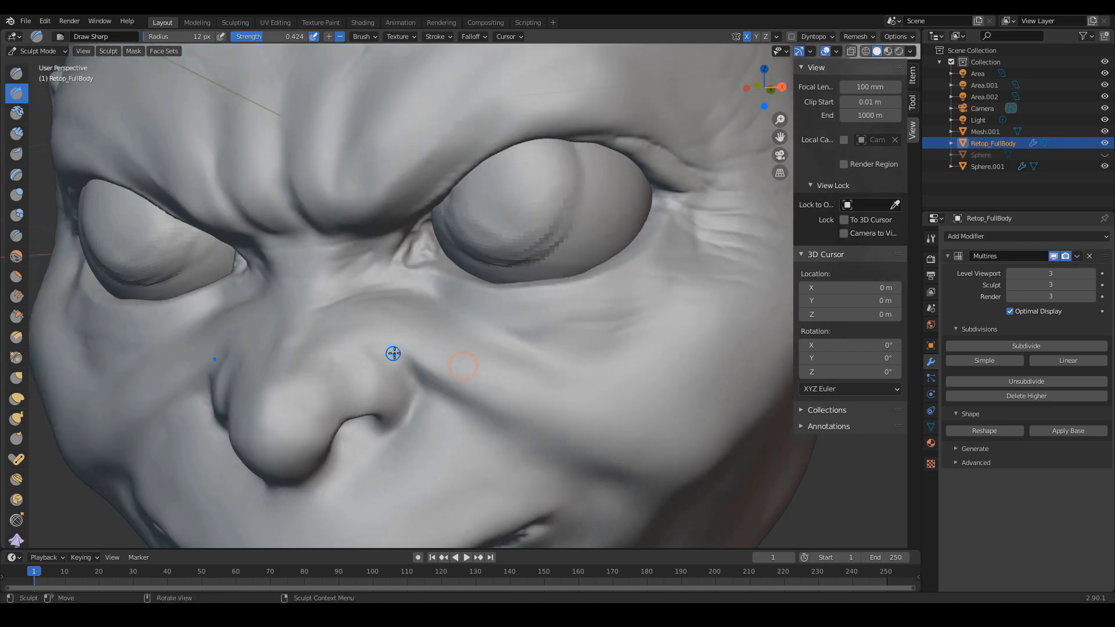
- Carve the crease around the upper edge of the nostril wing with Draw Sharp at a 19 px radius
{"action": "key", "text": "f"}
{"action": "left_click", "coordinate": [399, 356]}
{"action": "mouse_move", "coordinate": [348, 343]}
{"action": "left_mouse_down"}
{"action": "mouse_move", "coordinate": [381, 349]}
{"action": "mouse_move", "coordinate": [449, 398]}
{"action": "left_mouse_up"}
- Cut a sharp nasolabial crease from the nostril wing down across the cheek with Draw Sharp at 19 px and 0.424 strength
{"action": "mouse_move", "coordinate": [436, 378]}
{"action": "middle_mouse_down"}
{"action": "mouse_move", "coordinate": [497, 371]}
{"action": "mouse_move", "coordinate": [540, 288]}
{"action": "middle_mouse_up"}
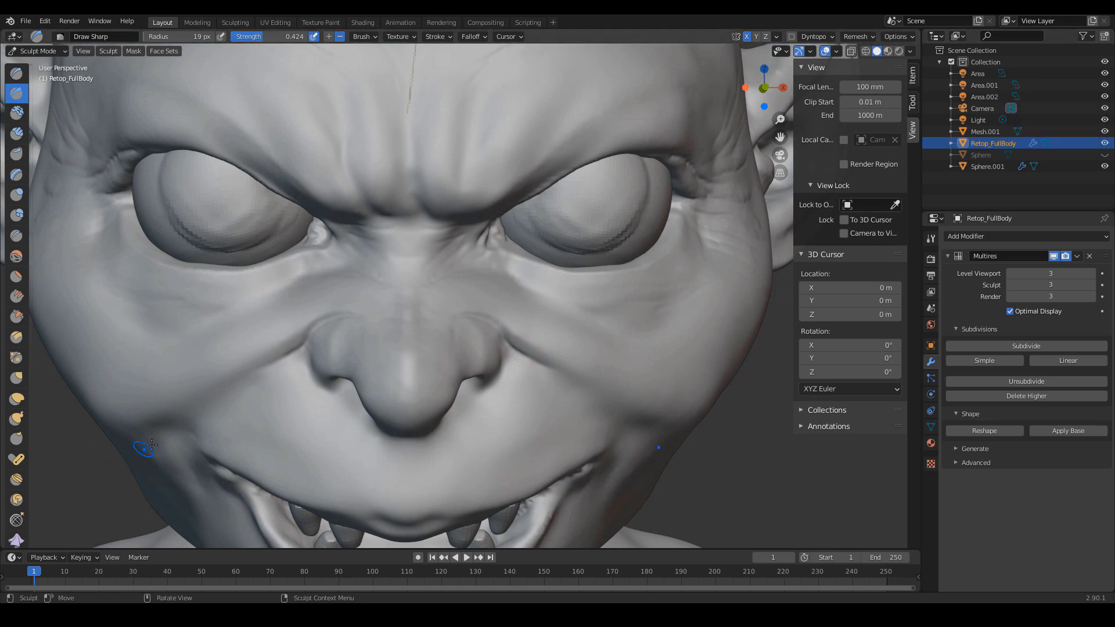
{"action": "mouse_move", "coordinate": [719, 488]}
{"action": "middle_mouse_down"}
{"action": "mouse_move", "coordinate": [737, 457]}
{"action": "mouse_move", "coordinate": [552, 378]}
{"action": "middle_mouse_up"}
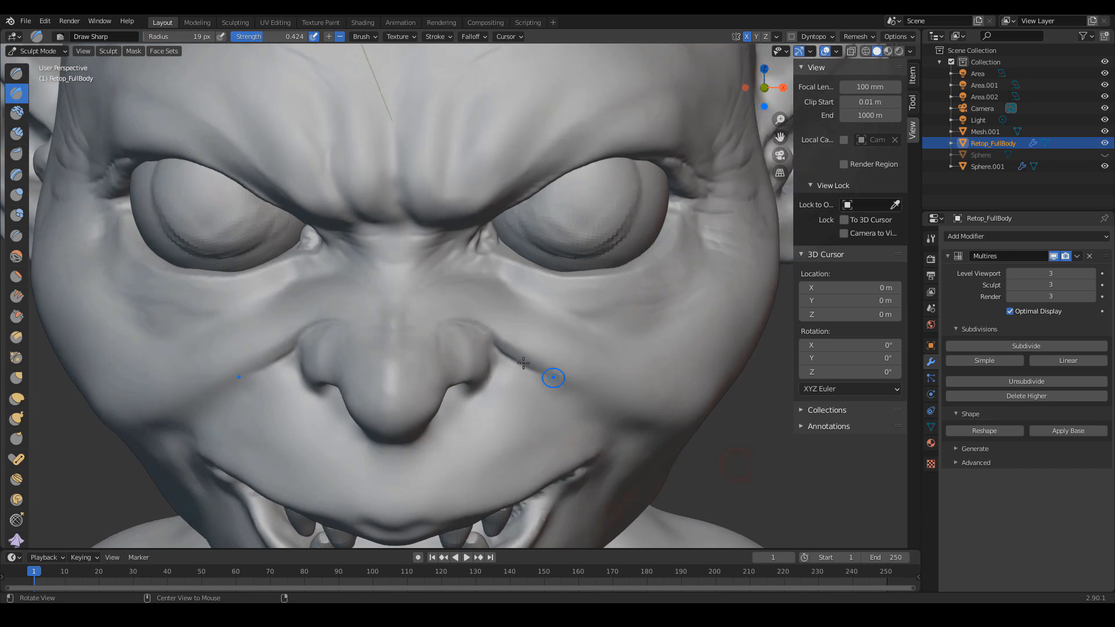
{"action": "key", "text": "d"}
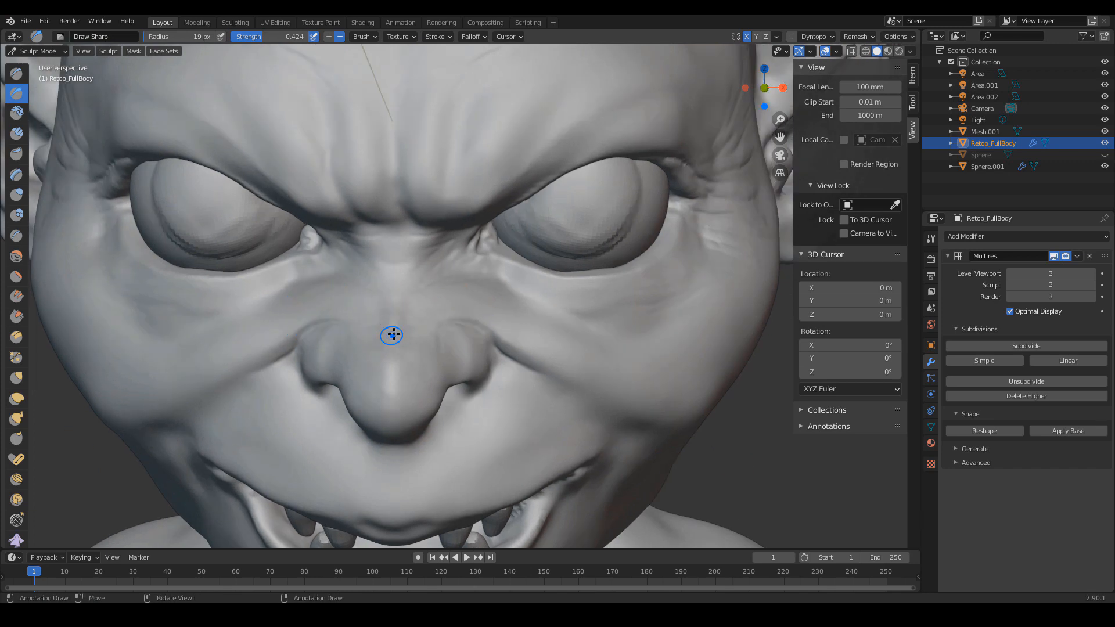
{"action": "mouse_move", "coordinate": [479, 334]}
{"action": "middle_mouse_down"}
{"action": "mouse_move", "coordinate": [485, 341]}
{"action": "mouse_move", "coordinate": [448, 319]}
{"action": "middle_mouse_up"}
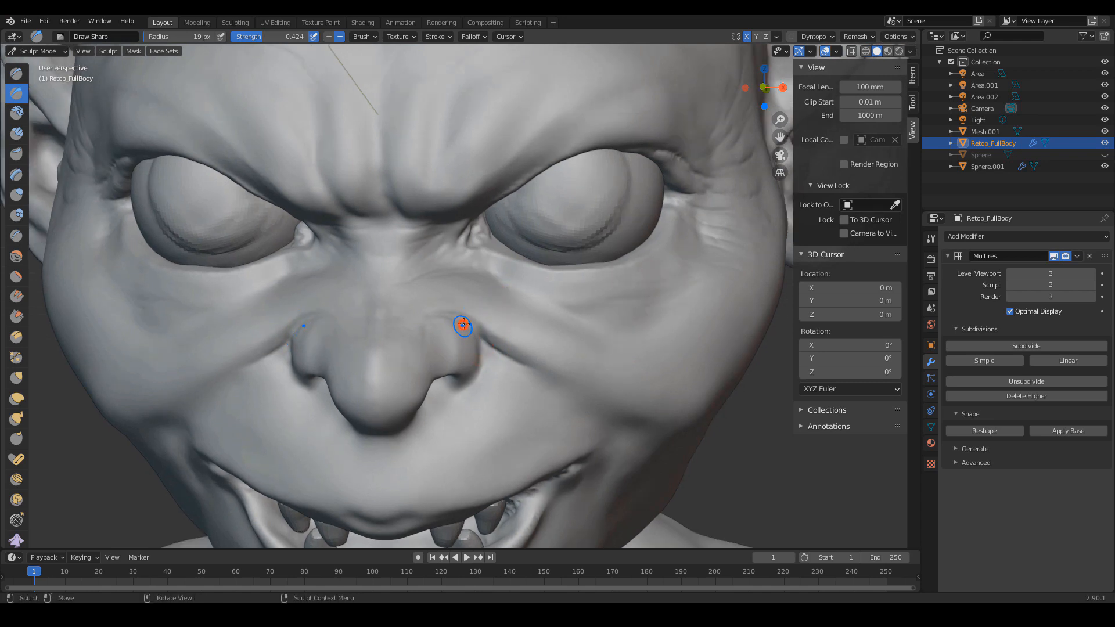
{"action": "left_click_drag", "start_coordinate": [462, 325], "coordinate": [550, 382]}
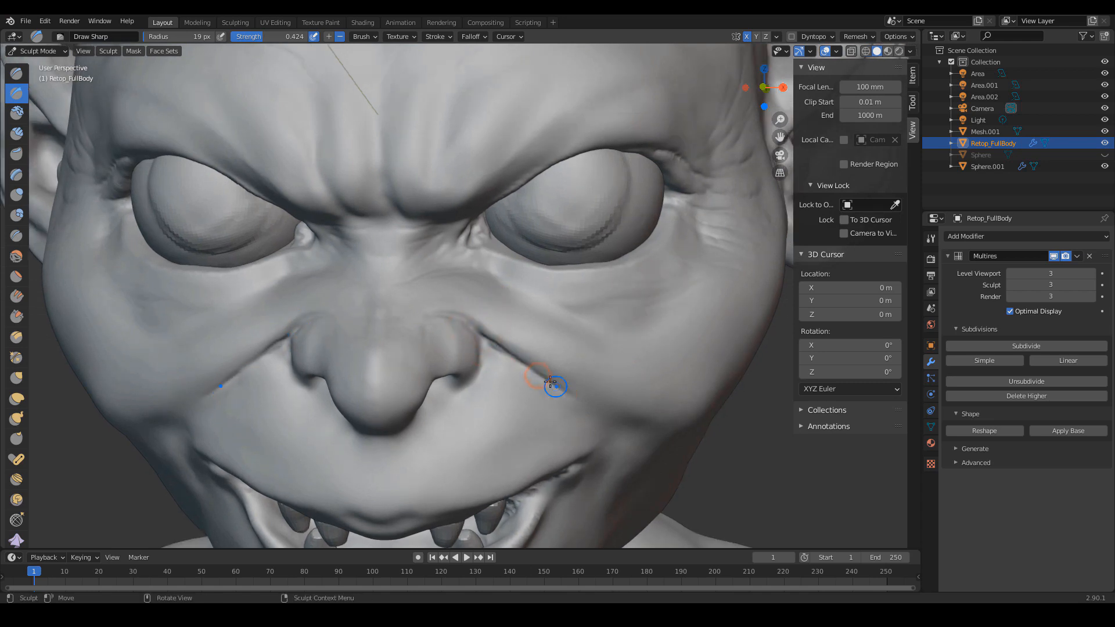
{"action": "scroll", "coordinate": [561, 390], "scroll_direction": "down", "scroll_amount": 3}
{"action": "middle_click_drag", "start_coordinate": [577, 336], "coordinate": [520, 259], "text": "shift"}
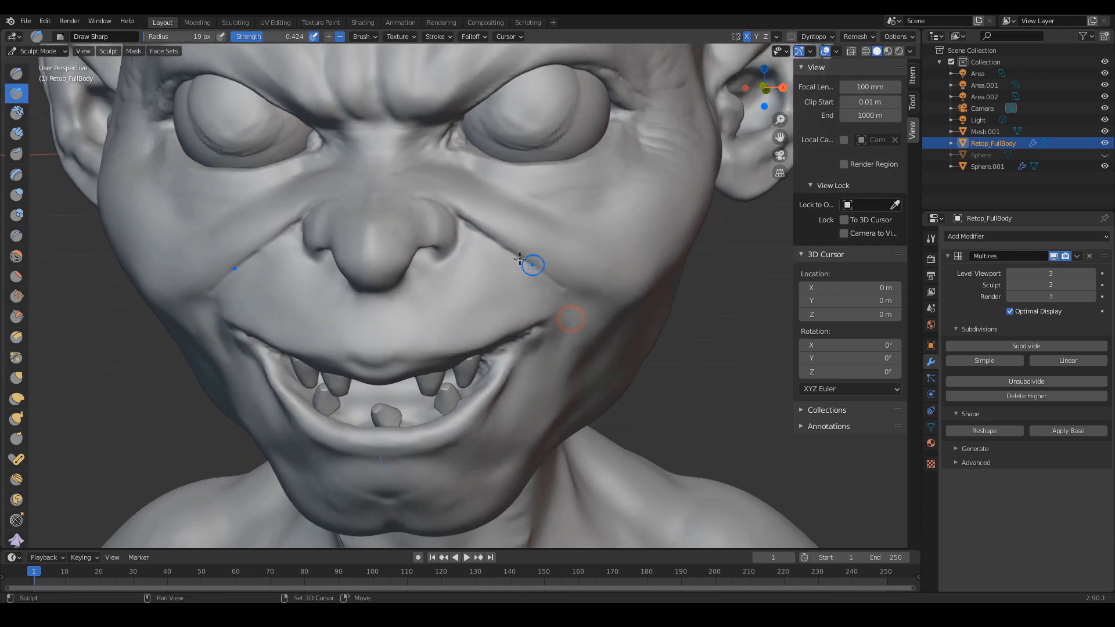
{"action": "left_click_drag", "start_coordinate": [520, 258], "coordinate": [516, 260]}
{"action": "middle_click_drag", "start_coordinate": [475, 227], "coordinate": [476, 227], "text": "shift"}
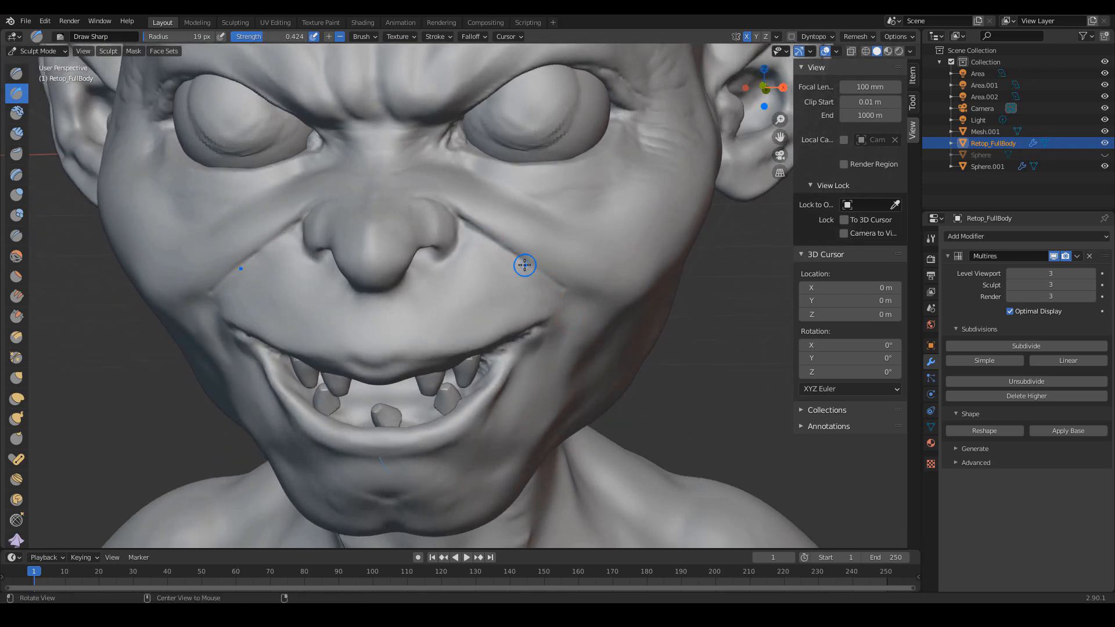
- Set the Multires modifier's sculpt level to 2
{"action": "left_click", "coordinate": [1009, 285]}
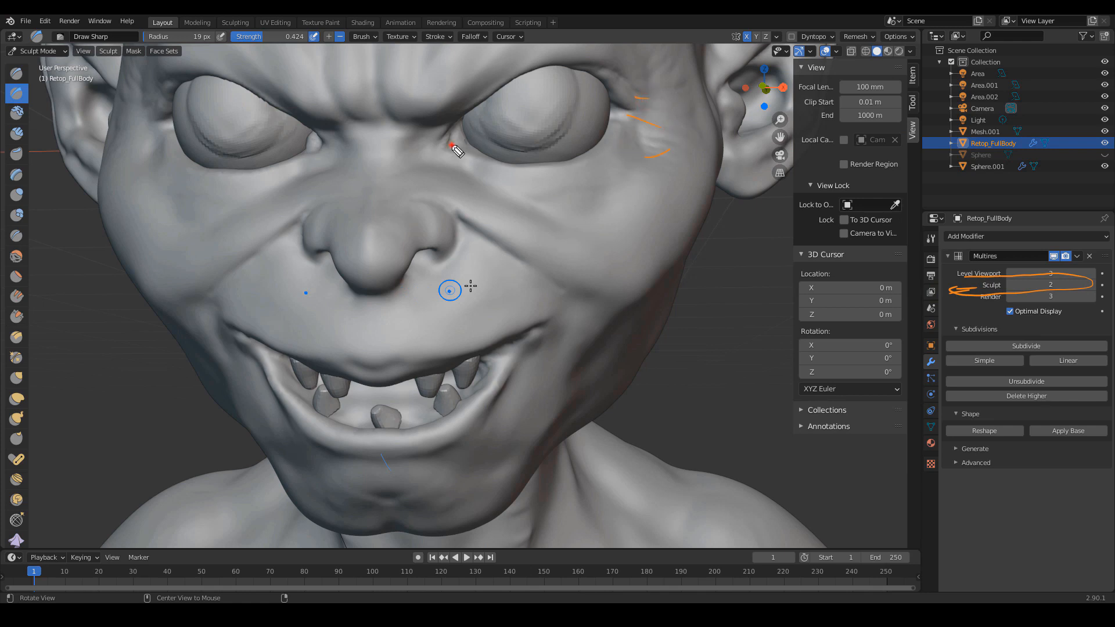
{"action": "mouse_move", "coordinate": [451, 146]}
{"action": "left_mouse_down"}
{"action": "mouse_move", "coordinate": [369, 148]}
{"action": "mouse_move", "coordinate": [388, 155]}
{"action": "left_mouse_up"}
{"action": "left_click_drag", "start_coordinate": [444, 91], "coordinate": [508, 57]}
{"action": "left_click_drag", "start_coordinate": [505, 58], "coordinate": [458, 87]}
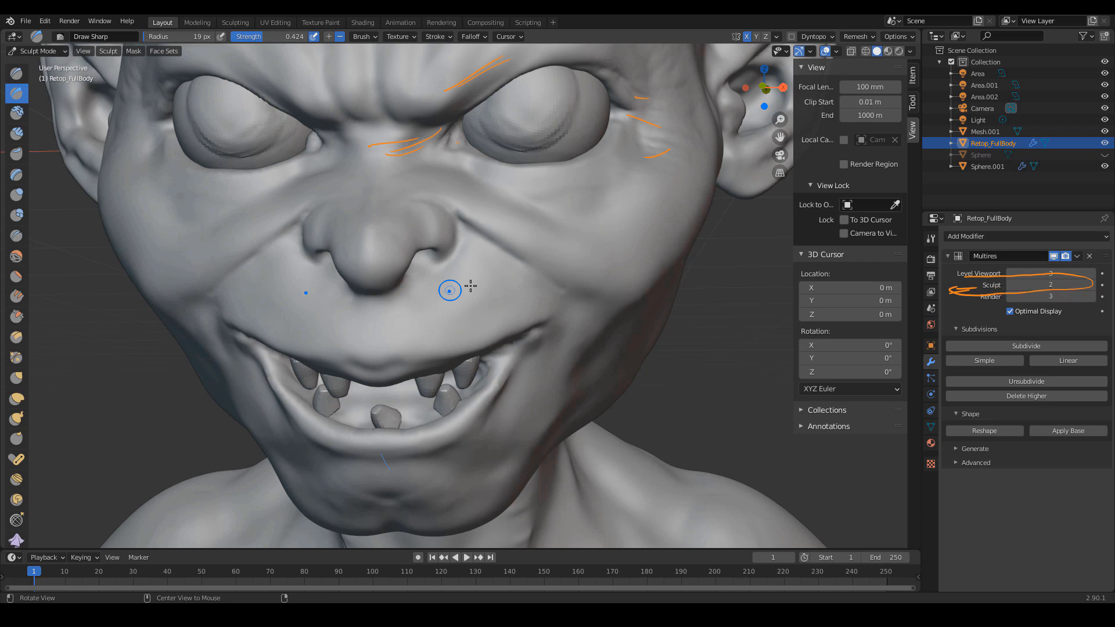
{"action": "key", "text": "Escape"}
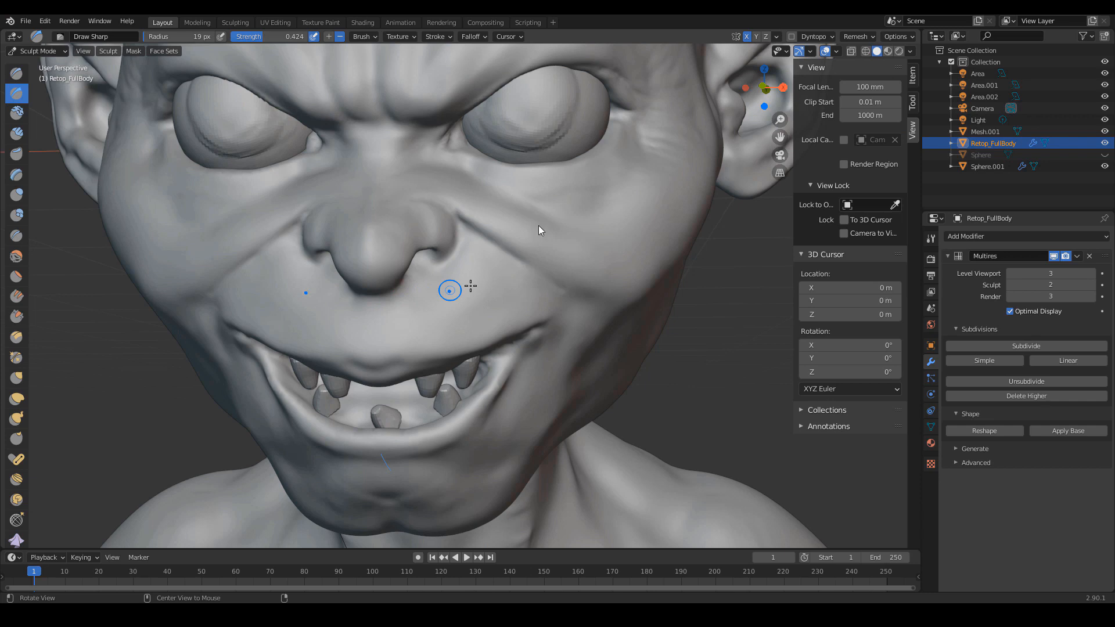
- Build up the side of the nose above the nostril wing with Clay Strips at a 29 px radius and 0.285 strength
{"action": "mouse_move", "coordinate": [470, 286]}
{"action": "middle_mouse_down"}
{"action": "mouse_move", "coordinate": [498, 275]}
{"action": "mouse_move", "coordinate": [506, 242]}
{"action": "middle_mouse_up"}
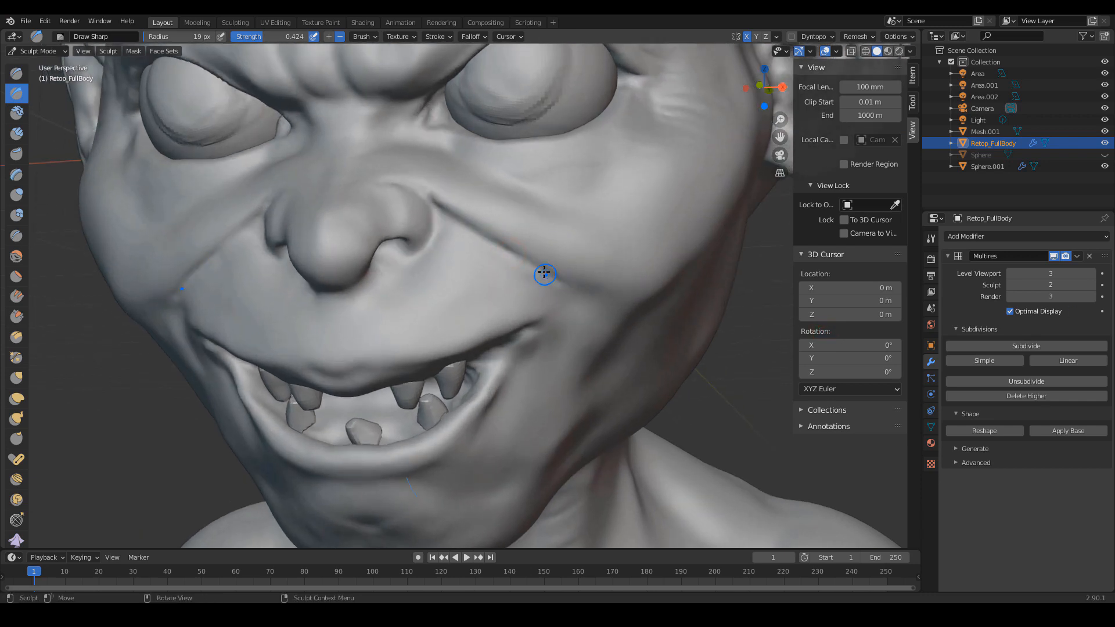
{"action": "mouse_move", "coordinate": [578, 308]}
{"action": "middle_mouse_down", "text": "ctrl"}
{"action": "mouse_move", "coordinate": [597, 309]}
{"action": "mouse_move", "coordinate": [540, 273]}
{"action": "mouse_move", "coordinate": [548, 278]}
{"action": "middle_mouse_up", "text": "ctrl"}
{"action": "key", "text": "c"}
{"action": "key", "text": "f"}
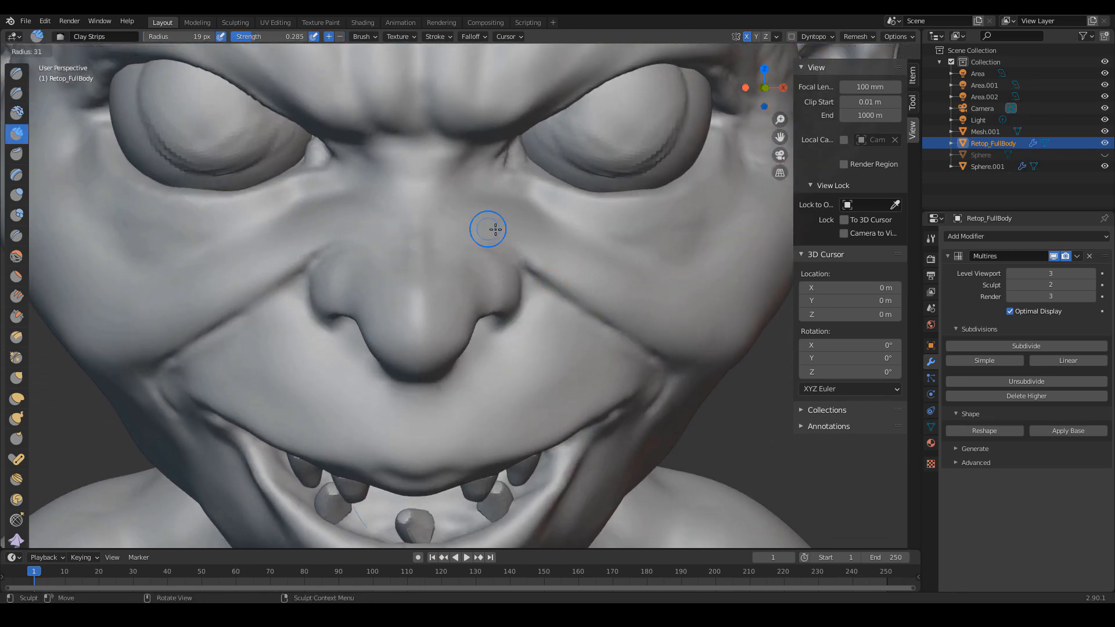
{"action": "left_click", "coordinate": [495, 229]}
{"action": "middle_click_drag", "start_coordinate": [495, 229], "coordinate": [461, 254]}
{"action": "middle_click_drag", "start_coordinate": [384, 253], "coordinate": [409, 260]}
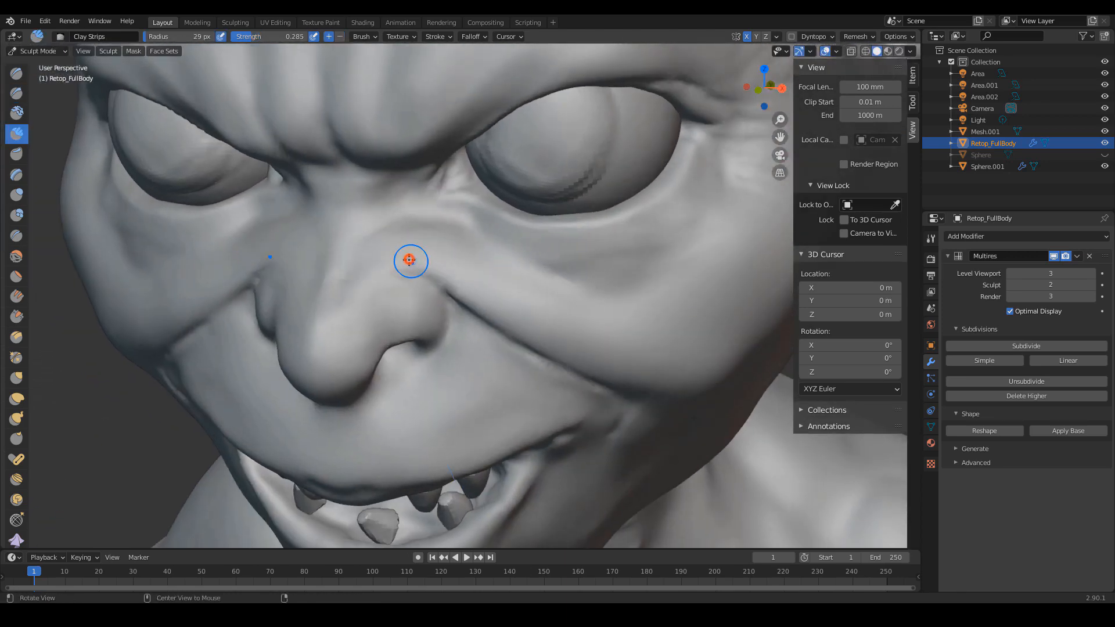
{"action": "left_click_drag", "start_coordinate": [410, 260], "coordinate": [396, 253]}
{"action": "mouse_move", "coordinate": [484, 294]}
{"action": "middle_mouse_down"}
{"action": "mouse_move", "coordinate": [577, 281]}
{"action": "mouse_move", "coordinate": [428, 261]}
{"action": "middle_mouse_up"}
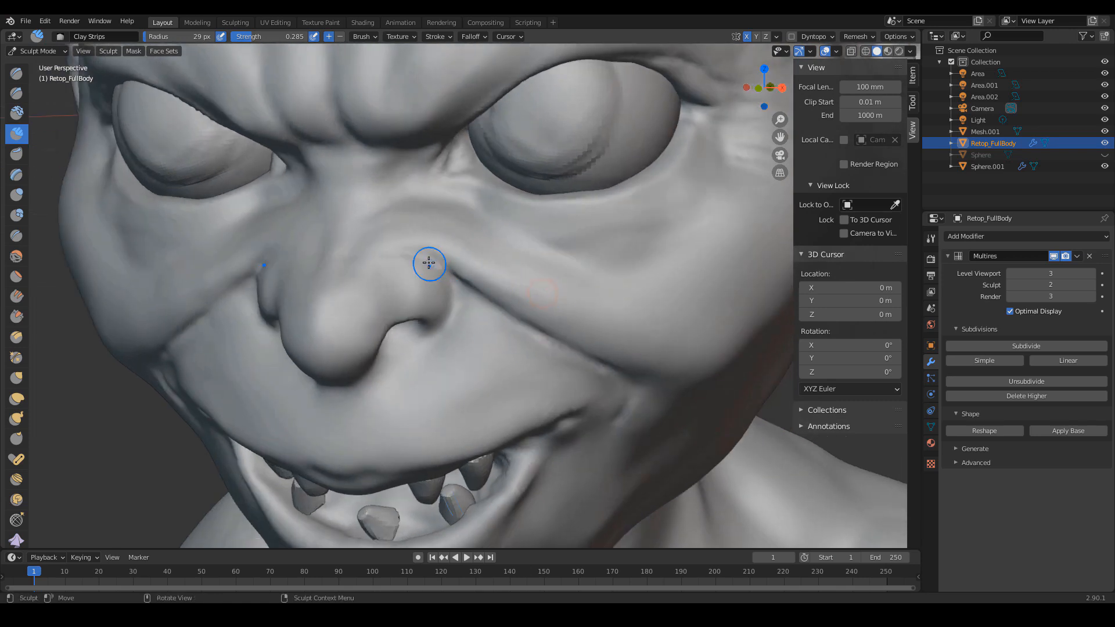
- Select the Clay Strips brush and raise the Multires modifier's sculpt level to 3
{"action": "key", "text": "d"}
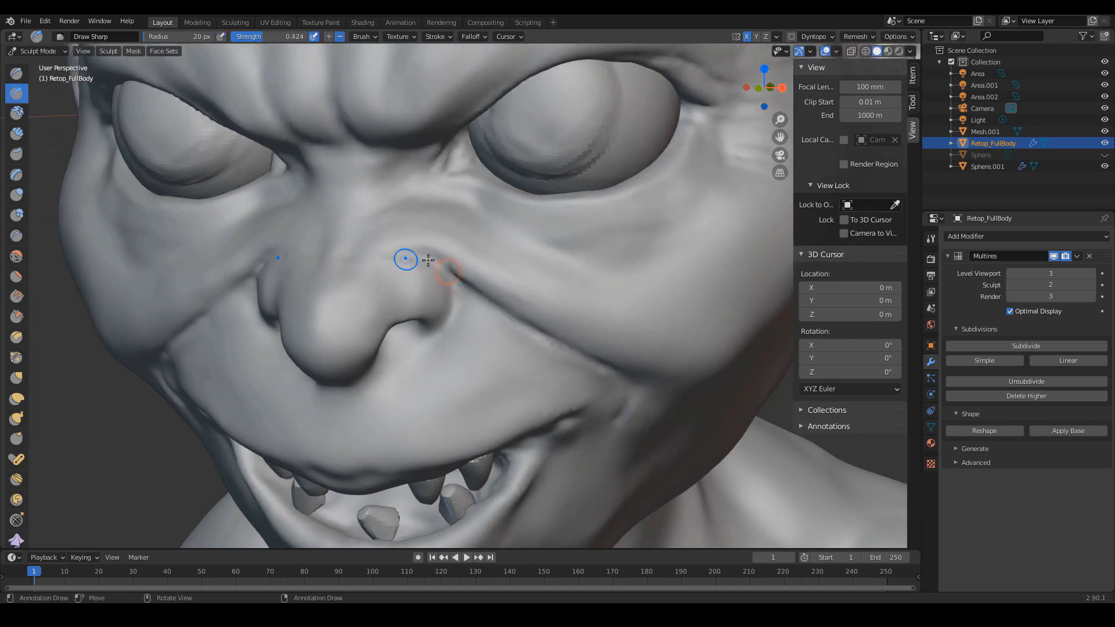
{"action": "mouse_move", "coordinate": [406, 256]}
{"action": "left_mouse_down", "text": "alt"}
{"action": "mouse_move", "coordinate": [510, 274]}
{"action": "mouse_move", "coordinate": [541, 266]}
{"action": "left_mouse_up", "text": "alt"}
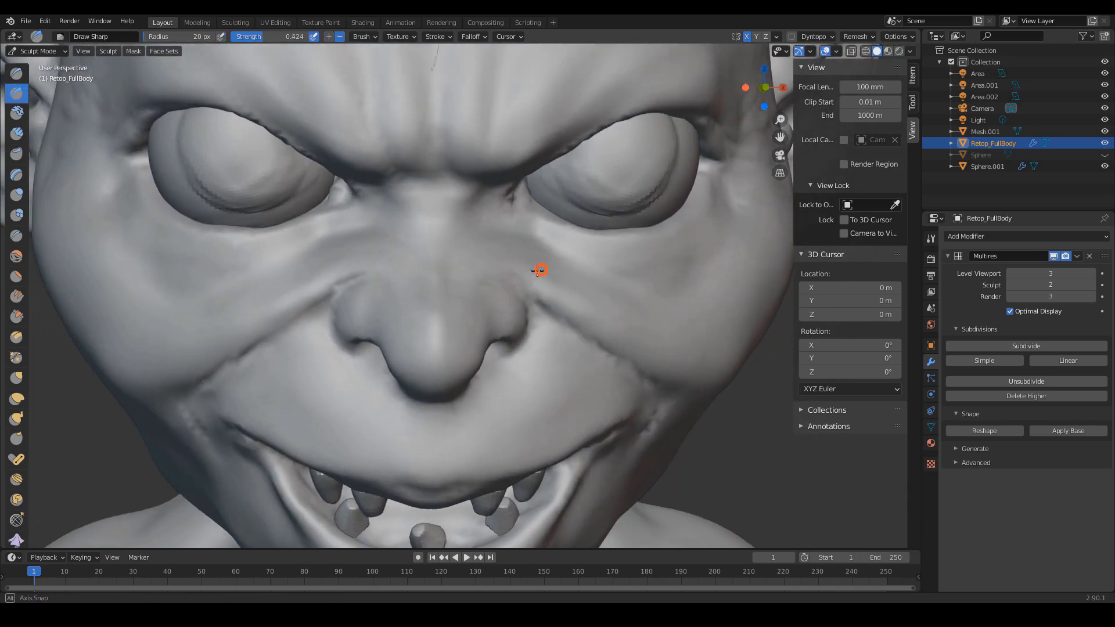
{"action": "scroll", "coordinate": [533, 262], "scroll_direction": "up", "scroll_amount": 3}
{"action": "mouse_move", "coordinate": [530, 233]}
{"action": "middle_mouse_down"}
{"action": "mouse_move", "coordinate": [473, 230]}
{"action": "mouse_move", "coordinate": [447, 288]}
{"action": "middle_mouse_up"}
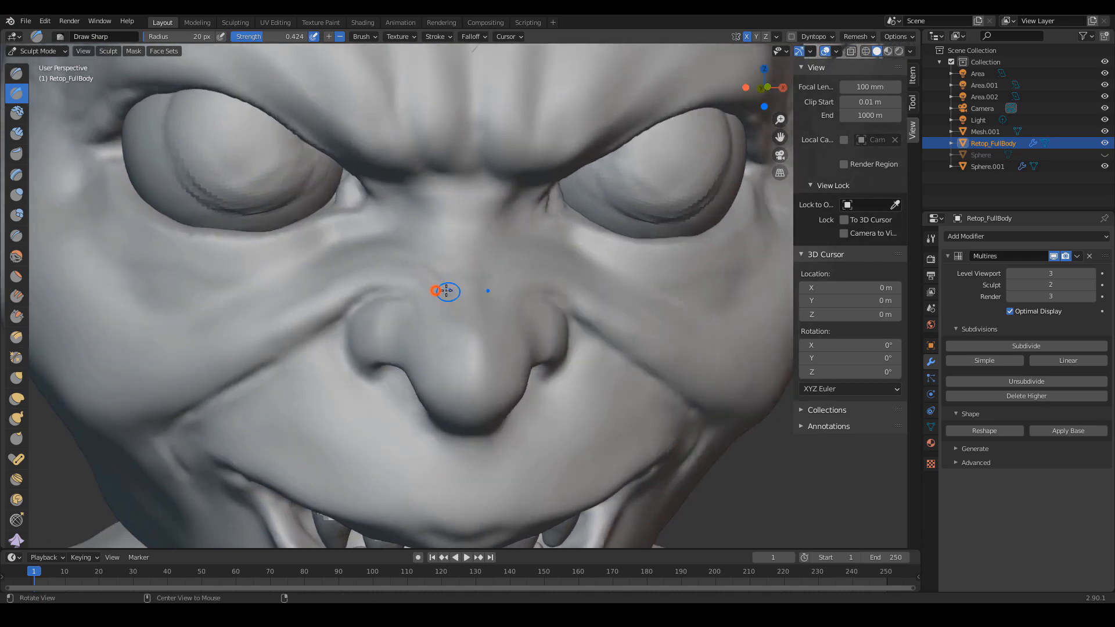
{"action": "key", "text": "c"}
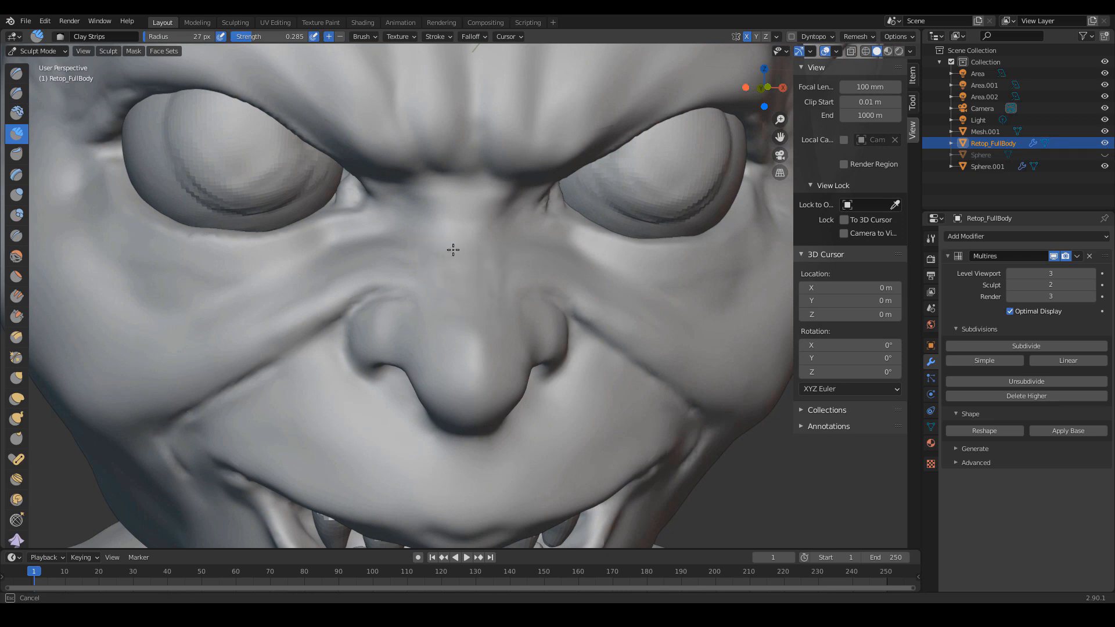
{"action": "mouse_move", "coordinate": [453, 250]}
{"action": "middle_mouse_down", "text": "ctrl"}
{"action": "mouse_move", "coordinate": [488, 326]}
{"action": "mouse_move", "coordinate": [490, 287]}
{"action": "middle_mouse_up", "text": "ctrl"}
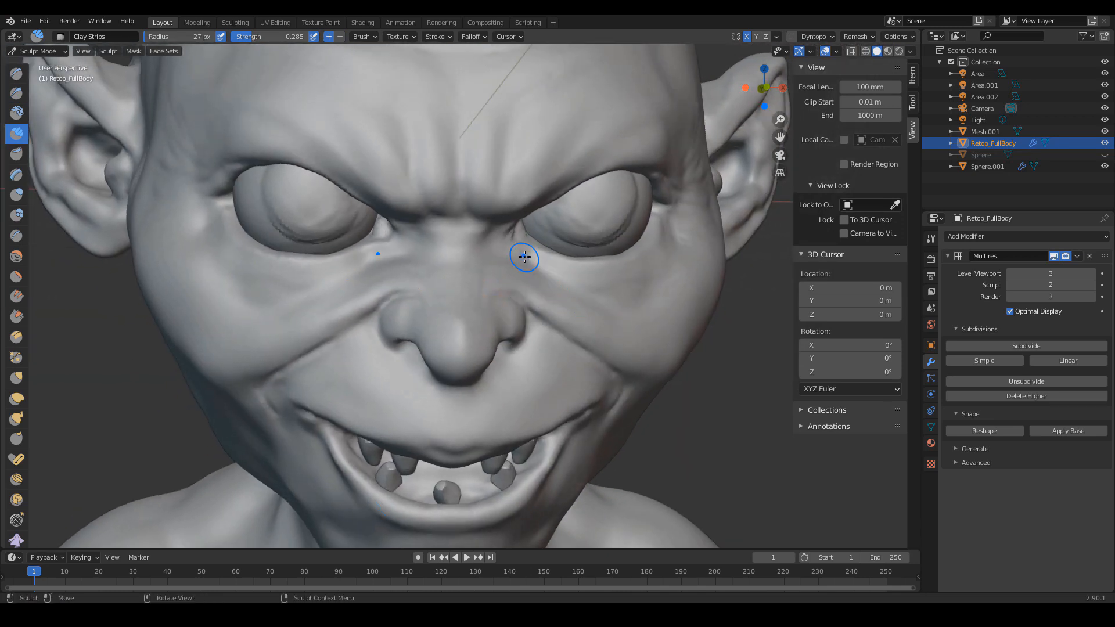
{"action": "mouse_move", "coordinate": [476, 279]}
{"action": "middle_mouse_down", "text": "ctrl"}
{"action": "mouse_move", "coordinate": [566, 319]}
{"action": "mouse_move", "coordinate": [585, 306]}
{"action": "mouse_move", "coordinate": [577, 293]}
{"action": "mouse_move", "coordinate": [583, 305]}
{"action": "middle_mouse_up", "text": "ctrl"}
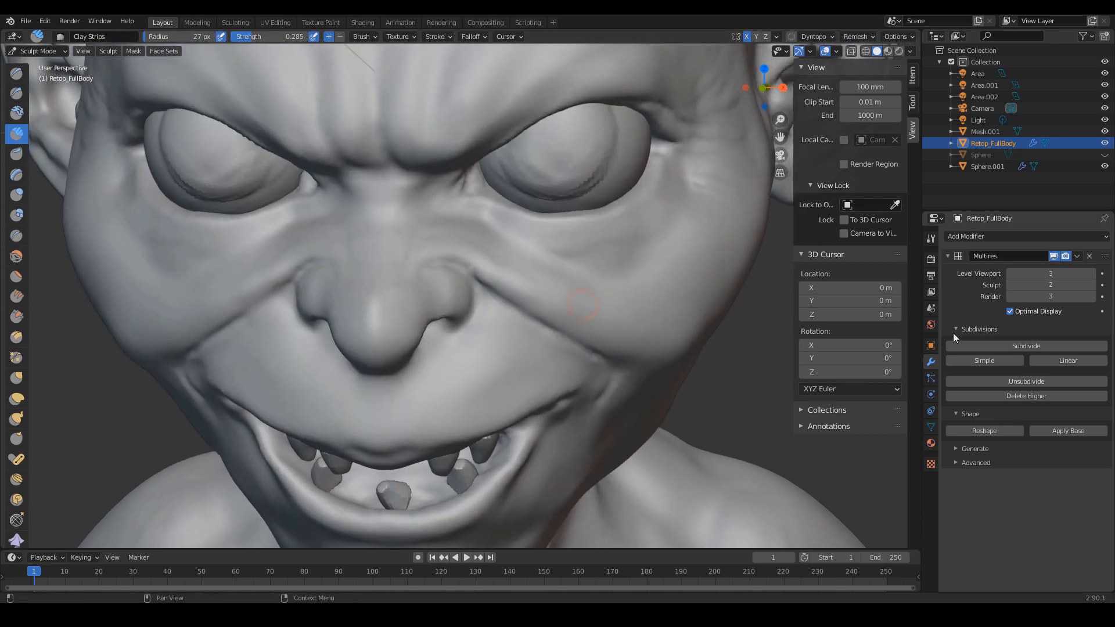
{"action": "left_click", "coordinate": [1092, 285]}
{"action": "left_click", "coordinate": [1092, 286]}
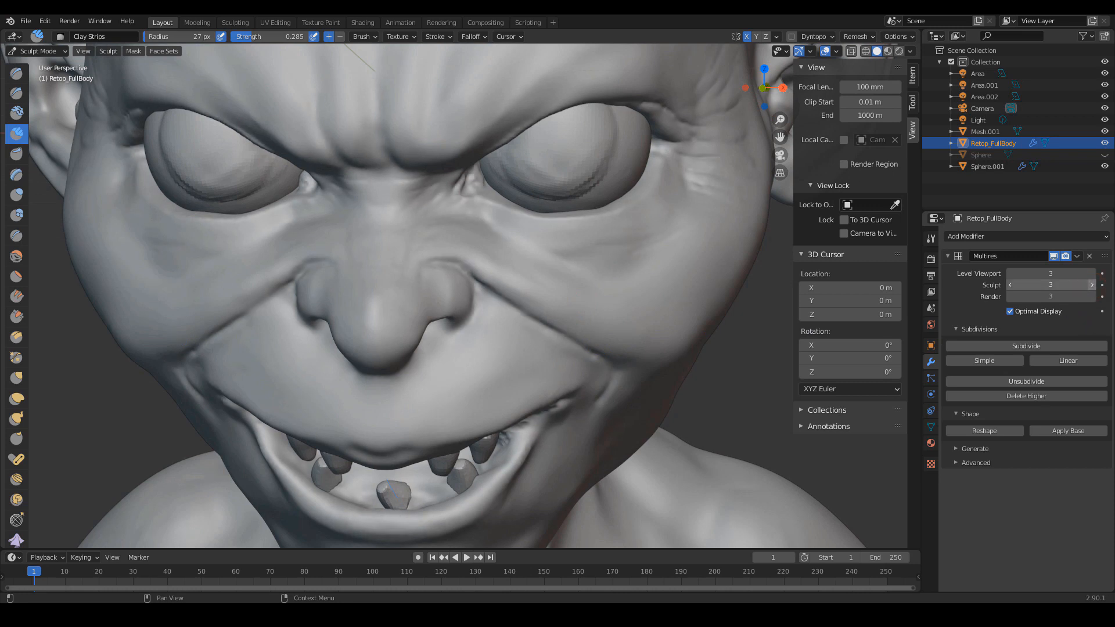
- Build up the fold above the nostril wing with Clay Strips, setting its radius to 20 px and its strength to 0.358
{"action": "mouse_move", "coordinate": [749, 394]}
{"action": "middle_mouse_down", "text": "ctrl"}
{"action": "mouse_move", "coordinate": [705, 395]}
{"action": "mouse_move", "coordinate": [460, 211]}
{"action": "middle_mouse_up", "text": "ctrl"}
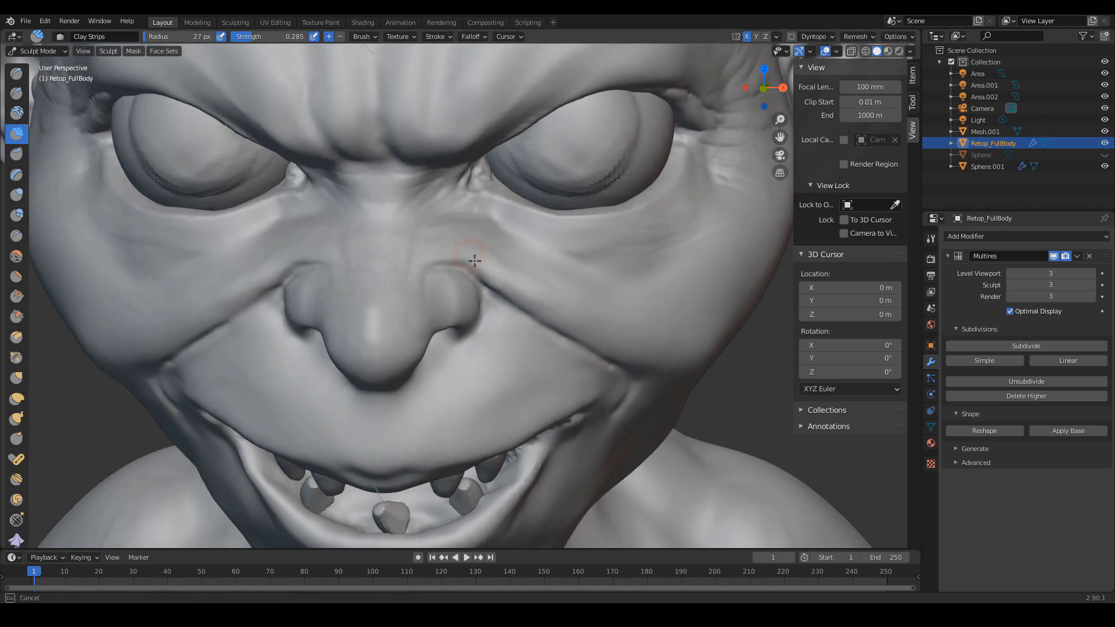
{"action": "key", "text": "f"}
{"action": "left_click", "coordinate": [453, 254]}
{"action": "left_click_drag", "start_coordinate": [453, 254], "coordinate": [470, 270]}
{"action": "scroll", "coordinate": [472, 267], "scroll_direction": "up", "scroll_amount": 2}
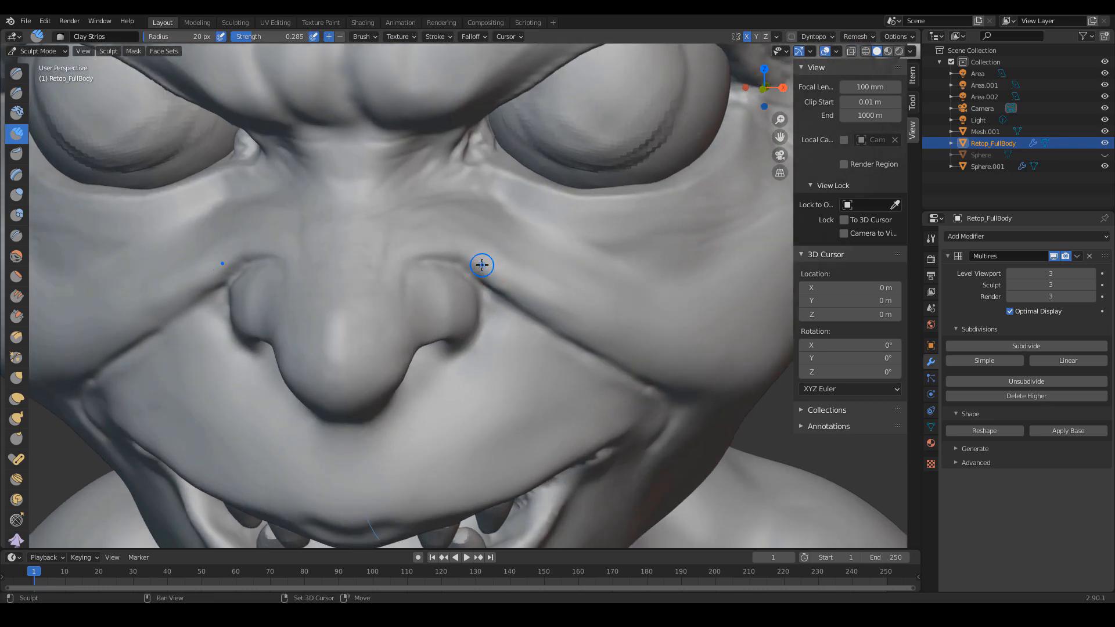
{"action": "key", "text": "shift+f"}
{"action": "left_click", "coordinate": [486, 261]}
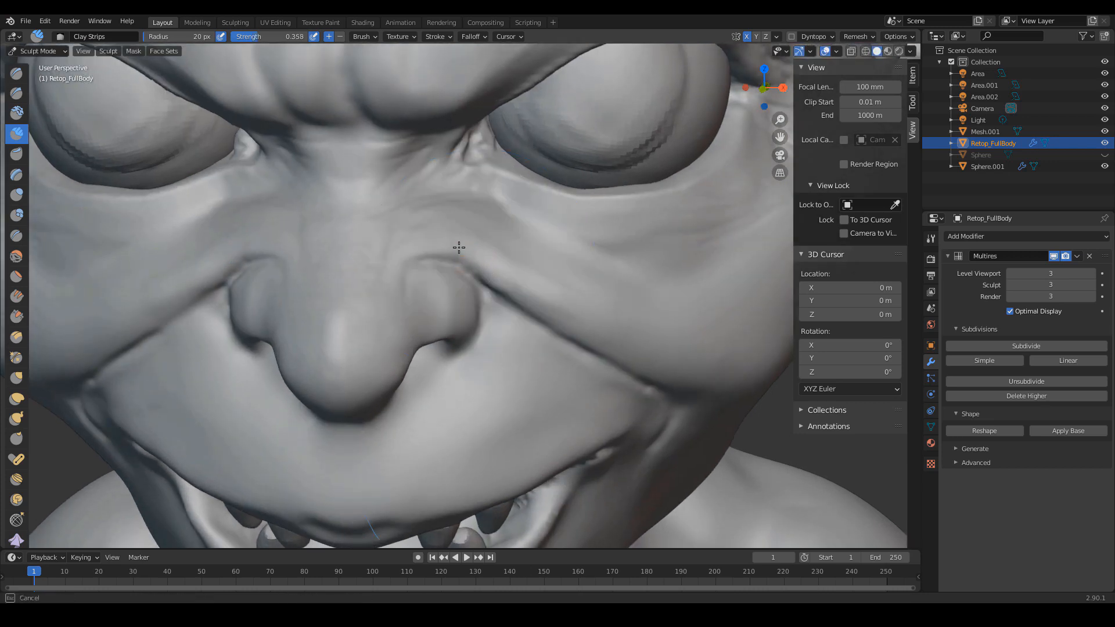
{"action": "middle_click_drag", "start_coordinate": [496, 283], "coordinate": [458, 275]}
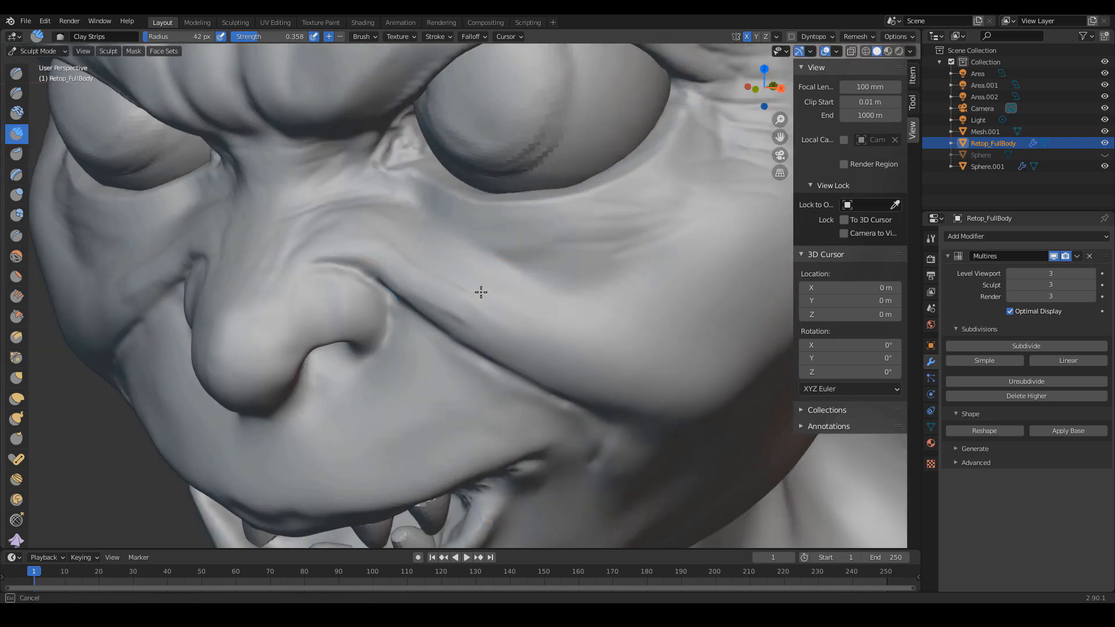
- Switch to the Smooth brush and set its strength to 0.582
{"action": "middle_click_drag", "start_coordinate": [480, 292], "coordinate": [537, 291]}
{"action": "key", "text": "shift+s"}
{"action": "key", "text": "shift+f"}
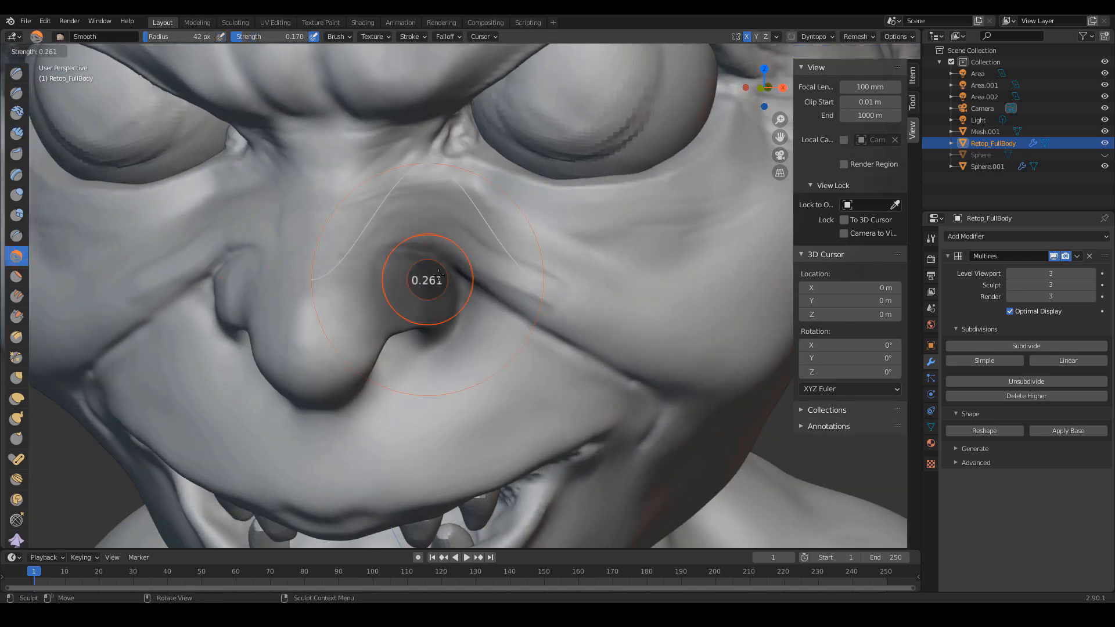
{"action": "left_click", "coordinate": [476, 261]}
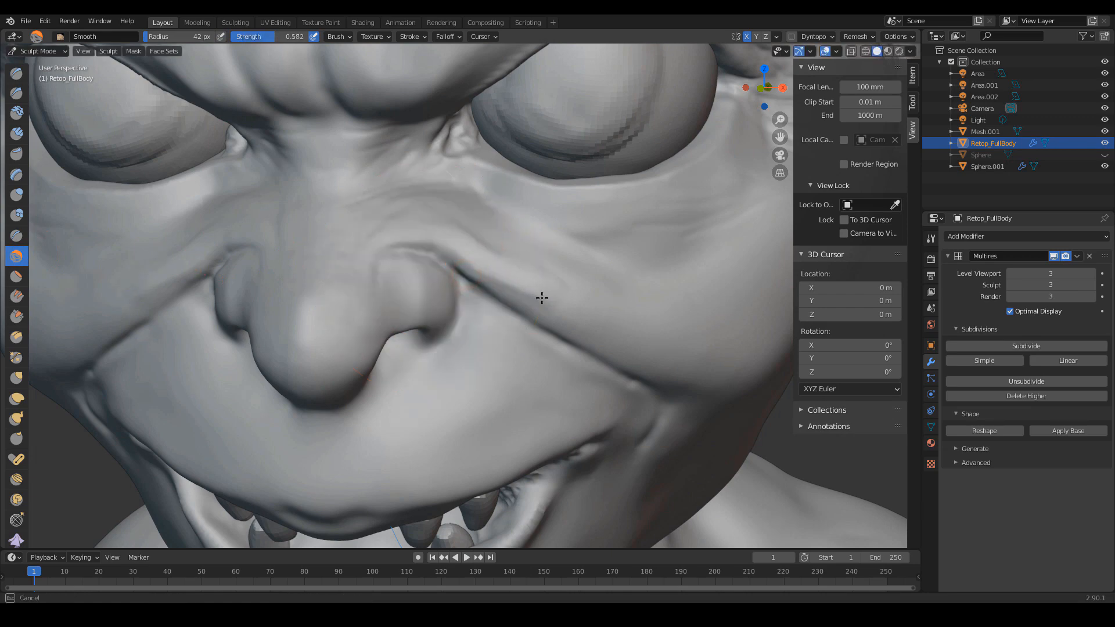
{"action": "scroll", "coordinate": [587, 282], "scroll_direction": "down", "scroll_amount": 6}
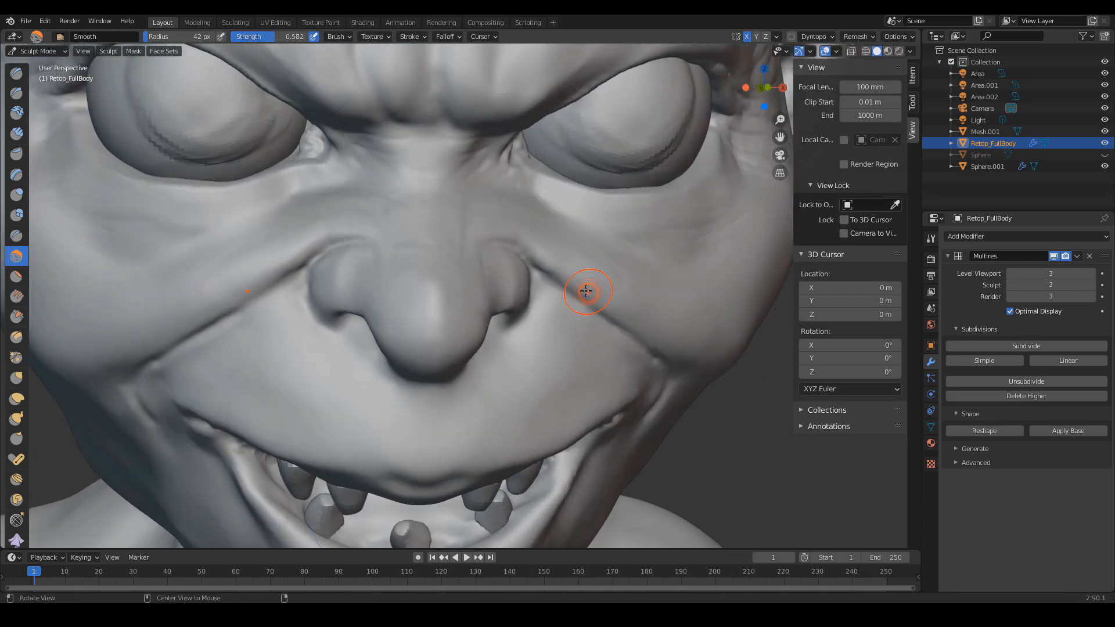
{"action": "scroll", "coordinate": [581, 311], "scroll_direction": "up", "scroll_amount": 4}
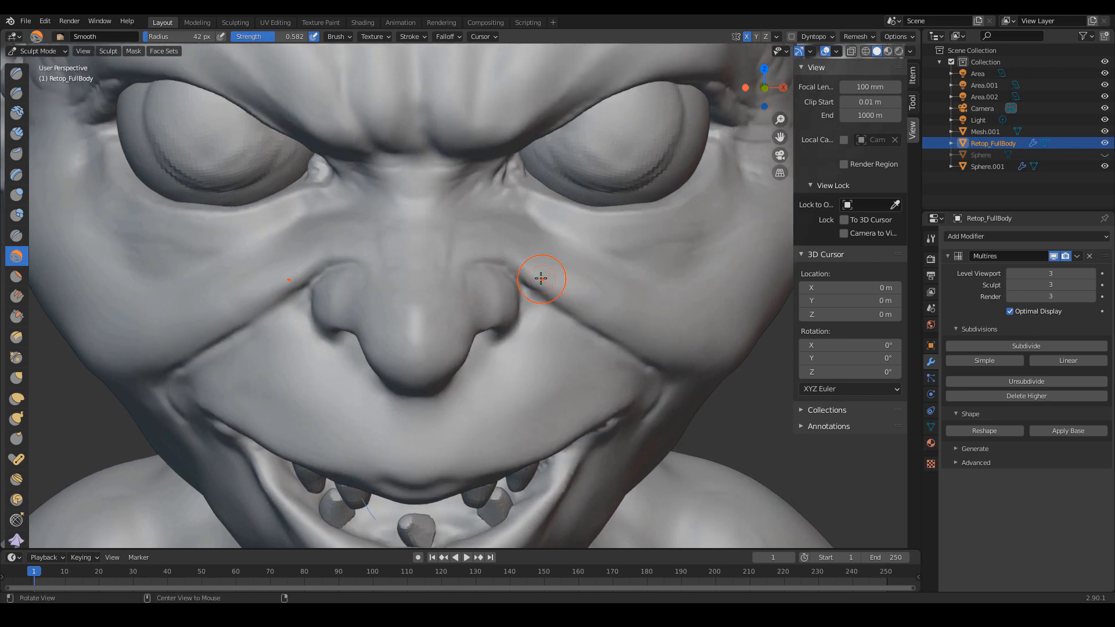
- Try to carve a crease from the inner eye corner down the side of the nose with Draw Sharp
{"action": "middle_click_drag", "start_coordinate": [553, 287], "coordinate": [573, 303], "text": "shift"}
{"action": "key", "text": "2"}
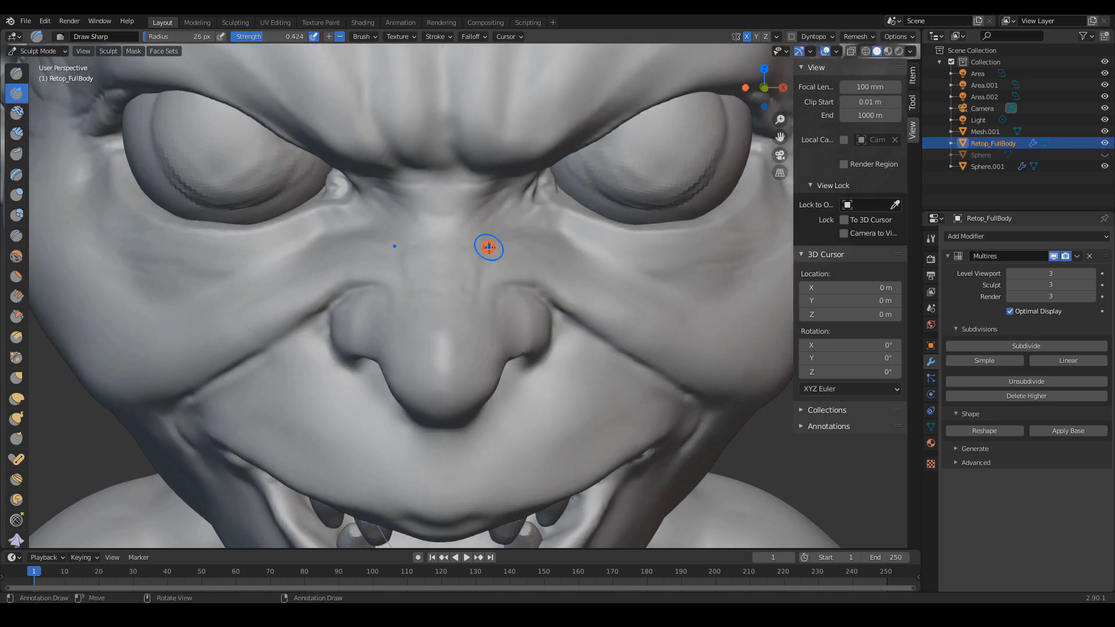
{"action": "mouse_move", "coordinate": [530, 187]}
{"action": "left_mouse_down"}
{"action": "mouse_move", "coordinate": [490, 230]}
{"action": "mouse_move", "coordinate": [474, 273]}
{"action": "left_mouse_up"}
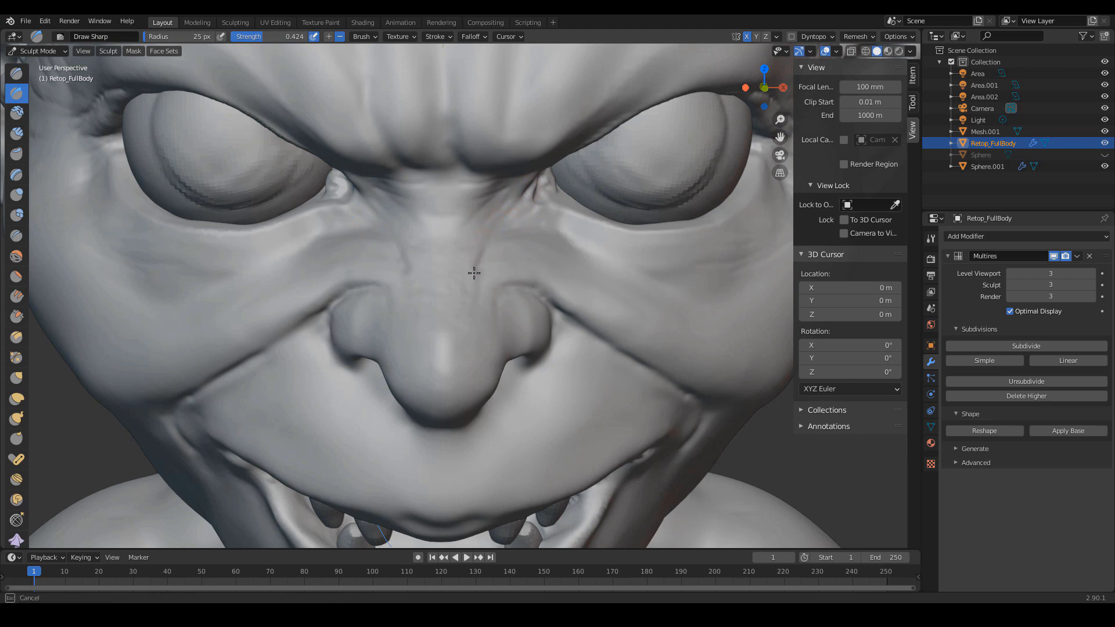
{"action": "key", "text": "bracketleft"}
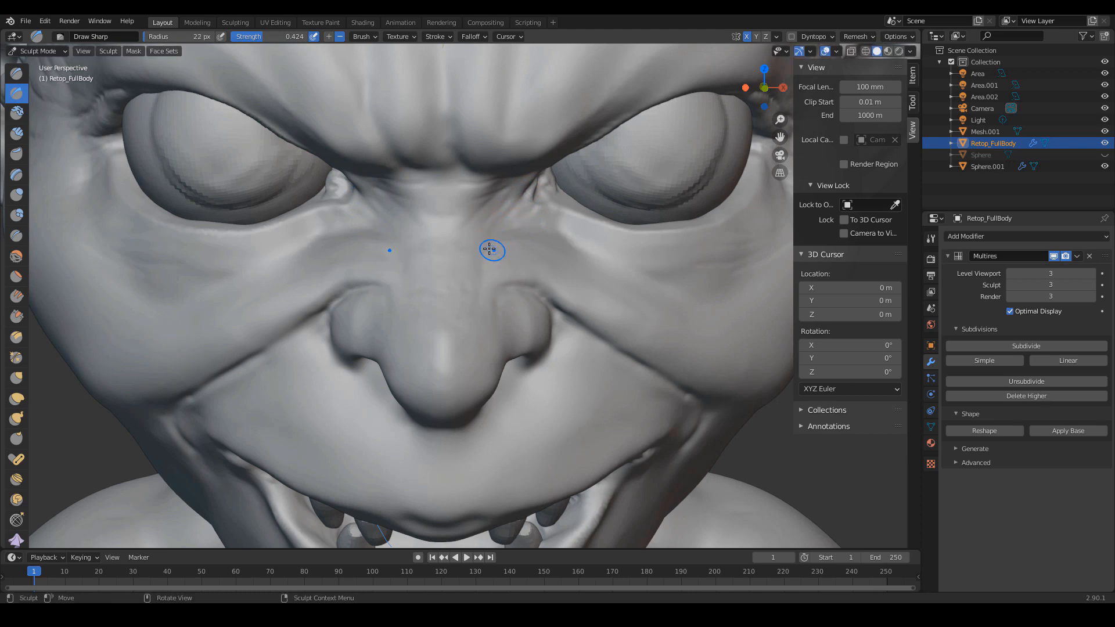
- Add volume along the side of the nose bridge with Clay Strips at a 17 px radius
{"action": "key", "text": "c"}
{"action": "mouse_move", "coordinate": [469, 241]}
{"action": "left_mouse_down"}
{"action": "mouse_move", "coordinate": [471, 223]}
{"action": "mouse_move", "coordinate": [477, 266]}
{"action": "mouse_move", "coordinate": [485, 246]}
{"action": "mouse_move", "coordinate": [465, 258]}
{"action": "mouse_move", "coordinate": [473, 249]}
{"action": "mouse_move", "coordinate": [498, 269]}
{"action": "mouse_move", "coordinate": [475, 281]}
{"action": "left_mouse_up"}
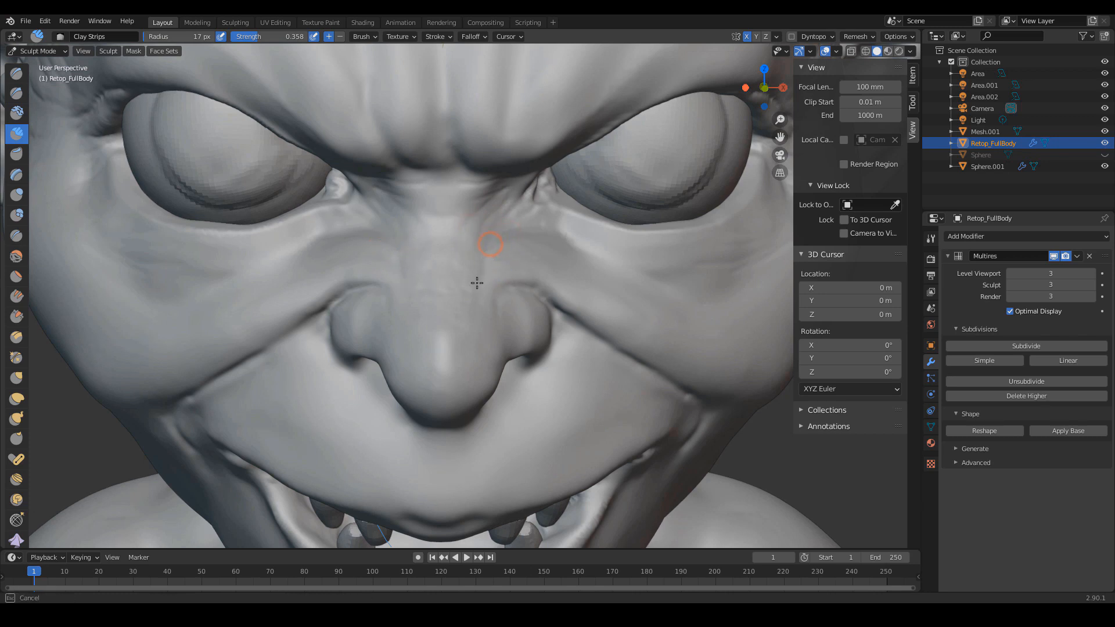
{"action": "middle_click_drag", "start_coordinate": [469, 232], "coordinate": [482, 234]}
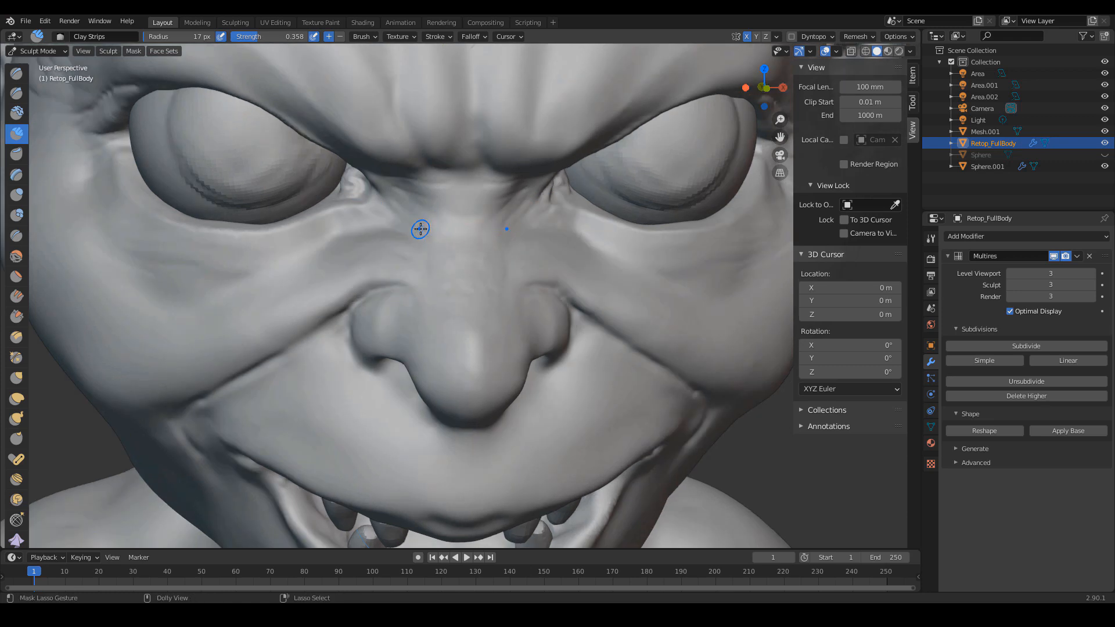
- Carve creases from the inner eye corner down the side of the nose bridge with Draw Sharp at about 22 px
{"action": "key", "text": "ctrl+shift+d"}
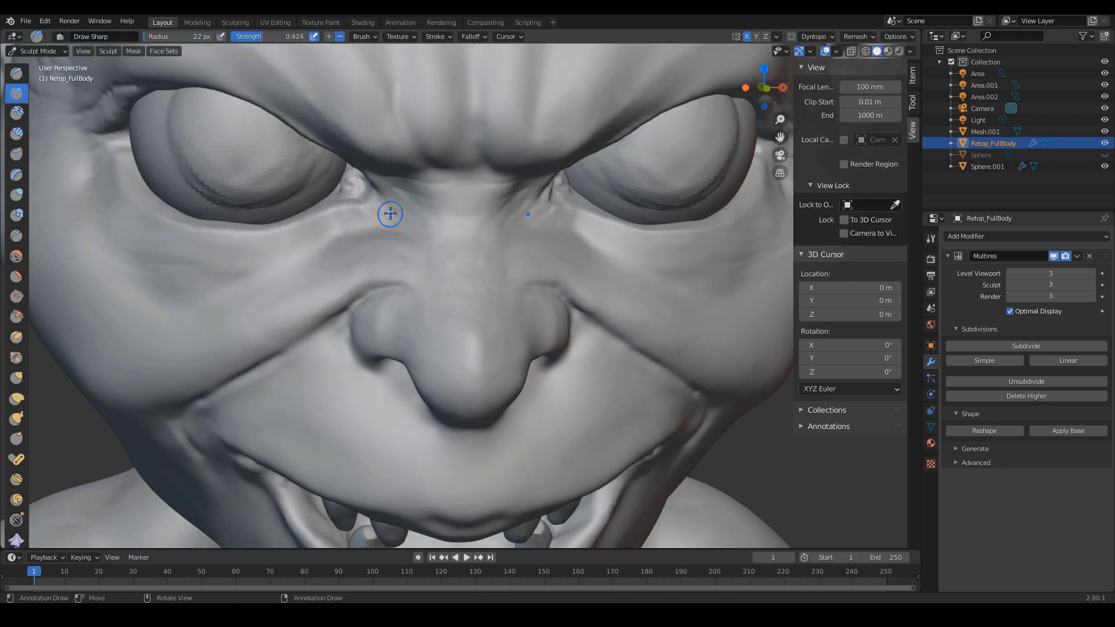
{"action": "left_click_drag", "start_coordinate": [381, 211], "coordinate": [405, 237]}
{"action": "left_click_drag", "start_coordinate": [390, 222], "coordinate": [427, 262]}
{"action": "left_click_drag", "start_coordinate": [410, 218], "coordinate": [437, 286]}
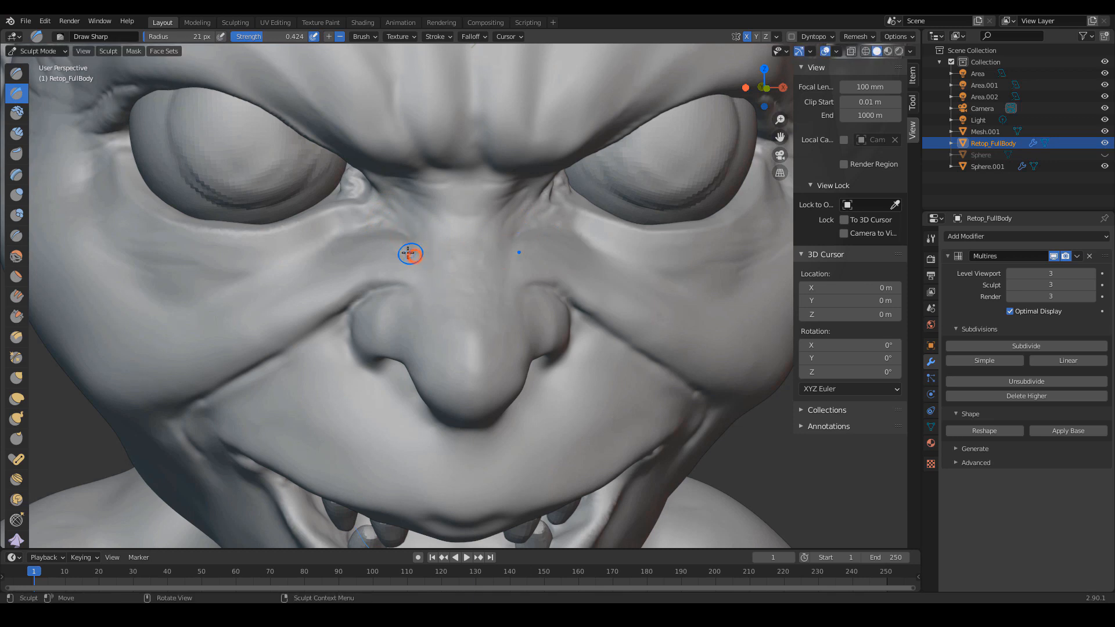
- Carve diagonal wrinkles above the nostril wing toward the nose with Draw Sharp, reducing the radius to 20 px
{"action": "left_click_drag", "start_coordinate": [386, 248], "coordinate": [424, 286]}
{"action": "mouse_move", "coordinate": [391, 254]}
{"action": "left_mouse_down"}
{"action": "mouse_move", "coordinate": [431, 302]}
{"action": "mouse_move", "coordinate": [416, 267]}
{"action": "mouse_move", "coordinate": [427, 284]}
{"action": "left_mouse_up"}
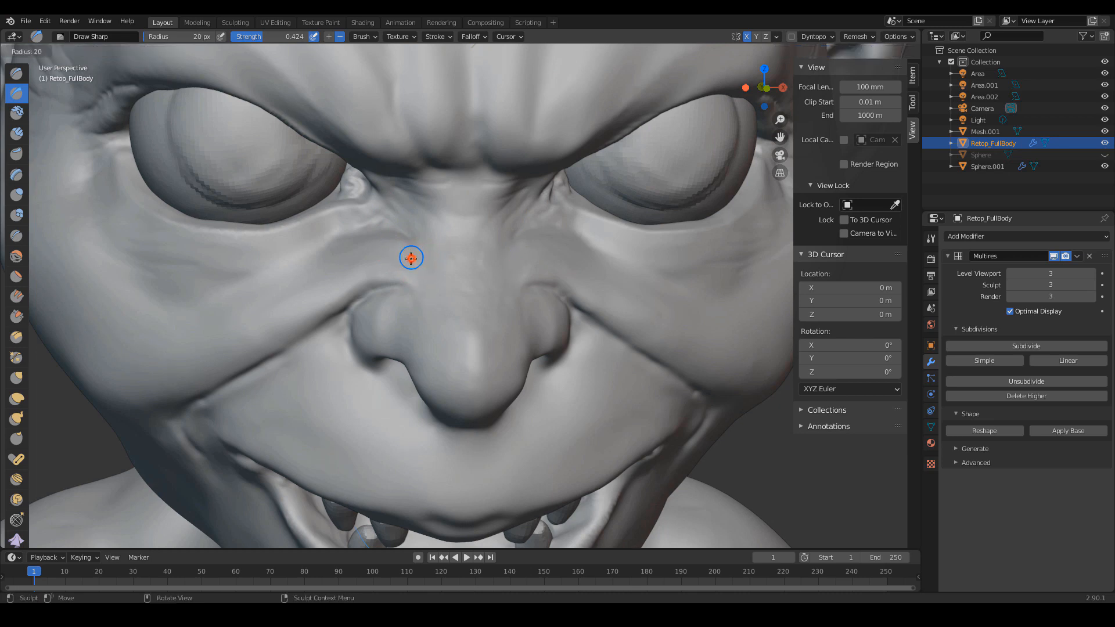
{"action": "mouse_move", "coordinate": [379, 248]}
{"action": "left_mouse_down"}
{"action": "mouse_move", "coordinate": [398, 249]}
{"action": "mouse_move", "coordinate": [436, 285]}
{"action": "left_mouse_up"}
{"action": "left_click_drag", "start_coordinate": [404, 256], "coordinate": [435, 293]}
- Extend the wrinkle above the nostril, reduce the Draw Sharp radius to 17 px and soften the crease beside the bridge
{"action": "mouse_move", "coordinate": [463, 258]}
{"action": "middle_mouse_down"}
{"action": "mouse_move", "coordinate": [491, 281]}
{"action": "mouse_move", "coordinate": [476, 286]}
{"action": "middle_mouse_up"}
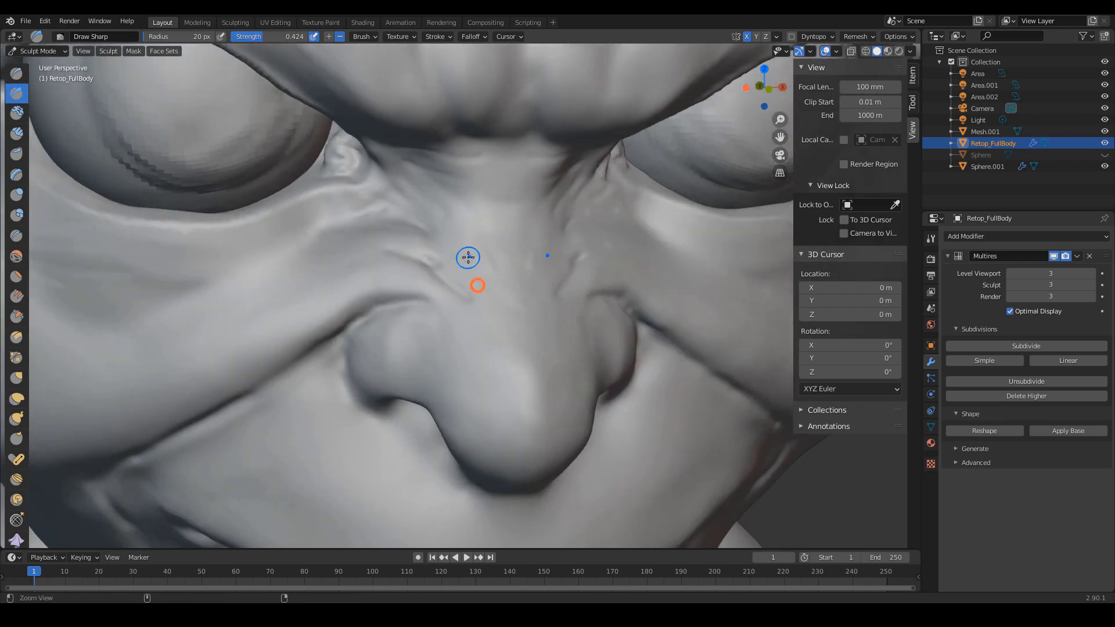
{"action": "mouse_move", "coordinate": [448, 262]}
{"action": "left_mouse_down"}
{"action": "mouse_move", "coordinate": [431, 251]}
{"action": "mouse_move", "coordinate": [474, 309]}
{"action": "left_mouse_up"}
{"action": "middle_click_drag", "start_coordinate": [495, 280], "coordinate": [487, 283]}
{"action": "key", "text": "f"}
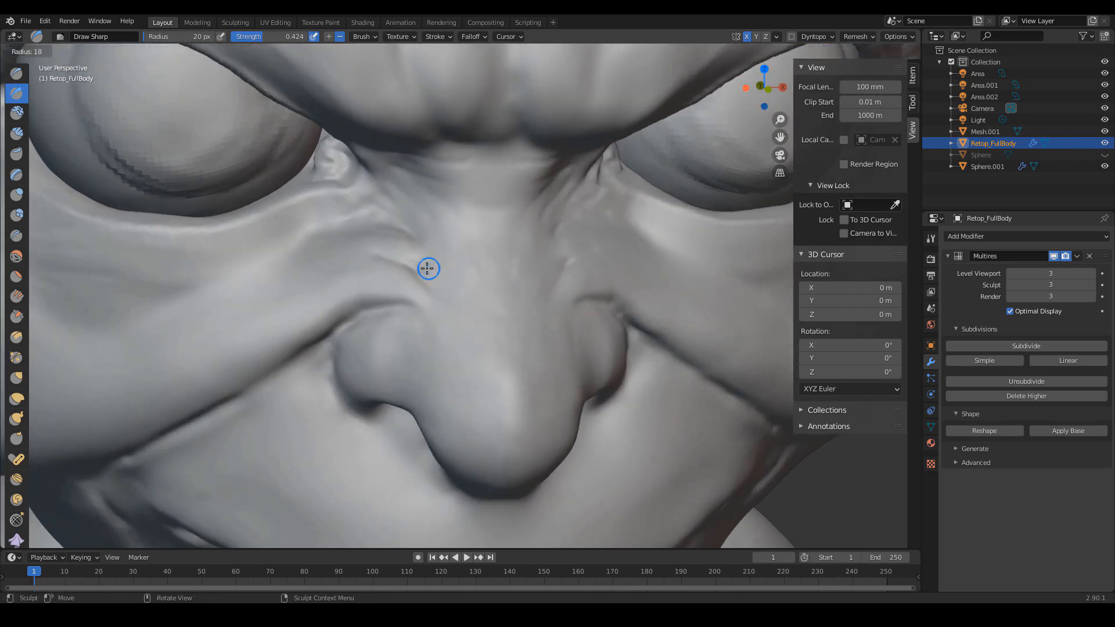
{"action": "left_click", "coordinate": [431, 269]}
{"action": "mouse_move", "coordinate": [418, 263]}
{"action": "left_mouse_down", "text": "shift"}
{"action": "mouse_move", "coordinate": [410, 245]}
{"action": "mouse_move", "coordinate": [459, 236]}
{"action": "left_mouse_up", "text": "shift"}
- Select Clay Strips and turn off X mirroring in the sculpt symmetry settings
{"action": "left_click_drag", "start_coordinate": [526, 267], "coordinate": [464, 273], "text": "alt"}
{"action": "mouse_move", "coordinate": [488, 250]}
{"action": "left_mouse_down", "text": "ctrl+alt"}
{"action": "mouse_move", "coordinate": [503, 272]}
{"action": "mouse_move", "coordinate": [427, 298]}
{"action": "mouse_move", "coordinate": [506, 291]}
{"action": "left_mouse_up", "text": "ctrl+alt"}
{"action": "left_click_drag", "start_coordinate": [498, 291], "coordinate": [552, 288], "text": "ctrl+alt"}
{"action": "key", "text": "c"}
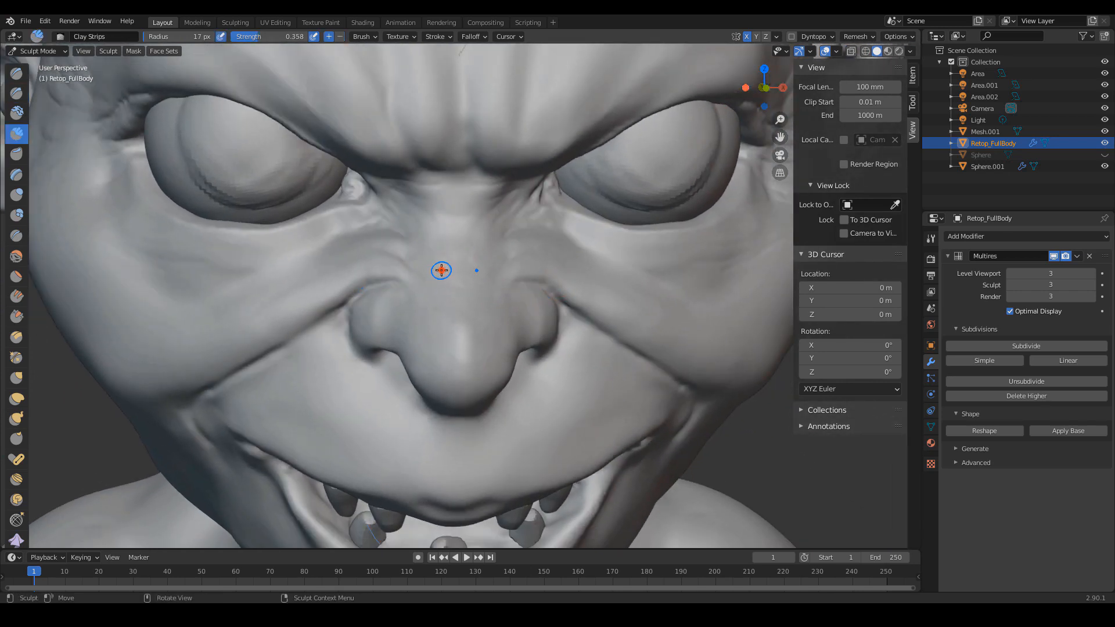
{"action": "left_click", "coordinate": [926, 240]}
{"action": "scroll", "coordinate": [950, 449], "scroll_direction": "down", "scroll_amount": 12}
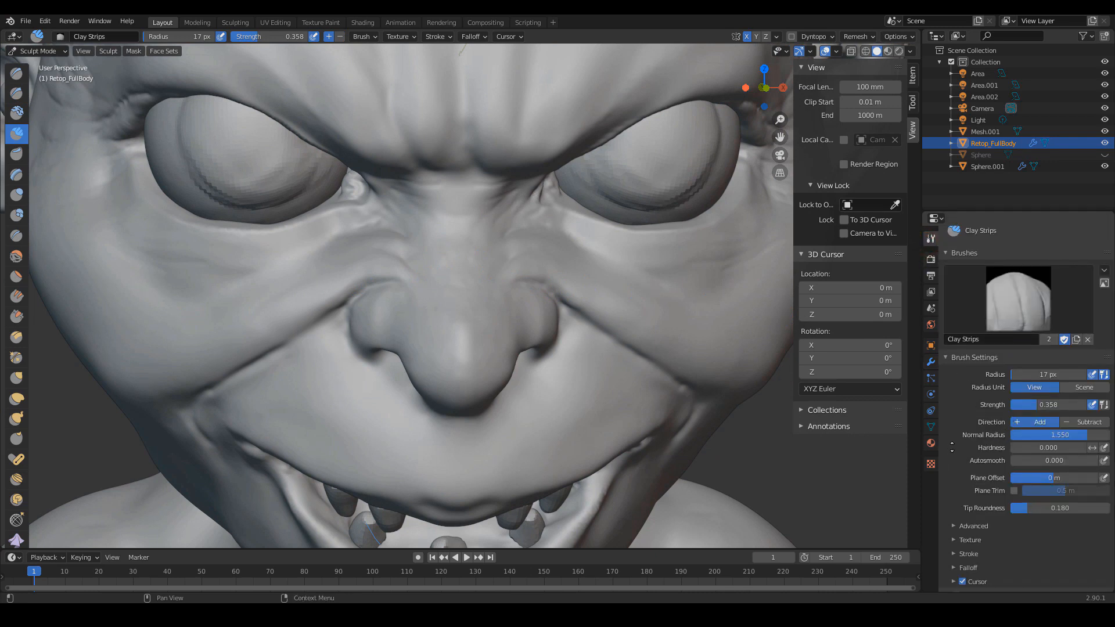
{"action": "left_click", "coordinate": [1028, 421]}
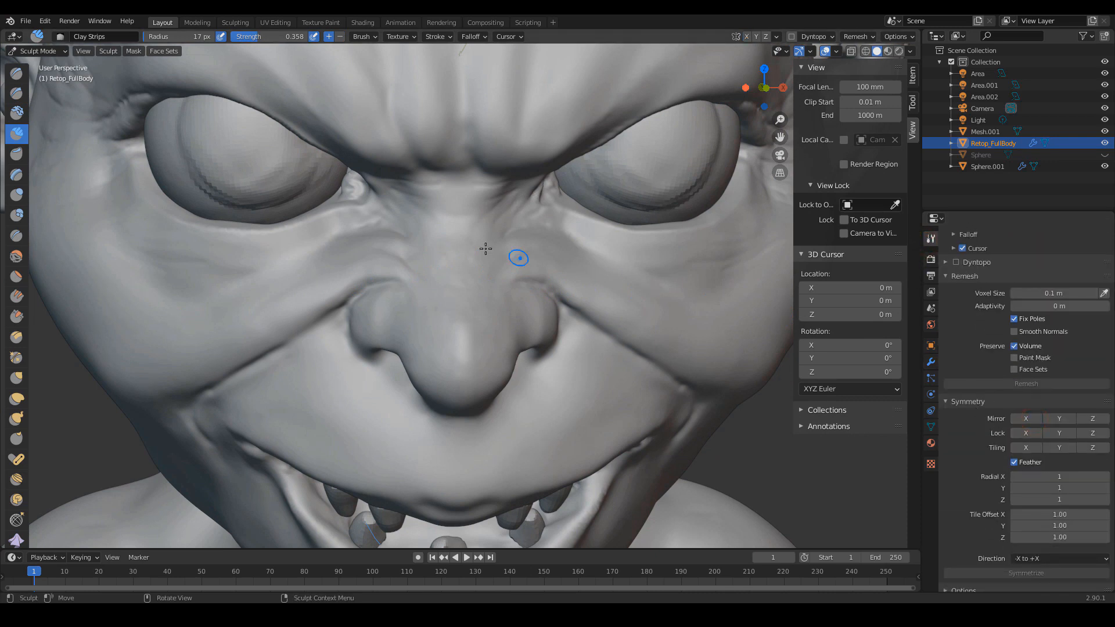
- Carve a short asymmetrical diagonal crease on the nose bridge with Draw Sharp at a 17 px radius
{"action": "mouse_move", "coordinate": [461, 248]}
{"action": "middle_mouse_down"}
{"action": "mouse_move", "coordinate": [483, 279]}
{"action": "mouse_move", "coordinate": [480, 268]}
{"action": "middle_mouse_up"}
{"action": "key", "text": "shift+c"}
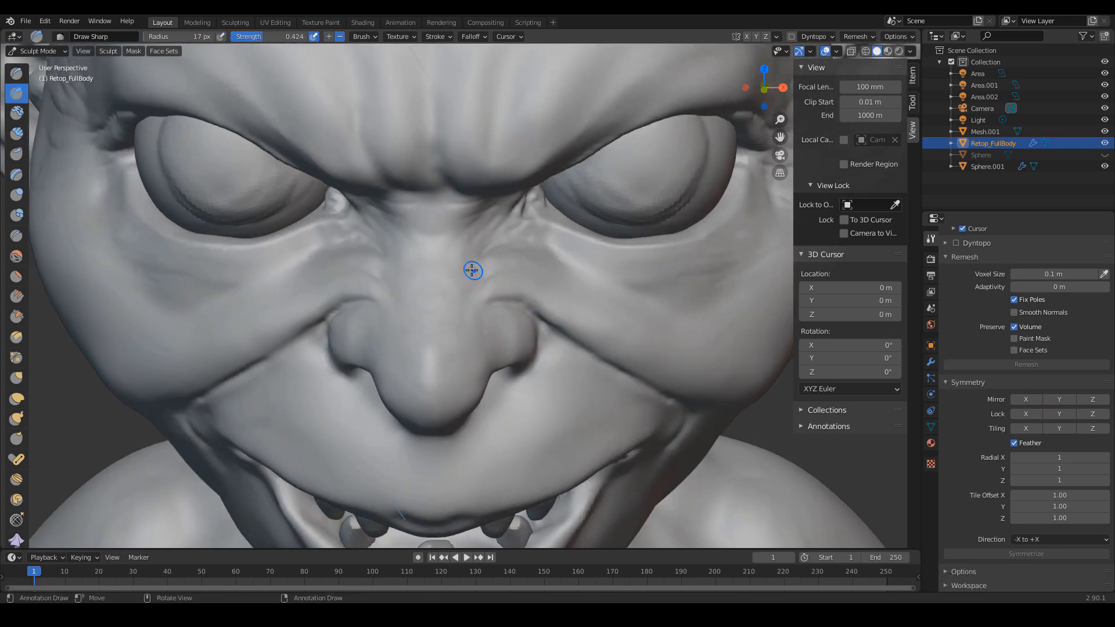
{"action": "left_click_drag", "start_coordinate": [474, 254], "coordinate": [449, 286]}
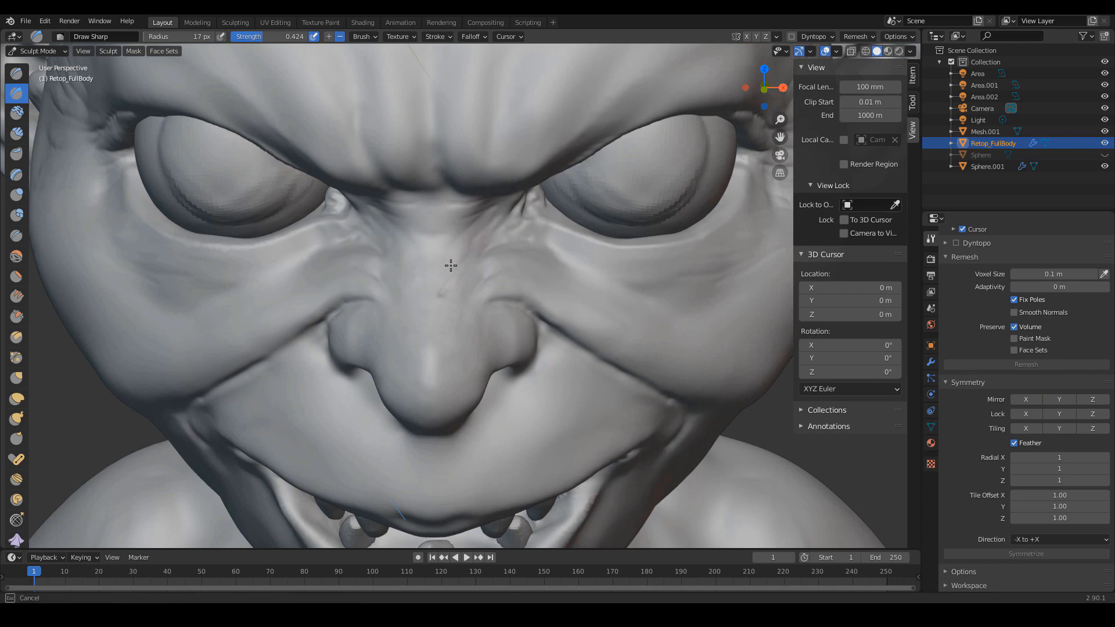
{"action": "middle_click_drag", "start_coordinate": [447, 263], "coordinate": [473, 269]}
{"action": "mouse_move", "coordinate": [390, 268]}
{"action": "middle_mouse_down"}
{"action": "mouse_move", "coordinate": [426, 326]}
{"action": "mouse_move", "coordinate": [448, 335]}
{"action": "mouse_move", "coordinate": [474, 331]}
{"action": "mouse_move", "coordinate": [485, 276]}
{"action": "middle_mouse_up"}
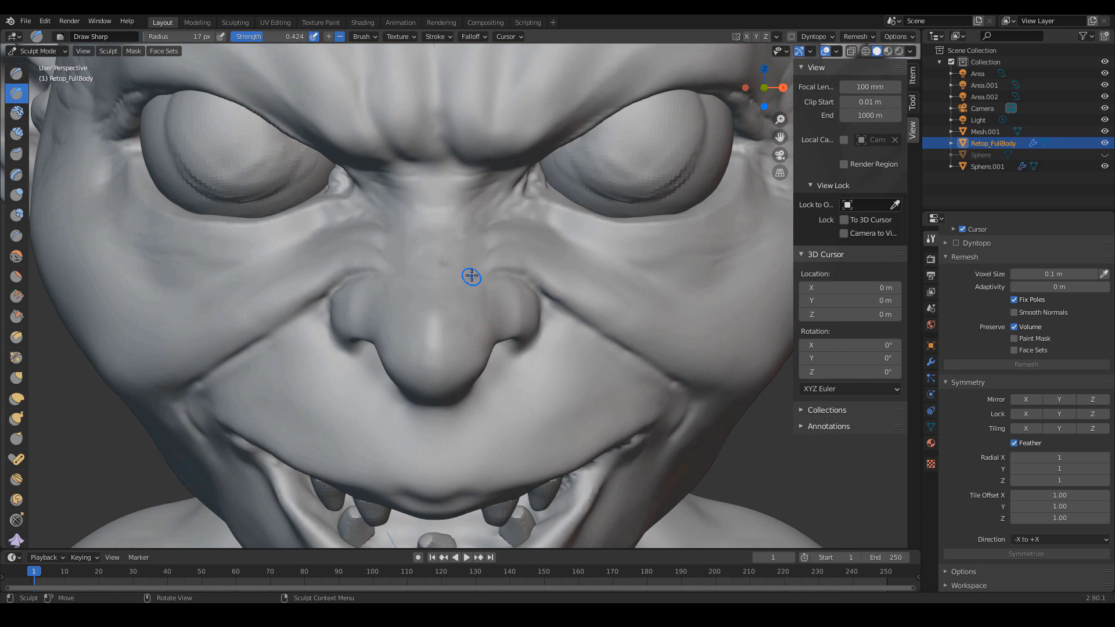
- Carve further asymmetrical wrinkles across the nose bridge with Draw Sharp and switch to Clay Strips to refine them
{"action": "mouse_move", "coordinate": [451, 219]}
{"action": "left_mouse_down"}
{"action": "mouse_move", "coordinate": [420, 254]}
{"action": "mouse_move", "coordinate": [412, 233]}
{"action": "mouse_move", "coordinate": [403, 255]}
{"action": "left_mouse_up"}
{"action": "key", "text": "f"}
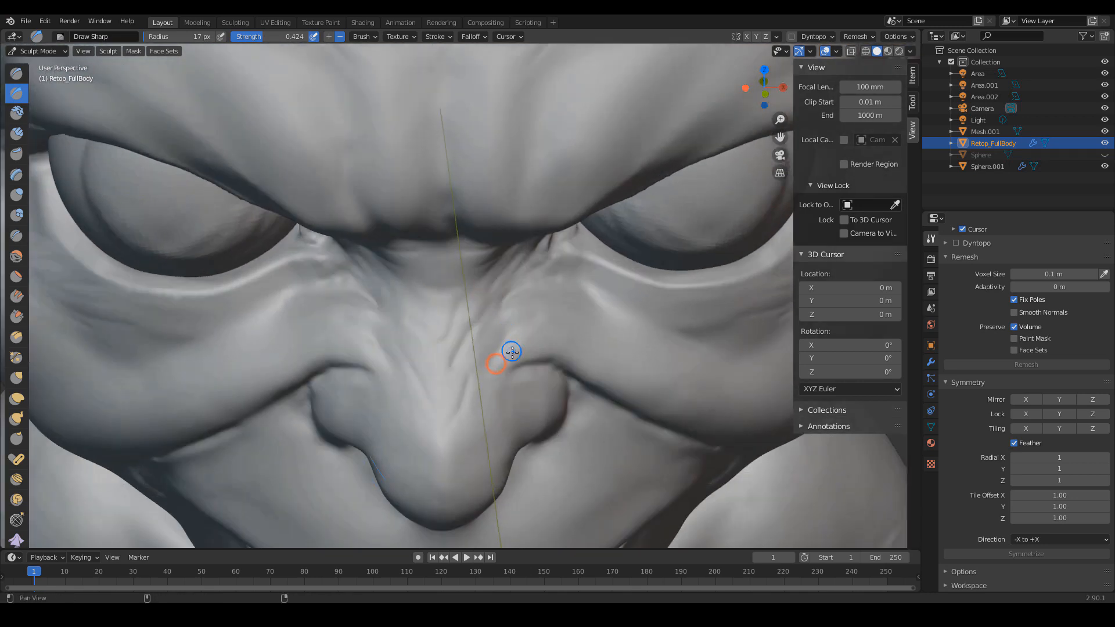
{"action": "mouse_move", "coordinate": [511, 351]}
{"action": "left_mouse_down", "text": "alt"}
{"action": "mouse_move", "coordinate": [476, 319]}
{"action": "mouse_move", "coordinate": [483, 353]}
{"action": "mouse_move", "coordinate": [474, 316]}
{"action": "left_mouse_up", "text": "alt"}
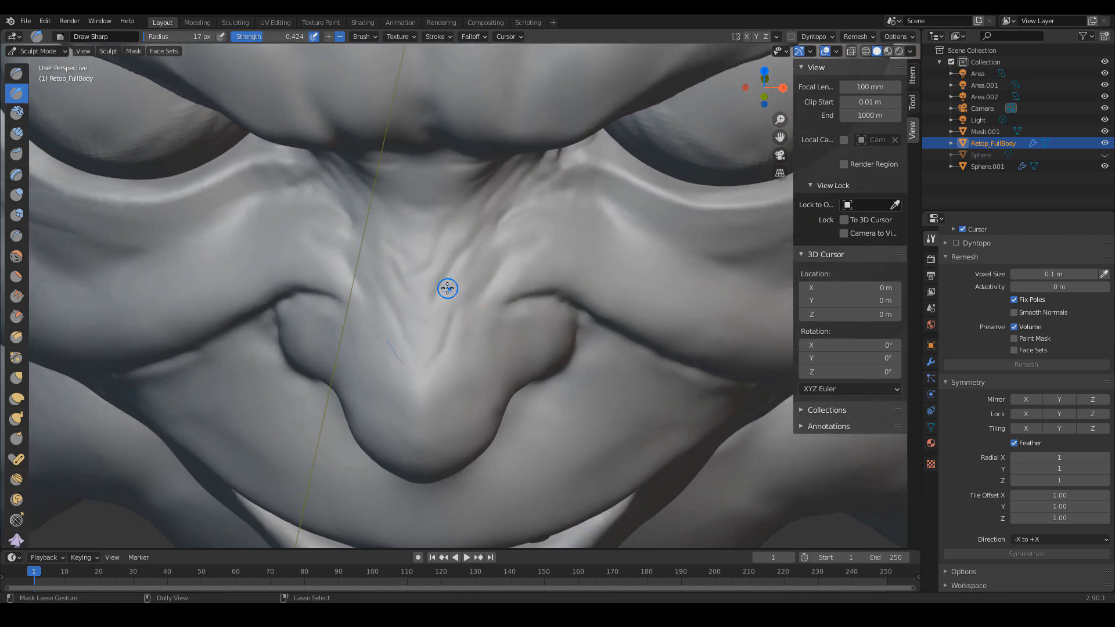
{"action": "key", "text": "c"}
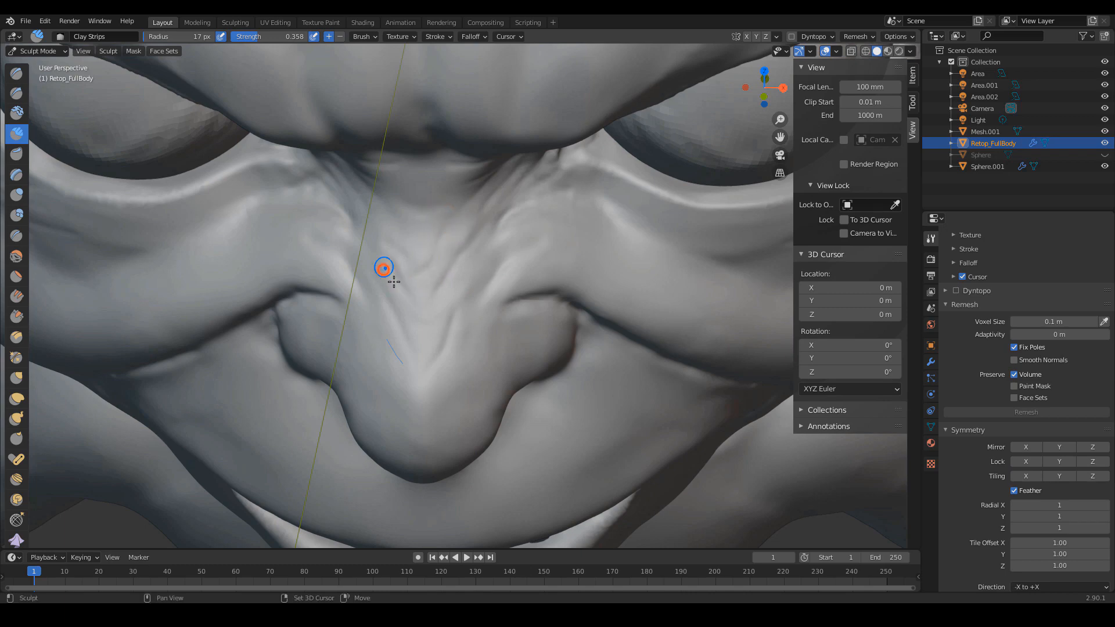
{"action": "mouse_move", "coordinate": [465, 316]}
{"action": "middle_mouse_down"}
{"action": "mouse_move", "coordinate": [462, 284]}
{"action": "mouse_move", "coordinate": [505, 290]}
{"action": "middle_mouse_up"}
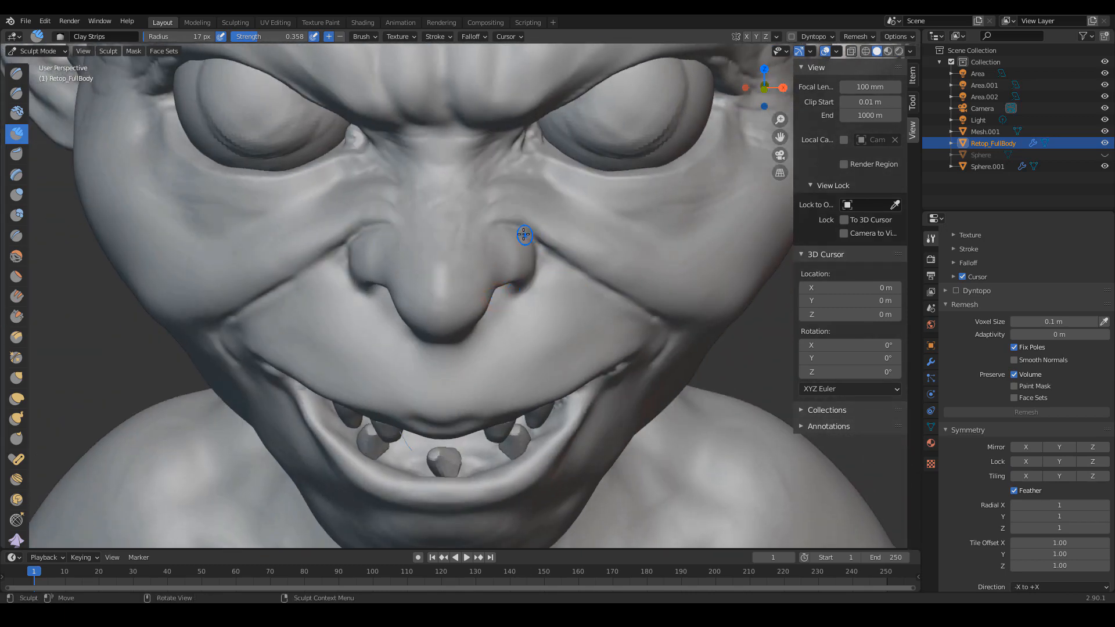
- Change the solid-view MatCap to a grey one with stronger light and shadow contrast
{"action": "left_click", "coordinate": [910, 52]}
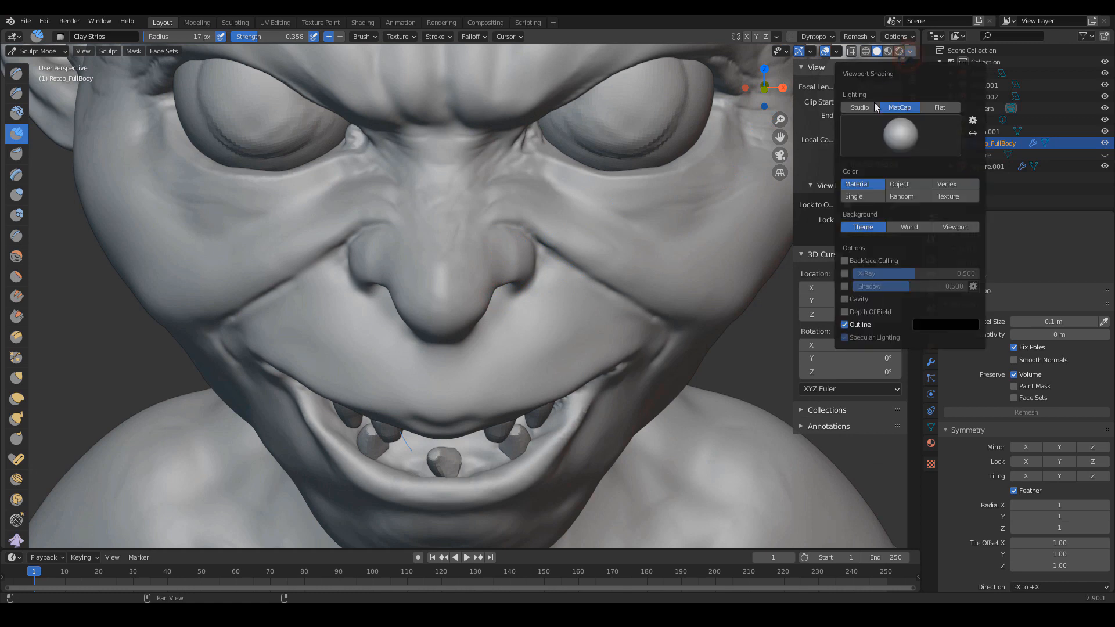
{"action": "left_click", "coordinate": [900, 142]}
{"action": "left_click", "coordinate": [797, 182]}
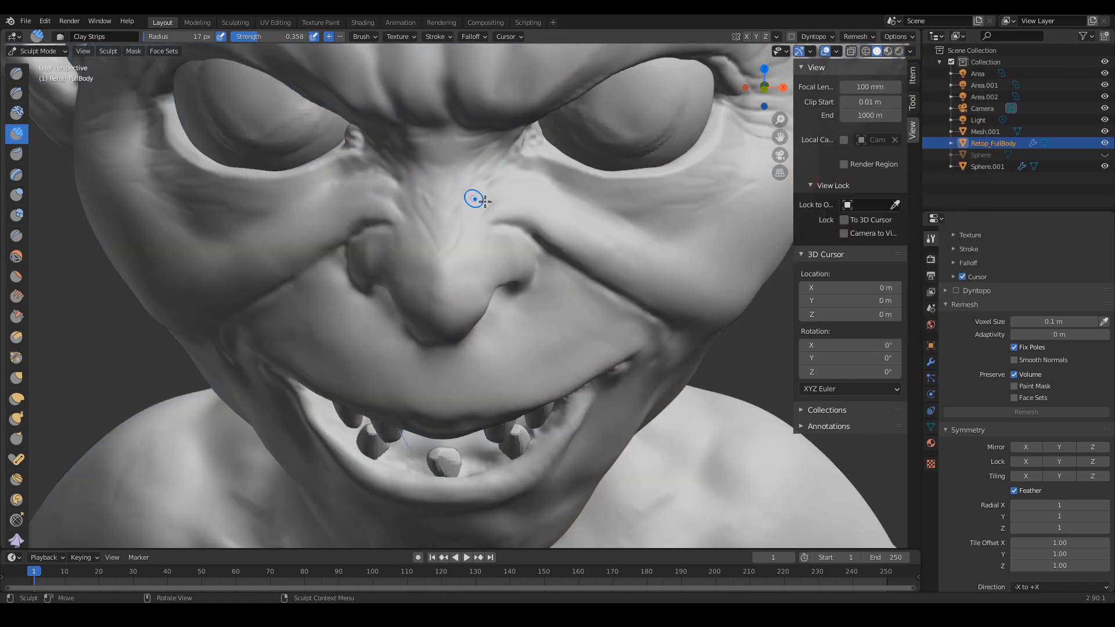
- Work the upper nose bridge with Clay Strips, then soften it with the Smooth brush at 0.352 strength
{"action": "mouse_move", "coordinate": [485, 202]}
{"action": "middle_mouse_down"}
{"action": "mouse_move", "coordinate": [513, 228]}
{"action": "mouse_move", "coordinate": [515, 197]}
{"action": "mouse_move", "coordinate": [508, 248]}
{"action": "mouse_move", "coordinate": [494, 179]}
{"action": "middle_mouse_up"}
{"action": "mouse_move", "coordinate": [482, 190]}
{"action": "left_mouse_down"}
{"action": "mouse_move", "coordinate": [393, 187]}
{"action": "mouse_move", "coordinate": [434, 187]}
{"action": "left_mouse_up"}
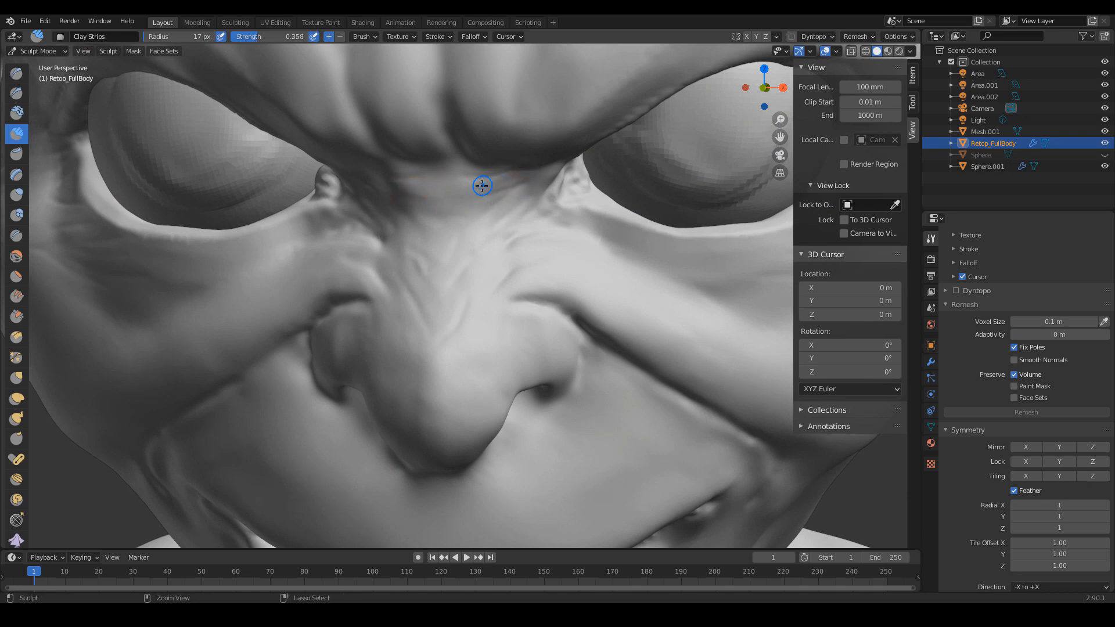
{"action": "middle_click_drag", "start_coordinate": [476, 209], "coordinate": [445, 197]}
{"action": "left_click", "coordinate": [23, 256]}
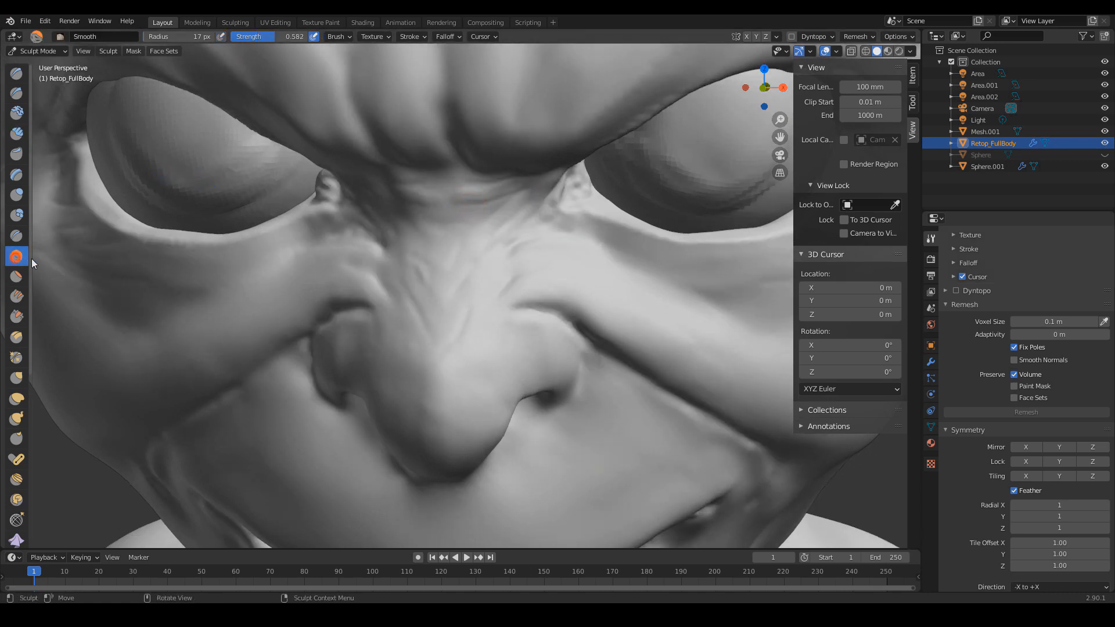
{"action": "key", "text": "shift+f"}
{"action": "left_click", "coordinate": [445, 192]}
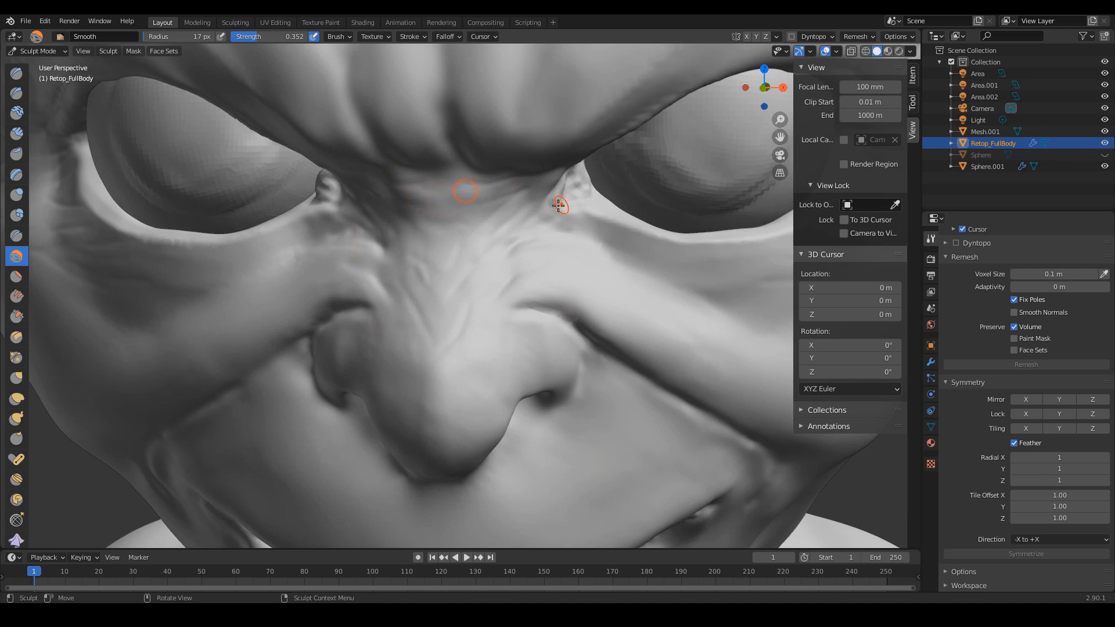
- Refine the folds across the top of the nose bridge with Clay Strips, using both raised and carved strokes
{"action": "key", "text": "c"}
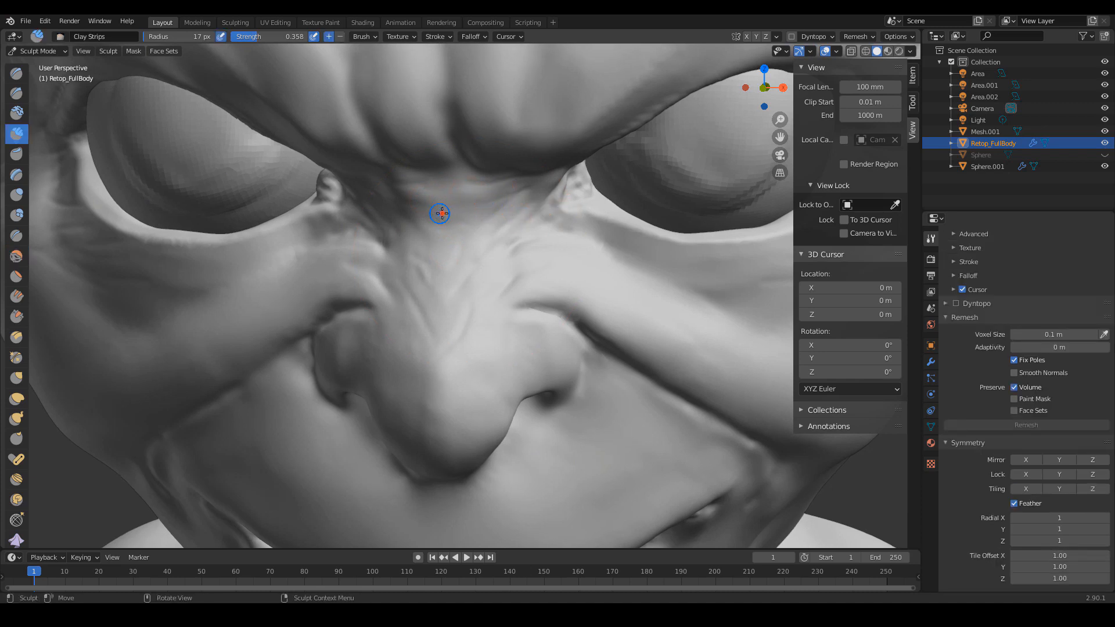
{"action": "left_click", "coordinate": [468, 210]}
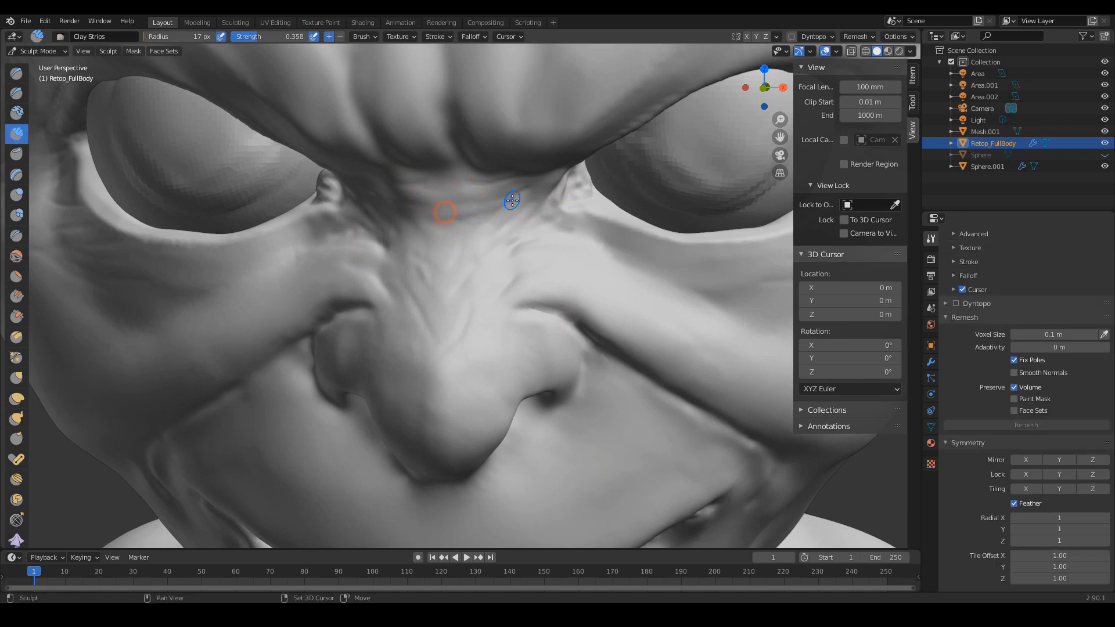
{"action": "left_click_drag", "start_coordinate": [505, 218], "coordinate": [462, 254], "text": "ctrl"}
{"action": "mouse_move", "coordinate": [462, 264]}
{"action": "middle_mouse_down"}
{"action": "mouse_move", "coordinate": [493, 314]}
{"action": "mouse_move", "coordinate": [426, 293]}
{"action": "mouse_move", "coordinate": [493, 302]}
{"action": "mouse_move", "coordinate": [463, 311]}
{"action": "middle_mouse_up"}
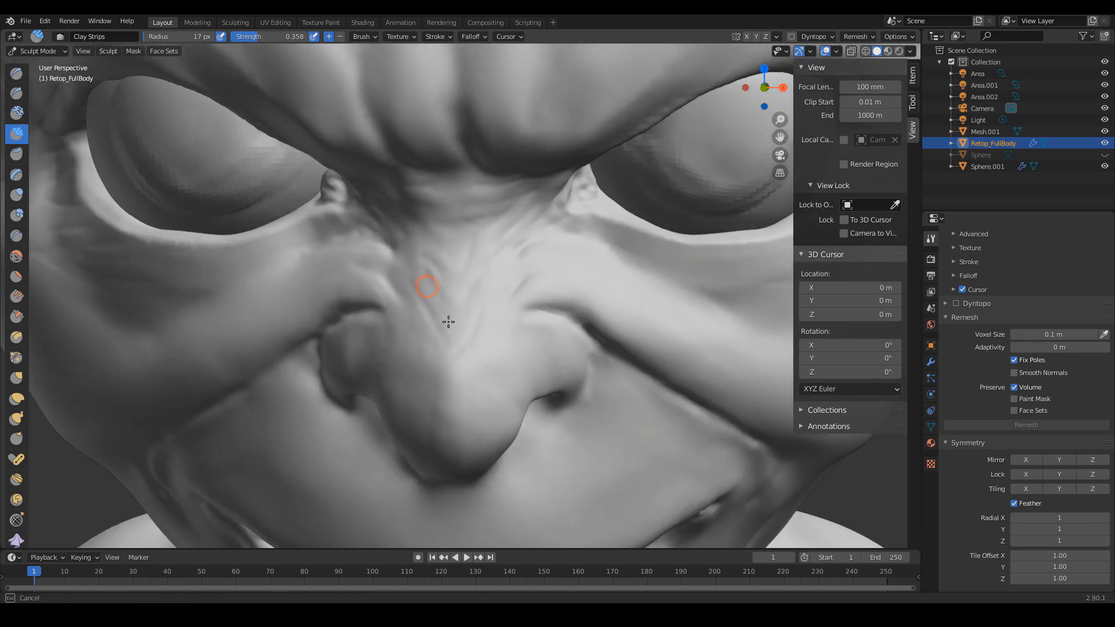
- Carve short wrinkles in the skin beside and below the nostrils with Draw Sharp at a 17 px radius
{"action": "mouse_move", "coordinate": [496, 306]}
{"action": "middle_mouse_down"}
{"action": "mouse_move", "coordinate": [543, 264]}
{"action": "mouse_move", "coordinate": [562, 293]}
{"action": "mouse_move", "coordinate": [576, 280]}
{"action": "mouse_move", "coordinate": [542, 267]}
{"action": "mouse_move", "coordinate": [567, 286]}
{"action": "mouse_move", "coordinate": [414, 280]}
{"action": "mouse_move", "coordinate": [535, 267]}
{"action": "mouse_move", "coordinate": [543, 299]}
{"action": "mouse_move", "coordinate": [542, 266]}
{"action": "mouse_move", "coordinate": [507, 295]}
{"action": "mouse_move", "coordinate": [478, 299]}
{"action": "mouse_move", "coordinate": [493, 284]}
{"action": "middle_mouse_up"}
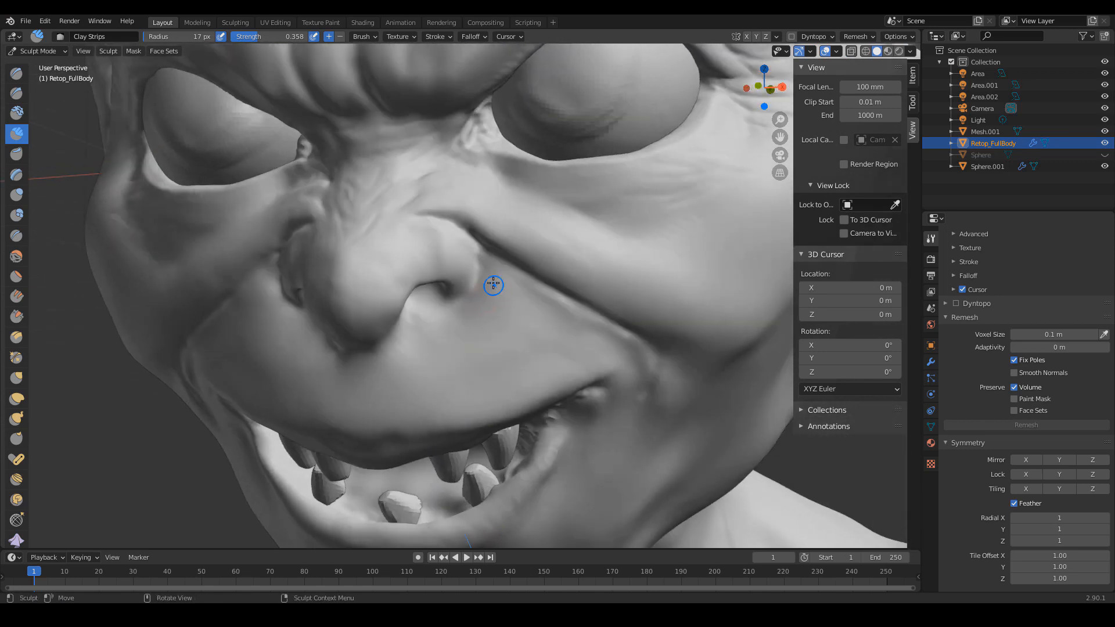
{"action": "key", "text": "ctrl+shift+d"}
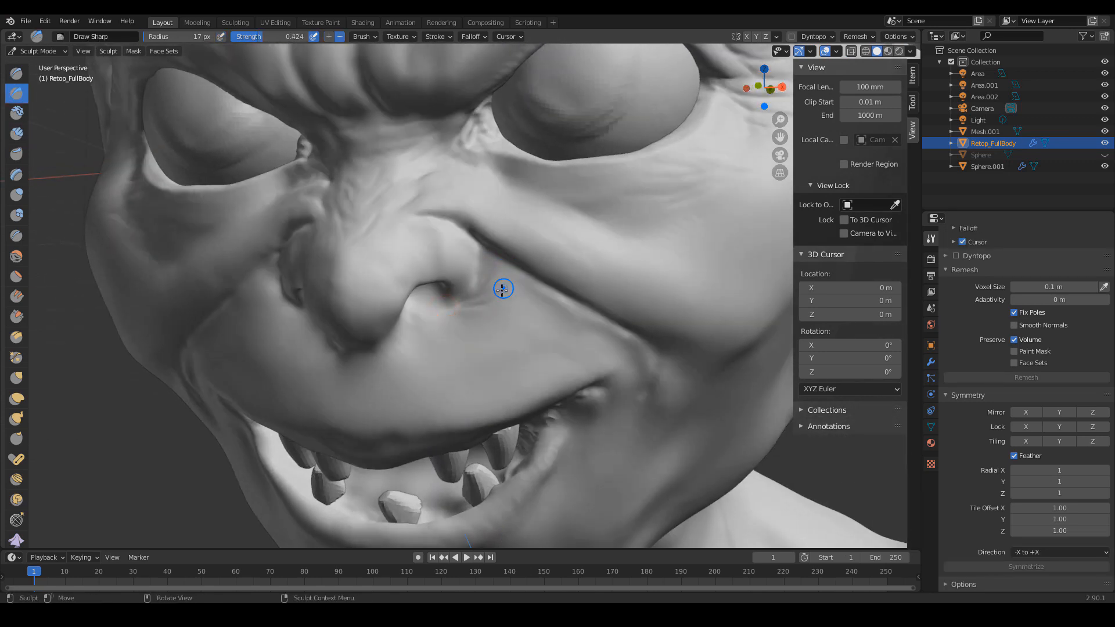
{"action": "middle_click_drag", "start_coordinate": [511, 292], "coordinate": [545, 295]}
{"action": "middle_click_drag", "start_coordinate": [435, 281], "coordinate": [462, 288]}
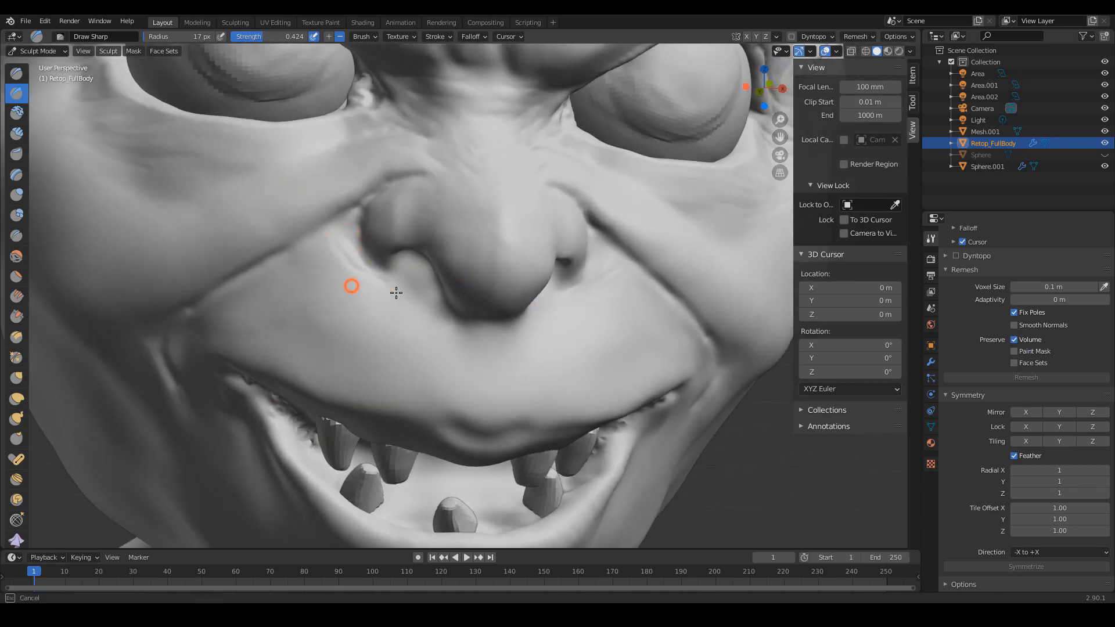
{"action": "mouse_move", "coordinate": [557, 229]}
{"action": "left_mouse_down", "text": "ctrl+alt"}
{"action": "mouse_move", "coordinate": [562, 266]}
{"action": "mouse_move", "coordinate": [542, 298]}
{"action": "mouse_move", "coordinate": [565, 281]}
{"action": "mouse_move", "coordinate": [553, 276]}
{"action": "left_mouse_up", "text": "ctrl+alt"}
{"action": "mouse_move", "coordinate": [552, 276]}
{"action": "middle_mouse_down"}
{"action": "mouse_move", "coordinate": [418, 271]}
{"action": "mouse_move", "coordinate": [354, 319]}
{"action": "mouse_move", "coordinate": [322, 306]}
{"action": "mouse_move", "coordinate": [400, 287]}
{"action": "mouse_move", "coordinate": [505, 298]}
{"action": "mouse_move", "coordinate": [538, 331]}
{"action": "mouse_move", "coordinate": [578, 299]}
{"action": "mouse_move", "coordinate": [561, 296]}
{"action": "mouse_move", "coordinate": [570, 261]}
{"action": "mouse_move", "coordinate": [559, 286]}
{"action": "mouse_move", "coordinate": [558, 272]}
{"action": "mouse_move", "coordinate": [583, 261]}
{"action": "mouse_move", "coordinate": [632, 254]}
{"action": "mouse_move", "coordinate": [446, 250]}
{"action": "mouse_move", "coordinate": [391, 276]}
{"action": "mouse_move", "coordinate": [314, 234]}
{"action": "middle_mouse_up"}
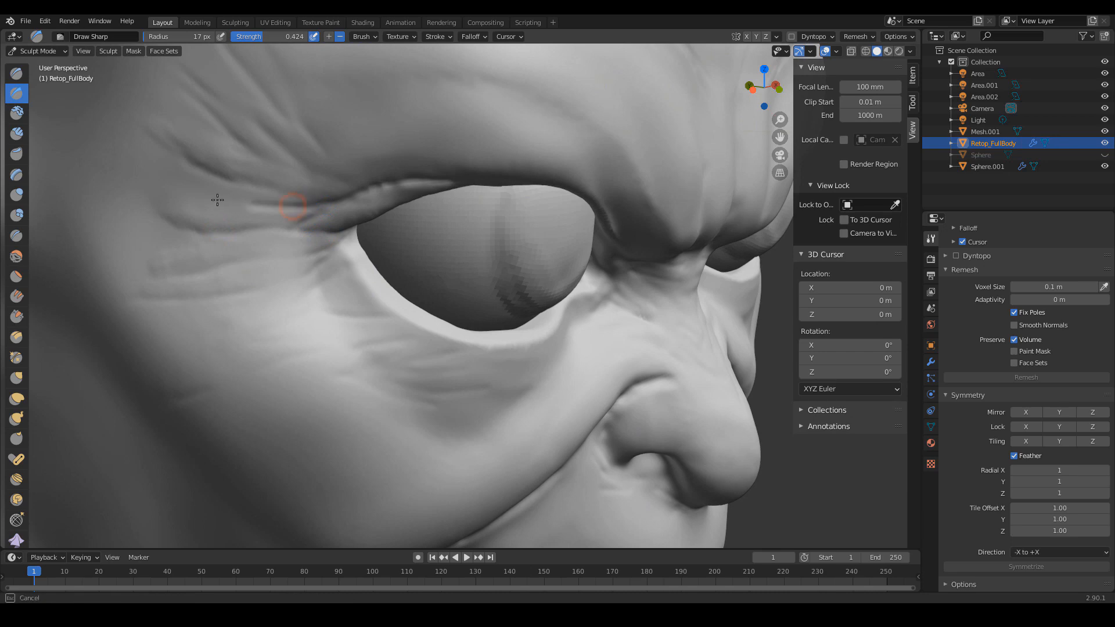
{"action": "mouse_move", "coordinate": [215, 211]}
{"action": "middle_mouse_down"}
{"action": "mouse_move", "coordinate": [530, 259]}
{"action": "mouse_move", "coordinate": [660, 232]}
{"action": "mouse_move", "coordinate": [583, 270]}
{"action": "mouse_move", "coordinate": [528, 249]}
{"action": "mouse_move", "coordinate": [470, 296]}
{"action": "mouse_move", "coordinate": [508, 284]}
{"action": "mouse_move", "coordinate": [535, 316]}
{"action": "mouse_move", "coordinate": [578, 296]}
{"action": "middle_mouse_up"}
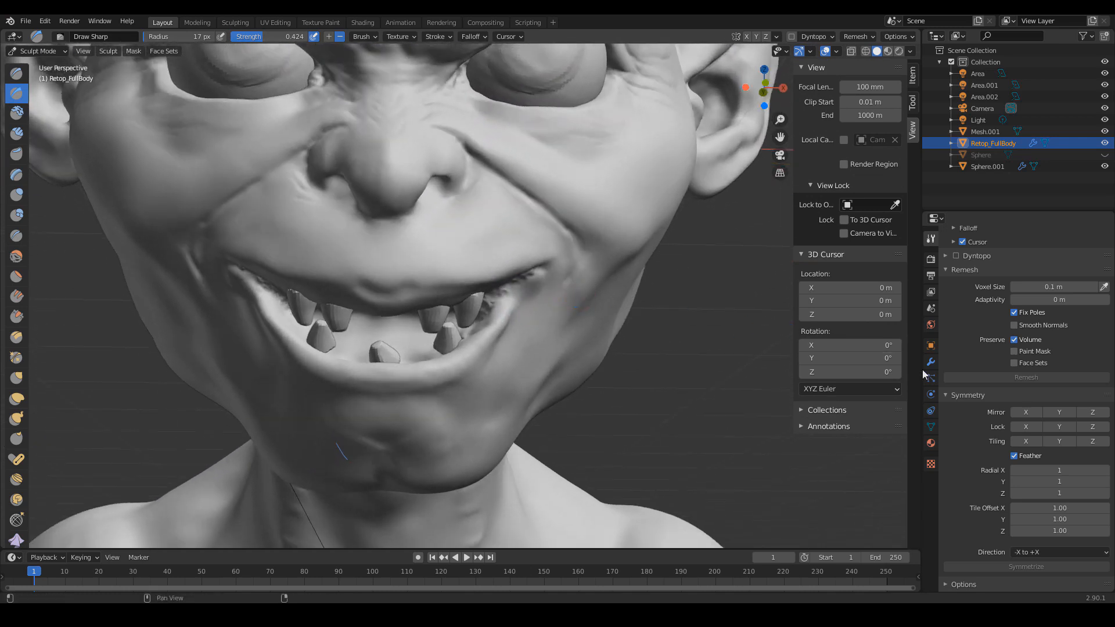
- Turn on X mirroring and deepen the smile fold from the nostril toward the mouth corner with Draw Sharp
{"action": "left_click", "coordinate": [1026, 411]}
{"action": "middle_click_drag", "start_coordinate": [542, 248], "coordinate": [609, 288]}
{"action": "scroll", "coordinate": [586, 266], "scroll_direction": "down", "scroll_amount": 2}
{"action": "scroll", "coordinate": [291, 209], "scroll_direction": "up", "scroll_amount": 3}
{"action": "scroll", "coordinate": [333, 210], "scroll_direction": "up", "scroll_amount": 2}
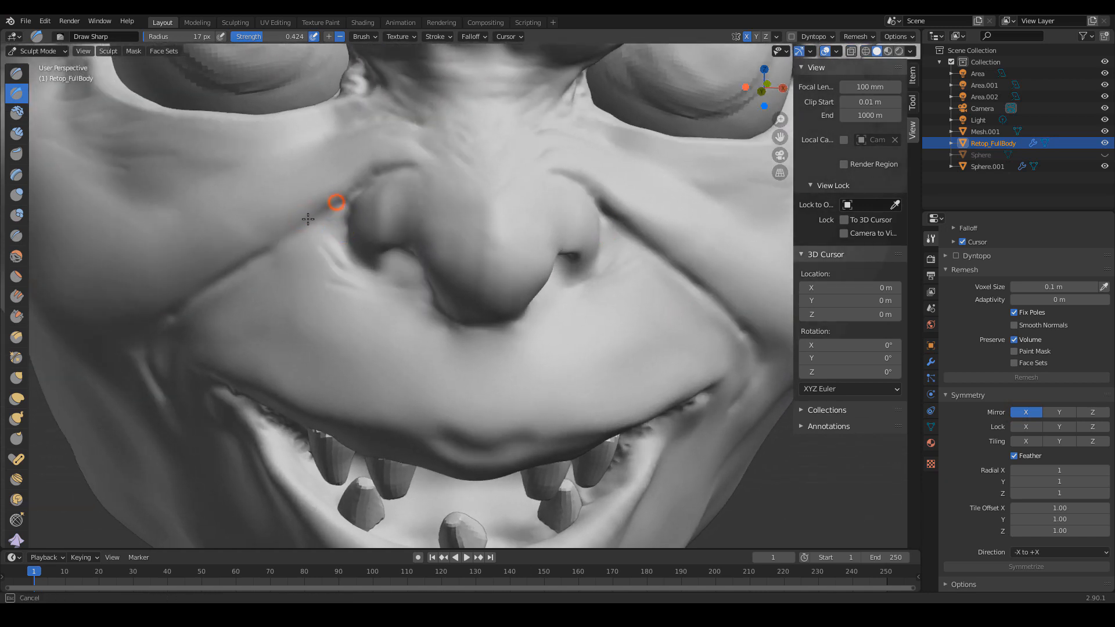
{"action": "left_click_drag", "start_coordinate": [308, 219], "coordinate": [342, 198]}
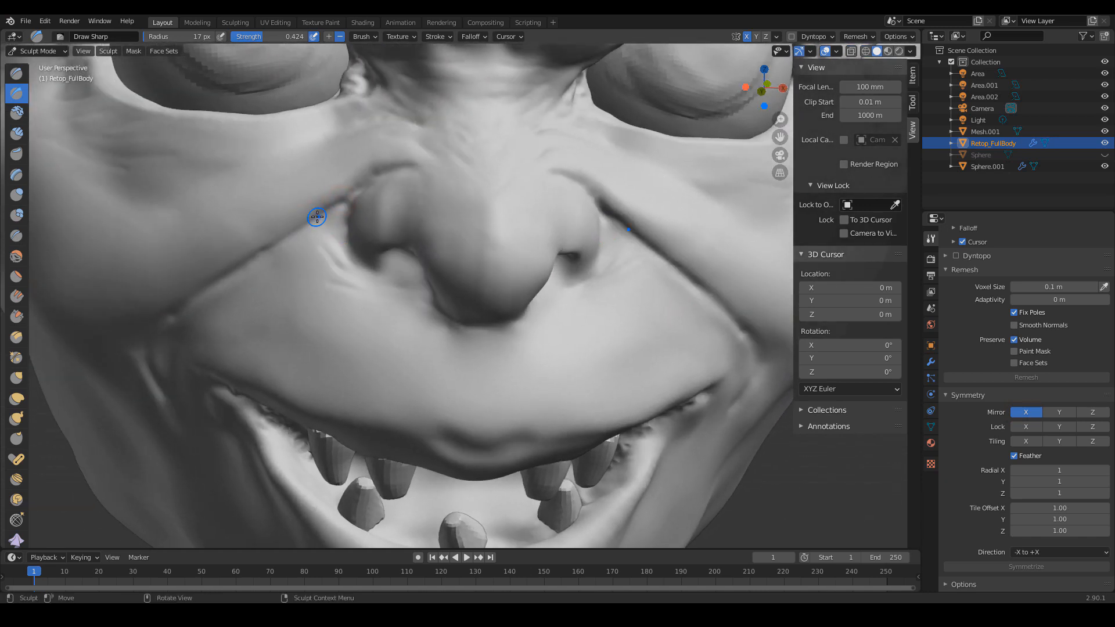
{"action": "mouse_move", "coordinate": [288, 235]}
{"action": "left_mouse_down"}
{"action": "mouse_move", "coordinate": [259, 256]}
{"action": "mouse_move", "coordinate": [344, 201]}
{"action": "left_mouse_up"}
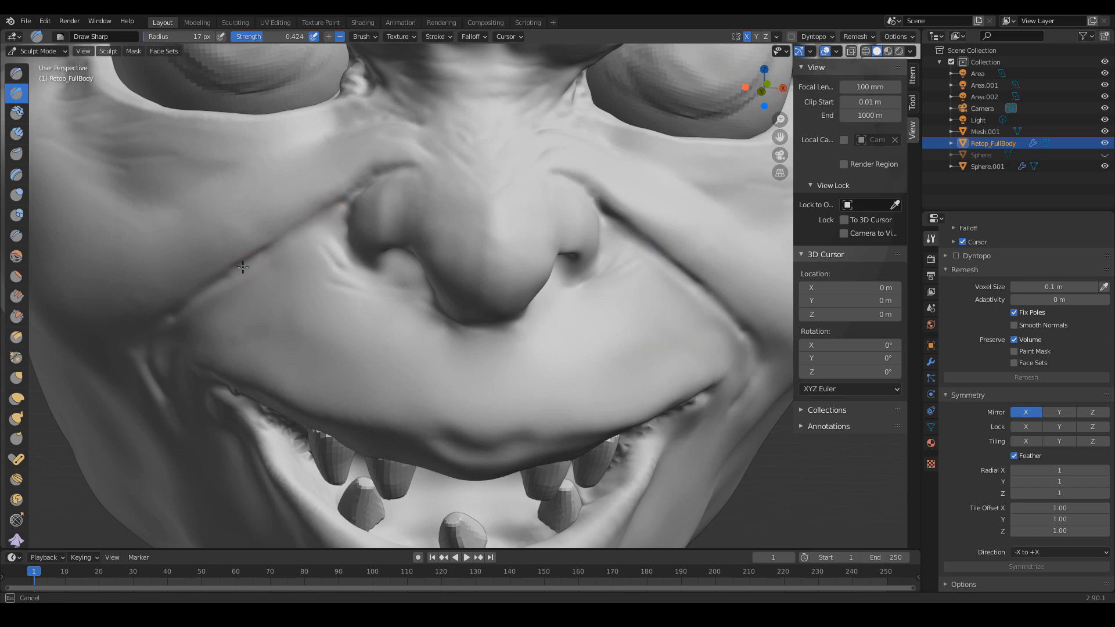
{"action": "left_click_drag", "start_coordinate": [242, 267], "coordinate": [324, 219]}
{"action": "left_click_drag", "start_coordinate": [262, 245], "coordinate": [356, 198]}
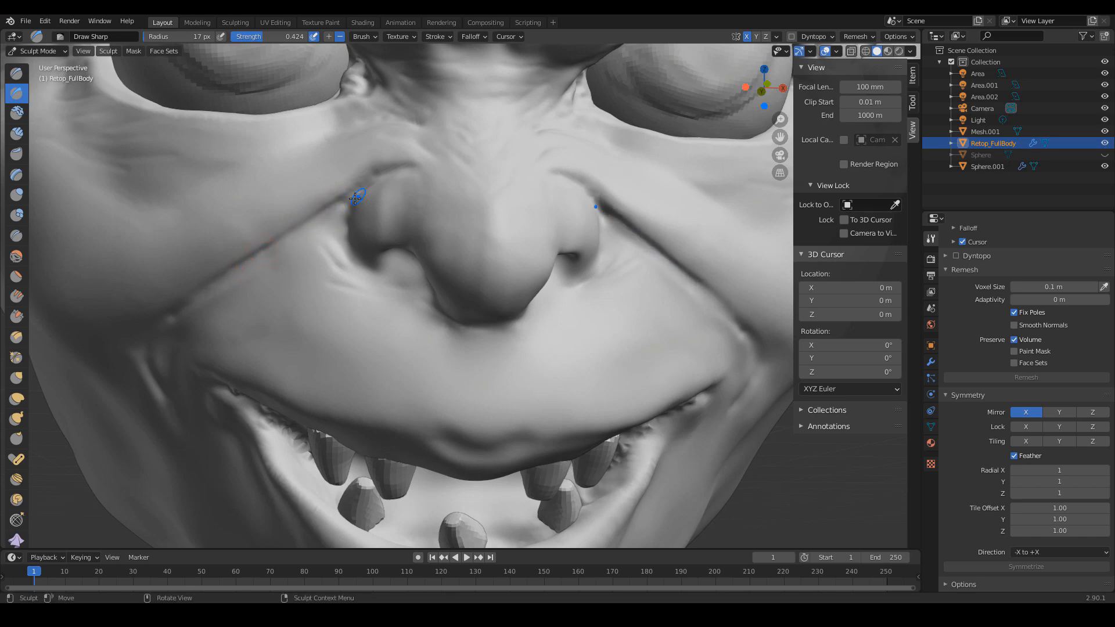
{"action": "mouse_move", "coordinate": [334, 214]}
{"action": "middle_mouse_down"}
{"action": "mouse_move", "coordinate": [356, 219]}
{"action": "mouse_move", "coordinate": [343, 234]}
{"action": "middle_mouse_up"}
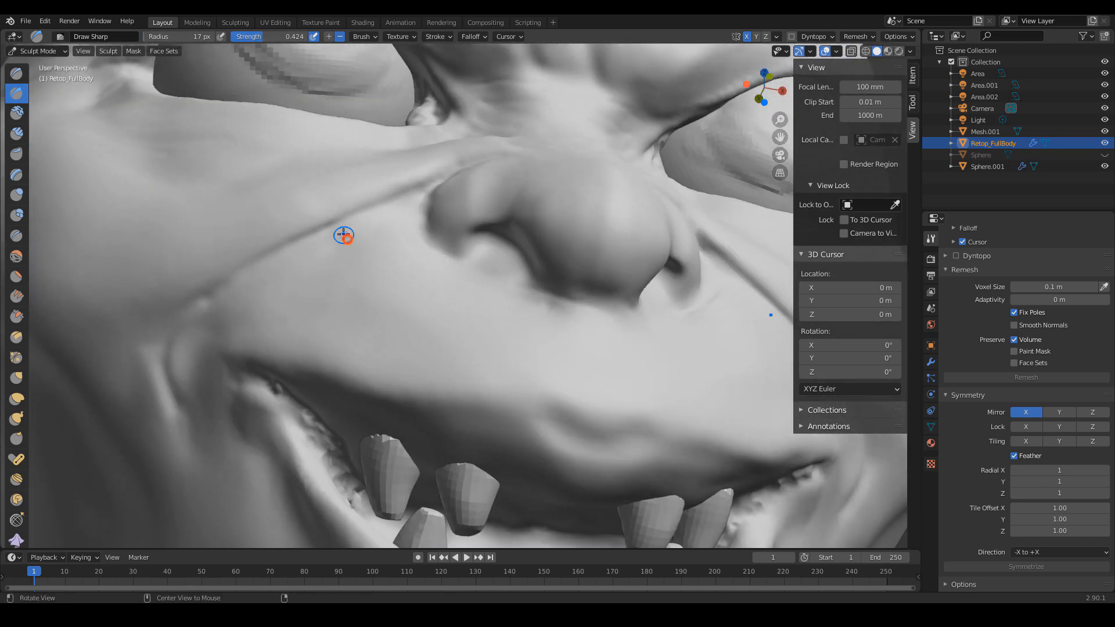
{"action": "mouse_move", "coordinate": [343, 235]}
{"action": "left_mouse_down"}
{"action": "mouse_move", "coordinate": [314, 231]}
{"action": "mouse_move", "coordinate": [262, 256]}
{"action": "mouse_move", "coordinate": [200, 312]}
{"action": "left_mouse_up"}
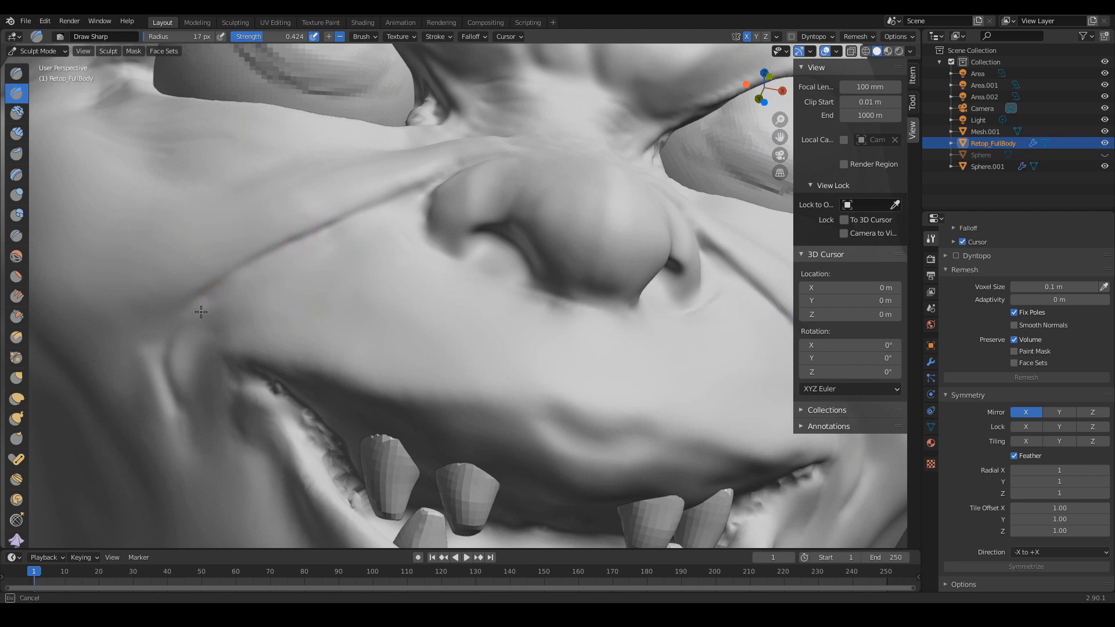
- Carve short creases along the cheek side of the smile fold, reducing Draw Sharp to 13 px radius and 0.248 strength
{"action": "mouse_move", "coordinate": [437, 199]}
{"action": "middle_mouse_down", "text": "ctrl"}
{"action": "mouse_move", "coordinate": [410, 306]}
{"action": "mouse_move", "coordinate": [459, 291]}
{"action": "mouse_move", "coordinate": [452, 273]}
{"action": "mouse_move", "coordinate": [299, 252]}
{"action": "mouse_move", "coordinate": [523, 264]}
{"action": "mouse_move", "coordinate": [451, 274]}
{"action": "mouse_move", "coordinate": [428, 291]}
{"action": "middle_mouse_up", "text": "ctrl"}
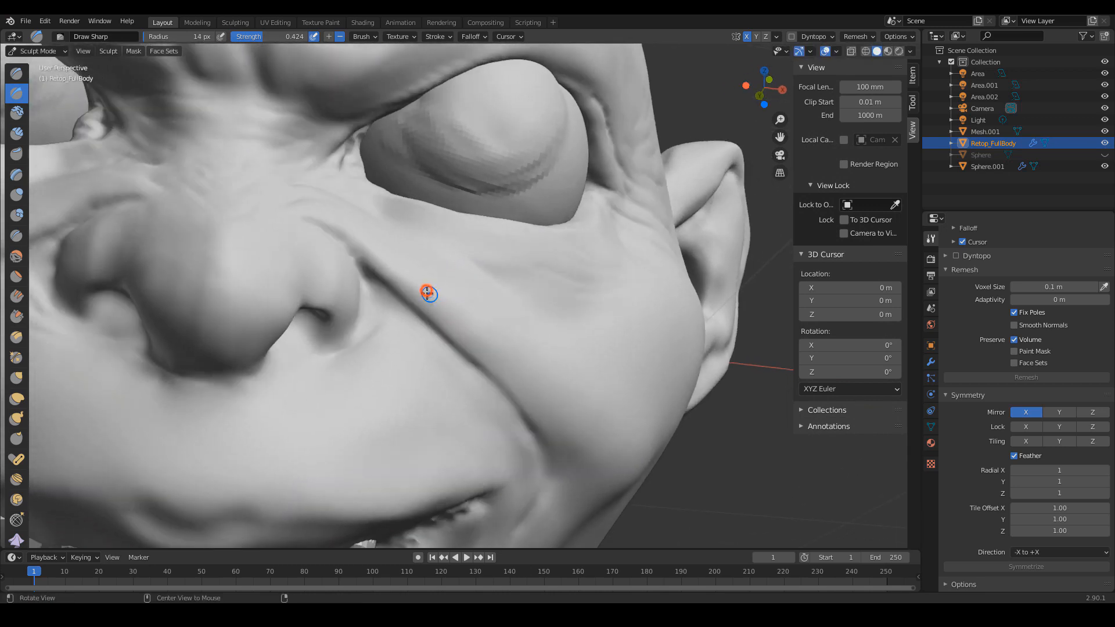
{"action": "left_click_drag", "start_coordinate": [388, 290], "coordinate": [486, 350]}
{"action": "left_click_drag", "start_coordinate": [426, 329], "coordinate": [492, 372]}
{"action": "mouse_move", "coordinate": [420, 309]}
{"action": "left_mouse_down"}
{"action": "mouse_move", "coordinate": [497, 360]}
{"action": "mouse_move", "coordinate": [439, 293]}
{"action": "left_mouse_up"}
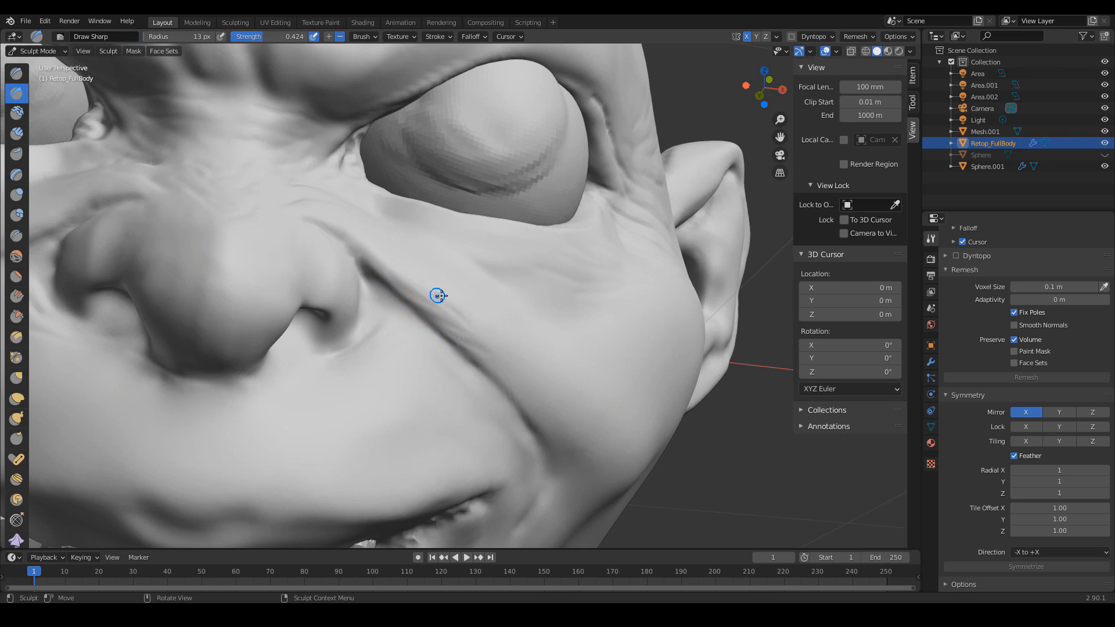
{"action": "key", "text": "shift+f"}
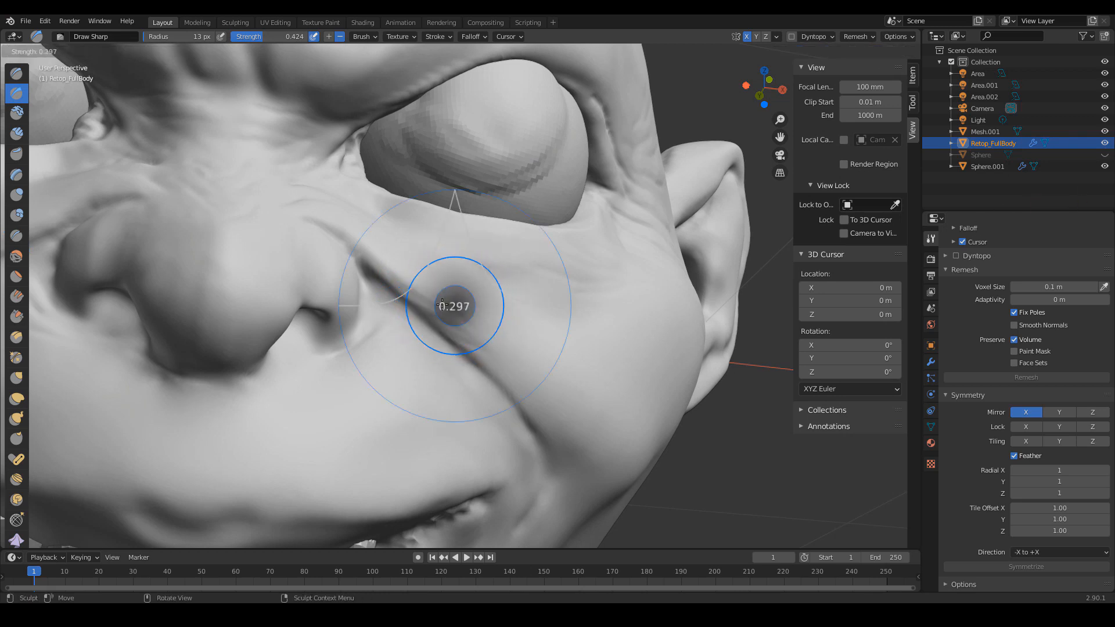
{"action": "left_click", "coordinate": [416, 314]}
{"action": "left_click_drag", "start_coordinate": [432, 345], "coordinate": [529, 387]}
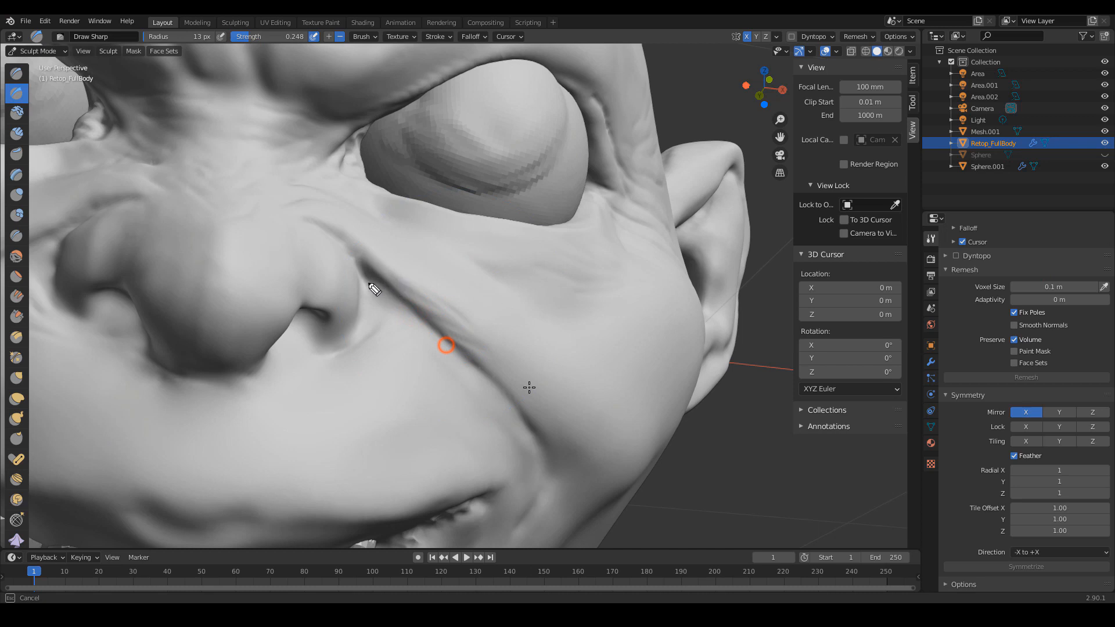
{"action": "left_click_drag", "start_coordinate": [346, 243], "coordinate": [399, 299]}
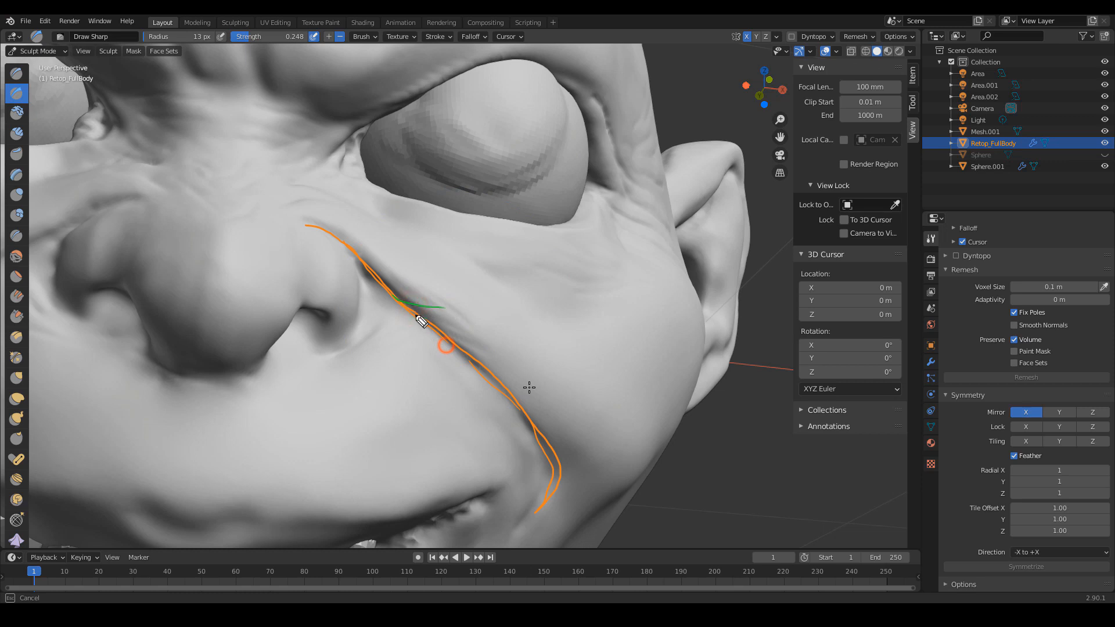
{"action": "left_click_drag", "start_coordinate": [418, 317], "coordinate": [491, 346]}
{"action": "mouse_move", "coordinate": [386, 281]}
{"action": "left_mouse_down"}
{"action": "mouse_move", "coordinate": [467, 313]}
{"action": "mouse_move", "coordinate": [481, 372]}
{"action": "mouse_move", "coordinate": [547, 412]}
{"action": "left_mouse_up"}
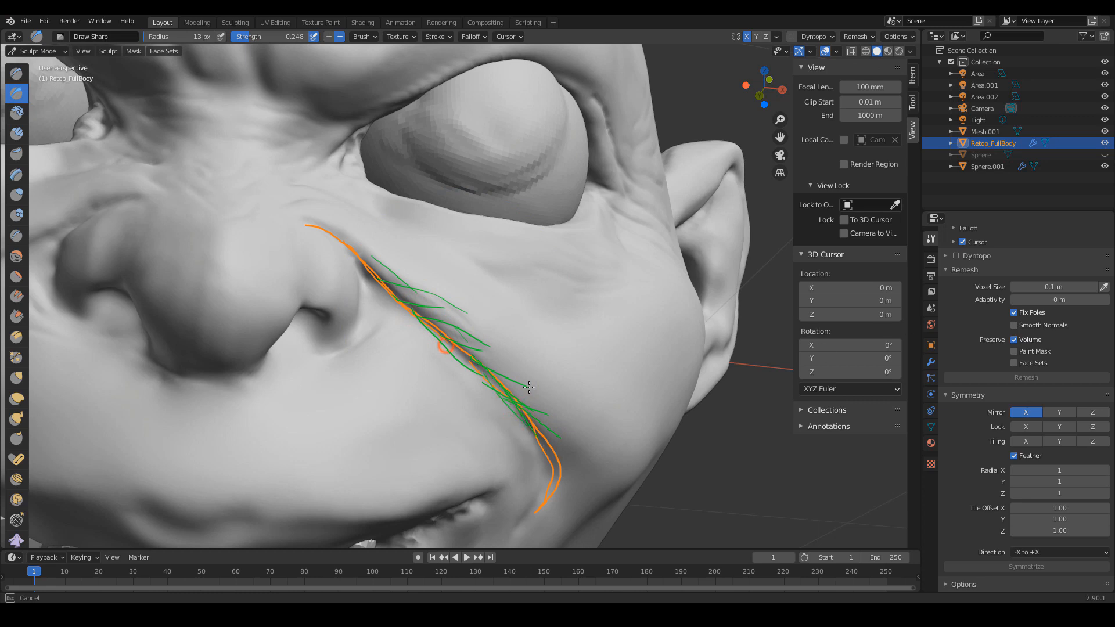
{"action": "key", "text": "Escape"}
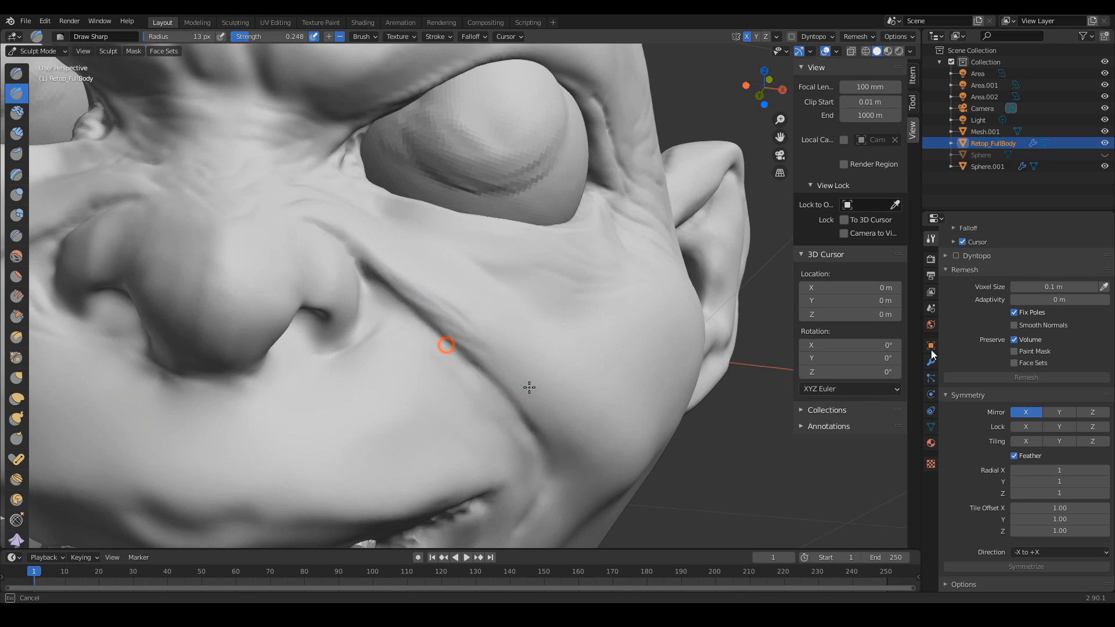
- Carve fine slanted wrinkles branching off the smile fold across the lower cheek with Draw Sharp at 0.248 strength
{"action": "mouse_move", "coordinate": [529, 387]}
{"action": "left_mouse_down"}
{"action": "mouse_move", "coordinate": [445, 354]}
{"action": "mouse_move", "coordinate": [519, 374]}
{"action": "left_mouse_up"}
{"action": "left_click_drag", "start_coordinate": [408, 327], "coordinate": [478, 370]}
{"action": "middle_click_drag", "start_coordinate": [533, 357], "coordinate": [451, 353]}
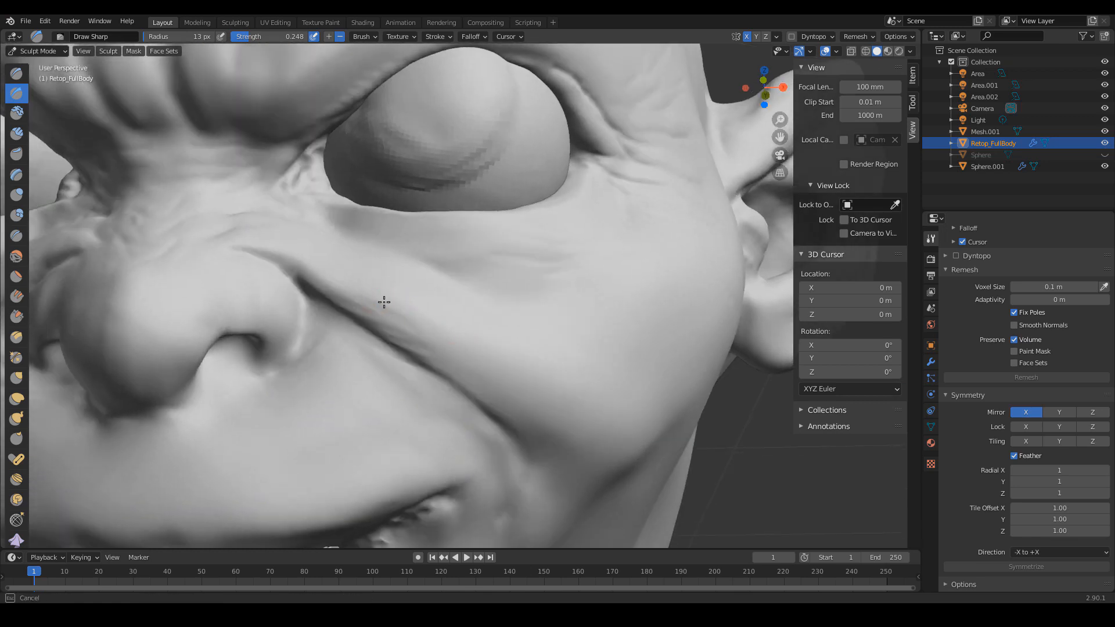
{"action": "mouse_move", "coordinate": [421, 367]}
{"action": "left_mouse_down"}
{"action": "mouse_move", "coordinate": [502, 383]}
{"action": "mouse_move", "coordinate": [513, 403]}
{"action": "left_mouse_up"}
{"action": "mouse_move", "coordinate": [419, 375]}
{"action": "left_mouse_down"}
{"action": "mouse_move", "coordinate": [485, 391]}
{"action": "mouse_move", "coordinate": [513, 412]}
{"action": "left_mouse_up"}
{"action": "left_click_drag", "start_coordinate": [417, 381], "coordinate": [521, 420]}
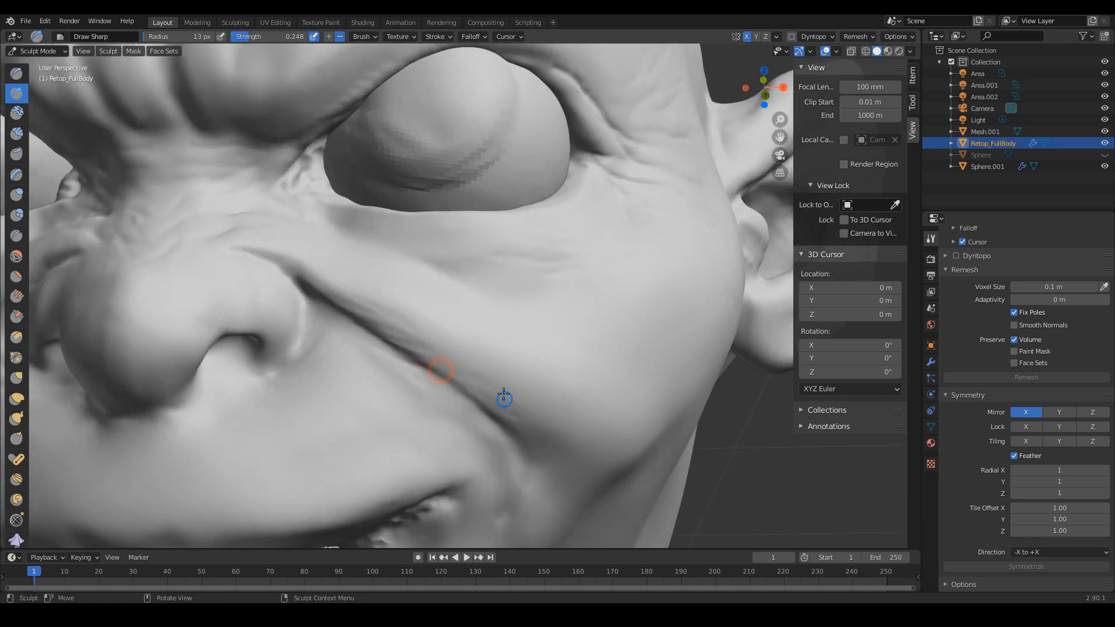
- Set the Draw Sharp radius to 12 px and carve small creases where the smile fold meets the mouth corner
{"action": "mouse_move", "coordinate": [504, 395]}
{"action": "middle_mouse_down", "text": "shift"}
{"action": "mouse_move", "coordinate": [507, 331]}
{"action": "mouse_move", "coordinate": [530, 349]}
{"action": "mouse_move", "coordinate": [311, 259]}
{"action": "mouse_move", "coordinate": [272, 257]}
{"action": "mouse_move", "coordinate": [351, 273]}
{"action": "mouse_move", "coordinate": [336, 287]}
{"action": "mouse_move", "coordinate": [281, 289]}
{"action": "mouse_move", "coordinate": [279, 315]}
{"action": "middle_mouse_up", "text": "shift"}
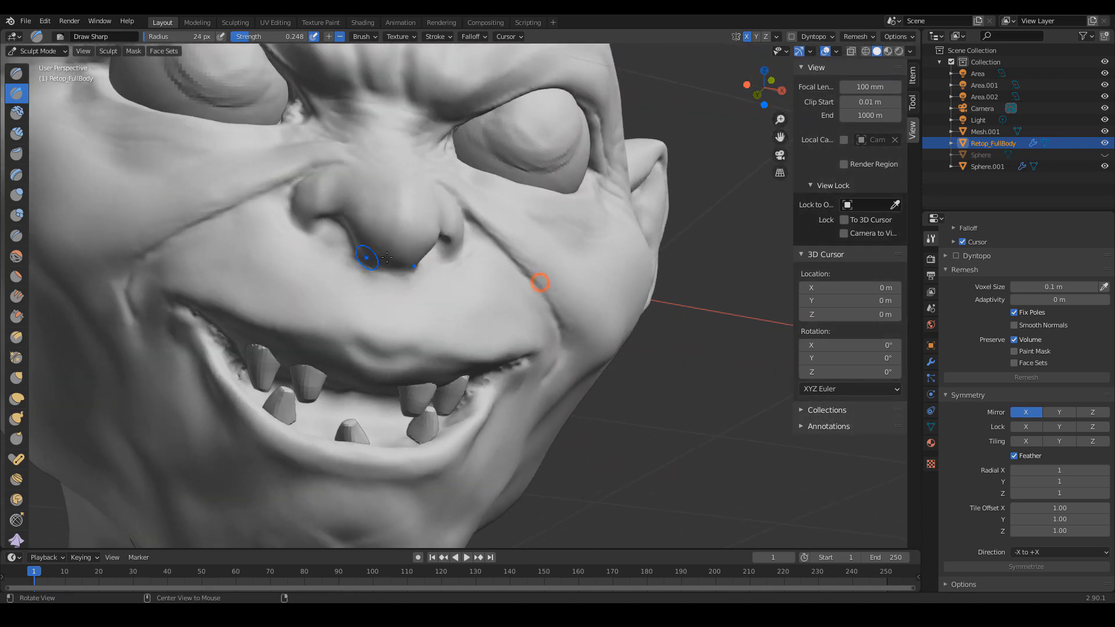
{"action": "mouse_move", "coordinate": [548, 271]}
{"action": "left_mouse_down", "text": "alt"}
{"action": "mouse_move", "coordinate": [513, 319]}
{"action": "mouse_move", "coordinate": [525, 323]}
{"action": "left_mouse_up", "text": "alt"}
{"action": "key", "text": "f"}
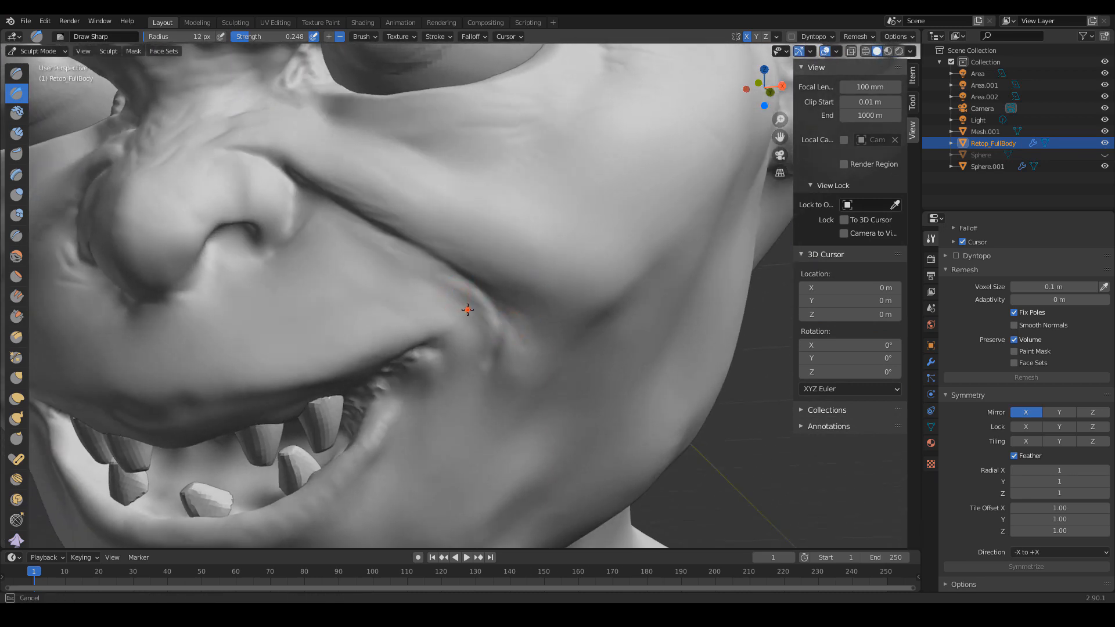
{"action": "mouse_move", "coordinate": [489, 356]}
{"action": "left_mouse_down"}
{"action": "mouse_move", "coordinate": [490, 367]}
{"action": "mouse_move", "coordinate": [517, 309]}
{"action": "mouse_move", "coordinate": [441, 364]}
{"action": "mouse_move", "coordinate": [506, 363]}
{"action": "left_mouse_up"}
{"action": "mouse_move", "coordinate": [572, 348]}
{"action": "left_mouse_down", "text": "ctrl+alt"}
{"action": "mouse_move", "coordinate": [604, 297]}
{"action": "mouse_move", "coordinate": [503, 316]}
{"action": "mouse_move", "coordinate": [363, 273]}
{"action": "mouse_move", "coordinate": [483, 299]}
{"action": "mouse_move", "coordinate": [392, 268]}
{"action": "mouse_move", "coordinate": [409, 273]}
{"action": "left_mouse_up", "text": "ctrl+alt"}
{"action": "mouse_move", "coordinate": [332, 251]}
{"action": "left_mouse_down"}
{"action": "mouse_move", "coordinate": [409, 292]}
{"action": "mouse_move", "coordinate": [346, 285]}
{"action": "mouse_move", "coordinate": [407, 320]}
{"action": "left_mouse_up"}
- Add fine mirrored creases to the upper smile fold beside the nostril with Draw Sharp
{"action": "mouse_move", "coordinate": [523, 294]}
{"action": "left_mouse_down", "text": "ctrl+alt"}
{"action": "mouse_move", "coordinate": [527, 328]}
{"action": "mouse_move", "coordinate": [584, 306]}
{"action": "mouse_move", "coordinate": [527, 316]}
{"action": "left_mouse_up", "text": "ctrl+alt"}
{"action": "left_click_drag", "start_coordinate": [528, 316], "coordinate": [677, 301], "text": "alt+shift"}
{"action": "mouse_move", "coordinate": [532, 308]}
{"action": "left_mouse_down", "text": "ctrl+alt"}
{"action": "mouse_move", "coordinate": [482, 244]}
{"action": "mouse_move", "coordinate": [455, 241]}
{"action": "left_mouse_up", "text": "ctrl+alt"}
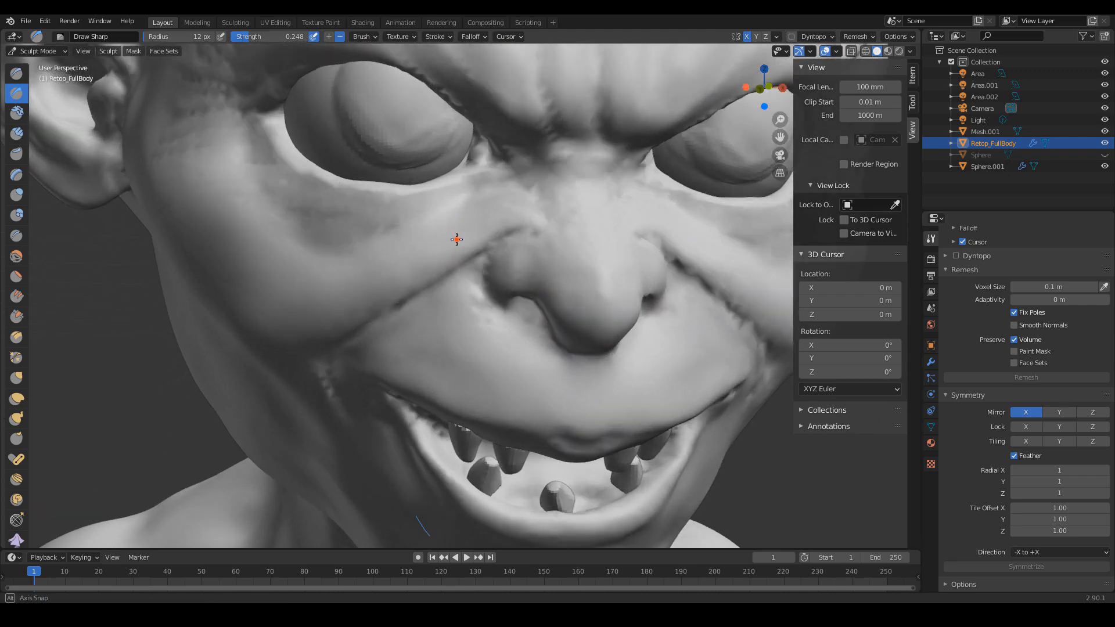
{"action": "mouse_move", "coordinate": [460, 198]}
{"action": "left_mouse_down"}
{"action": "mouse_move", "coordinate": [398, 227]}
{"action": "mouse_move", "coordinate": [414, 217]}
{"action": "left_mouse_up"}
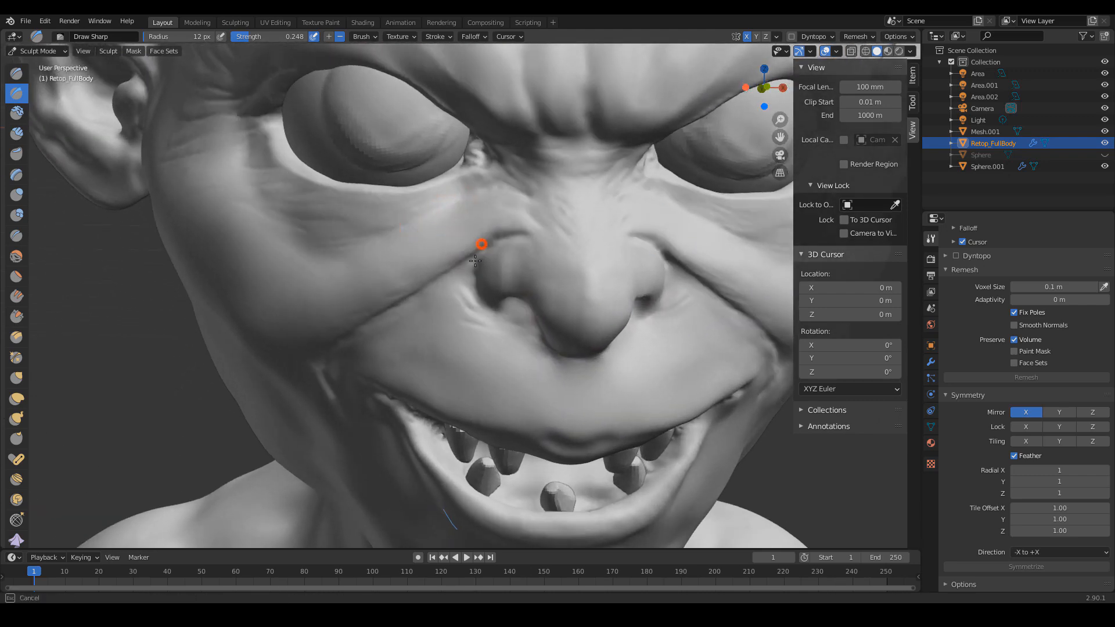
- Carve thin vertical creases into the frown folds between the eyebrows with Draw Sharp at a 12 px radius
{"action": "left_click_drag", "start_coordinate": [480, 261], "coordinate": [506, 284], "text": "alt"}
{"action": "left_click_drag", "start_coordinate": [615, 274], "coordinate": [375, 277], "text": "alt+shift"}
{"action": "mouse_move", "coordinate": [537, 244]}
{"action": "left_mouse_down", "text": "ctrl+alt"}
{"action": "mouse_move", "coordinate": [552, 279]}
{"action": "mouse_move", "coordinate": [538, 332]}
{"action": "mouse_move", "coordinate": [581, 326]}
{"action": "mouse_move", "coordinate": [568, 355]}
{"action": "mouse_move", "coordinate": [550, 328]}
{"action": "mouse_move", "coordinate": [550, 232]}
{"action": "left_mouse_up", "text": "ctrl+alt"}
{"action": "left_click_drag", "start_coordinate": [551, 233], "coordinate": [538, 319], "text": "alt+shift"}
{"action": "left_click_drag", "start_coordinate": [538, 319], "coordinate": [530, 273], "text": "ctrl+alt"}
{"action": "left_click_drag", "start_coordinate": [481, 238], "coordinate": [443, 314]}
{"action": "left_click_drag", "start_coordinate": [482, 259], "coordinate": [434, 348]}
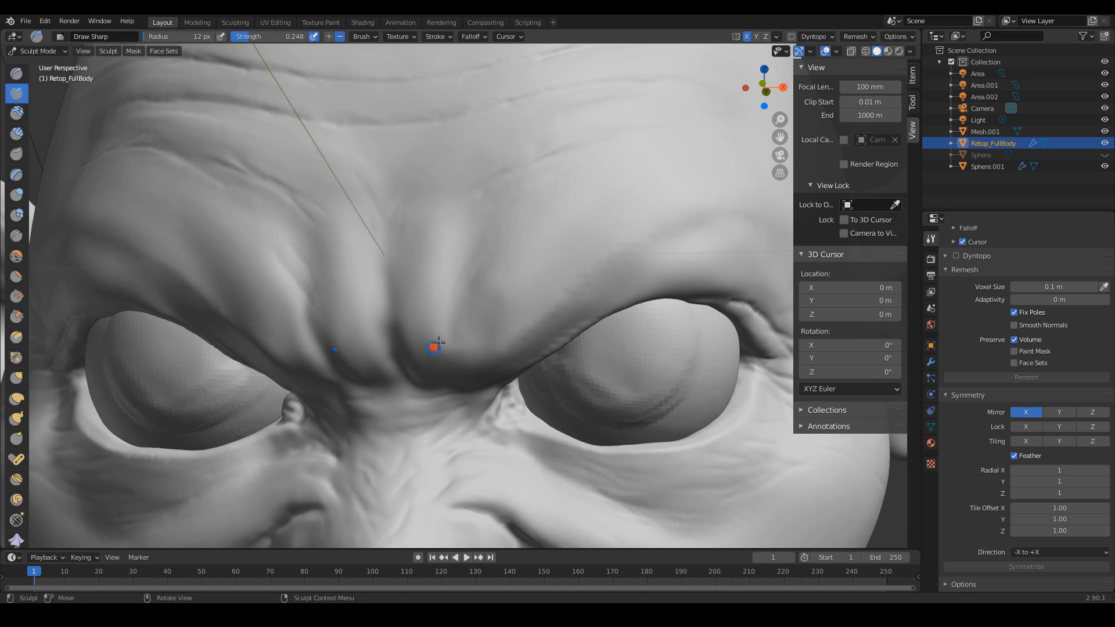
{"action": "left_click_drag", "start_coordinate": [475, 282], "coordinate": [464, 370]}
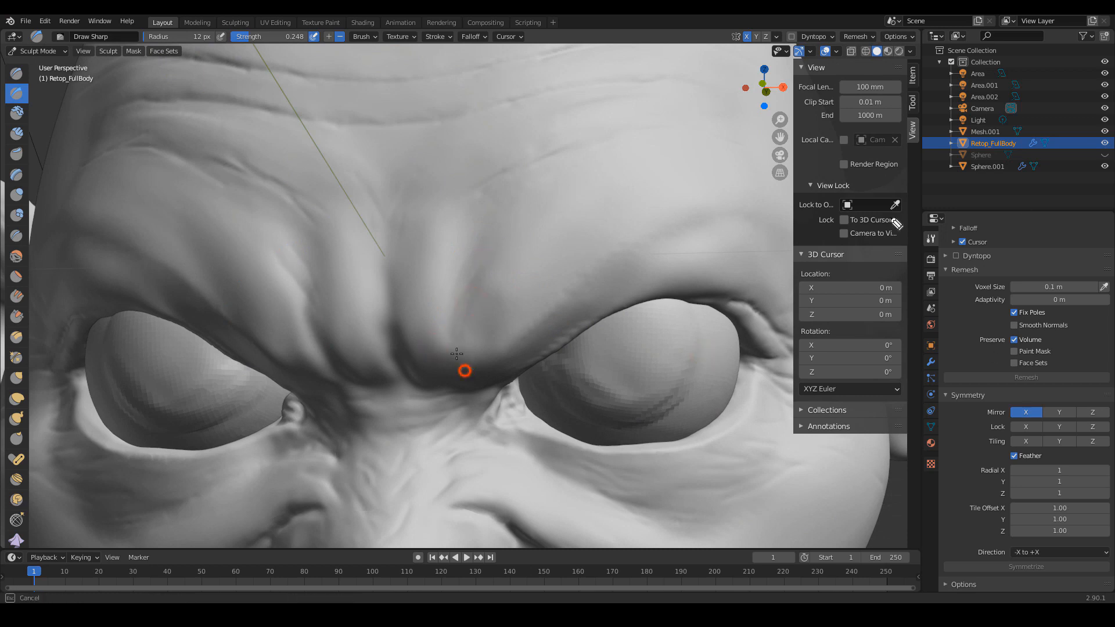
{"action": "mouse_move", "coordinate": [206, 105]}
{"action": "left_mouse_down"}
{"action": "mouse_move", "coordinate": [391, 124]}
{"action": "mouse_move", "coordinate": [587, 89]}
{"action": "left_mouse_up"}
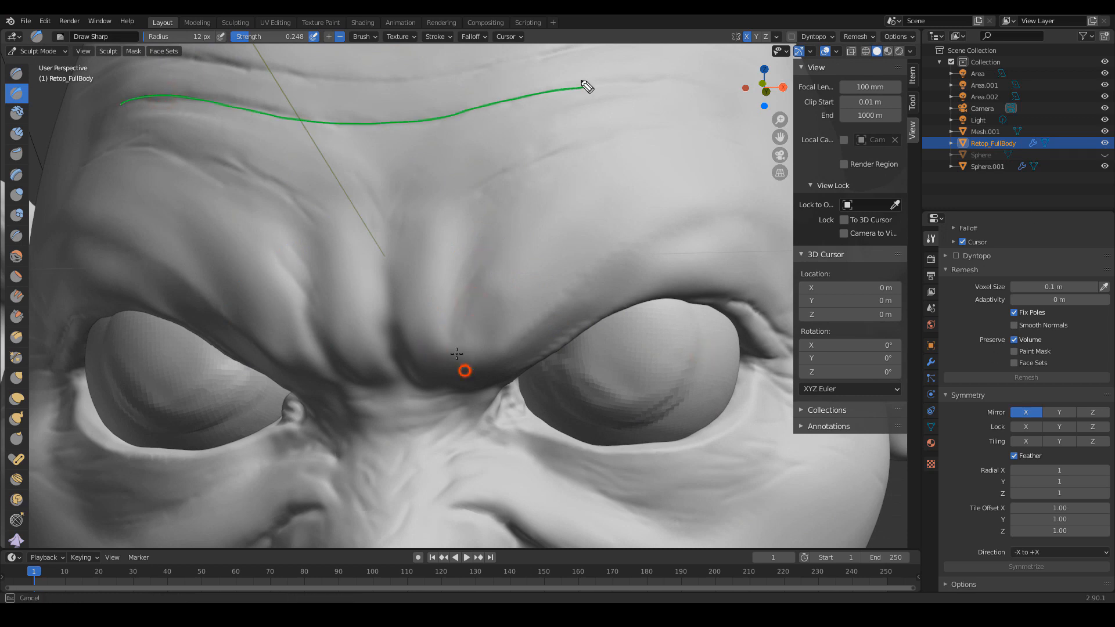
{"action": "mouse_move", "coordinate": [537, 56]}
{"action": "left_mouse_down"}
{"action": "mouse_move", "coordinate": [406, 82]}
{"action": "mouse_move", "coordinate": [267, 70]}
{"action": "left_mouse_up"}
{"action": "left_click_drag", "start_coordinate": [166, 144], "coordinate": [354, 203]}
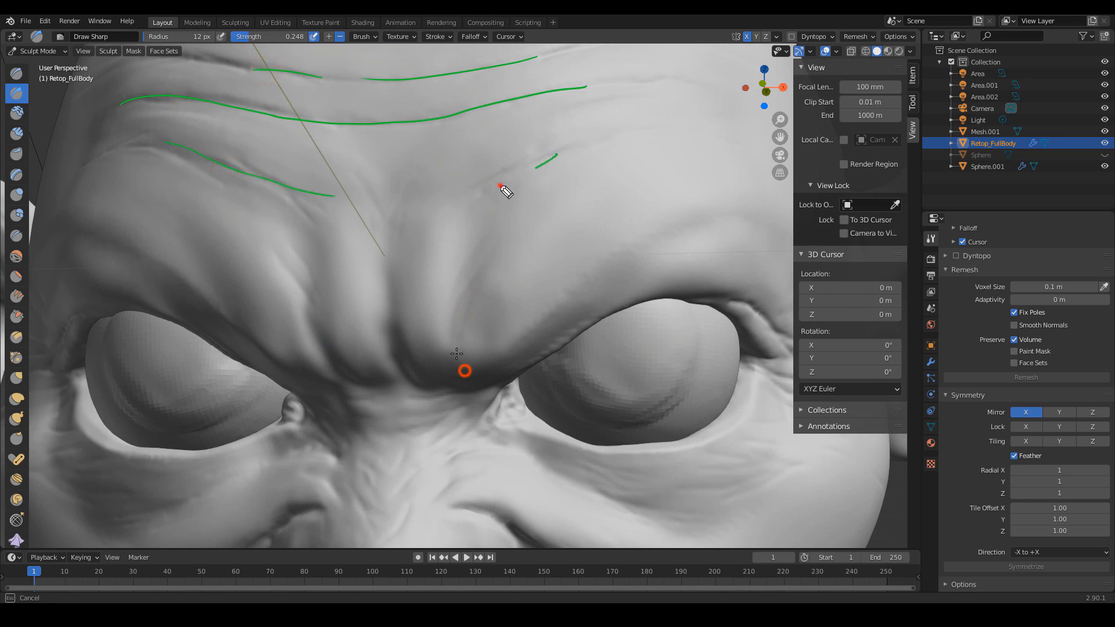
{"action": "left_click_drag", "start_coordinate": [500, 186], "coordinate": [477, 194]}
{"action": "left_click_drag", "start_coordinate": [294, 262], "coordinate": [327, 365]}
{"action": "left_click_drag", "start_coordinate": [390, 234], "coordinate": [406, 363]}
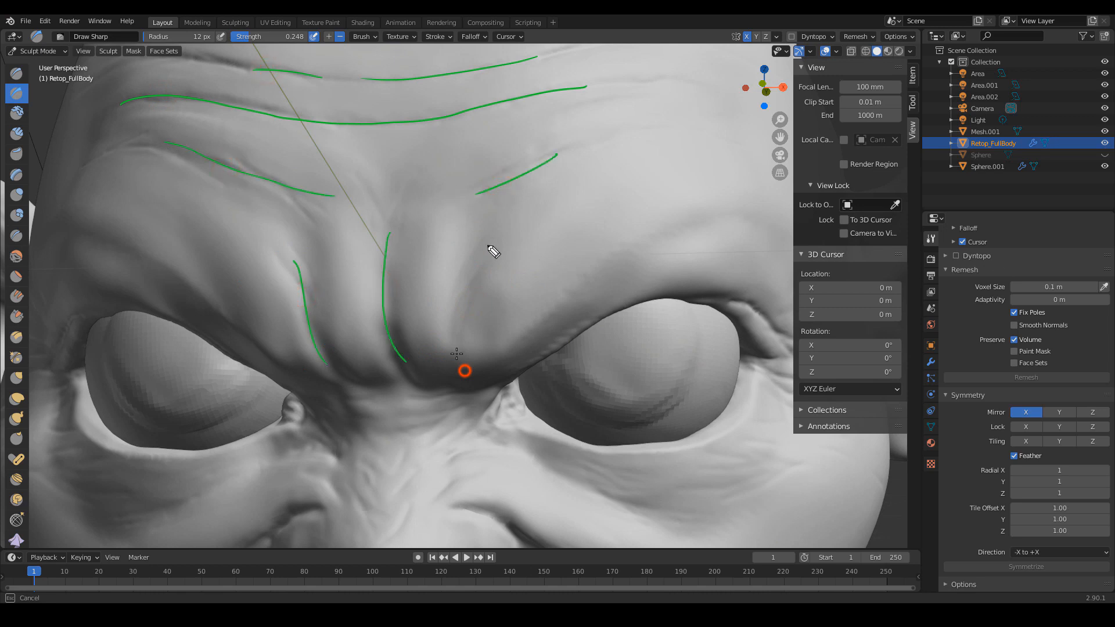
{"action": "left_click_drag", "start_coordinate": [465, 240], "coordinate": [460, 262]}
{"action": "mouse_move", "coordinate": [464, 268]}
{"action": "left_mouse_down"}
{"action": "mouse_move", "coordinate": [436, 284]}
{"action": "mouse_move", "coordinate": [444, 298]}
{"action": "left_mouse_up"}
{"action": "left_click_drag", "start_coordinate": [451, 312], "coordinate": [435, 325]}
{"action": "left_click_drag", "start_coordinate": [231, 148], "coordinate": [262, 183]}
{"action": "left_click_drag", "start_coordinate": [246, 156], "coordinate": [290, 197]}
{"action": "left_click_drag", "start_coordinate": [215, 178], "coordinate": [200, 153]}
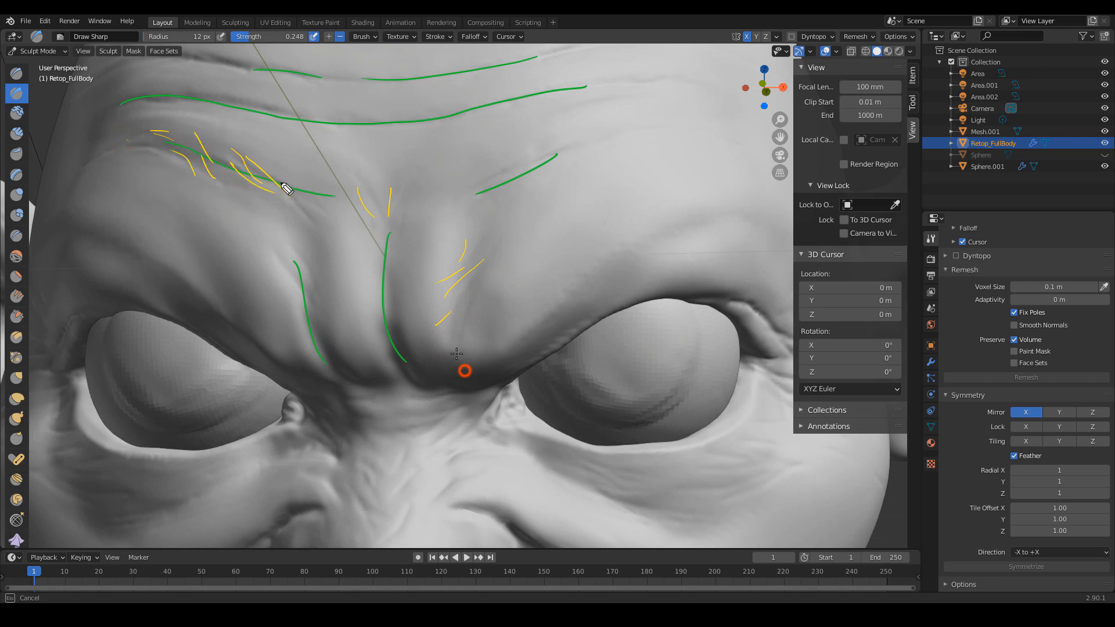
{"action": "left_click_drag", "start_coordinate": [293, 190], "coordinate": [308, 200]}
{"action": "left_click_drag", "start_coordinate": [512, 188], "coordinate": [540, 159]}
{"action": "mouse_move", "coordinate": [561, 140]}
{"action": "left_mouse_down"}
{"action": "mouse_move", "coordinate": [532, 175]}
{"action": "mouse_move", "coordinate": [578, 150]}
{"action": "left_mouse_up"}
{"action": "left_click_drag", "start_coordinate": [600, 135], "coordinate": [566, 157]}
{"action": "left_click_drag", "start_coordinate": [273, 263], "coordinate": [309, 301]}
{"action": "left_click_drag", "start_coordinate": [297, 310], "coordinate": [325, 353]}
{"action": "left_click_drag", "start_coordinate": [560, 478], "coordinate": [700, 516]}
{"action": "left_click_drag", "start_coordinate": [763, 482], "coordinate": [723, 496]}
{"action": "mouse_move", "coordinate": [682, 495]}
{"action": "left_mouse_down"}
{"action": "mouse_move", "coordinate": [774, 491]}
{"action": "mouse_move", "coordinate": [785, 447]}
{"action": "left_mouse_up"}
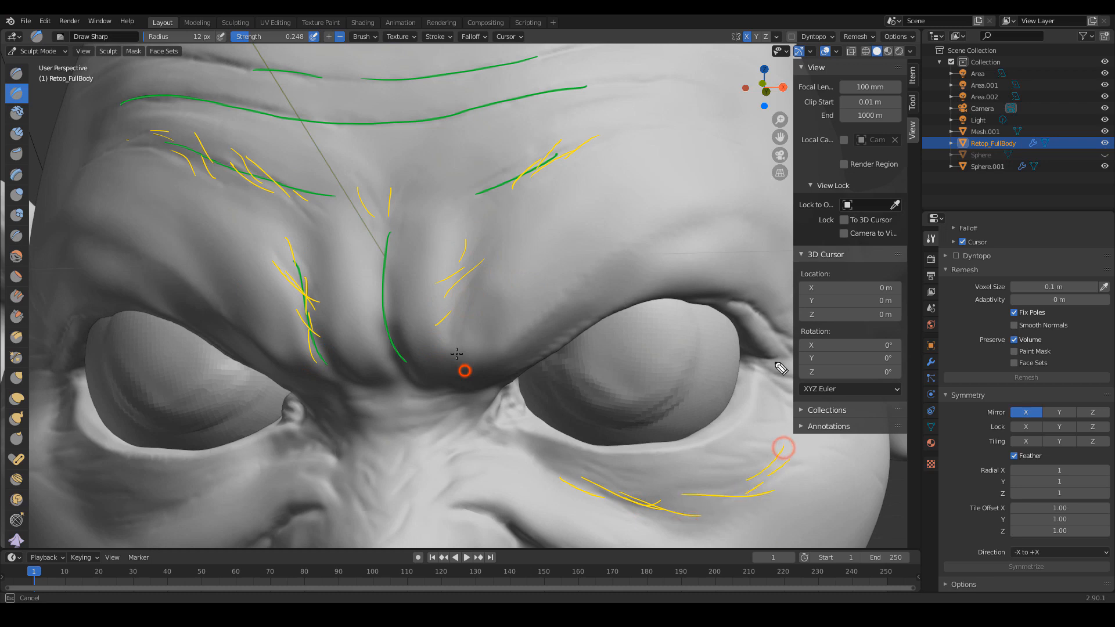
{"action": "mouse_move", "coordinate": [756, 360]}
{"action": "left_mouse_down"}
{"action": "mouse_move", "coordinate": [788, 366]}
{"action": "mouse_move", "coordinate": [811, 418]}
{"action": "left_mouse_up"}
{"action": "key", "text": "Escape"}
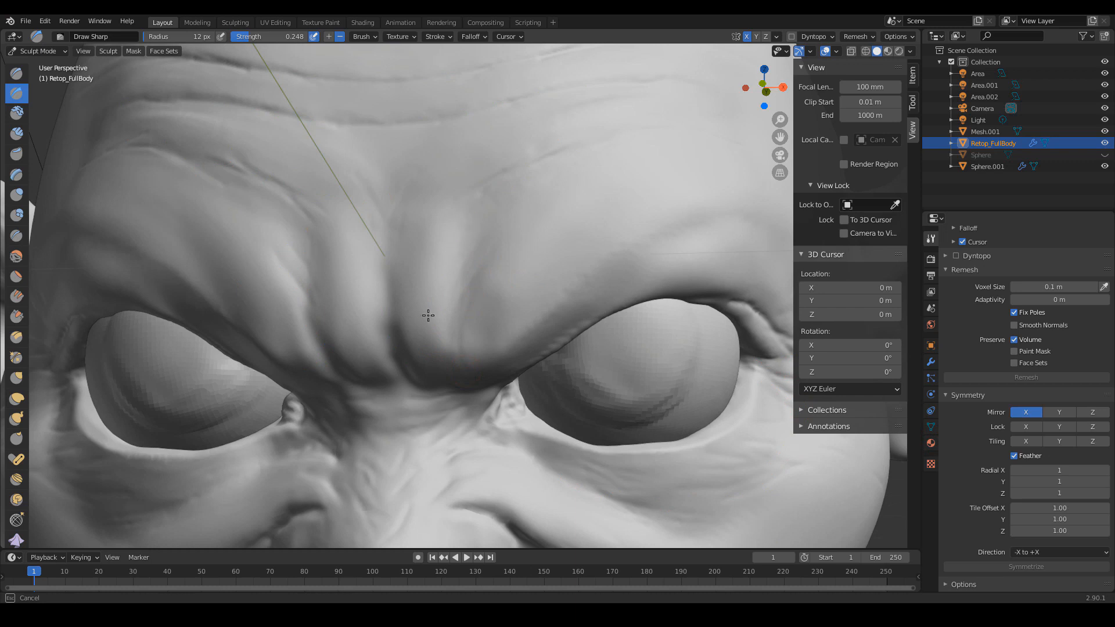
- Deepen the vertical frown folds between the eyebrows with Draw Sharp at a 12 px radius and 0.248 strength
{"action": "middle_click_drag", "start_coordinate": [486, 284], "coordinate": [500, 285]}
{"action": "left_click_drag", "start_coordinate": [415, 234], "coordinate": [418, 309]}
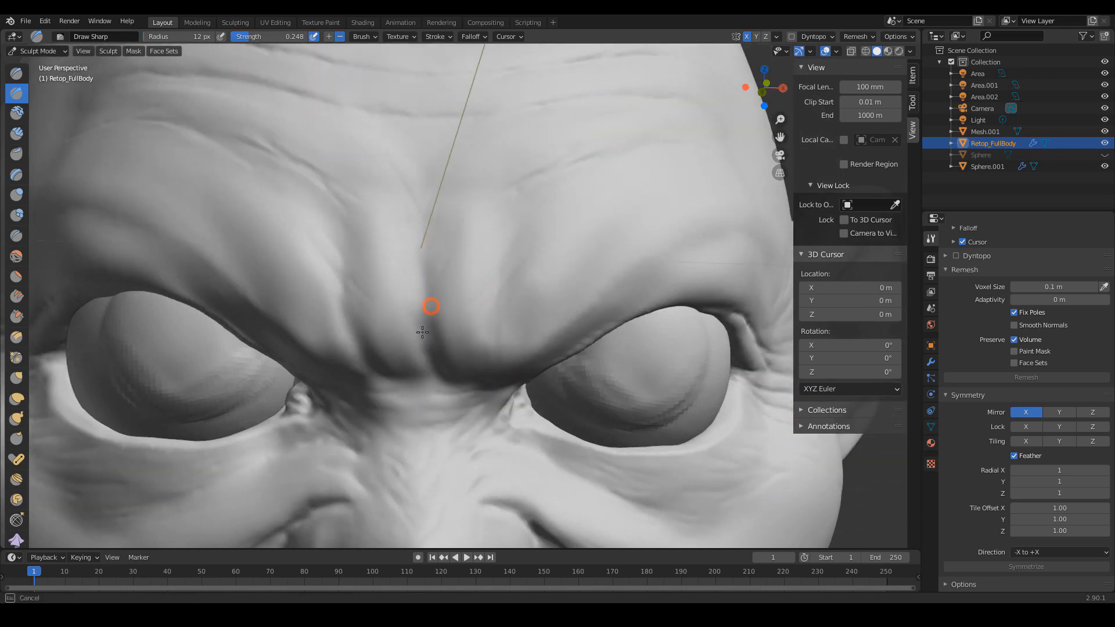
{"action": "mouse_move", "coordinate": [413, 281]}
{"action": "middle_mouse_down"}
{"action": "mouse_move", "coordinate": [490, 321]}
{"action": "mouse_move", "coordinate": [518, 291]}
{"action": "mouse_move", "coordinate": [410, 316]}
{"action": "middle_mouse_up"}
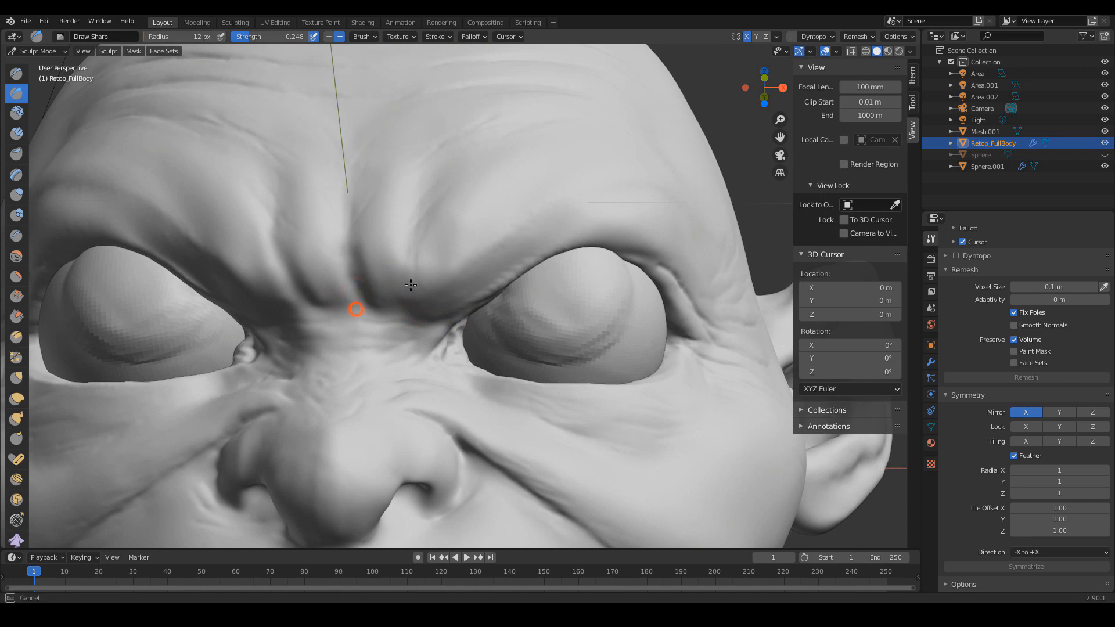
{"action": "left_click_drag", "start_coordinate": [302, 269], "coordinate": [312, 298]}
- Carve fine crow's-feet wrinkles fanning out from the outer eye corner toward the temple with Draw Sharp
{"action": "mouse_move", "coordinate": [401, 269]}
{"action": "left_mouse_down", "text": "ctrl+alt"}
{"action": "mouse_move", "coordinate": [433, 331]}
{"action": "mouse_move", "coordinate": [459, 351]}
{"action": "mouse_move", "coordinate": [550, 361]}
{"action": "left_mouse_up", "text": "ctrl+alt"}
{"action": "left_click_drag", "start_coordinate": [550, 361], "coordinate": [500, 294], "text": "ctrl+alt"}
{"action": "mouse_move", "coordinate": [612, 311]}
{"action": "left_mouse_down", "text": "alt+shift"}
{"action": "mouse_move", "coordinate": [532, 301]}
{"action": "mouse_move", "coordinate": [575, 324]}
{"action": "mouse_move", "coordinate": [525, 342]}
{"action": "mouse_move", "coordinate": [567, 294]}
{"action": "left_mouse_up", "text": "alt+shift"}
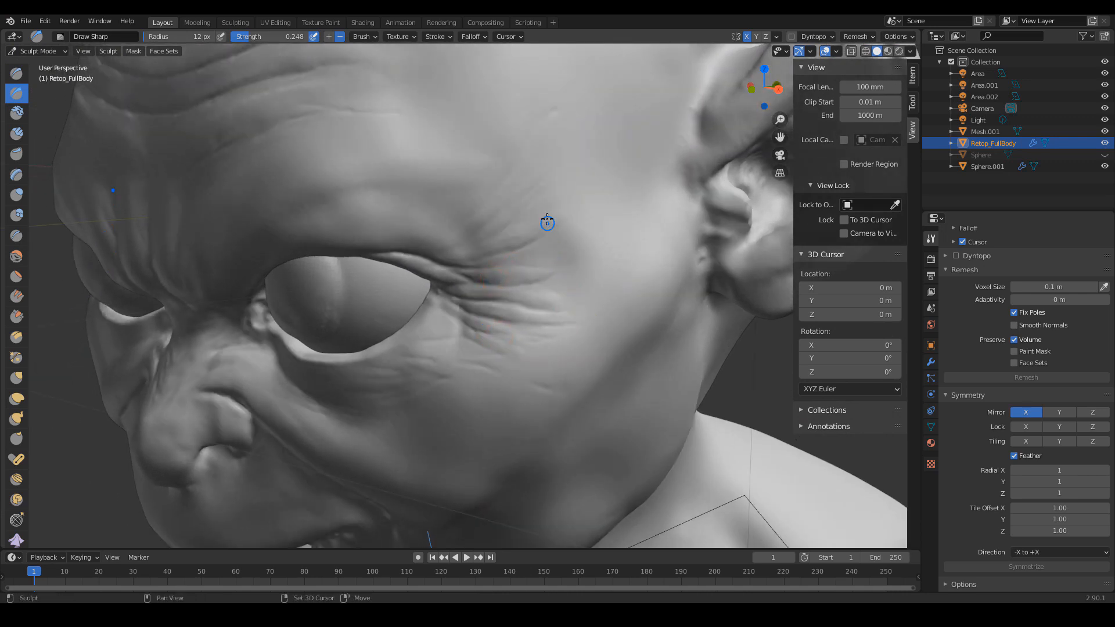
{"action": "left_click_drag", "start_coordinate": [545, 228], "coordinate": [566, 209]}
{"action": "mouse_move", "coordinate": [492, 258]}
{"action": "left_mouse_down"}
{"action": "mouse_move", "coordinate": [558, 254]}
{"action": "mouse_move", "coordinate": [578, 275]}
{"action": "mouse_move", "coordinate": [581, 310]}
{"action": "mouse_move", "coordinate": [563, 337]}
{"action": "mouse_move", "coordinate": [615, 276]}
{"action": "mouse_move", "coordinate": [540, 356]}
{"action": "mouse_move", "coordinate": [518, 363]}
{"action": "left_mouse_up"}
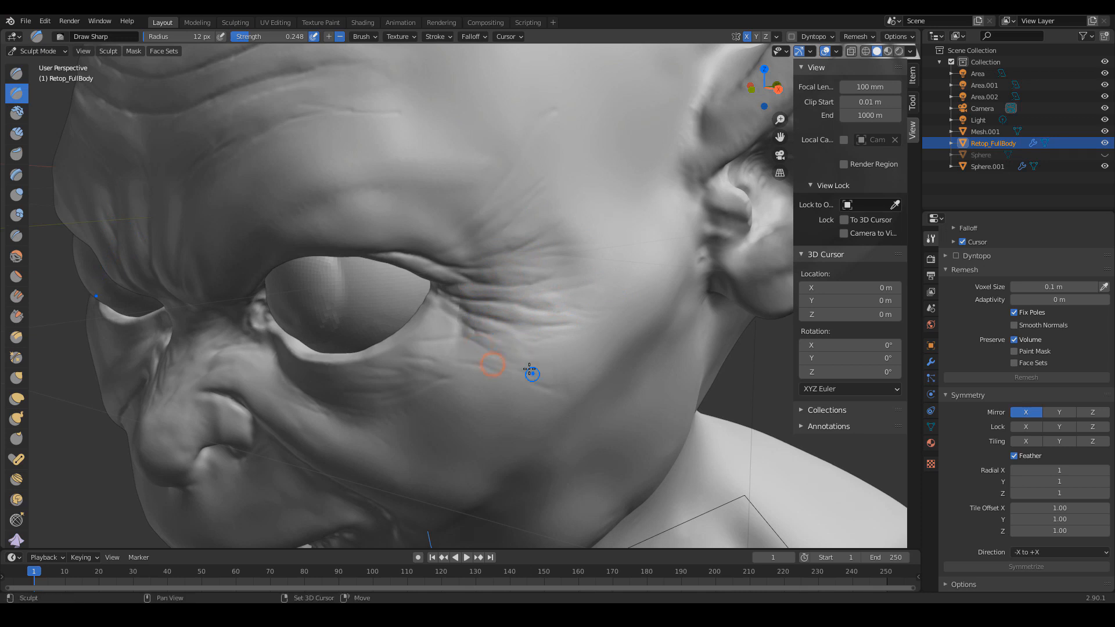
- Carve fine slanted creases across the lower forehead above the frown folds with Draw Sharp
{"action": "left_click_drag", "start_coordinate": [585, 397], "coordinate": [594, 326], "text": "alt"}
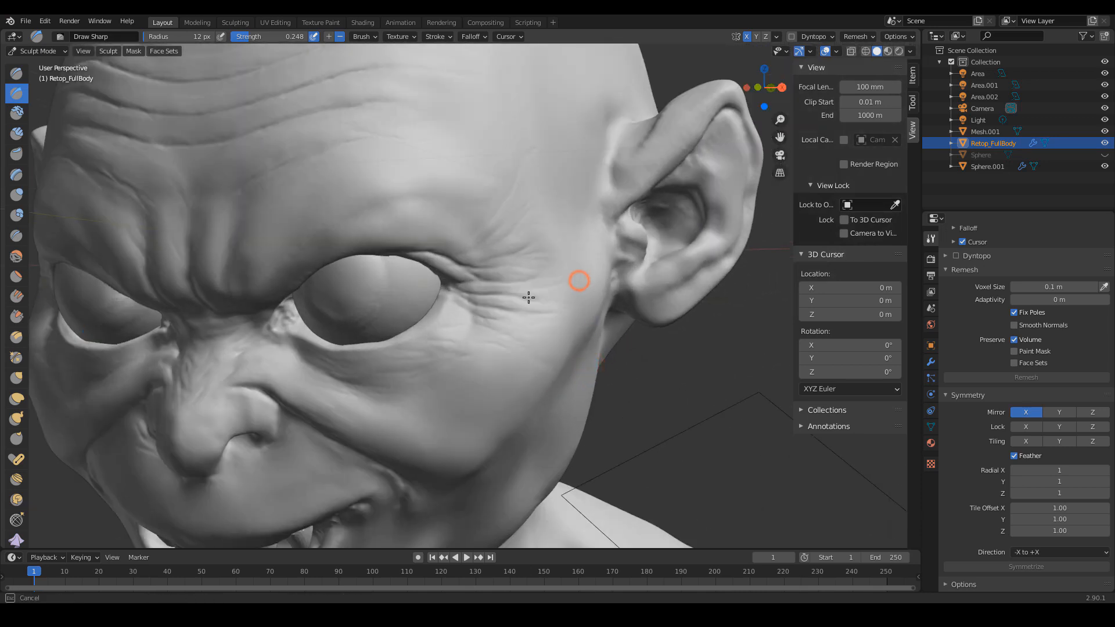
{"action": "left_click_drag", "start_coordinate": [548, 296], "coordinate": [535, 361], "text": "ctrl+alt"}
{"action": "left_click_drag", "start_coordinate": [534, 360], "coordinate": [567, 298], "text": "alt"}
{"action": "mouse_move", "coordinate": [503, 277]}
{"action": "left_mouse_down", "text": "ctrl+alt"}
{"action": "mouse_move", "coordinate": [511, 202]}
{"action": "mouse_move", "coordinate": [503, 287]}
{"action": "left_mouse_up", "text": "ctrl+alt"}
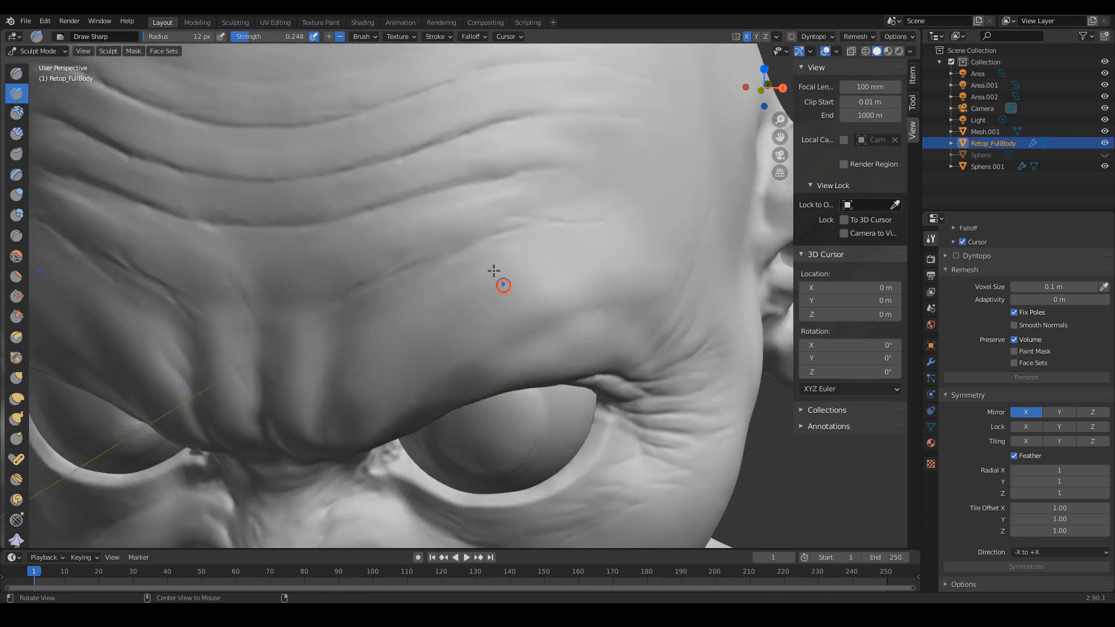
{"action": "left_click_drag", "start_coordinate": [338, 283], "coordinate": [419, 261]}
{"action": "left_click_drag", "start_coordinate": [336, 267], "coordinate": [409, 253]}
{"action": "left_click_drag", "start_coordinate": [294, 234], "coordinate": [366, 219]}
{"action": "left_click_drag", "start_coordinate": [350, 230], "coordinate": [395, 216]}
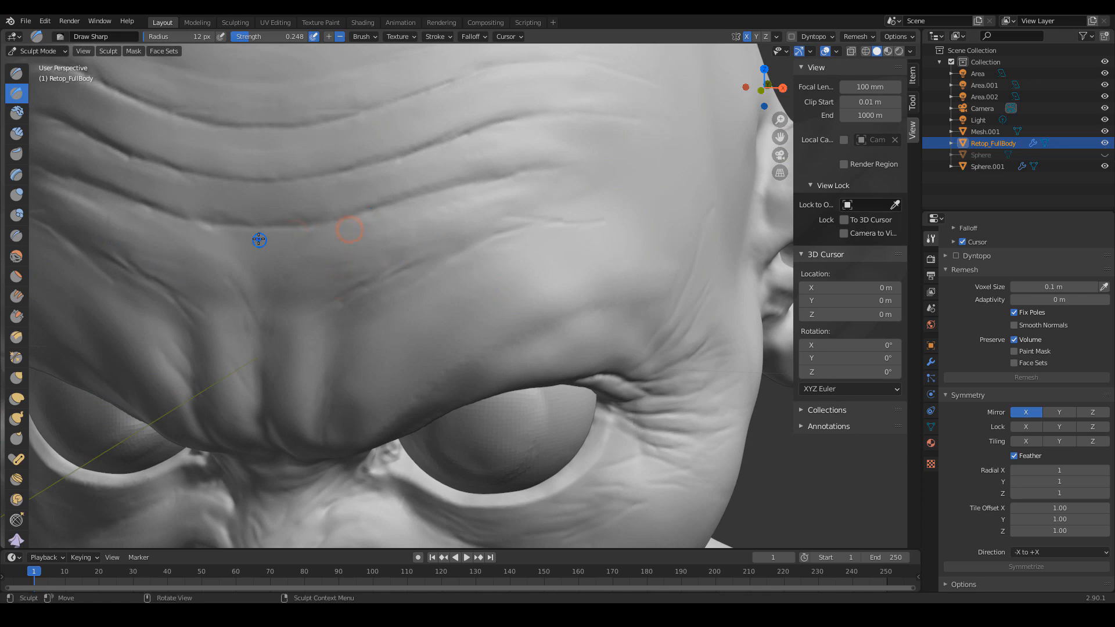
- Set Draw Sharp to a 20 px radius and 0.412 strength, and sharpen the crease where the lips meet at the mouth corner
{"action": "left_click_drag", "start_coordinate": [482, 231], "coordinate": [450, 294], "text": "ctrl+alt"}
{"action": "left_click_drag", "start_coordinate": [538, 351], "coordinate": [549, 232], "text": "ctrl+alt"}
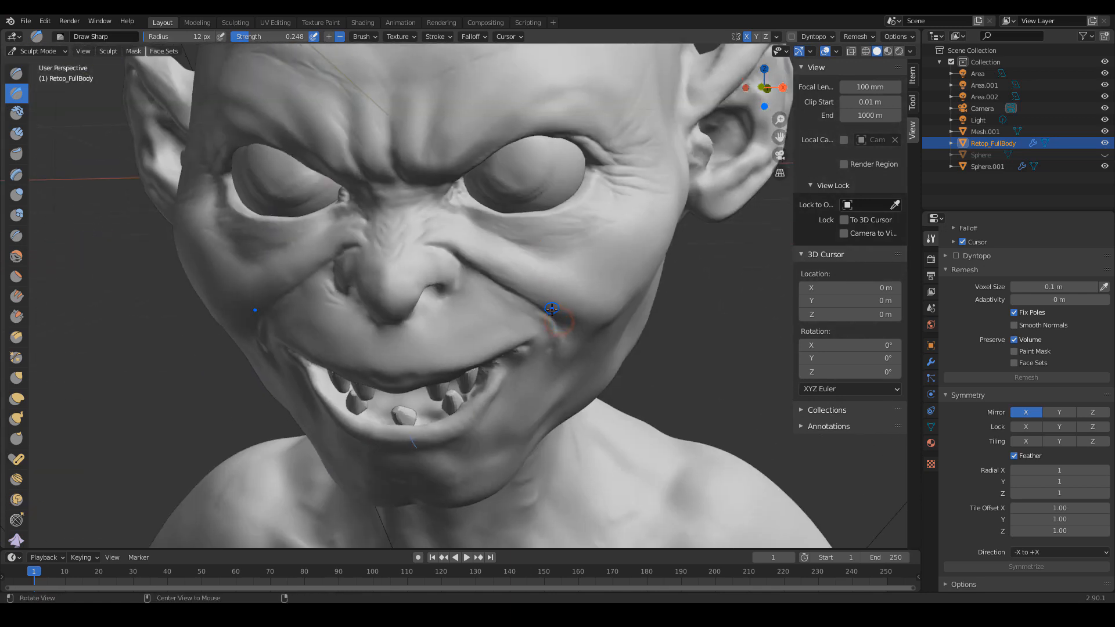
{"action": "left_click_drag", "start_coordinate": [560, 321], "coordinate": [590, 323], "text": "ctrl+alt"}
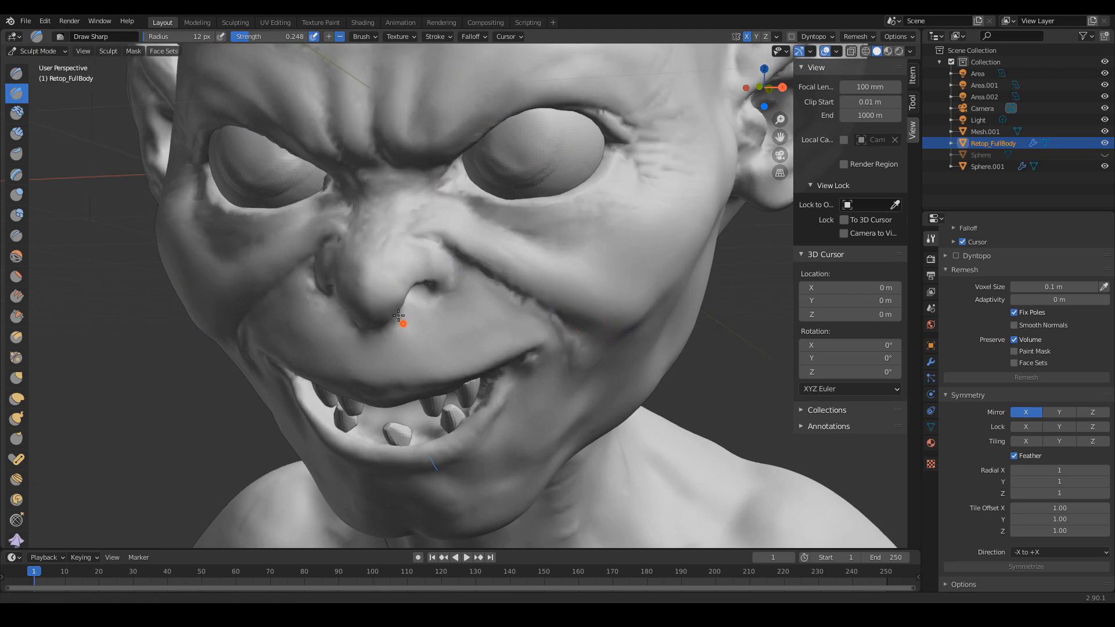
{"action": "mouse_move", "coordinate": [505, 342]}
{"action": "left_mouse_down", "text": "alt"}
{"action": "mouse_move", "coordinate": [528, 349]}
{"action": "mouse_move", "coordinate": [521, 308]}
{"action": "mouse_move", "coordinate": [588, 321]}
{"action": "mouse_move", "coordinate": [547, 341]}
{"action": "mouse_move", "coordinate": [550, 322]}
{"action": "mouse_move", "coordinate": [532, 347]}
{"action": "mouse_move", "coordinate": [540, 356]}
{"action": "mouse_move", "coordinate": [562, 331]}
{"action": "mouse_move", "coordinate": [573, 340]}
{"action": "mouse_move", "coordinate": [566, 325]}
{"action": "left_mouse_up", "text": "alt"}
{"action": "mouse_move", "coordinate": [566, 363]}
{"action": "left_mouse_down", "text": "alt"}
{"action": "mouse_move", "coordinate": [535, 377]}
{"action": "mouse_move", "coordinate": [537, 322]}
{"action": "mouse_move", "coordinate": [563, 259]}
{"action": "mouse_move", "coordinate": [573, 291]}
{"action": "mouse_move", "coordinate": [595, 273]}
{"action": "mouse_move", "coordinate": [531, 266]}
{"action": "left_mouse_up", "text": "alt"}
{"action": "key", "text": "f"}
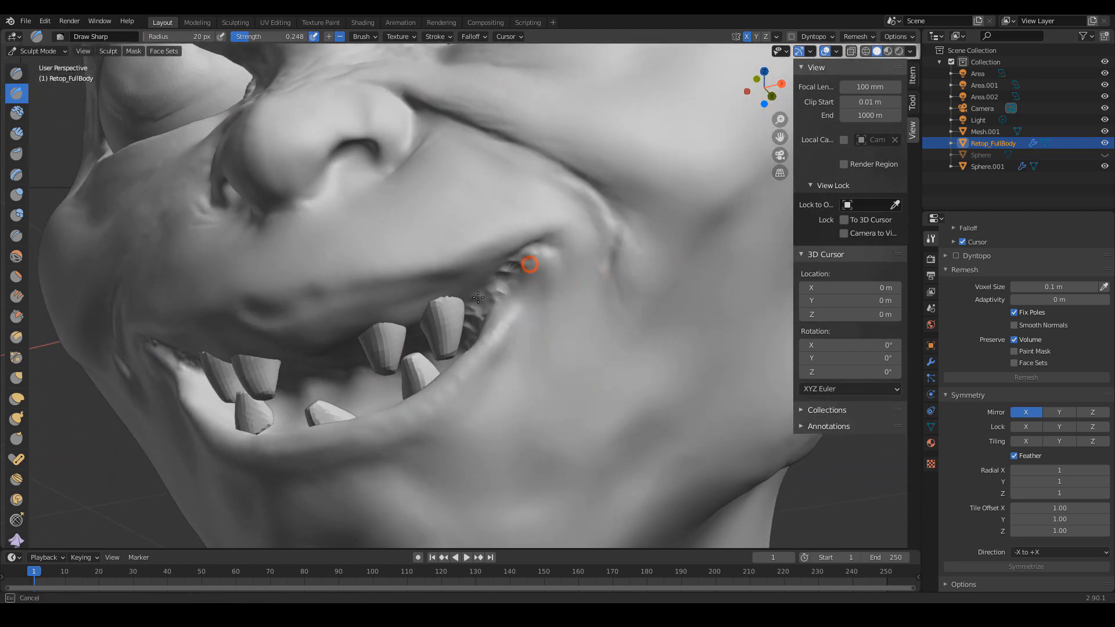
{"action": "mouse_move", "coordinate": [471, 330]}
{"action": "left_mouse_down", "text": "alt"}
{"action": "mouse_move", "coordinate": [547, 279]}
{"action": "mouse_move", "coordinate": [512, 252]}
{"action": "left_mouse_up", "text": "alt"}
{"action": "key", "text": "f"}
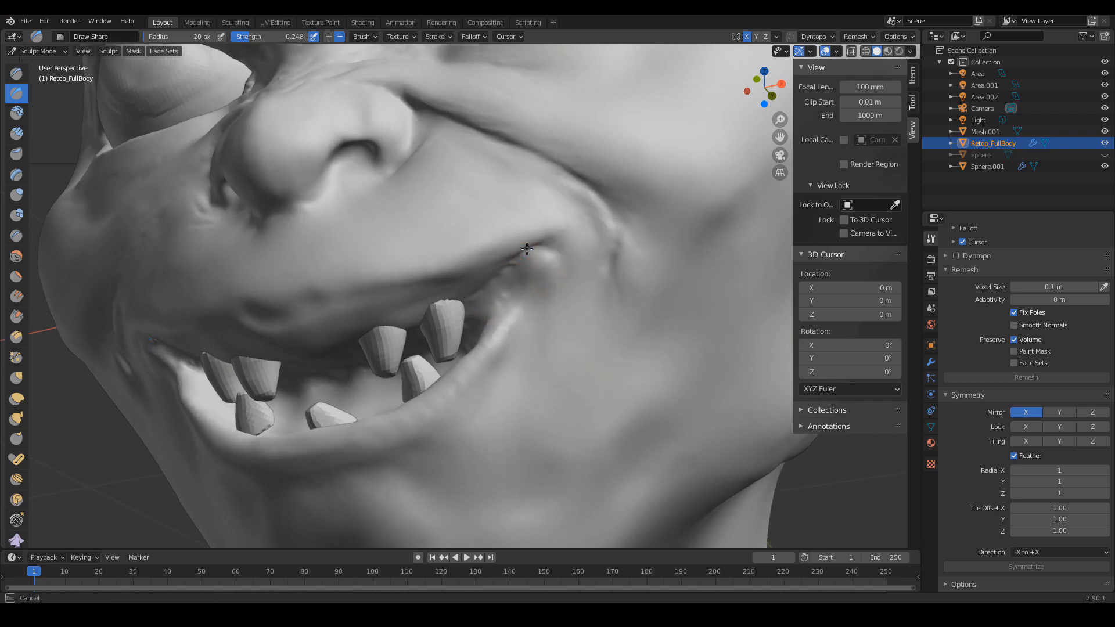
{"action": "key", "text": "shift+f"}
{"action": "left_click", "coordinate": [474, 310]}
{"action": "left_click_drag", "start_coordinate": [495, 282], "coordinate": [488, 290]}
{"action": "mouse_move", "coordinate": [525, 260]}
{"action": "left_mouse_down", "text": "shift"}
{"action": "mouse_move", "coordinate": [535, 256]}
{"action": "mouse_move", "coordinate": [482, 315]}
{"action": "left_mouse_up", "text": "shift"}
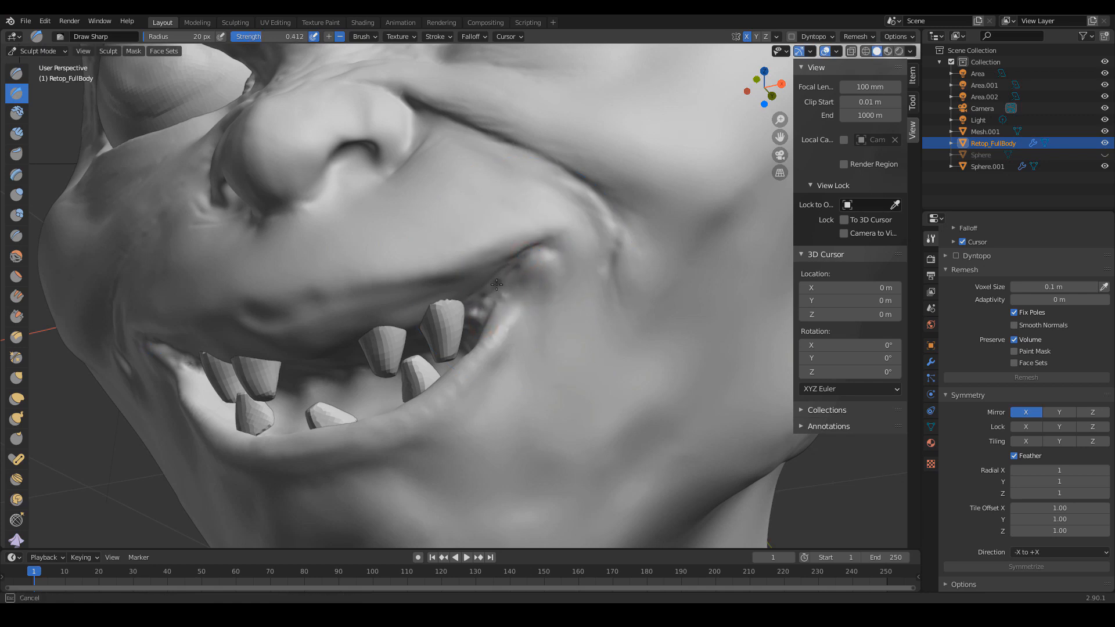
- Reshape the bump at the mouth corner and the adjoining lower lip edge with Clay Strips at a 20 px radius and 0.358 strength
{"action": "mouse_move", "coordinate": [565, 261]}
{"action": "middle_mouse_down"}
{"action": "mouse_move", "coordinate": [495, 321]}
{"action": "mouse_move", "coordinate": [499, 337]}
{"action": "middle_mouse_up"}
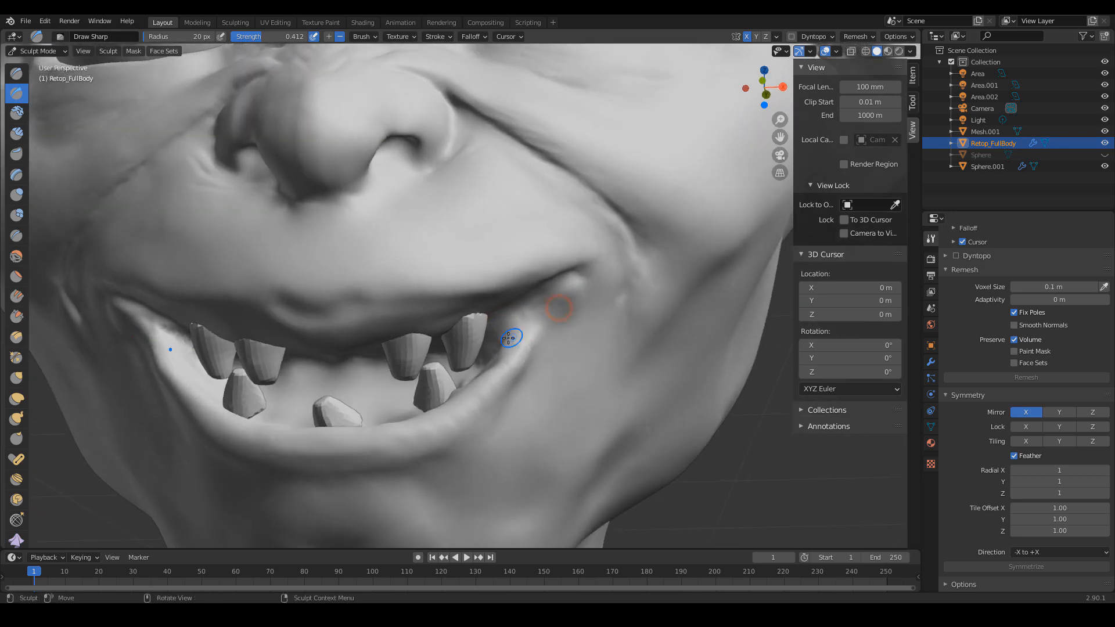
{"action": "middle_click_drag", "start_coordinate": [571, 300], "coordinate": [570, 299]}
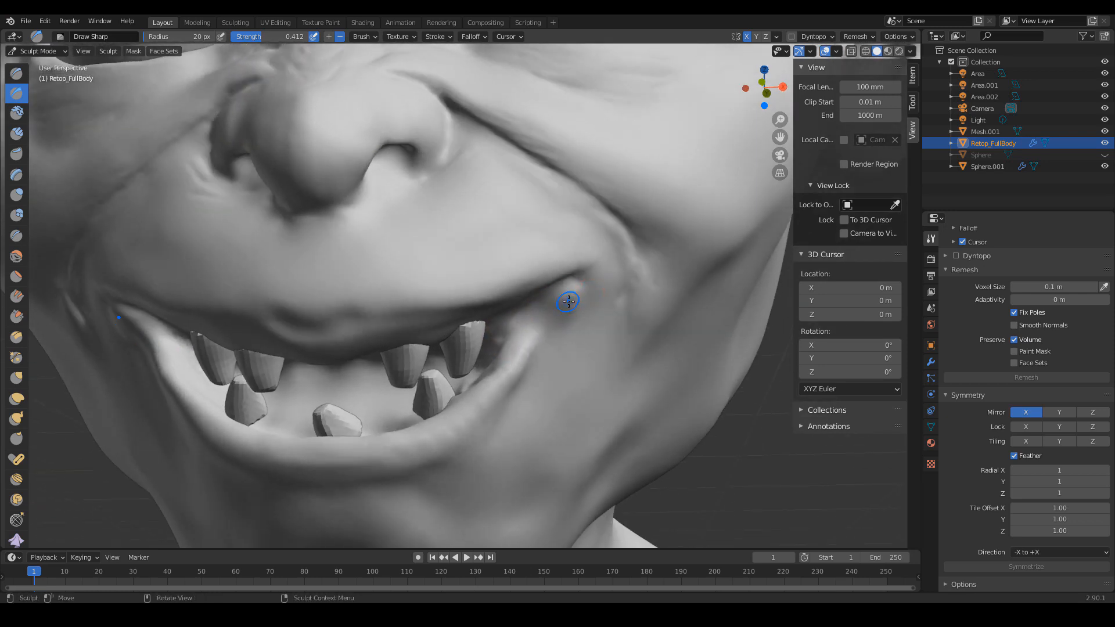
{"action": "key", "text": "c"}
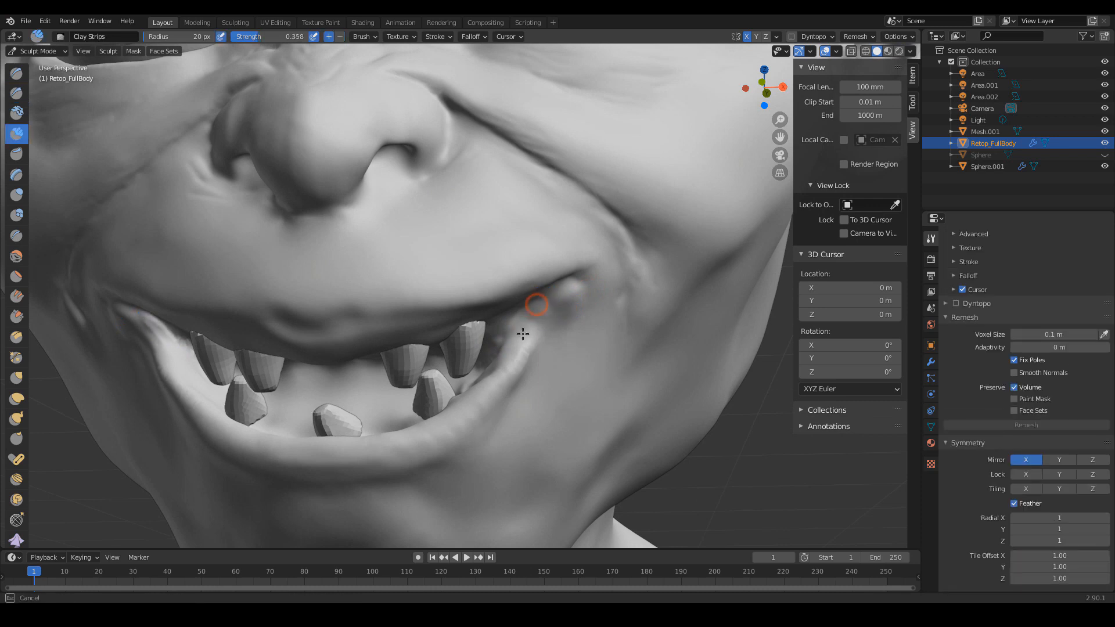
{"action": "left_click", "coordinate": [579, 284]}
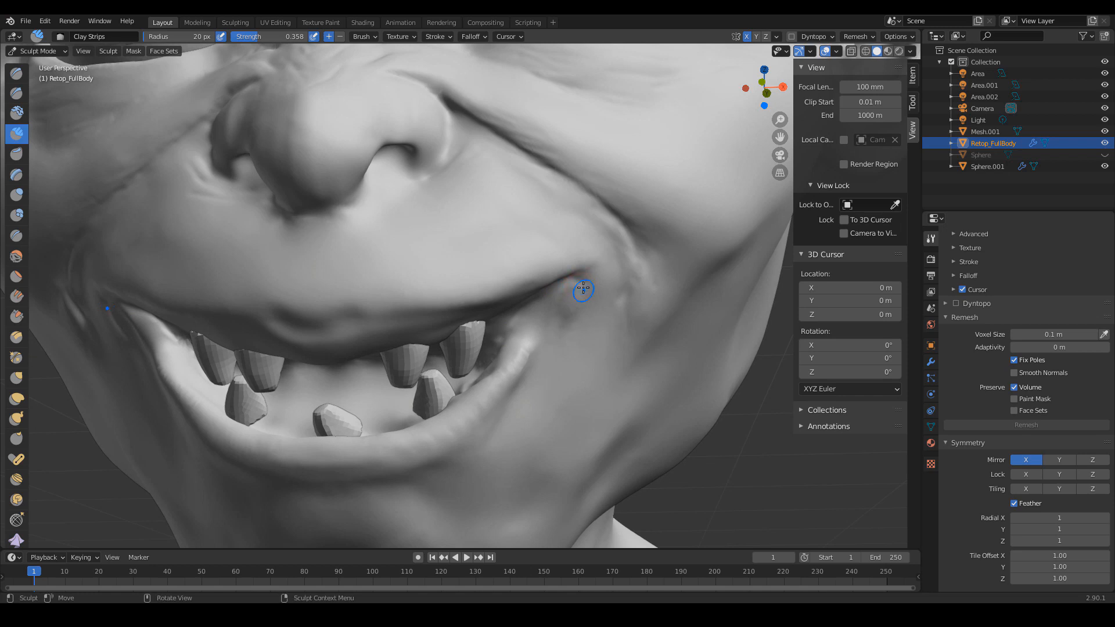
{"action": "scroll", "coordinate": [563, 337], "scroll_direction": "down", "scroll_amount": 2}
{"action": "scroll", "coordinate": [563, 337], "scroll_direction": "down", "scroll_amount": 3}
{"action": "scroll", "coordinate": [548, 311], "scroll_direction": "up", "scroll_amount": 4}
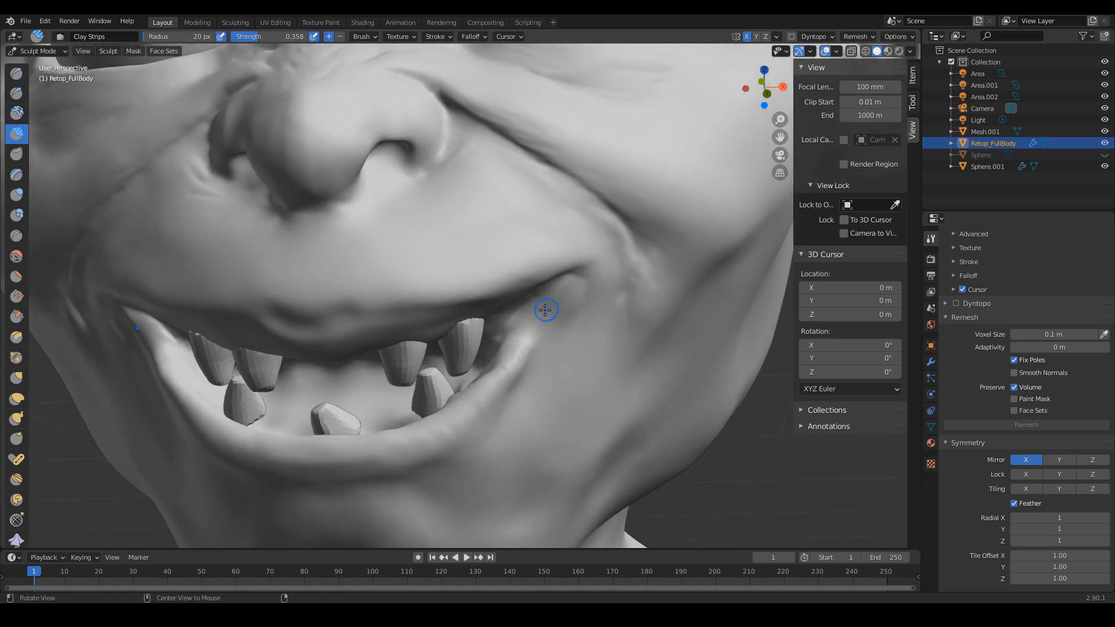
{"action": "left_click", "coordinate": [521, 349]}
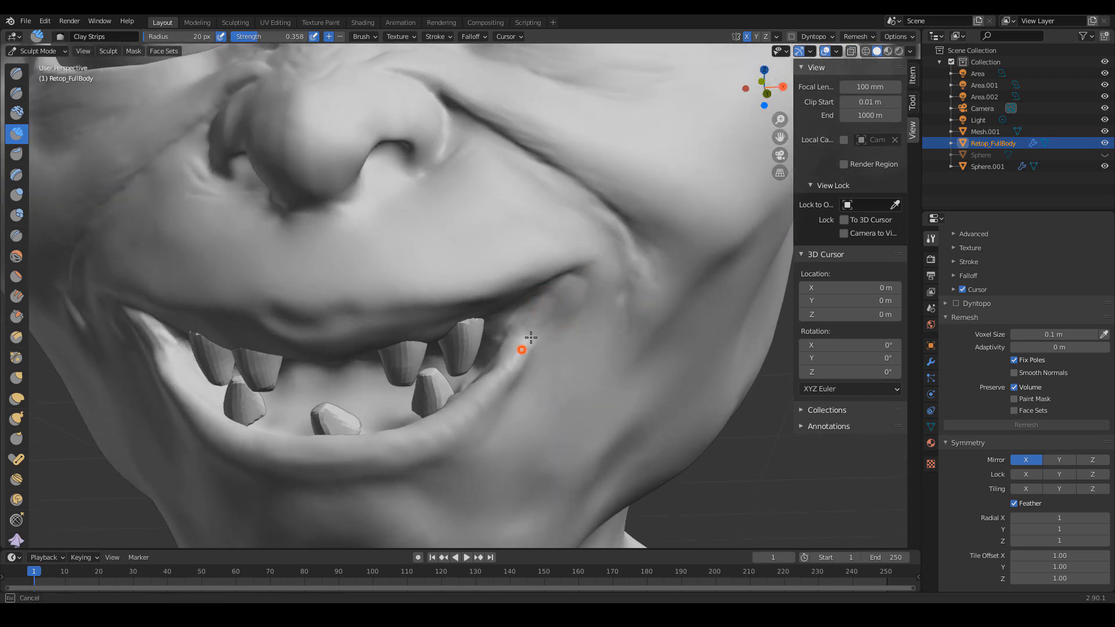
{"action": "left_click", "coordinate": [526, 338]}
{"action": "left_click_drag", "start_coordinate": [524, 343], "coordinate": [526, 347]}
{"action": "mouse_move", "coordinate": [577, 269]}
{"action": "left_mouse_down"}
{"action": "mouse_move", "coordinate": [552, 342]}
{"action": "mouse_move", "coordinate": [577, 283]}
{"action": "left_mouse_up"}
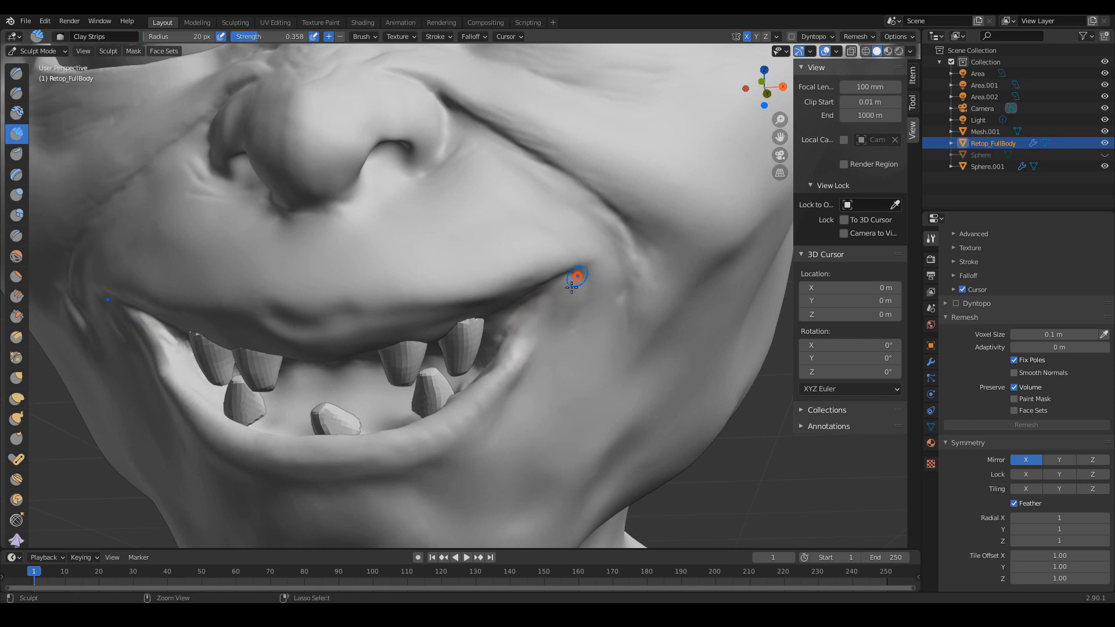
- Set the Clay Strips radius to 26 px and shape the skin between the mouth corner and the end of the smile fold
{"action": "scroll", "coordinate": [572, 318], "scroll_direction": "down", "scroll_amount": 3}
{"action": "middle_click_drag", "start_coordinate": [560, 319], "coordinate": [615, 291]}
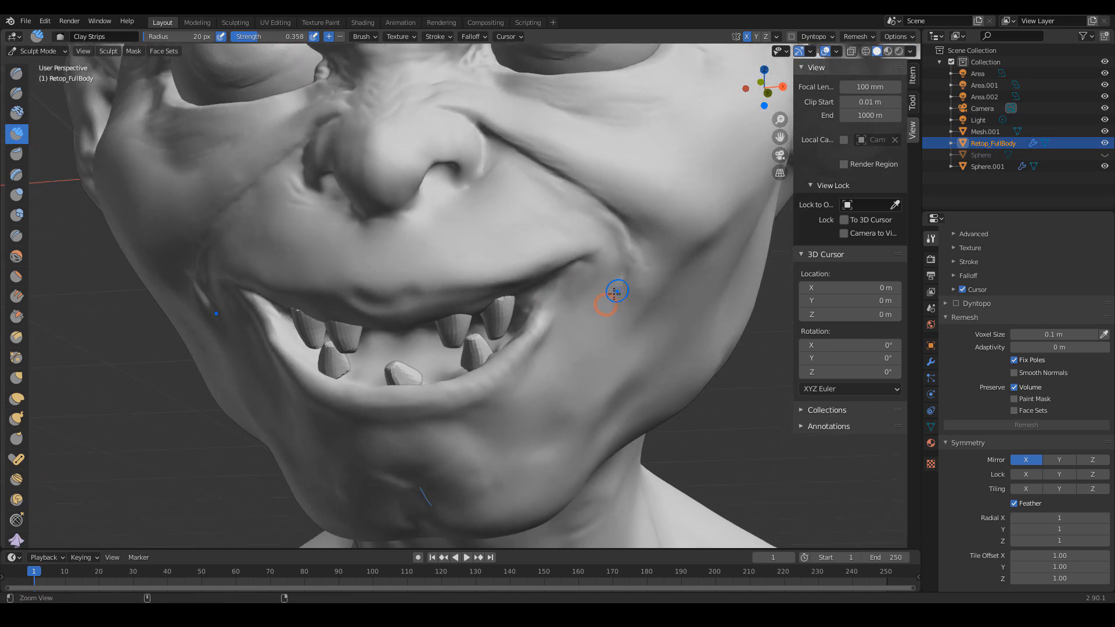
{"action": "scroll", "coordinate": [614, 291], "scroll_direction": "up", "scroll_amount": 3}
{"action": "key", "text": "f"}
{"action": "left_click", "coordinate": [628, 244]}
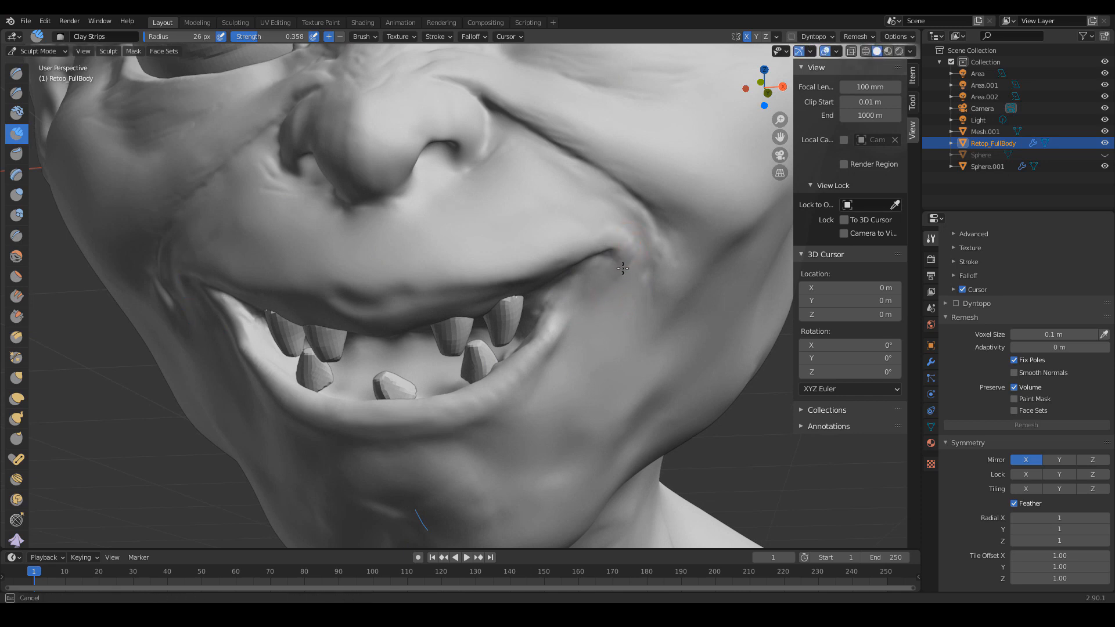
{"action": "left_click", "coordinate": [636, 240]}
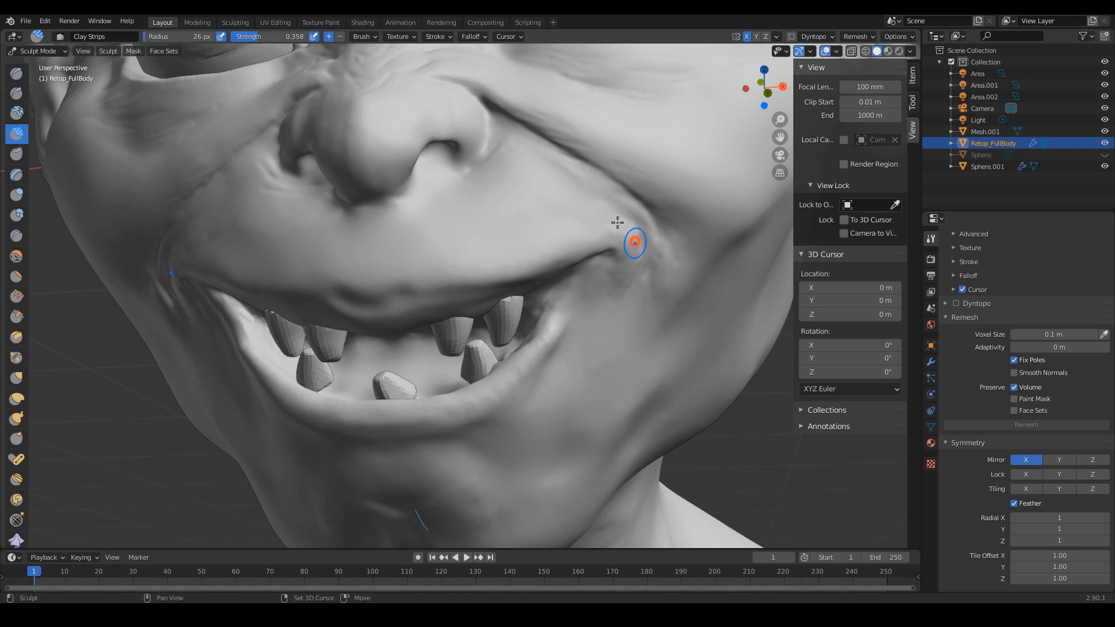
{"action": "left_click", "coordinate": [637, 250]}
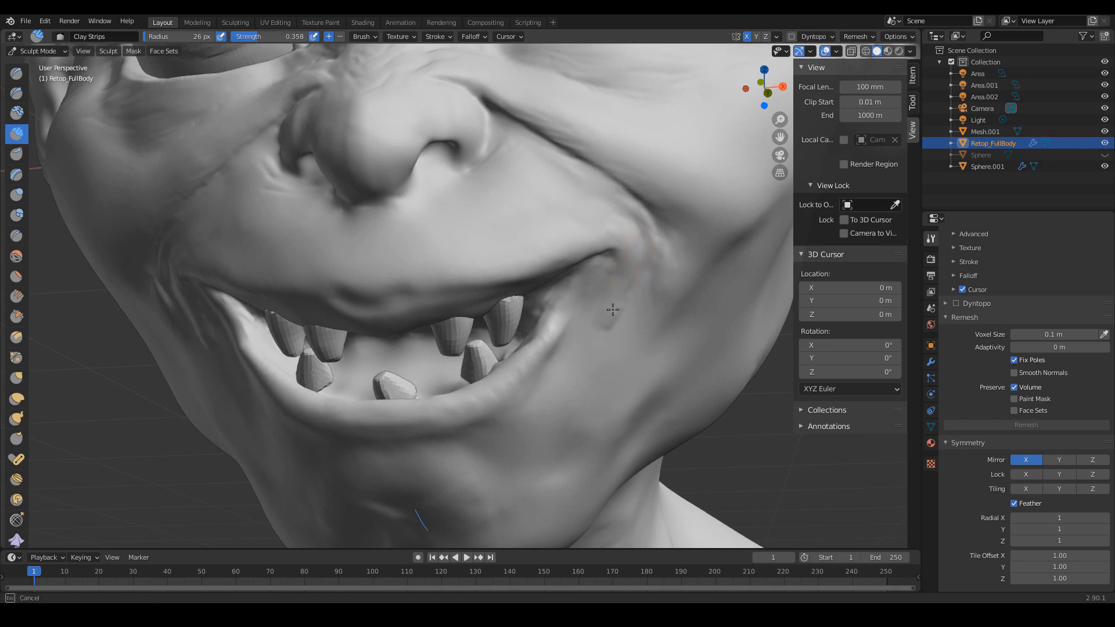
- Refine the fold around the opposite mouth corner with Clay Strips at a 26 px radius
{"action": "mouse_move", "coordinate": [623, 300]}
{"action": "middle_mouse_down"}
{"action": "mouse_move", "coordinate": [590, 325]}
{"action": "mouse_move", "coordinate": [607, 331]}
{"action": "mouse_move", "coordinate": [311, 256]}
{"action": "mouse_move", "coordinate": [418, 261]}
{"action": "middle_mouse_up"}
{"action": "left_click_drag", "start_coordinate": [450, 249], "coordinate": [456, 246]}
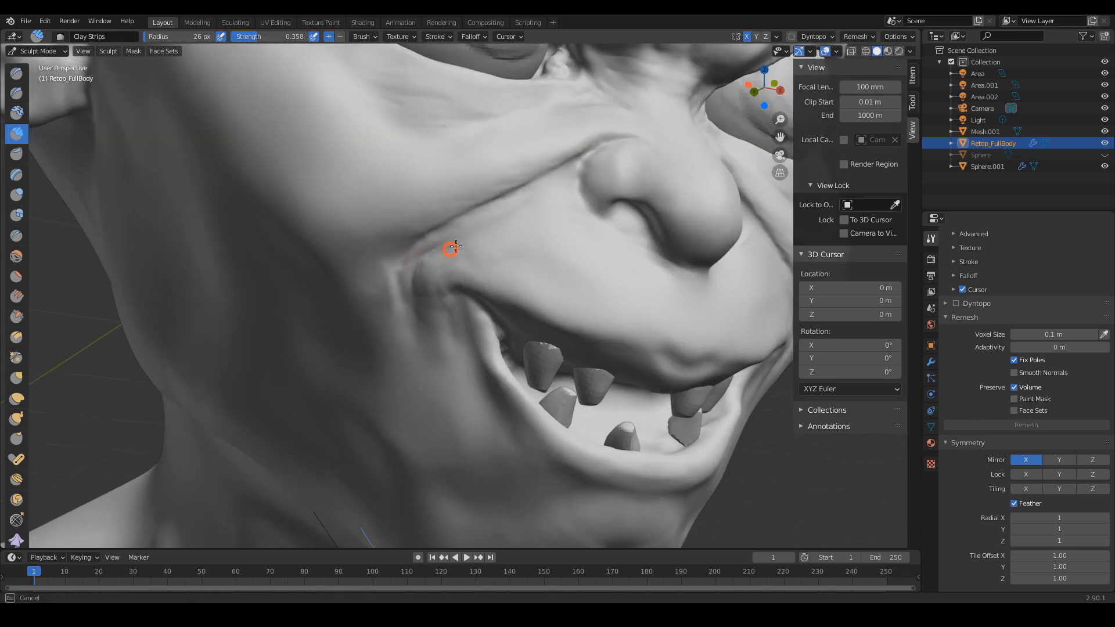
{"action": "left_click_drag", "start_coordinate": [442, 292], "coordinate": [440, 273]}
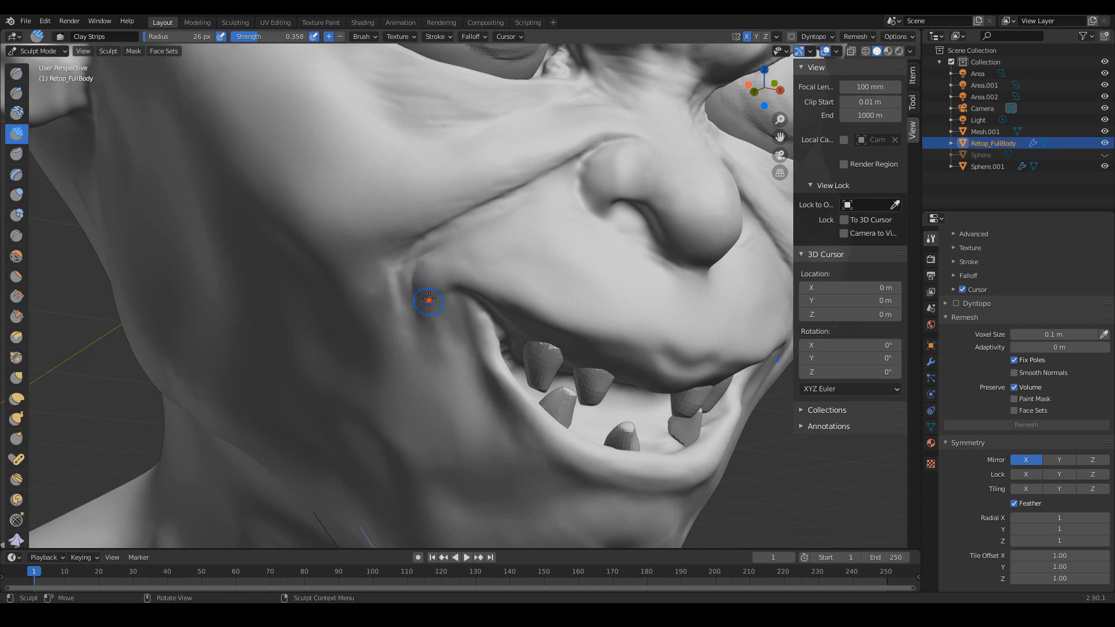
{"action": "left_click_drag", "start_coordinate": [408, 270], "coordinate": [435, 371]}
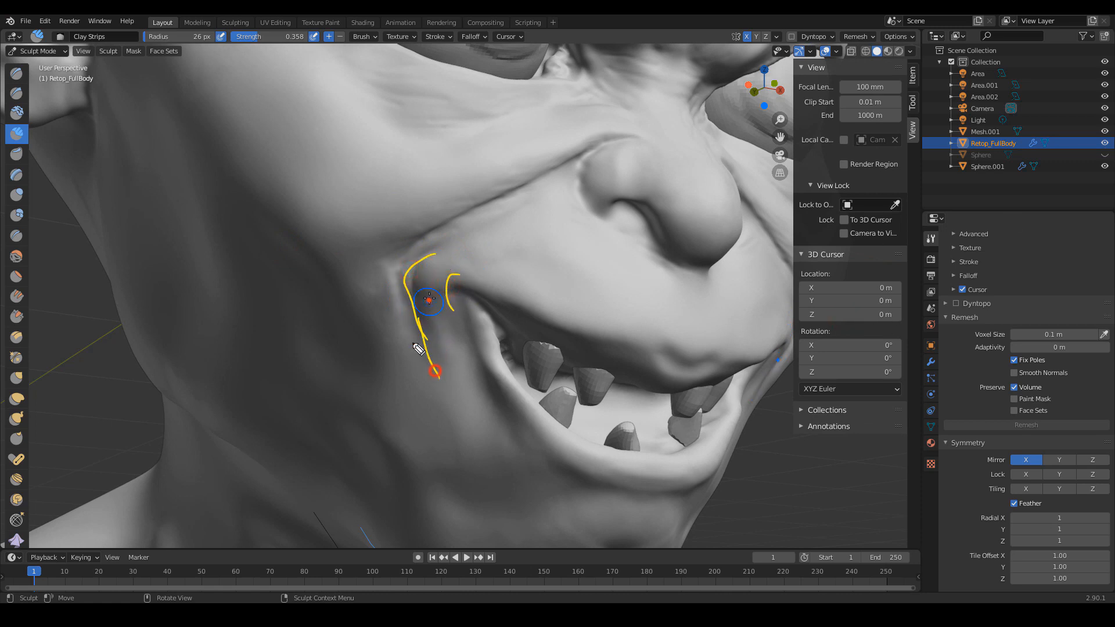
{"action": "left_click_drag", "start_coordinate": [410, 244], "coordinate": [398, 309]}
{"action": "left_click_drag", "start_coordinate": [399, 236], "coordinate": [382, 238]}
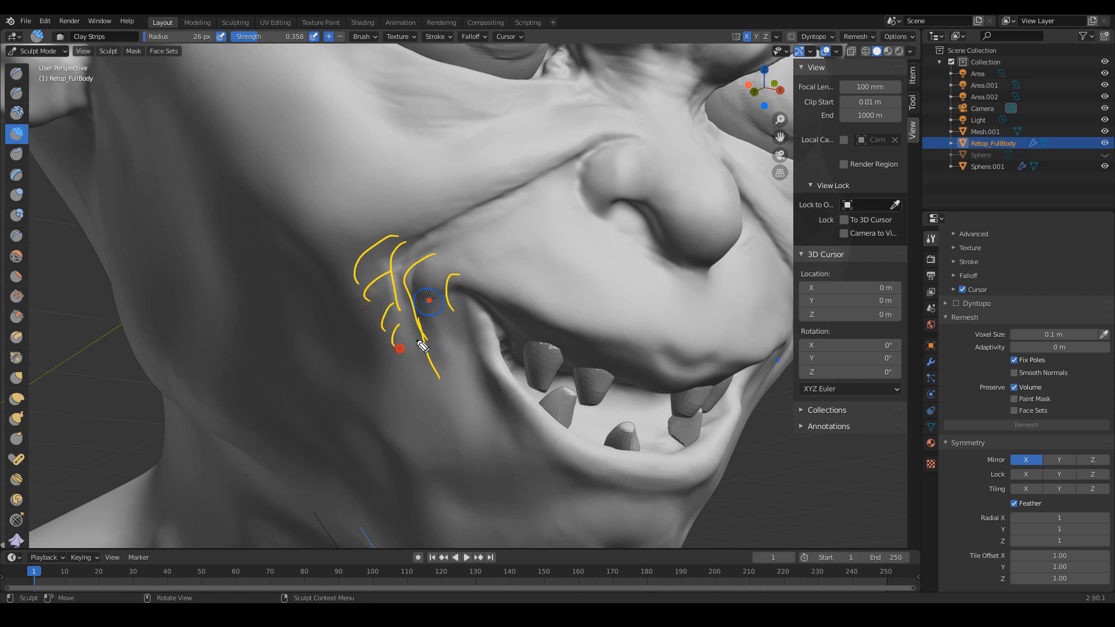
{"action": "left_click_drag", "start_coordinate": [437, 374], "coordinate": [455, 428]}
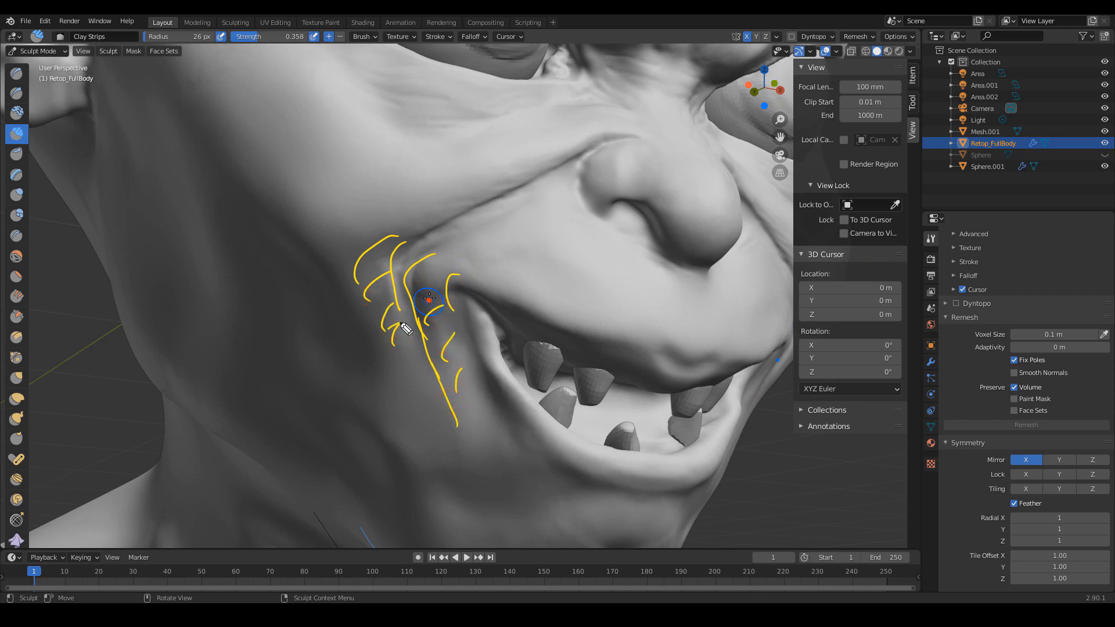
{"action": "left_click_drag", "start_coordinate": [389, 322], "coordinate": [380, 350]}
{"action": "left_click_drag", "start_coordinate": [412, 356], "coordinate": [400, 383]}
{"action": "key", "text": "ctrl+z"}
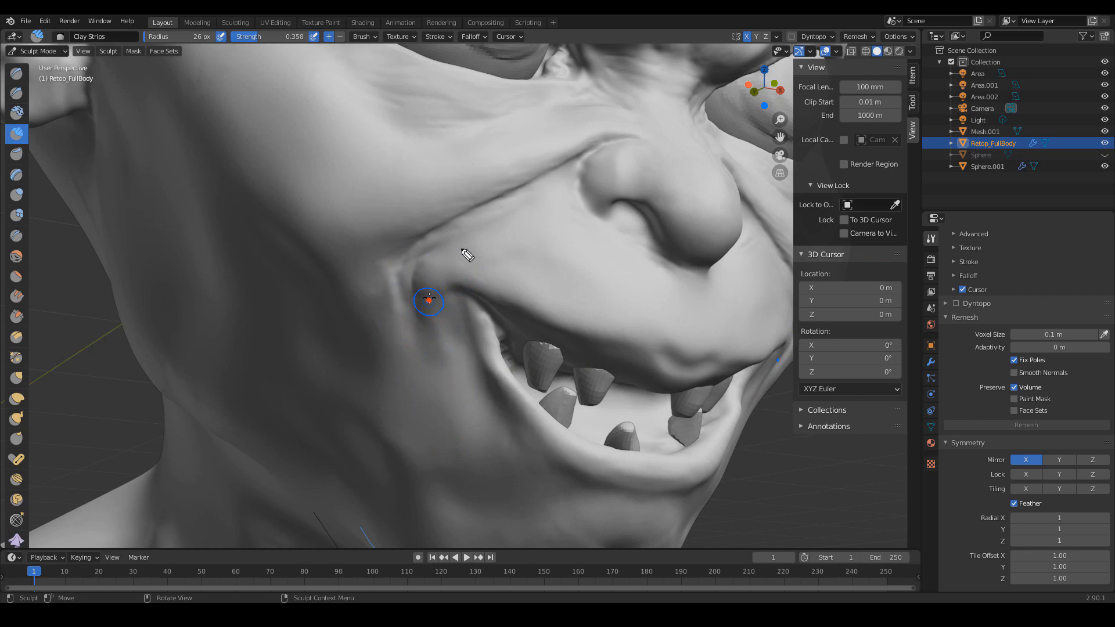
{"action": "mouse_move", "coordinate": [470, 280]}
{"action": "left_mouse_down"}
{"action": "mouse_move", "coordinate": [430, 311]}
{"action": "mouse_move", "coordinate": [438, 360]}
{"action": "mouse_move", "coordinate": [418, 321]}
{"action": "left_mouse_up"}
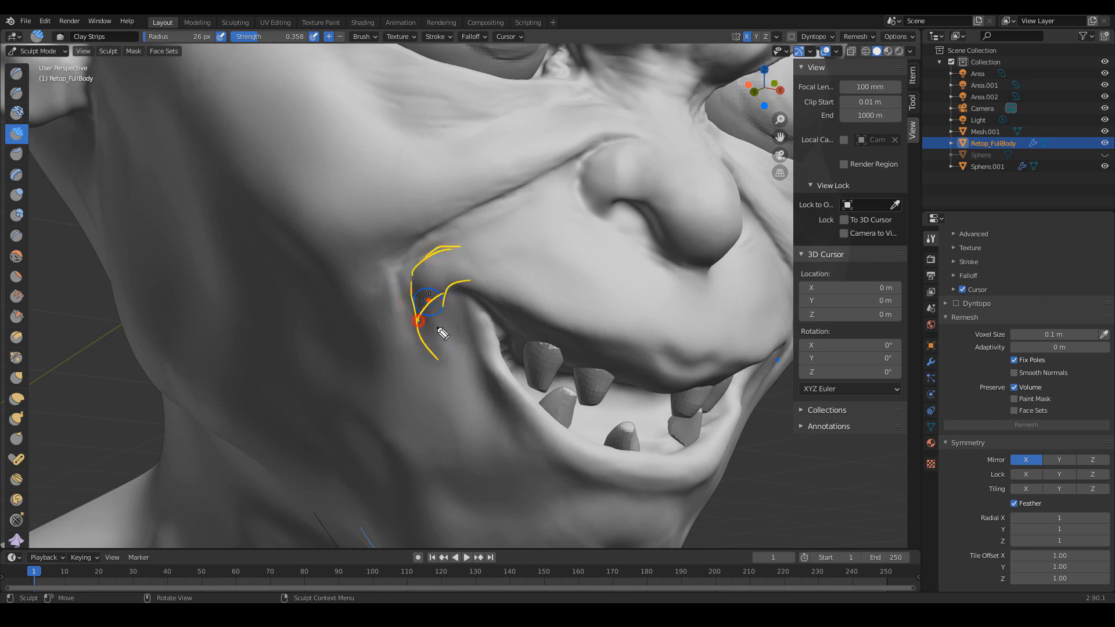
- Sketch branching annotation lines down beside the mouth corner to plan the wrinkles, and remove them
{"action": "left_click_drag", "start_coordinate": [454, 394], "coordinate": [452, 410]}
{"action": "left_click_drag", "start_coordinate": [438, 361], "coordinate": [458, 437]}
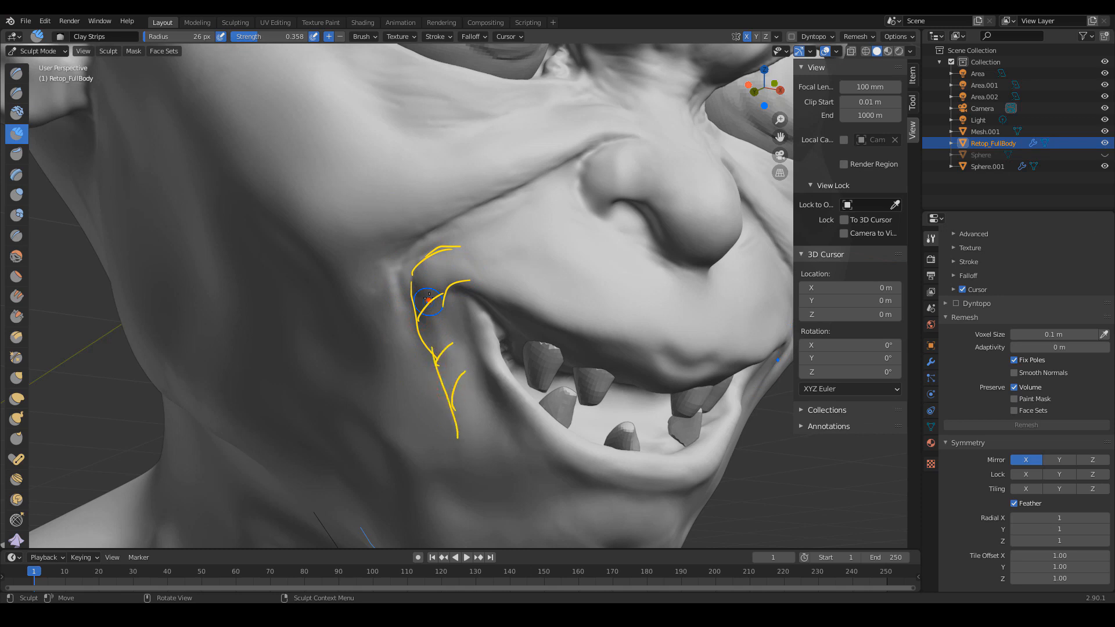
{"action": "key", "text": "ctrl+z"}
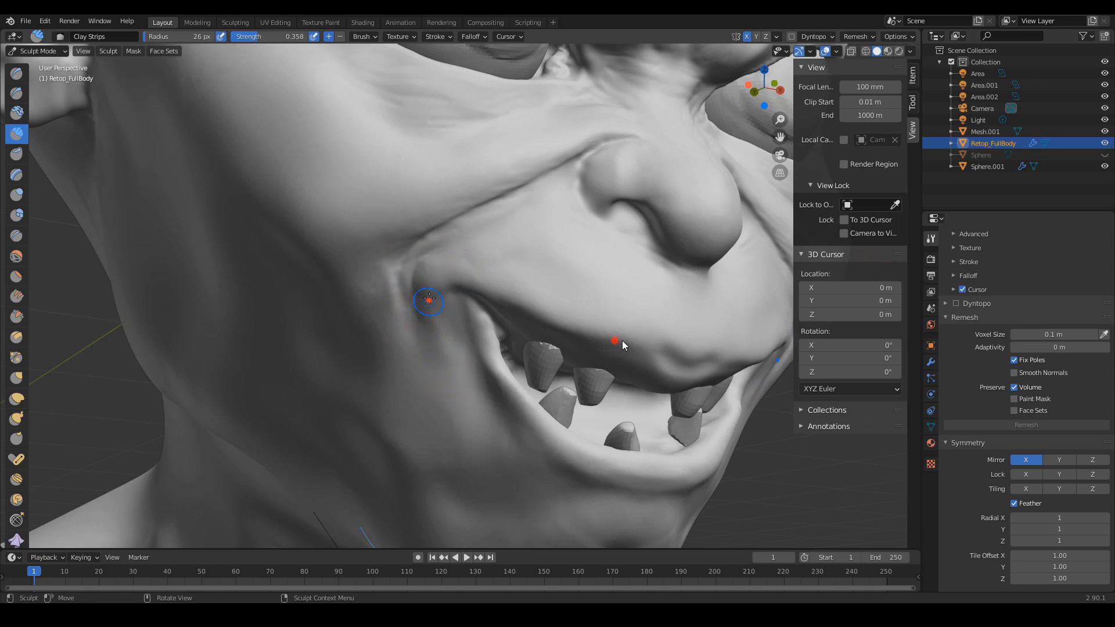
- Build wrinkles running down beside the mouth corner and below the smile fold's end with Clay Strips at a 26 px radius
{"action": "mouse_move", "coordinate": [429, 298]}
{"action": "left_mouse_down"}
{"action": "mouse_move", "coordinate": [435, 273]}
{"action": "mouse_move", "coordinate": [427, 314]}
{"action": "mouse_move", "coordinate": [465, 298]}
{"action": "mouse_move", "coordinate": [429, 291]}
{"action": "mouse_move", "coordinate": [436, 369]}
{"action": "left_mouse_up"}
{"action": "scroll", "coordinate": [465, 297], "scroll_direction": "down", "scroll_amount": 5}
{"action": "scroll", "coordinate": [441, 303], "scroll_direction": "up", "scroll_amount": 5}
{"action": "left_click_drag", "start_coordinate": [422, 331], "coordinate": [443, 376]}
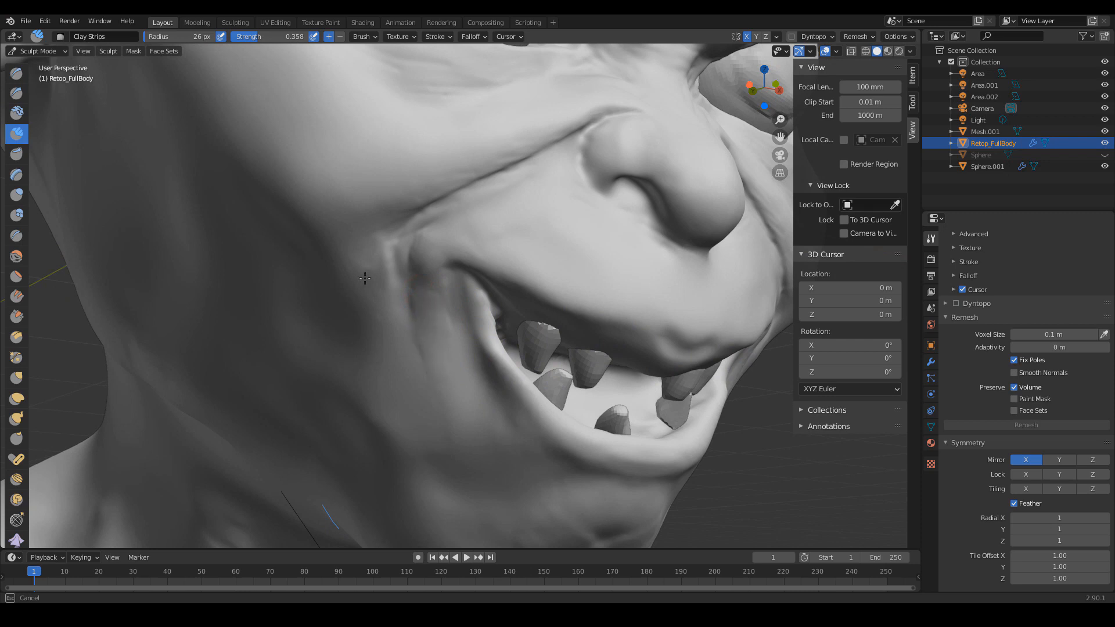
{"action": "mouse_move", "coordinate": [365, 278]}
{"action": "left_mouse_down"}
{"action": "mouse_move", "coordinate": [395, 235]}
{"action": "mouse_move", "coordinate": [386, 243]}
{"action": "left_mouse_up"}
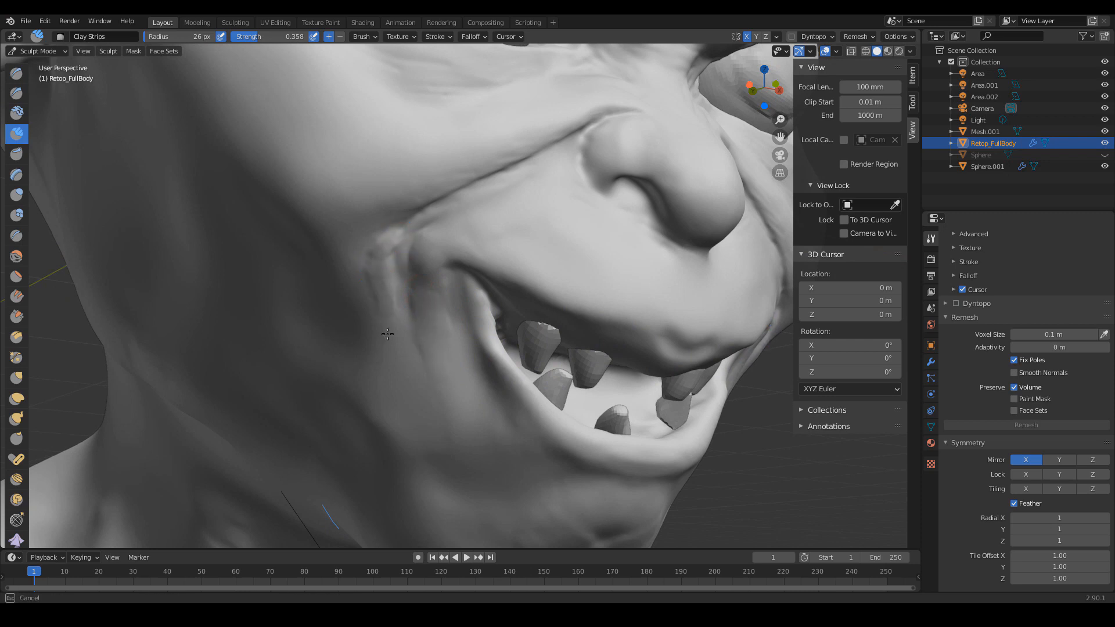
{"action": "left_click_drag", "start_coordinate": [394, 375], "coordinate": [372, 262]}
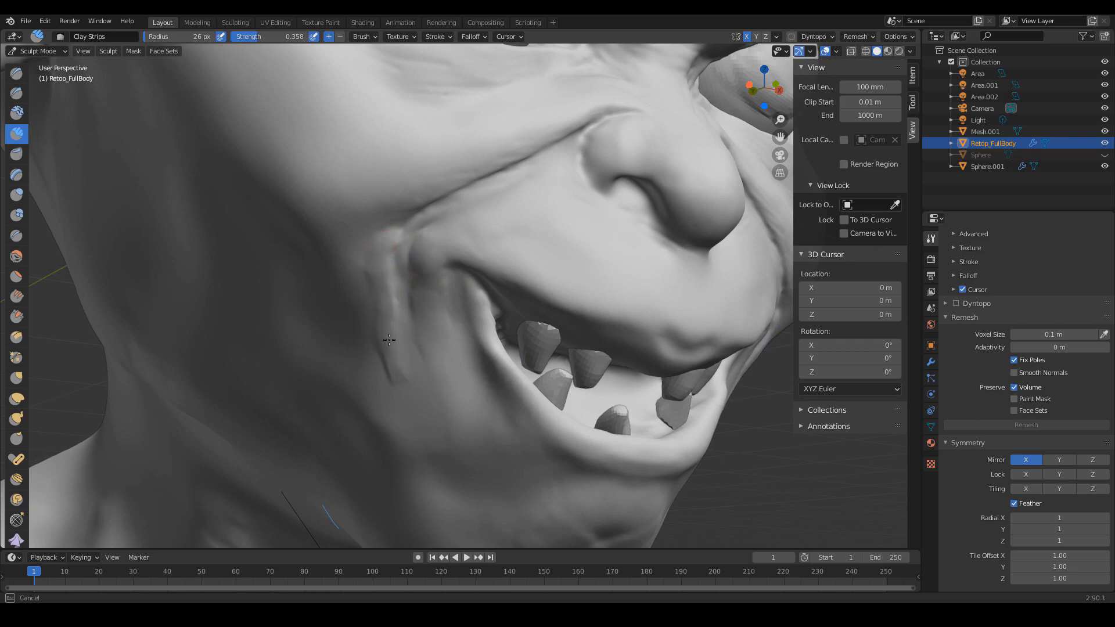
{"action": "middle_click_drag", "start_coordinate": [406, 229], "coordinate": [398, 353], "text": "ctrl"}
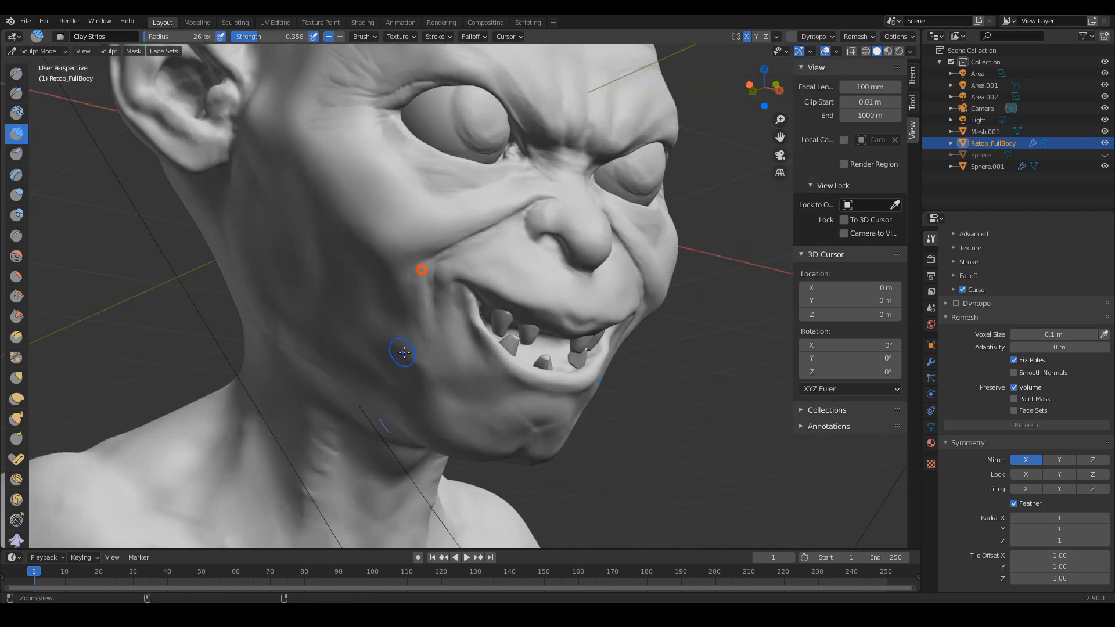
- Set the Clay Strips radius to 19 px and stroke downward from the smile fold's end on the opposite side of the face
{"action": "middle_click_drag", "start_coordinate": [423, 269], "coordinate": [519, 270]}
{"action": "mouse_move", "coordinate": [604, 330]}
{"action": "middle_mouse_down", "text": "ctrl"}
{"action": "mouse_move", "coordinate": [609, 287]}
{"action": "mouse_move", "coordinate": [580, 294]}
{"action": "mouse_move", "coordinate": [587, 302]}
{"action": "middle_mouse_up", "text": "ctrl"}
{"action": "mouse_move", "coordinate": [530, 216]}
{"action": "left_mouse_down"}
{"action": "mouse_move", "coordinate": [548, 254]}
{"action": "mouse_move", "coordinate": [532, 265]}
{"action": "left_mouse_up"}
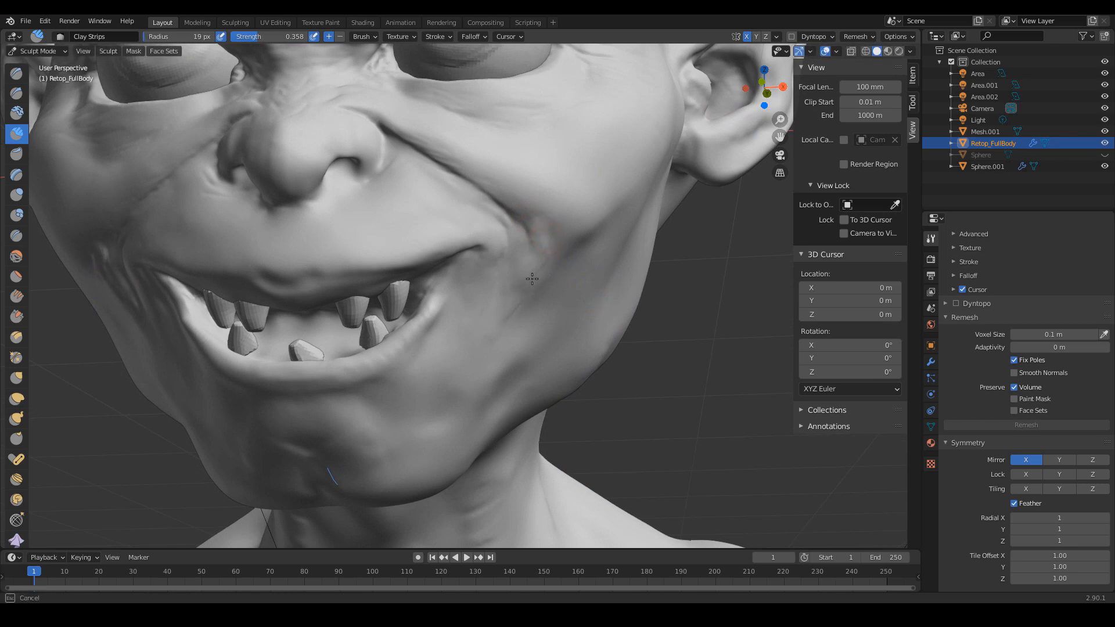
- Set Draw Sharp to a 14 px radius and carve creases from the smile fold's end down past the mouth corner
{"action": "left_click_drag", "start_coordinate": [494, 340], "coordinate": [482, 376], "text": "ctrl+alt"}
{"action": "left_click_drag", "start_coordinate": [550, 284], "coordinate": [572, 290], "text": "alt"}
{"action": "left_click_drag", "start_coordinate": [572, 348], "coordinate": [581, 301], "text": "ctrl+alt"}
{"action": "left_click_drag", "start_coordinate": [610, 293], "coordinate": [586, 270], "text": "alt"}
{"action": "key", "text": "2"}
{"action": "key", "text": "f"}
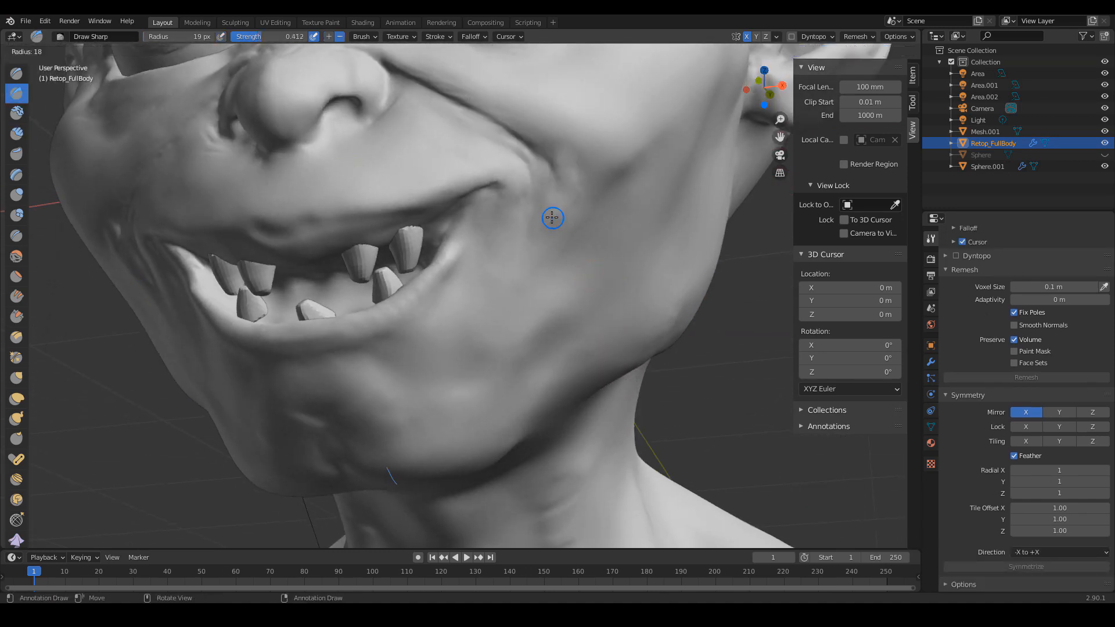
{"action": "left_click", "coordinate": [552, 219]}
{"action": "left_click_drag", "start_coordinate": [560, 167], "coordinate": [526, 249]}
{"action": "left_click_drag", "start_coordinate": [558, 182], "coordinate": [525, 255]}
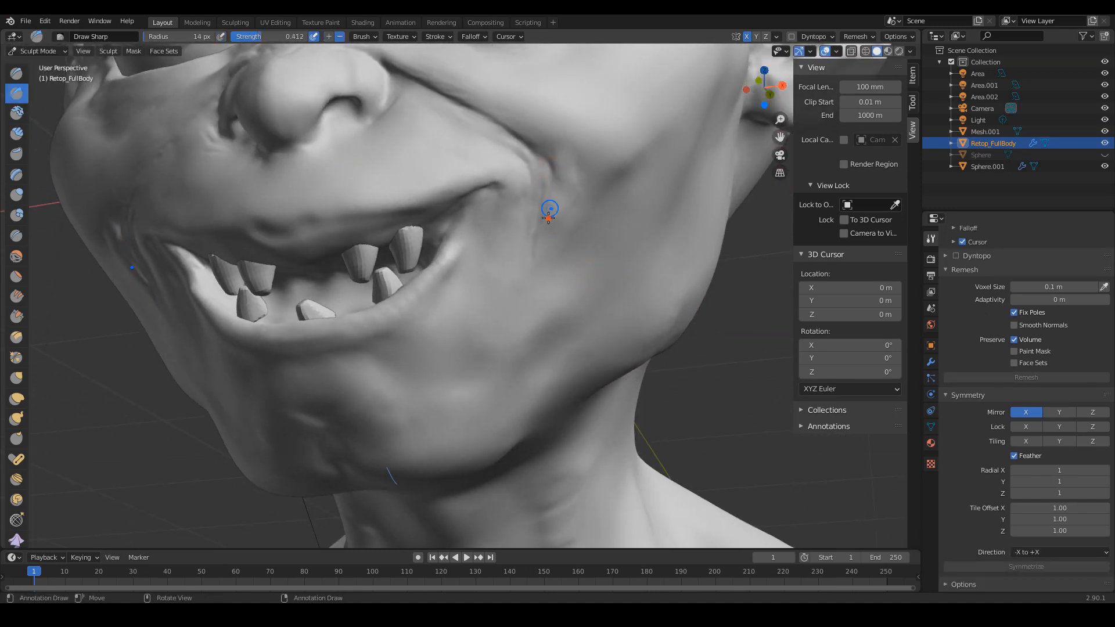
{"action": "left_click_drag", "start_coordinate": [550, 209], "coordinate": [520, 276]}
- Refine the wrinkles beside the other mouth corner with Draw Sharp, reducing its radius to 10 px
{"action": "mouse_move", "coordinate": [522, 323]}
{"action": "left_mouse_down", "text": "alt"}
{"action": "mouse_move", "coordinate": [577, 291]}
{"action": "mouse_move", "coordinate": [668, 321]}
{"action": "mouse_move", "coordinate": [306, 199]}
{"action": "mouse_move", "coordinate": [403, 261]}
{"action": "left_mouse_up", "text": "alt"}
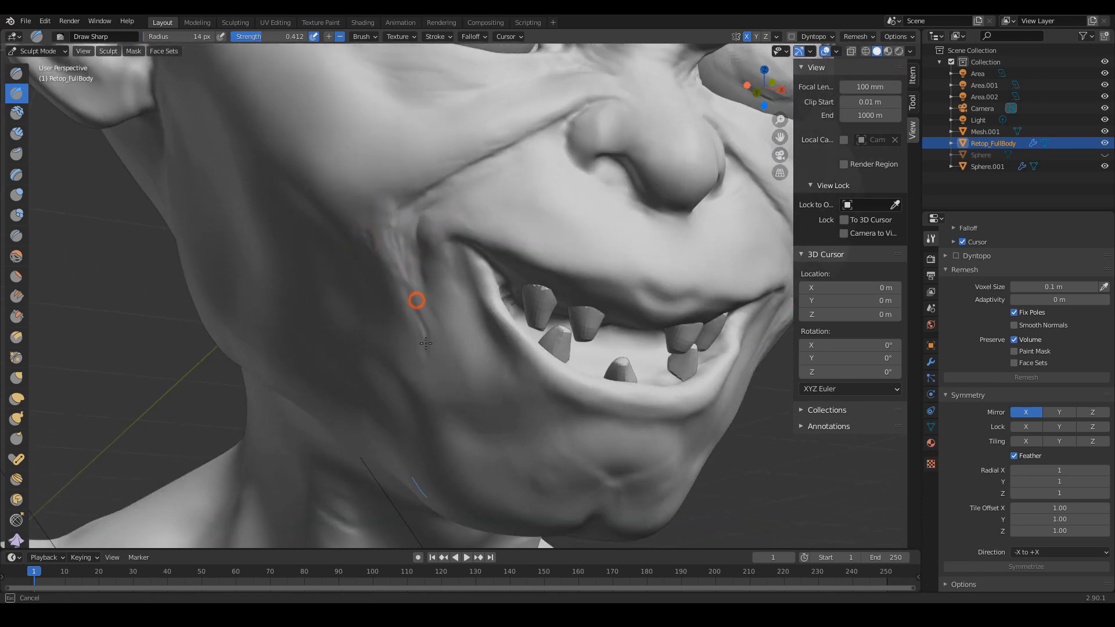
{"action": "key", "text": "f"}
{"action": "mouse_move", "coordinate": [420, 345]}
{"action": "left_mouse_down"}
{"action": "mouse_move", "coordinate": [422, 359]}
{"action": "mouse_move", "coordinate": [405, 298]}
{"action": "mouse_move", "coordinate": [445, 350]}
{"action": "mouse_move", "coordinate": [548, 339]}
{"action": "left_mouse_up"}
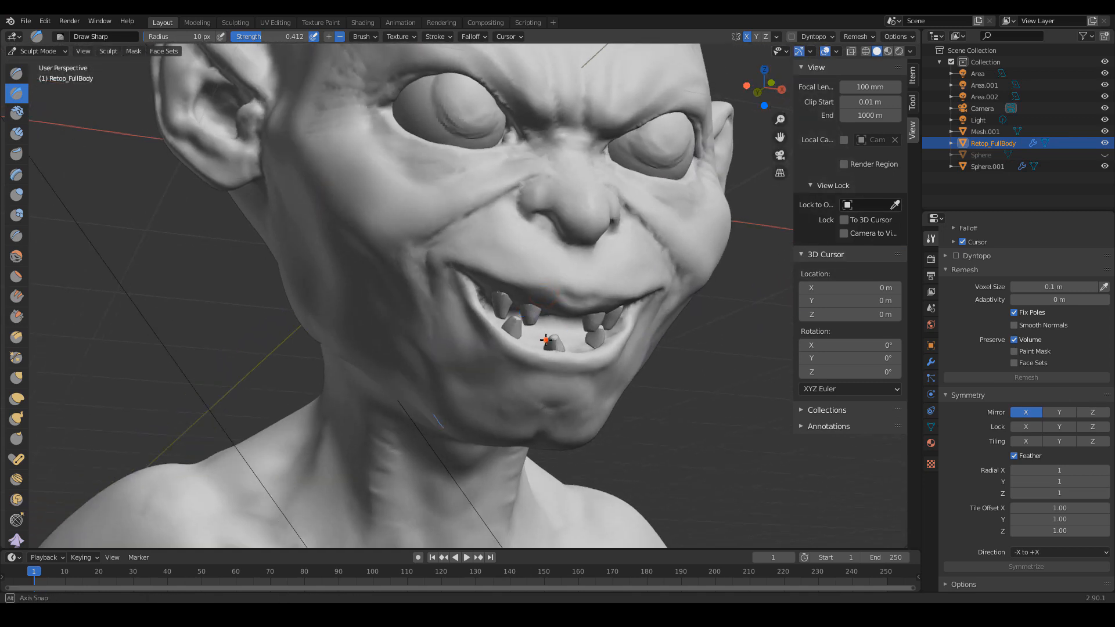
{"action": "left_click_drag", "start_coordinate": [477, 339], "coordinate": [401, 266], "text": "ctrl+alt"}
- Set Clay Strips to a 24 px radius and soften the skin between the smile fold's end and the mouth corner
{"action": "key", "text": "c"}
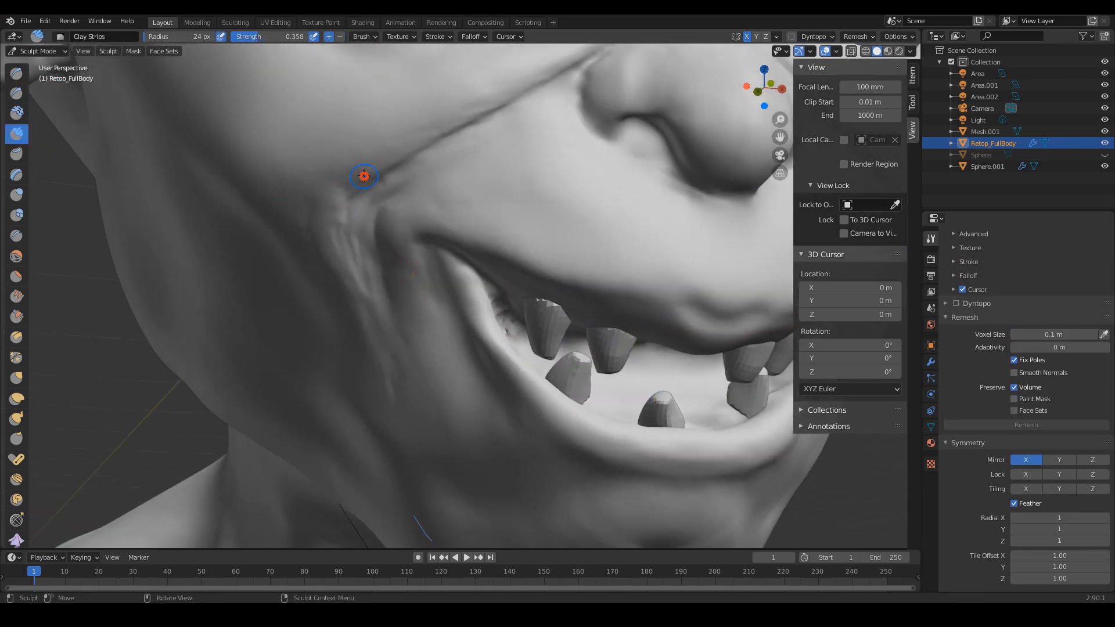
{"action": "key", "text": "f"}
{"action": "left_click_drag", "start_coordinate": [325, 206], "coordinate": [321, 217]}
{"action": "mouse_move", "coordinate": [375, 164]}
{"action": "left_mouse_down", "text": "ctrl+alt"}
{"action": "mouse_move", "coordinate": [371, 217]}
{"action": "mouse_move", "coordinate": [401, 289]}
{"action": "left_mouse_up", "text": "ctrl+alt"}
{"action": "left_click_drag", "start_coordinate": [395, 196], "coordinate": [417, 230]}
{"action": "left_click_drag", "start_coordinate": [438, 232], "coordinate": [428, 311], "text": "ctrl+alt"}
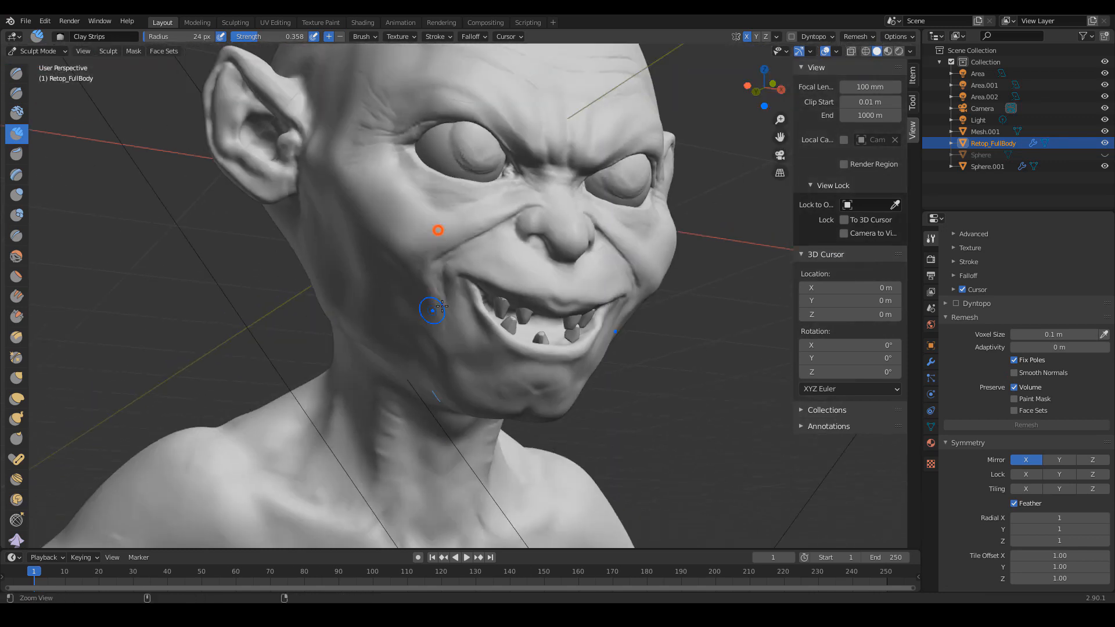
- Set Draw Sharp to a 17 px radius and 0.188 strength, and refine the mouth corner and adjoining upper lip skin
{"action": "mouse_move", "coordinate": [597, 306]}
{"action": "left_mouse_down", "text": "alt"}
{"action": "mouse_move", "coordinate": [552, 311]}
{"action": "mouse_move", "coordinate": [557, 326]}
{"action": "mouse_move", "coordinate": [559, 306]}
{"action": "left_mouse_up", "text": "alt"}
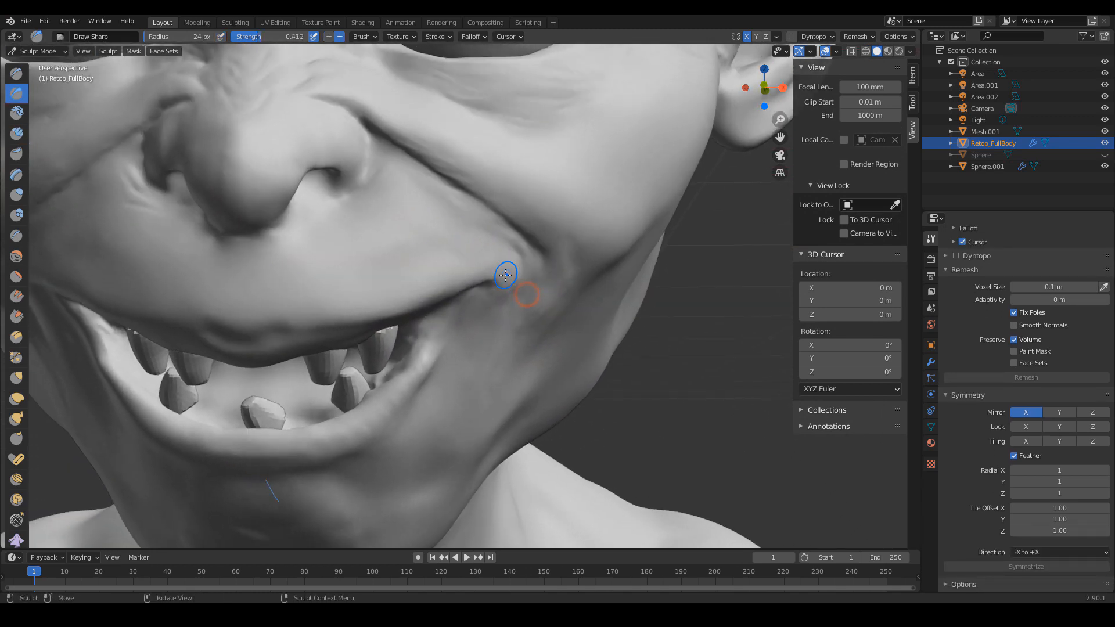
{"action": "left_click_drag", "start_coordinate": [508, 276], "coordinate": [481, 290], "text": "alt"}
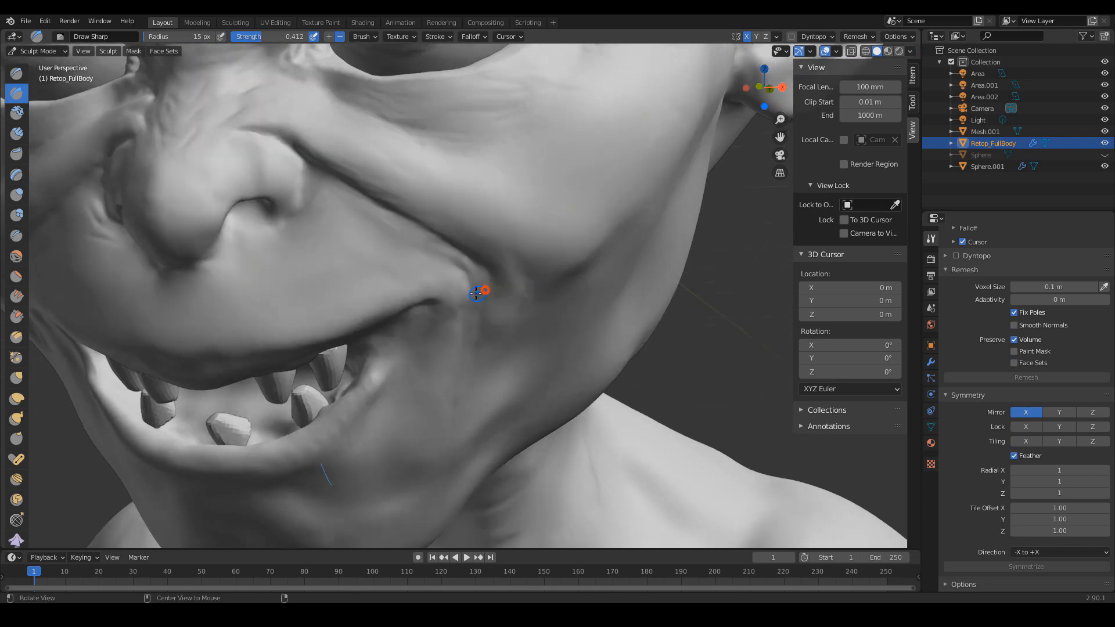
{"action": "key", "text": "bracketleft"}
{"action": "mouse_move", "coordinate": [400, 292]}
{"action": "left_mouse_down"}
{"action": "mouse_move", "coordinate": [463, 286]}
{"action": "mouse_move", "coordinate": [396, 285]}
{"action": "left_mouse_up"}
{"action": "key", "text": "f"}
{"action": "left_click", "coordinate": [441, 280]}
{"action": "key", "text": "shift+f"}
{"action": "left_click", "coordinate": [436, 281]}
{"action": "mouse_move", "coordinate": [427, 291]}
{"action": "left_mouse_down", "text": "ctrl"}
{"action": "mouse_move", "coordinate": [334, 321]}
{"action": "mouse_move", "coordinate": [327, 303]}
{"action": "left_mouse_up", "text": "ctrl"}
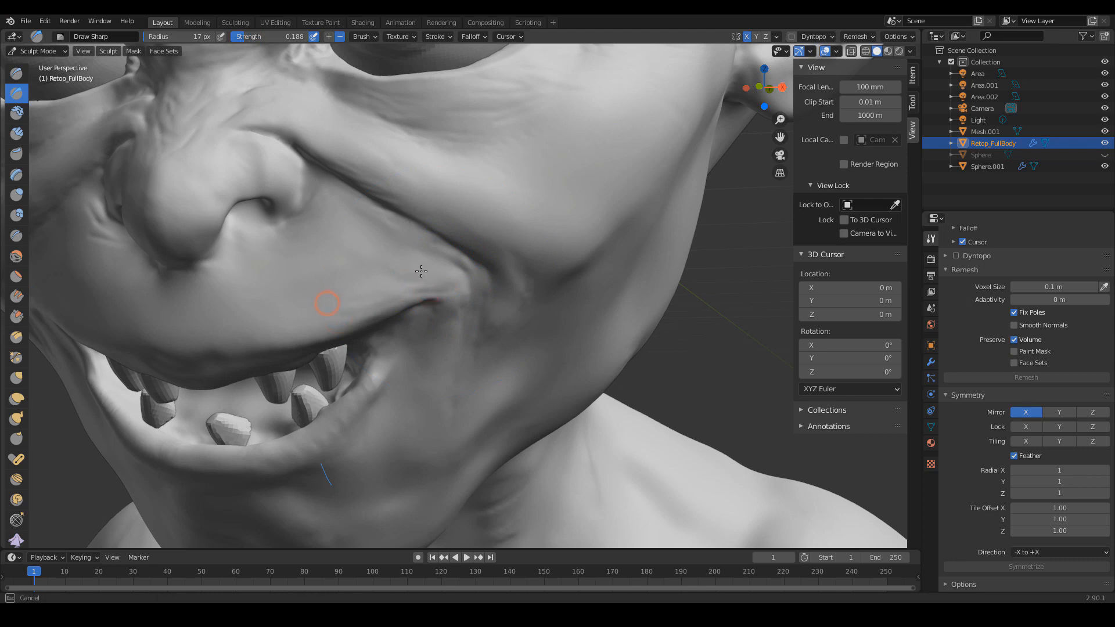
{"action": "mouse_move", "coordinate": [422, 257]}
{"action": "left_mouse_down"}
{"action": "mouse_move", "coordinate": [459, 286]}
{"action": "mouse_move", "coordinate": [488, 279]}
{"action": "left_mouse_up"}
- Add faint creases across the skin between the nose, smile fold and upper lip with Draw Sharp at a 17 px radius
{"action": "middle_click_drag", "start_coordinate": [512, 271], "coordinate": [537, 274]}
{"action": "mouse_move", "coordinate": [511, 273]}
{"action": "middle_mouse_down", "text": "ctrl"}
{"action": "mouse_move", "coordinate": [485, 302]}
{"action": "mouse_move", "coordinate": [493, 291]}
{"action": "middle_mouse_up", "text": "ctrl"}
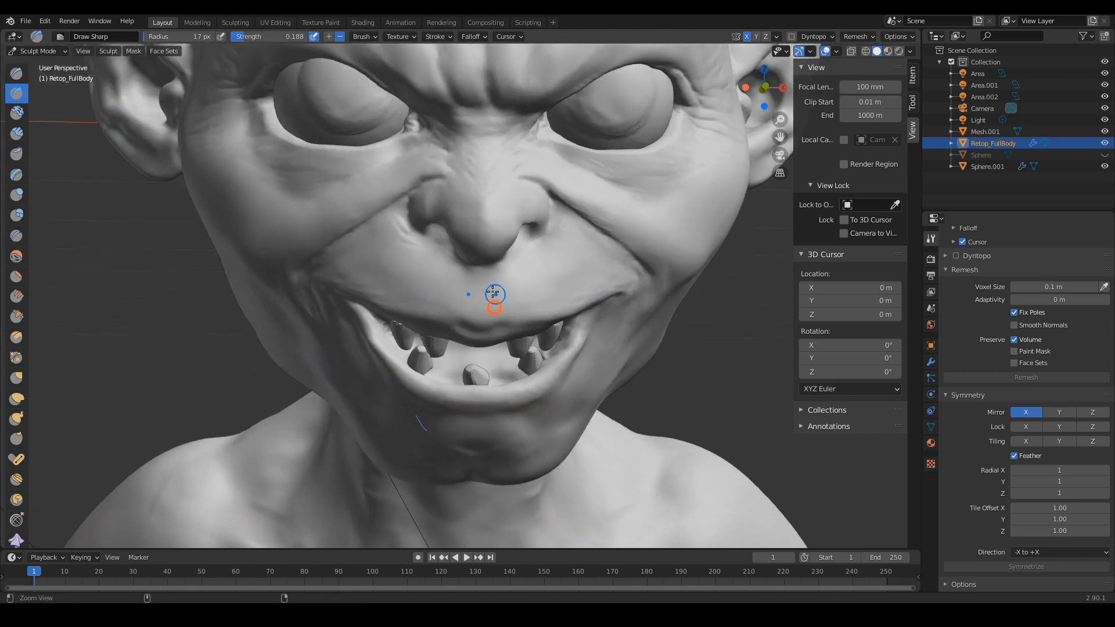
{"action": "left_click_drag", "start_coordinate": [514, 271], "coordinate": [457, 291]}
{"action": "left_click_drag", "start_coordinate": [352, 278], "coordinate": [432, 278]}
{"action": "left_click_drag", "start_coordinate": [493, 310], "coordinate": [456, 297], "text": "alt"}
{"action": "mouse_move", "coordinate": [610, 291]}
{"action": "left_mouse_down", "text": "ctrl+alt"}
{"action": "mouse_move", "coordinate": [615, 266]}
{"action": "mouse_move", "coordinate": [620, 286]}
{"action": "mouse_move", "coordinate": [577, 268]}
{"action": "mouse_move", "coordinate": [430, 288]}
{"action": "left_mouse_up", "text": "ctrl+alt"}
{"action": "mouse_move", "coordinate": [502, 281]}
{"action": "left_mouse_down"}
{"action": "mouse_move", "coordinate": [487, 294]}
{"action": "mouse_move", "coordinate": [589, 307]}
{"action": "left_mouse_up"}
{"action": "mouse_move", "coordinate": [590, 308]}
{"action": "left_mouse_down", "text": "ctrl+alt"}
{"action": "mouse_move", "coordinate": [594, 291]}
{"action": "mouse_move", "coordinate": [602, 309]}
{"action": "mouse_move", "coordinate": [567, 295]}
{"action": "left_mouse_up", "text": "ctrl+alt"}
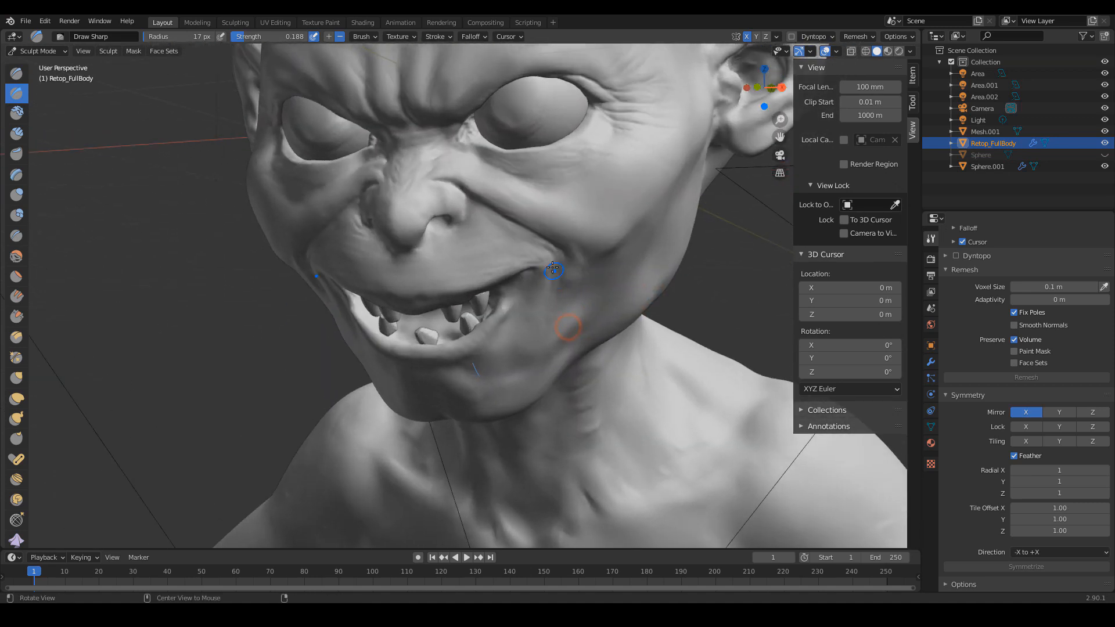
{"action": "left_click_drag", "start_coordinate": [503, 249], "coordinate": [487, 243]}
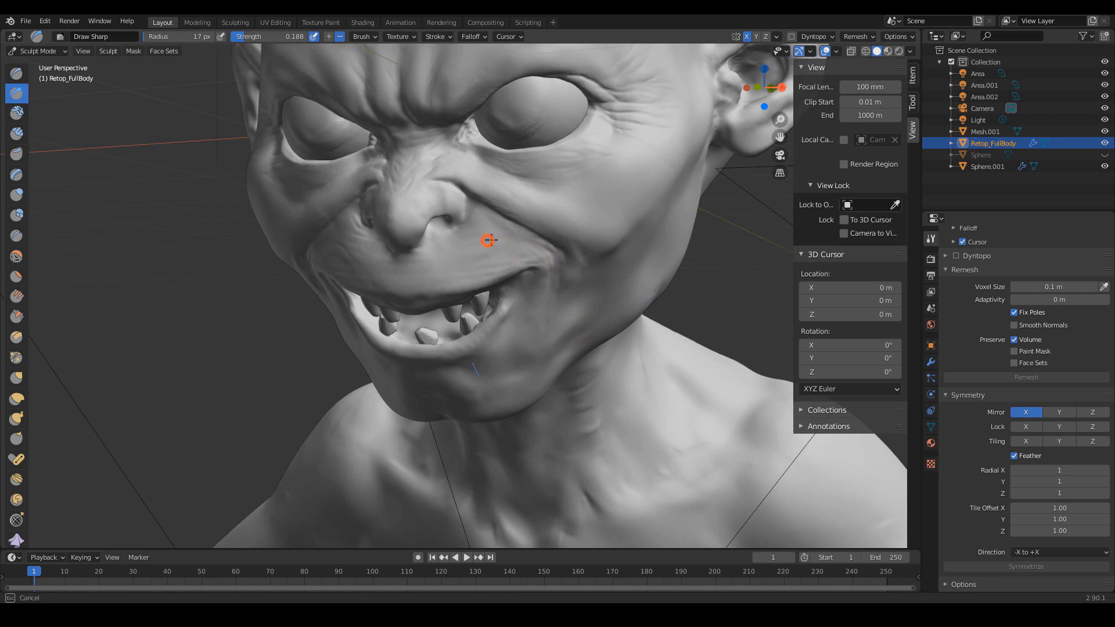
{"action": "mouse_move", "coordinate": [440, 306]}
{"action": "left_mouse_down", "text": "ctrl+alt"}
{"action": "mouse_move", "coordinate": [435, 287]}
{"action": "mouse_move", "coordinate": [402, 284]}
{"action": "left_mouse_up", "text": "ctrl+alt"}
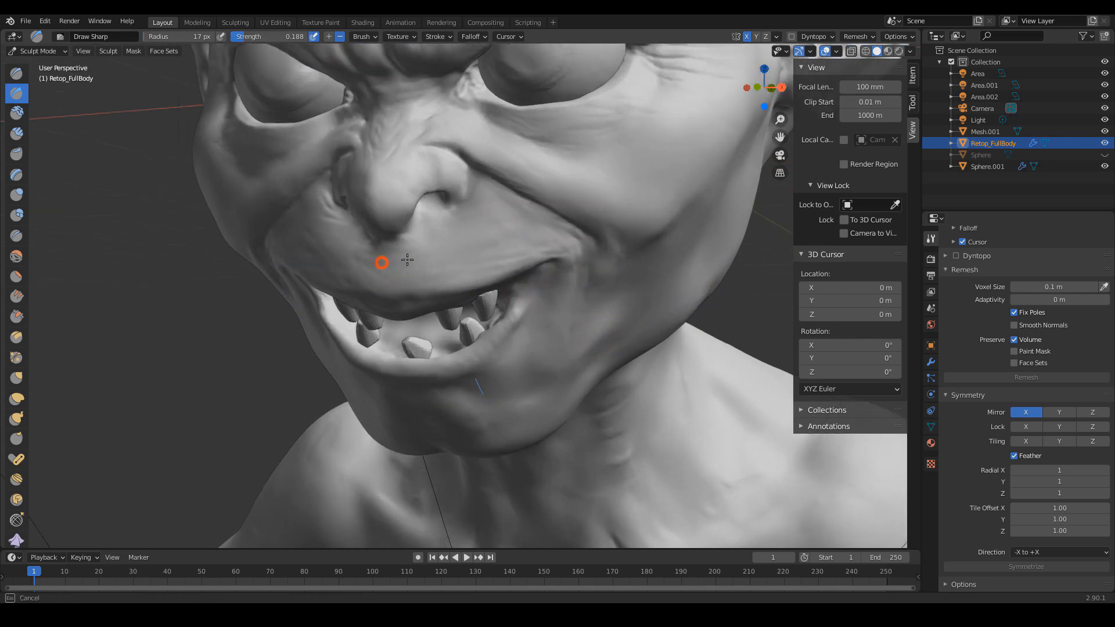
- Crease the lower lip's edge near the mouth corner with Draw Sharp at 0.188 strength
{"action": "left_click_drag", "start_coordinate": [535, 252], "coordinate": [522, 283], "text": "ctrl+alt"}
{"action": "mouse_move", "coordinate": [581, 319]}
{"action": "left_mouse_down", "text": "ctrl+alt"}
{"action": "mouse_move", "coordinate": [585, 294]}
{"action": "mouse_move", "coordinate": [558, 277]}
{"action": "mouse_move", "coordinate": [564, 256]}
{"action": "left_mouse_up", "text": "ctrl+alt"}
{"action": "mouse_move", "coordinate": [573, 245]}
{"action": "left_mouse_down", "text": "alt"}
{"action": "mouse_move", "coordinate": [549, 241]}
{"action": "mouse_move", "coordinate": [546, 258]}
{"action": "mouse_move", "coordinate": [560, 256]}
{"action": "mouse_move", "coordinate": [484, 296]}
{"action": "left_mouse_up", "text": "alt"}
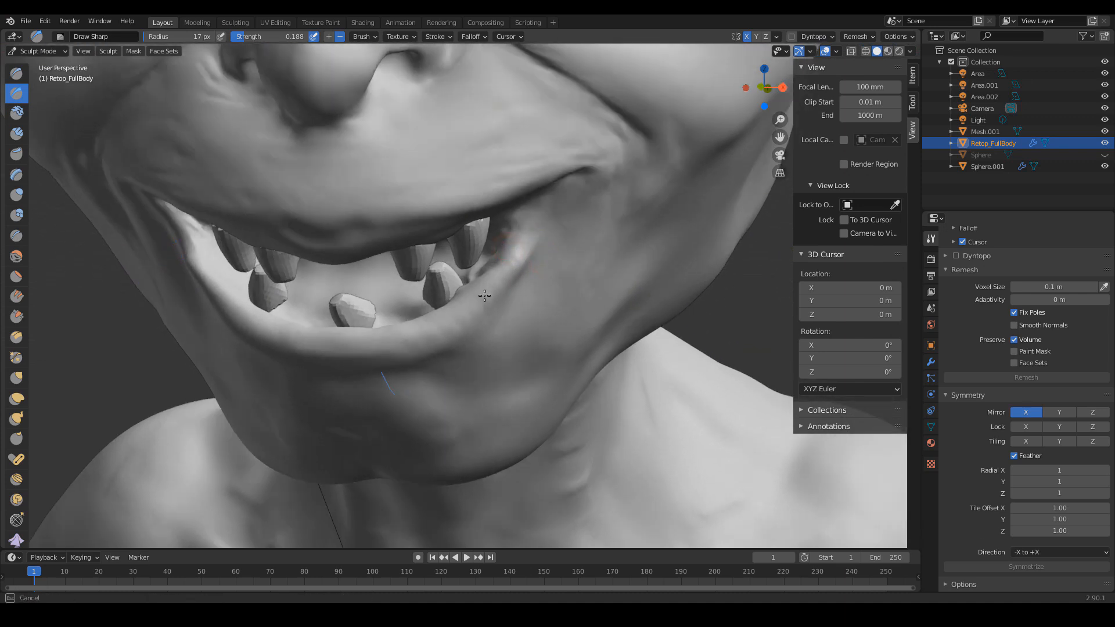
- Set the Draw brush to a 33 px radius and 0.230 strength, and build up the lower lip near the mouth corner
{"action": "key", "text": "x"}
{"action": "mouse_move", "coordinate": [552, 229]}
{"action": "left_mouse_down", "text": "alt"}
{"action": "mouse_move", "coordinate": [569, 247]}
{"action": "mouse_move", "coordinate": [571, 234]}
{"action": "mouse_move", "coordinate": [542, 285]}
{"action": "left_mouse_up", "text": "alt"}
{"action": "key", "text": "f"}
{"action": "left_click", "coordinate": [572, 240]}
{"action": "key", "text": "shift+f"}
{"action": "left_click", "coordinate": [573, 249]}
{"action": "mouse_move", "coordinate": [560, 235]}
{"action": "left_mouse_down"}
{"action": "mouse_move", "coordinate": [547, 270]}
{"action": "mouse_move", "coordinate": [558, 266]}
{"action": "mouse_move", "coordinate": [537, 293]}
{"action": "left_mouse_up"}
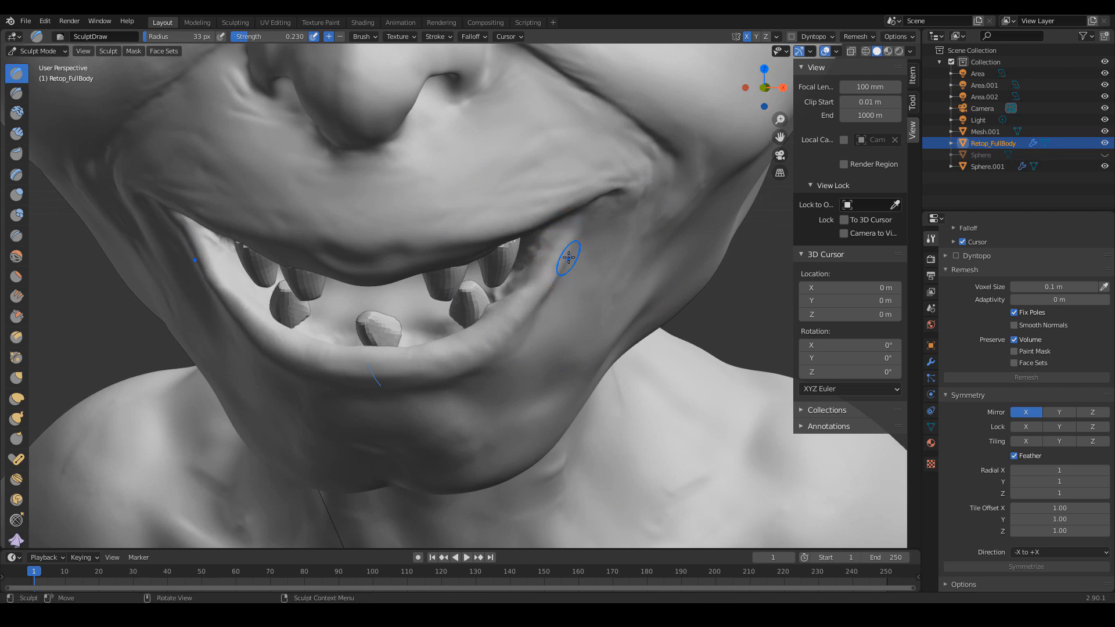
{"action": "left_click_drag", "start_coordinate": [554, 256], "coordinate": [529, 322]}
- Set the Draw radius to 31 px and raise a fold running from the mouth corner down beside the lower lip
{"action": "mouse_move", "coordinate": [562, 258]}
{"action": "middle_mouse_down"}
{"action": "mouse_move", "coordinate": [488, 251]}
{"action": "mouse_move", "coordinate": [548, 259]}
{"action": "mouse_move", "coordinate": [540, 302]}
{"action": "mouse_move", "coordinate": [587, 256]}
{"action": "middle_mouse_up"}
{"action": "scroll", "coordinate": [513, 250], "scroll_direction": "down", "scroll_amount": 3}
{"action": "scroll", "coordinate": [562, 255], "scroll_direction": "down", "scroll_amount": 2}
{"action": "scroll", "coordinate": [580, 244], "scroll_direction": "up", "scroll_amount": 4}
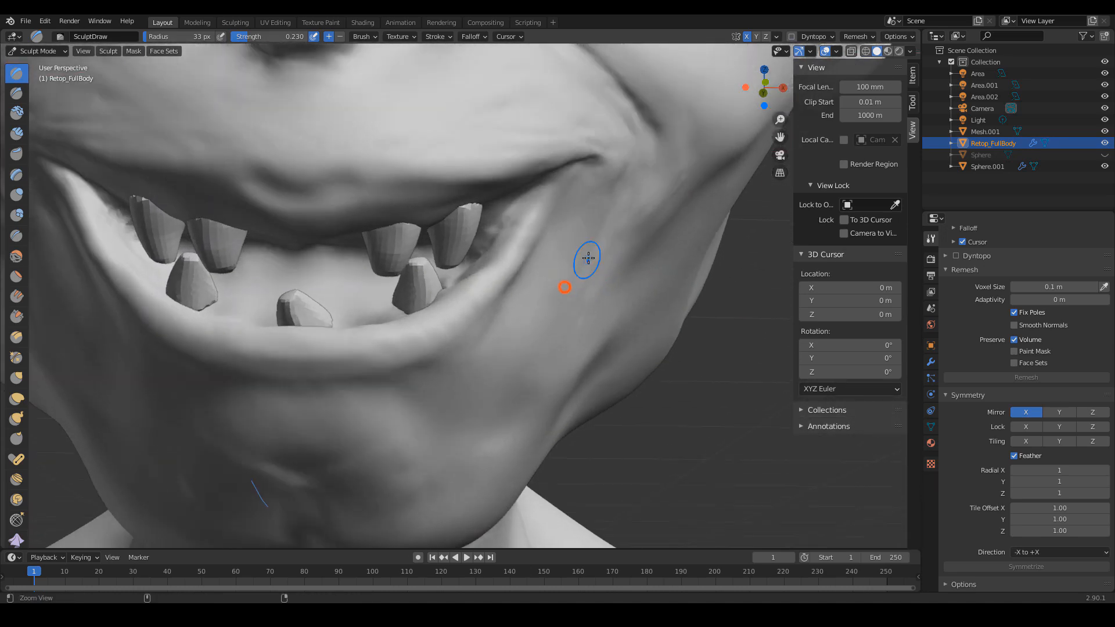
{"action": "scroll", "coordinate": [578, 238], "scroll_direction": "up", "scroll_amount": 2}
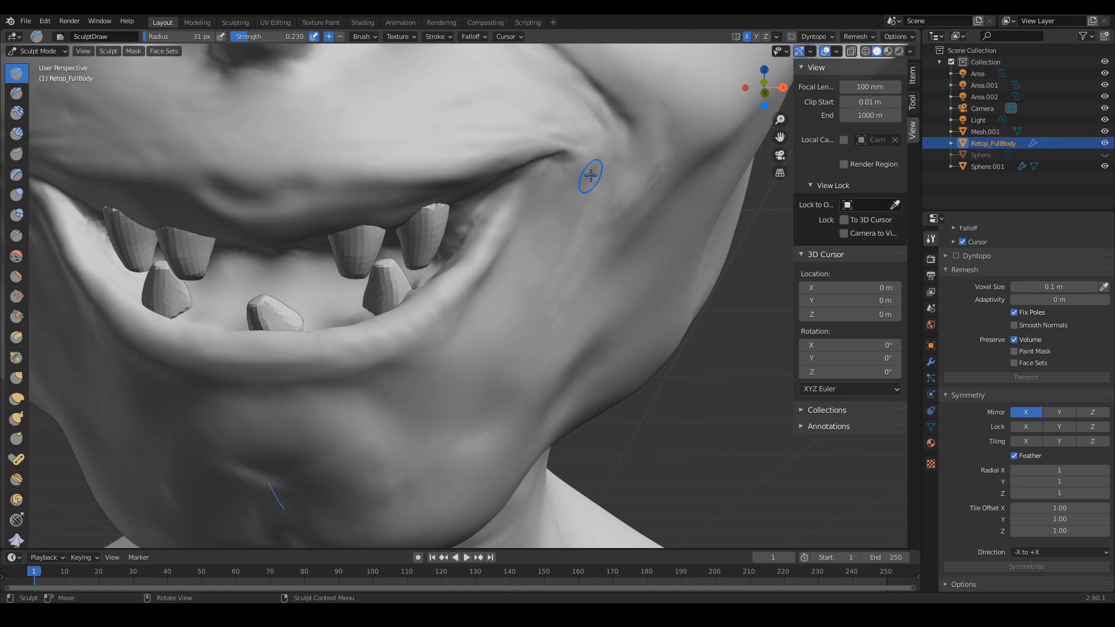
{"action": "mouse_move", "coordinate": [587, 158]}
{"action": "left_mouse_down"}
{"action": "mouse_move", "coordinate": [537, 249]}
{"action": "mouse_move", "coordinate": [565, 207]}
{"action": "mouse_move", "coordinate": [543, 241]}
{"action": "left_mouse_up"}
{"action": "left_click_drag", "start_coordinate": [584, 167], "coordinate": [538, 239]}
{"action": "left_click_drag", "start_coordinate": [583, 173], "coordinate": [544, 237]}
{"action": "mouse_move", "coordinate": [575, 169]}
{"action": "left_mouse_down"}
{"action": "mouse_move", "coordinate": [566, 189]}
{"action": "mouse_move", "coordinate": [584, 174]}
{"action": "left_mouse_up"}
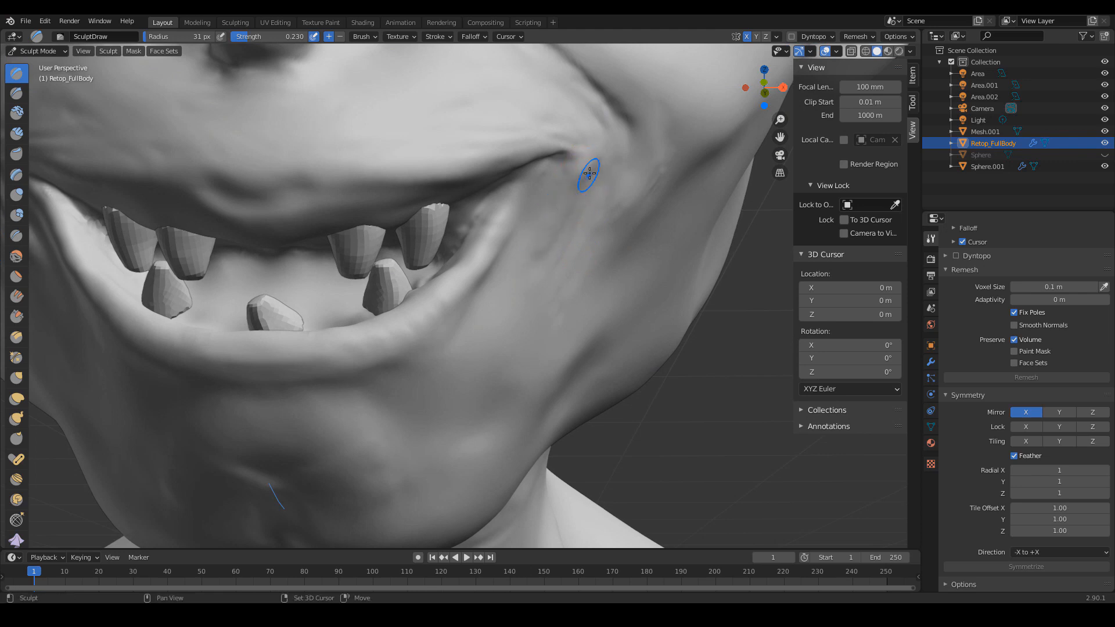
- Set the Smooth brush strength to 0.188 and soften the fold running down from the mouth corner
{"action": "left_click", "coordinate": [16, 256]}
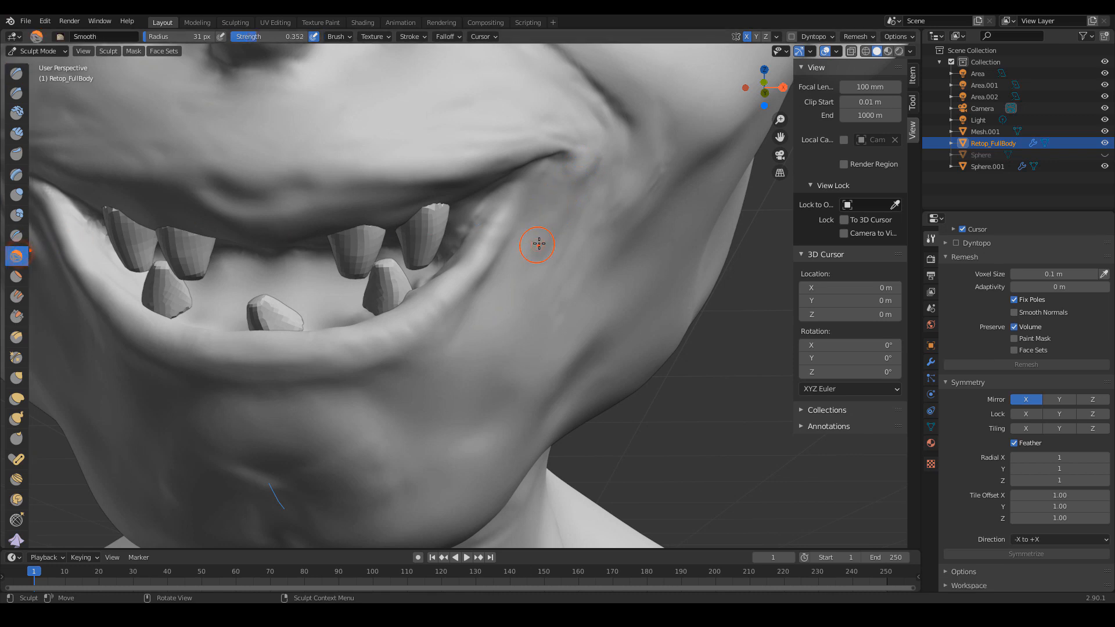
{"action": "key", "text": "shift+f"}
{"action": "left_click", "coordinate": [520, 239]}
{"action": "left_click_drag", "start_coordinate": [585, 169], "coordinate": [543, 239]}
{"action": "left_click_drag", "start_coordinate": [583, 174], "coordinate": [575, 192]}
- Strengthen the mouth corner fold with the Draw brush at a 31 px radius and 0.230 strength
{"action": "key", "text": "x"}
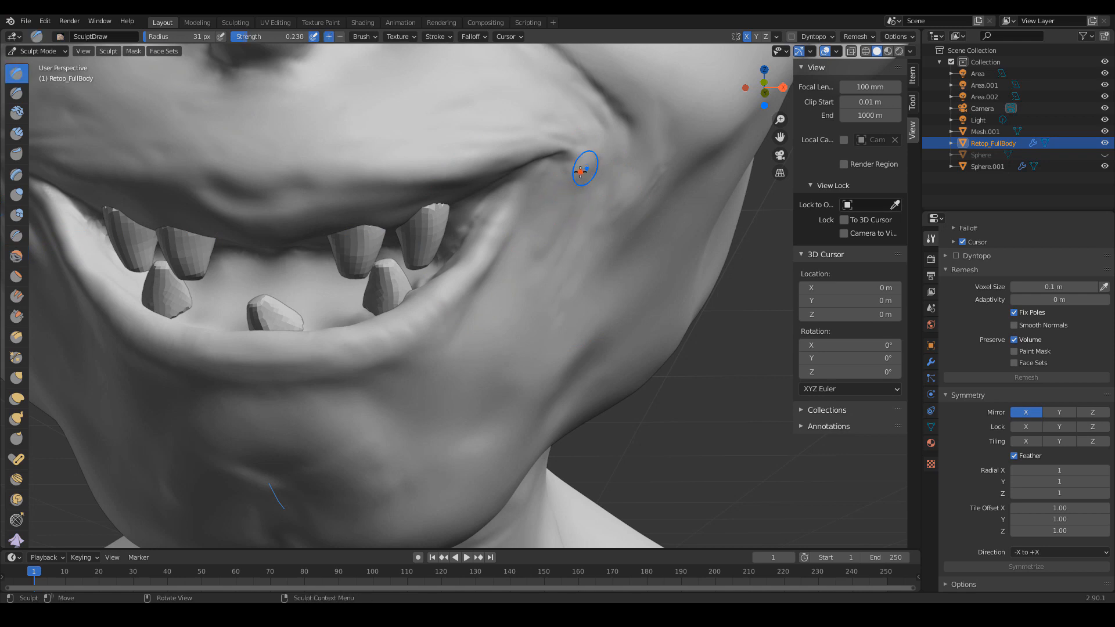
{"action": "left_click_drag", "start_coordinate": [584, 171], "coordinate": [523, 282]}
{"action": "left_click_drag", "start_coordinate": [554, 212], "coordinate": [530, 255]}
{"action": "left_click_drag", "start_coordinate": [589, 173], "coordinate": [599, 141]}
- Set the Draw radius to 28 px and build a cheek fold downward from the end of the smile fold
{"action": "mouse_move", "coordinate": [589, 186]}
{"action": "middle_mouse_down", "text": "ctrl"}
{"action": "mouse_move", "coordinate": [522, 288]}
{"action": "mouse_move", "coordinate": [552, 252]}
{"action": "mouse_move", "coordinate": [566, 255]}
{"action": "middle_mouse_up", "text": "ctrl"}
{"action": "middle_click_drag", "start_coordinate": [560, 291], "coordinate": [576, 251], "text": "ctrl"}
{"action": "mouse_move", "coordinate": [572, 280]}
{"action": "middle_mouse_down"}
{"action": "mouse_move", "coordinate": [602, 278]}
{"action": "mouse_move", "coordinate": [580, 279]}
{"action": "mouse_move", "coordinate": [599, 308]}
{"action": "middle_mouse_up"}
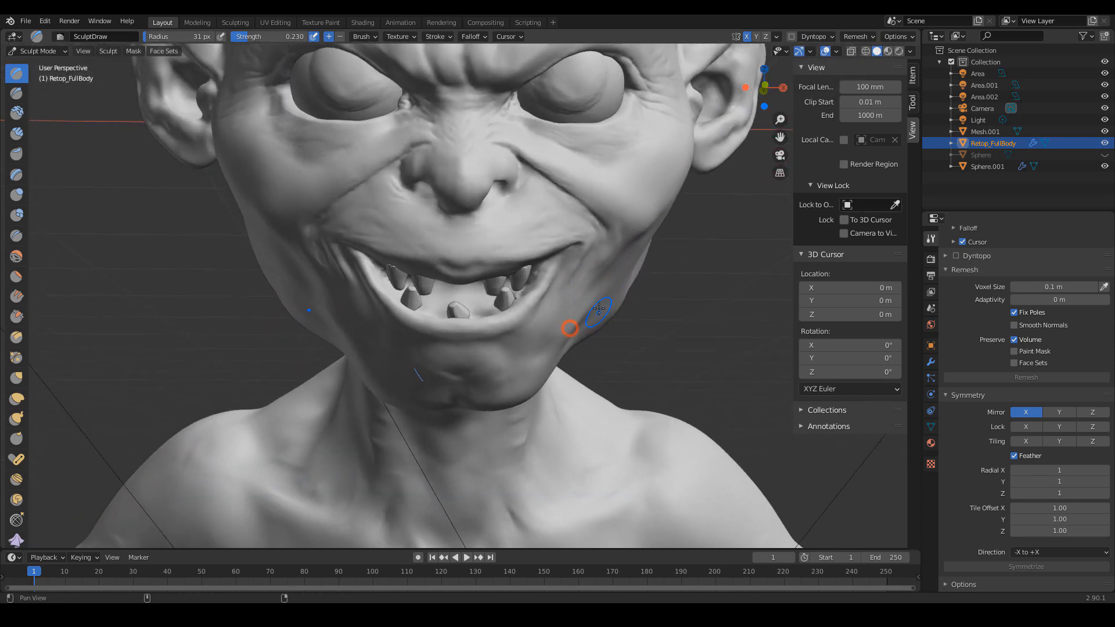
{"action": "mouse_move", "coordinate": [539, 329]}
{"action": "middle_mouse_down"}
{"action": "mouse_move", "coordinate": [508, 351]}
{"action": "mouse_move", "coordinate": [583, 225]}
{"action": "middle_mouse_up"}
{"action": "key", "text": "f"}
{"action": "left_click", "coordinate": [601, 219]}
{"action": "left_click_drag", "start_coordinate": [593, 217], "coordinate": [571, 284]}
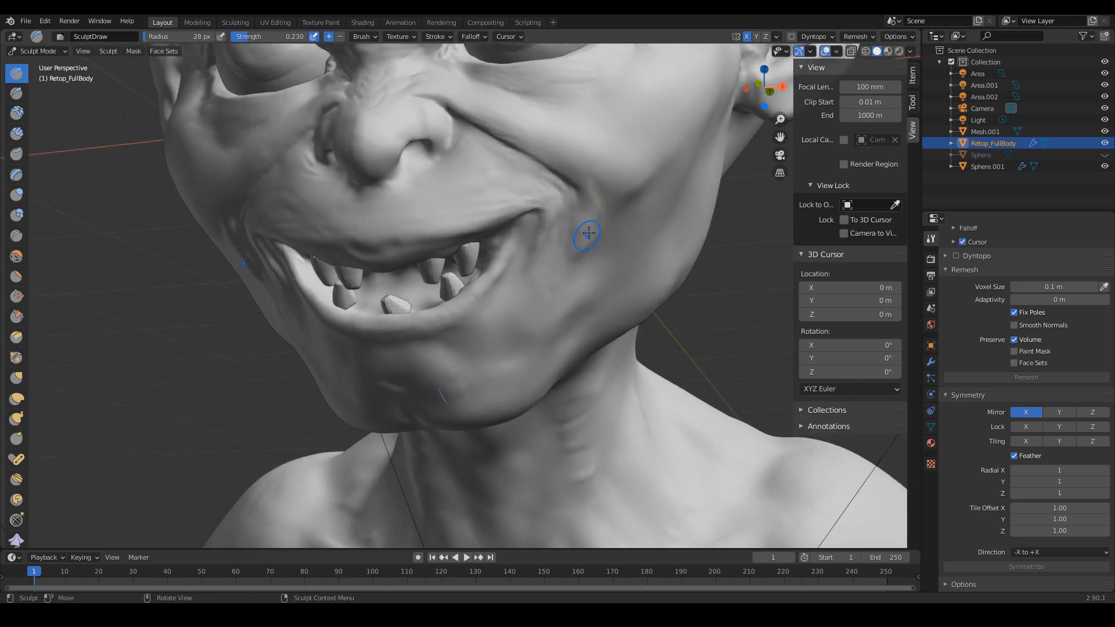
{"action": "mouse_move", "coordinate": [587, 236]}
{"action": "left_mouse_down"}
{"action": "mouse_move", "coordinate": [579, 266]}
{"action": "mouse_move", "coordinate": [580, 250]}
{"action": "left_mouse_up"}
- Smooth the cheek fold below the smile fold's end with a 28 px radius
{"action": "middle_click_drag", "start_coordinate": [610, 239], "coordinate": [598, 242]}
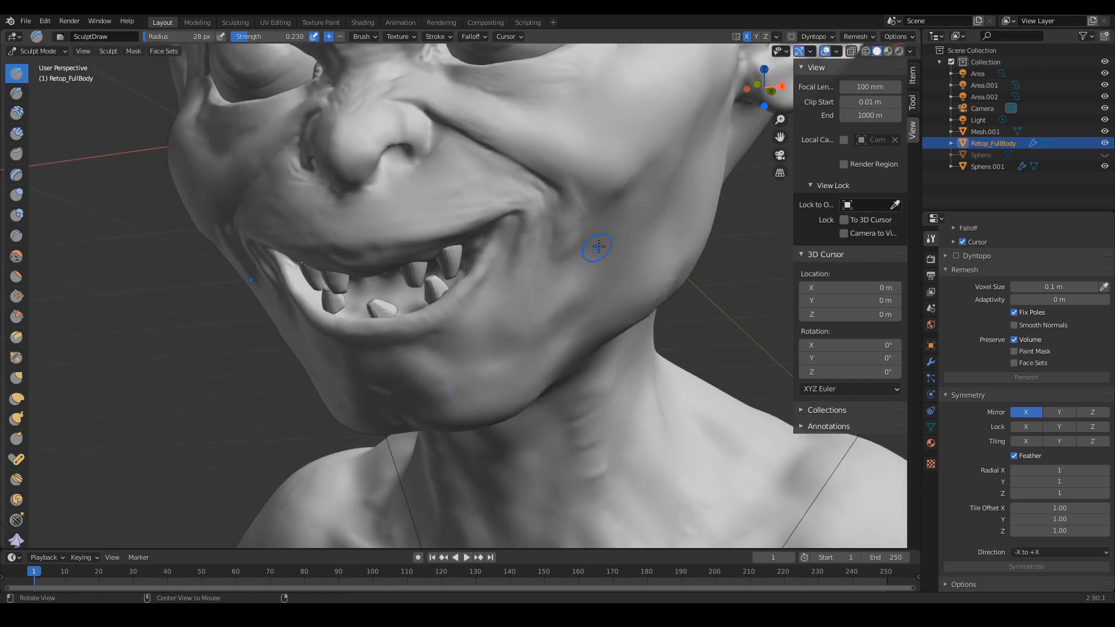
{"action": "left_click", "coordinate": [16, 257]}
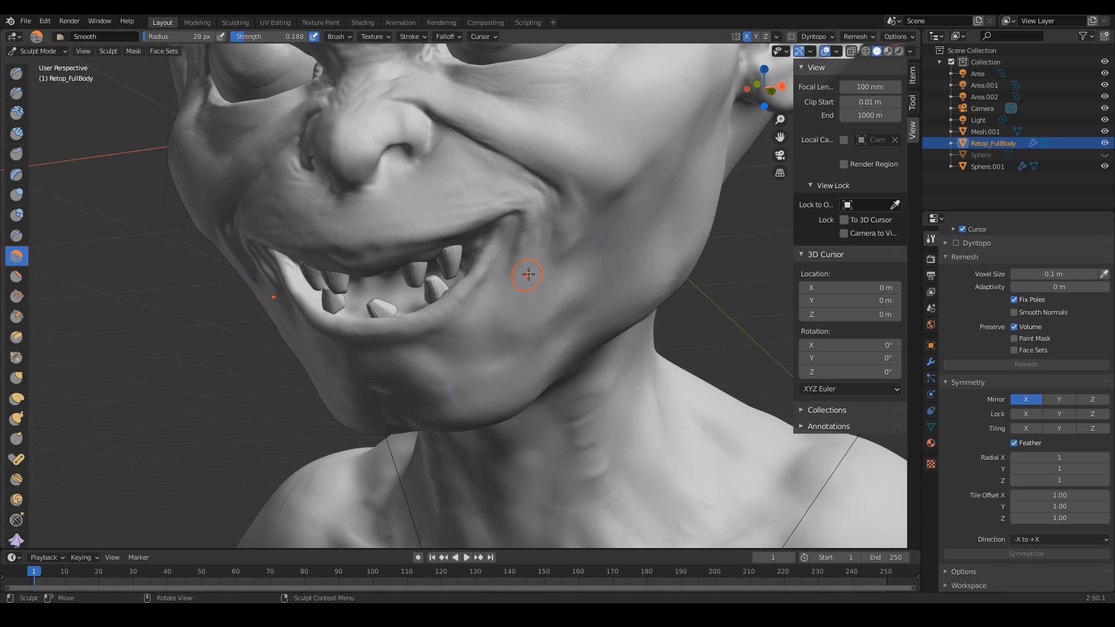
{"action": "key", "text": "shift+f"}
{"action": "left_click", "coordinate": [575, 252]}
{"action": "left_click_drag", "start_coordinate": [575, 253], "coordinate": [572, 230]}
{"action": "middle_click_drag", "start_coordinate": [578, 229], "coordinate": [585, 229]}
- Set the brush radius to 24 px and reinforce the fold below the smile fold's end with Draw at 0.230 strength
{"action": "key", "text": "f"}
{"action": "left_click", "coordinate": [576, 183]}
{"action": "left_click_drag", "start_coordinate": [576, 184], "coordinate": [568, 236]}
{"action": "key", "text": "x"}
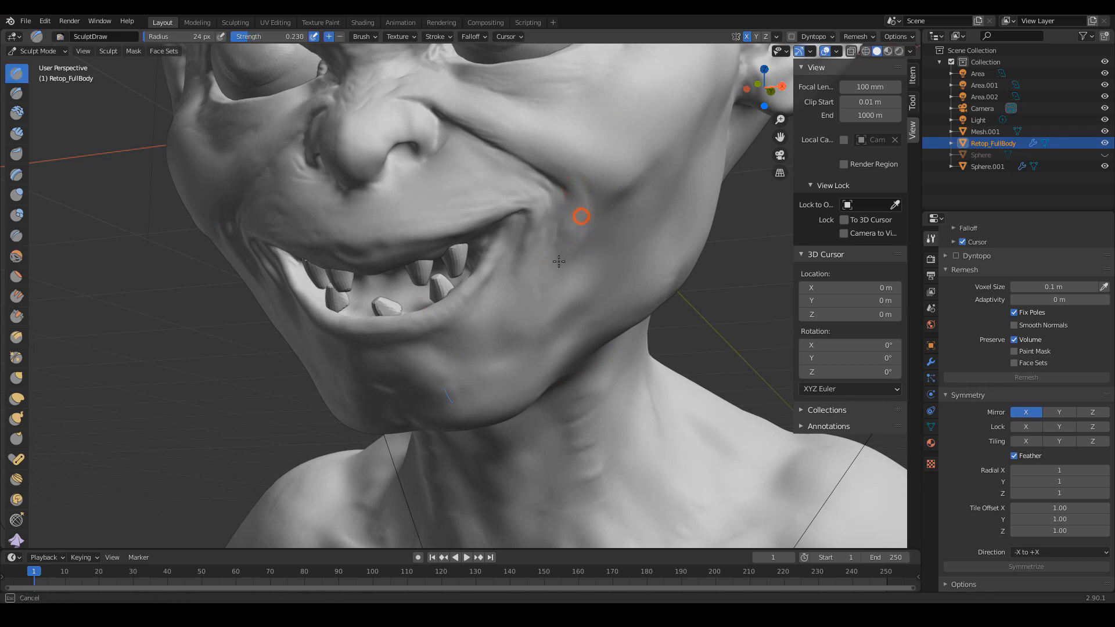
{"action": "key", "text": "b"}
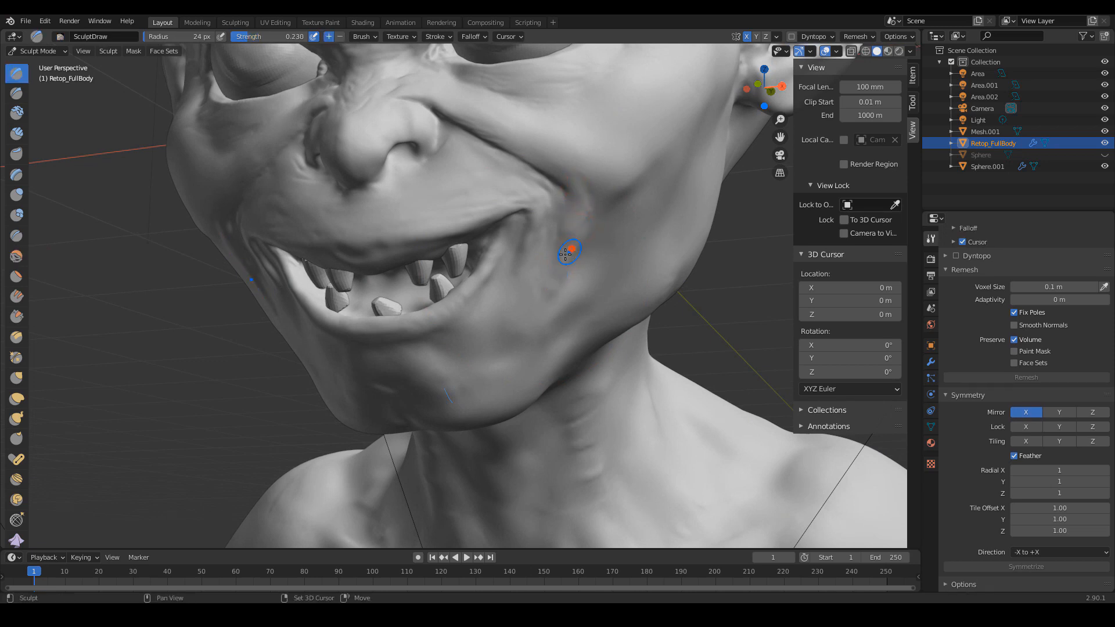
- Switch to Draw Sharp at a 10 px radius and 0.430 strength and carve fine vertical creases along the lower lip
{"action": "mouse_move", "coordinate": [581, 245]}
{"action": "middle_mouse_down", "text": "ctrl"}
{"action": "mouse_move", "coordinate": [571, 316]}
{"action": "mouse_move", "coordinate": [588, 336]}
{"action": "mouse_move", "coordinate": [620, 340]}
{"action": "mouse_move", "coordinate": [607, 331]}
{"action": "mouse_move", "coordinate": [591, 341]}
{"action": "mouse_move", "coordinate": [615, 364]}
{"action": "mouse_move", "coordinate": [613, 321]}
{"action": "mouse_move", "coordinate": [490, 373]}
{"action": "mouse_move", "coordinate": [557, 374]}
{"action": "mouse_move", "coordinate": [557, 351]}
{"action": "mouse_move", "coordinate": [436, 296]}
{"action": "middle_mouse_up", "text": "ctrl"}
{"action": "key", "text": "shift+d"}
{"action": "key", "text": "bracketleft"}
{"action": "key", "text": "bracketleft"}
{"action": "key", "text": "bracketleft"}
{"action": "key", "text": "bracketleft"}
{"action": "key", "text": "bracketleft"}
{"action": "key", "text": "bracketleft"}
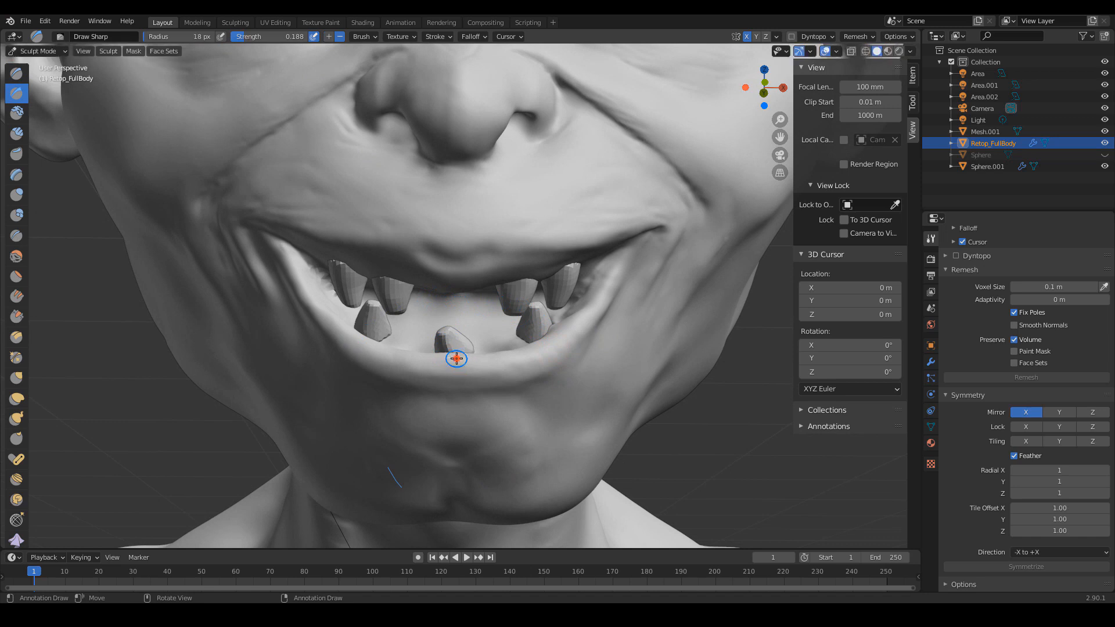
{"action": "mouse_move", "coordinate": [454, 356]}
{"action": "middle_mouse_down"}
{"action": "mouse_move", "coordinate": [460, 343]}
{"action": "mouse_move", "coordinate": [511, 372]}
{"action": "middle_mouse_up"}
{"action": "scroll", "coordinate": [511, 372], "scroll_direction": "down", "scroll_amount": 5}
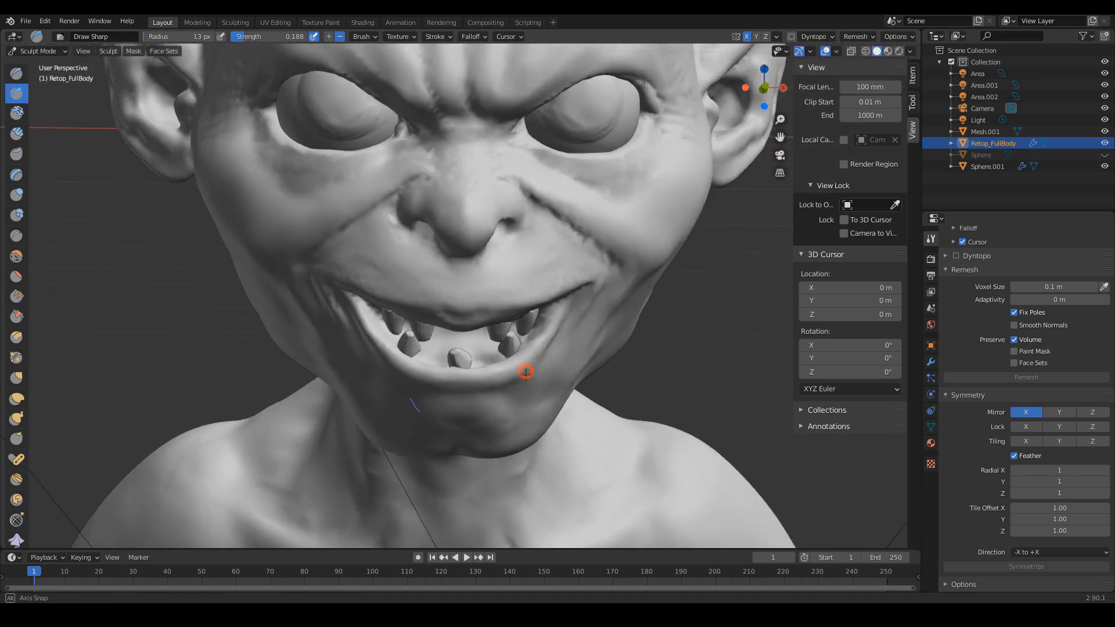
{"action": "scroll", "coordinate": [523, 374], "scroll_direction": "up", "scroll_amount": 5}
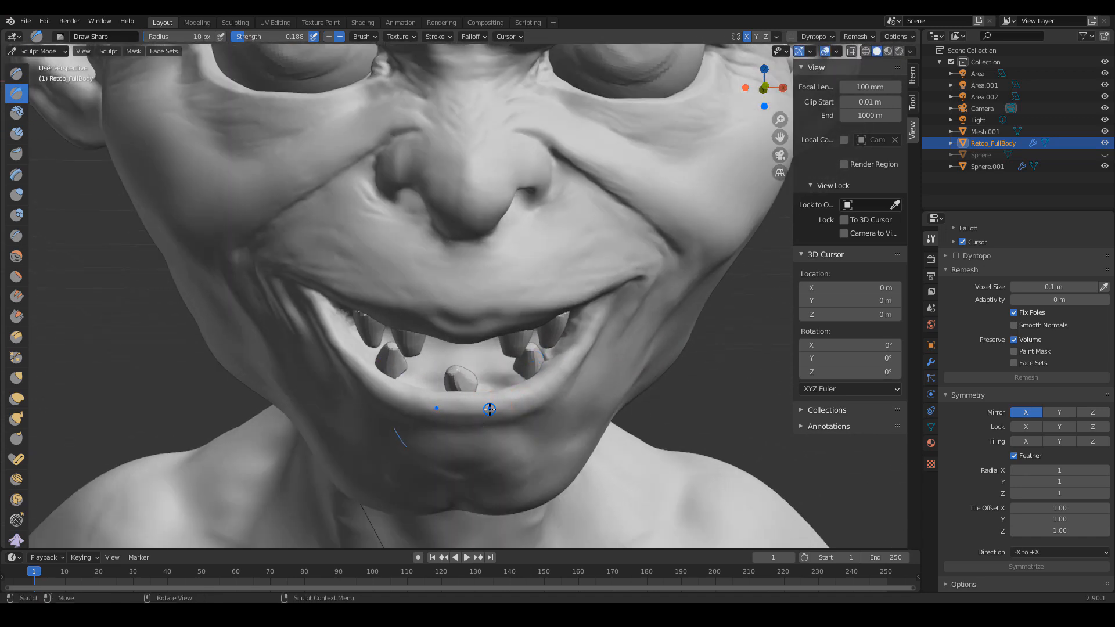
{"action": "key", "text": "shift+f"}
{"action": "left_click", "coordinate": [488, 395]}
{"action": "mouse_move", "coordinate": [460, 400]}
{"action": "left_mouse_down"}
{"action": "mouse_move", "coordinate": [549, 377]}
{"action": "mouse_move", "coordinate": [511, 385]}
{"action": "mouse_move", "coordinate": [560, 361]}
{"action": "mouse_move", "coordinate": [580, 372]}
{"action": "mouse_move", "coordinate": [595, 314]}
{"action": "left_mouse_up"}
- Carve fine creases across the upper lip toward the mouth corner with Draw Sharp at a 10 px radius
{"action": "middle_click_drag", "start_coordinate": [460, 341], "coordinate": [498, 299]}
{"action": "left_click_drag", "start_coordinate": [496, 239], "coordinate": [512, 236]}
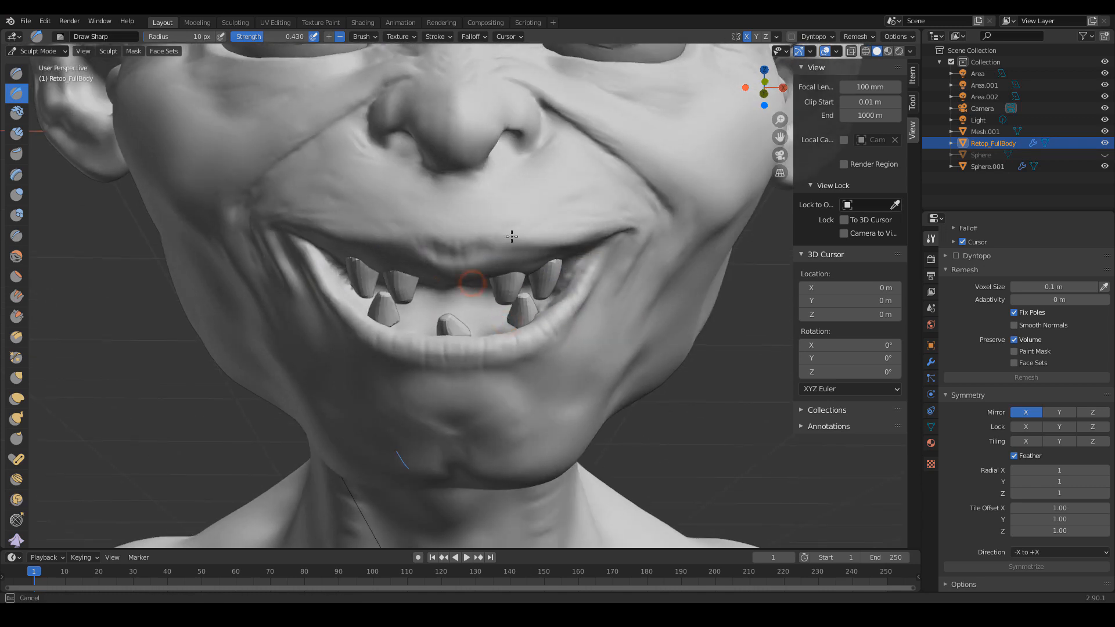
{"action": "middle_click_drag", "start_coordinate": [530, 236], "coordinate": [482, 293]}
{"action": "left_click_drag", "start_coordinate": [481, 296], "coordinate": [451, 331]}
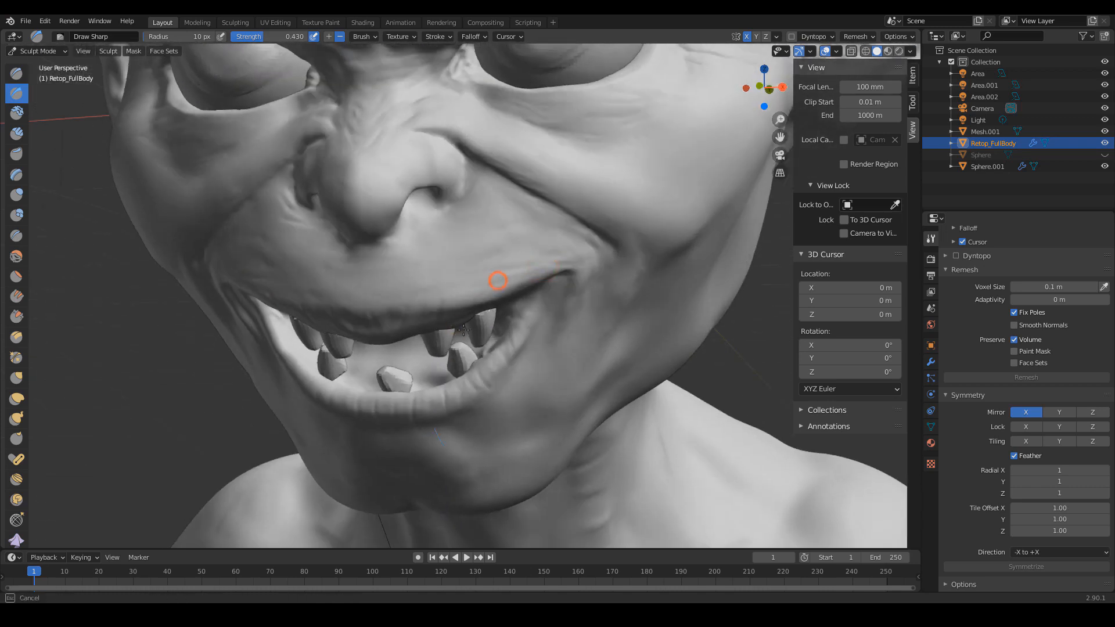
{"action": "middle_click_drag", "start_coordinate": [463, 330], "coordinate": [513, 205]}
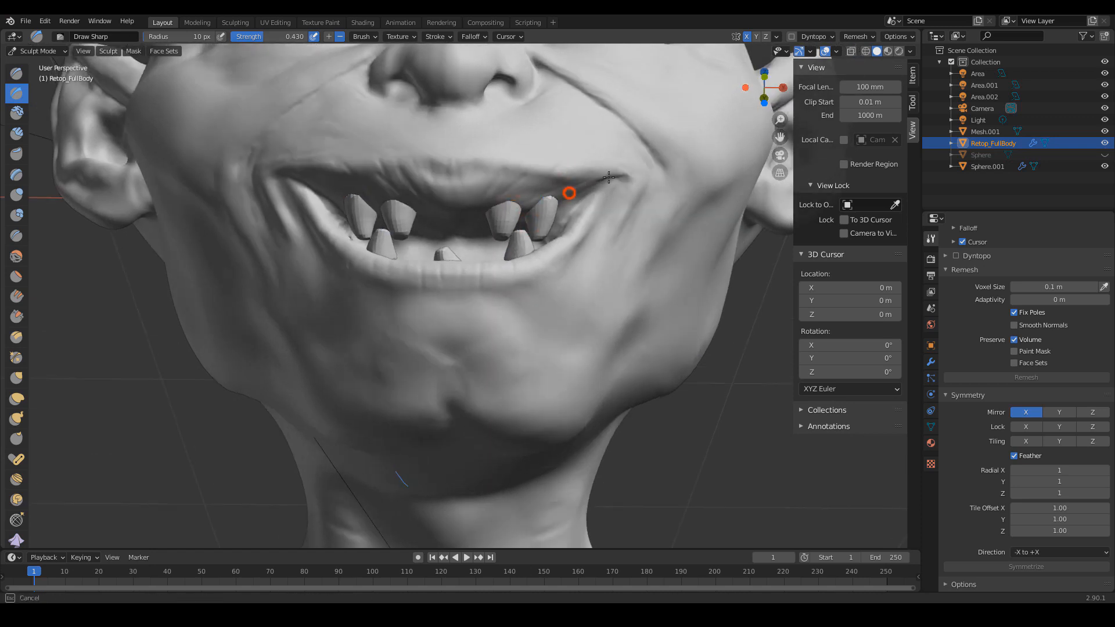
{"action": "middle_click_drag", "start_coordinate": [609, 177], "coordinate": [878, 377]}
{"action": "mouse_move", "coordinate": [405, 231]}
{"action": "middle_mouse_down"}
{"action": "mouse_move", "coordinate": [409, 204]}
{"action": "mouse_move", "coordinate": [424, 256]}
{"action": "mouse_move", "coordinate": [468, 270]}
{"action": "mouse_move", "coordinate": [441, 271]}
{"action": "middle_mouse_up"}
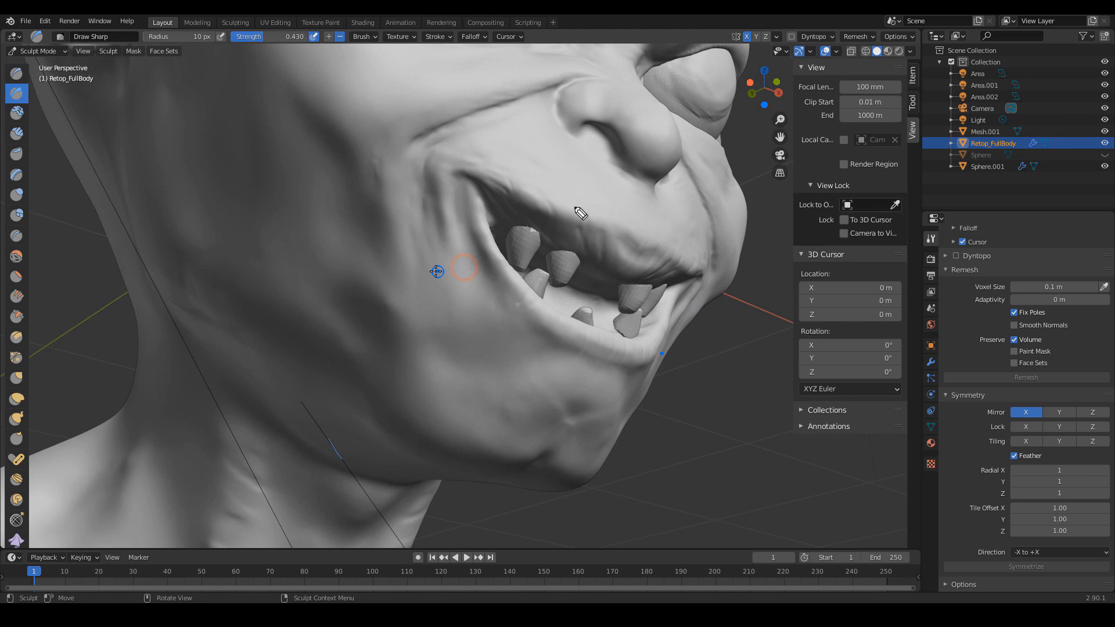
{"action": "left_click_drag", "start_coordinate": [530, 184], "coordinate": [536, 213]}
{"action": "left_click_drag", "start_coordinate": [535, 185], "coordinate": [543, 223]}
{"action": "mouse_move", "coordinate": [543, 219]}
{"action": "left_mouse_down"}
{"action": "mouse_move", "coordinate": [550, 196]}
{"action": "mouse_move", "coordinate": [591, 224]}
{"action": "left_mouse_up"}
{"action": "left_click_drag", "start_coordinate": [638, 232], "coordinate": [632, 244]}
{"action": "left_click_drag", "start_coordinate": [553, 195], "coordinate": [547, 227]}
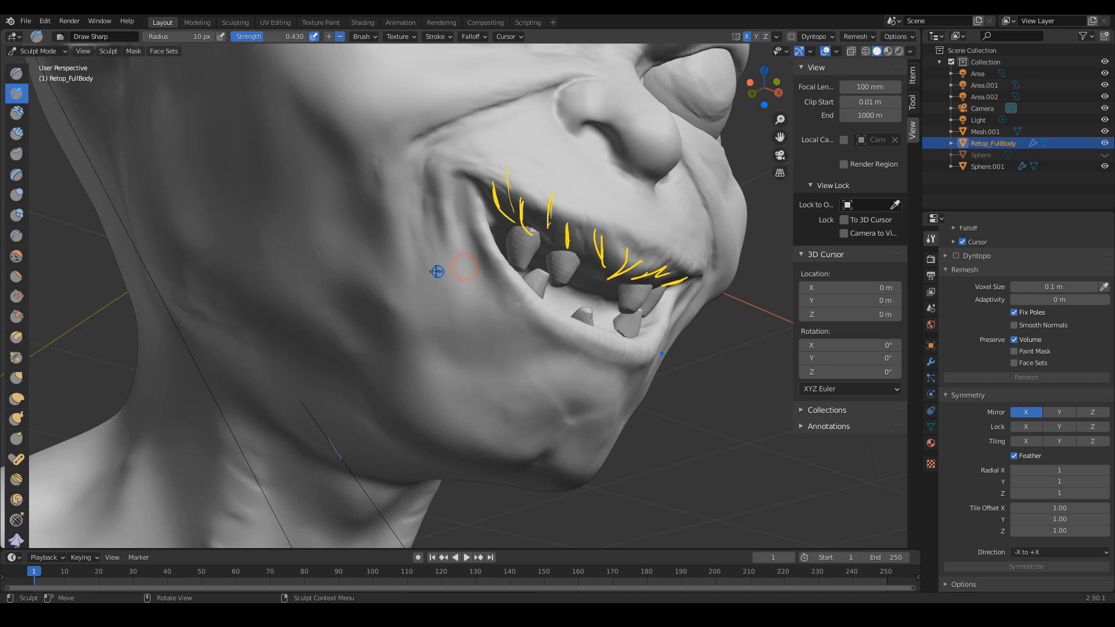
{"action": "left_click_drag", "start_coordinate": [503, 170], "coordinate": [519, 206]}
{"action": "left_click_drag", "start_coordinate": [539, 193], "coordinate": [544, 222]}
{"action": "left_click_drag", "start_coordinate": [558, 347], "coordinate": [569, 336]}
{"action": "left_click_drag", "start_coordinate": [565, 355], "coordinate": [583, 349]}
{"action": "left_click_drag", "start_coordinate": [597, 364], "coordinate": [594, 348]}
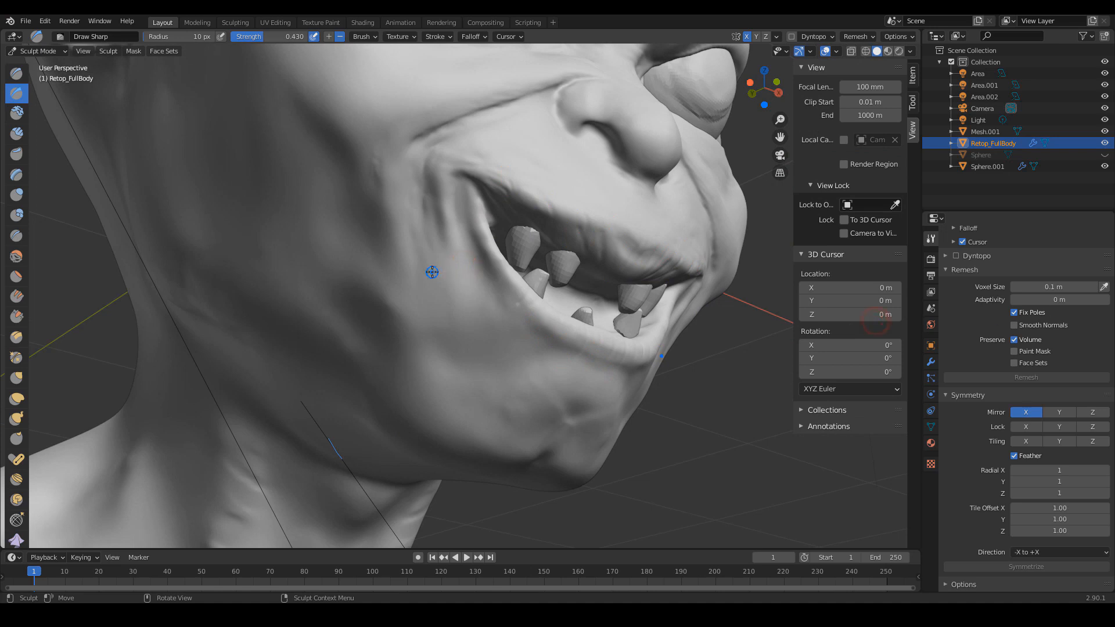
- Refine the creases along the lower lip between the mouth corner and the middle with Draw Sharp
{"action": "mouse_move", "coordinate": [484, 240]}
{"action": "left_mouse_down"}
{"action": "mouse_move", "coordinate": [475, 217]}
{"action": "mouse_move", "coordinate": [485, 200]}
{"action": "left_mouse_up"}
{"action": "mouse_move", "coordinate": [511, 297]}
{"action": "left_mouse_down"}
{"action": "mouse_move", "coordinate": [531, 280]}
{"action": "mouse_move", "coordinate": [525, 331]}
{"action": "mouse_move", "coordinate": [563, 344]}
{"action": "left_mouse_up"}
{"action": "mouse_move", "coordinate": [562, 344]}
{"action": "middle_mouse_down"}
{"action": "mouse_move", "coordinate": [572, 339]}
{"action": "mouse_move", "coordinate": [575, 373]}
{"action": "mouse_move", "coordinate": [577, 336]}
{"action": "mouse_move", "coordinate": [535, 386]}
{"action": "mouse_move", "coordinate": [473, 418]}
{"action": "mouse_move", "coordinate": [458, 258]}
{"action": "middle_mouse_up"}
{"action": "left_click_drag", "start_coordinate": [458, 257], "coordinate": [458, 257]}
{"action": "left_click_drag", "start_coordinate": [428, 317], "coordinate": [433, 320]}
{"action": "mouse_move", "coordinate": [433, 321]}
{"action": "middle_mouse_down"}
{"action": "mouse_move", "coordinate": [444, 331]}
{"action": "mouse_move", "coordinate": [505, 300]}
{"action": "mouse_move", "coordinate": [496, 338]}
{"action": "mouse_move", "coordinate": [470, 316]}
{"action": "middle_mouse_up"}
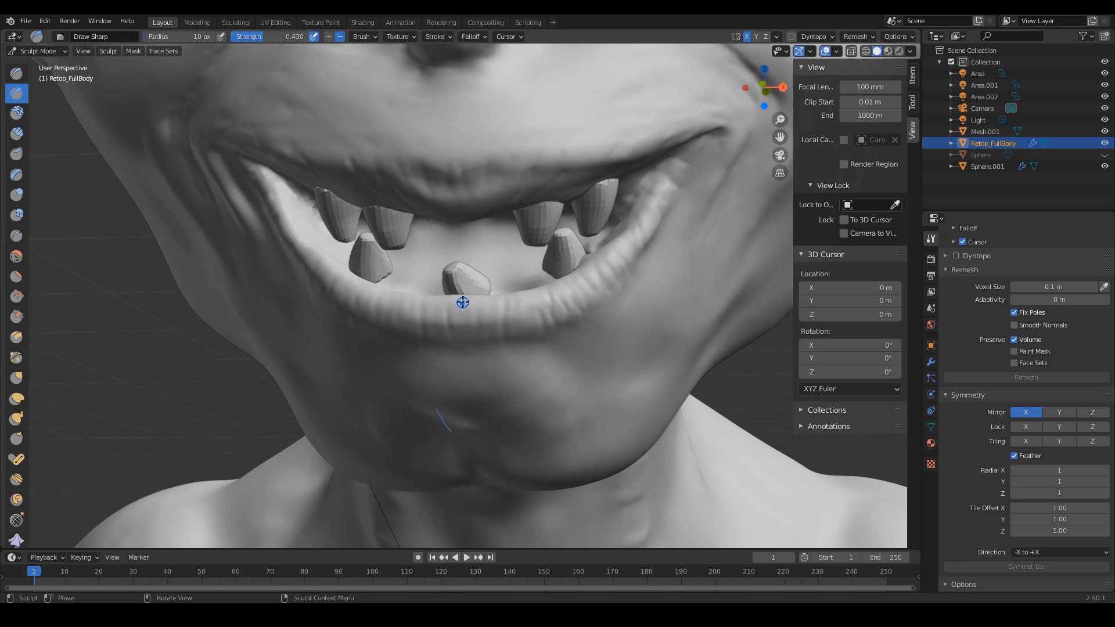
{"action": "left_click_drag", "start_coordinate": [464, 302], "coordinate": [456, 331], "text": "ctrl"}
- Switch to Clay Strips at 0.358 strength and build up small bulges between the lower lip creases, reducing the radius to 13 px
{"action": "middle_click_drag", "start_coordinate": [522, 319], "coordinate": [533, 325]}
{"action": "key", "text": "c"}
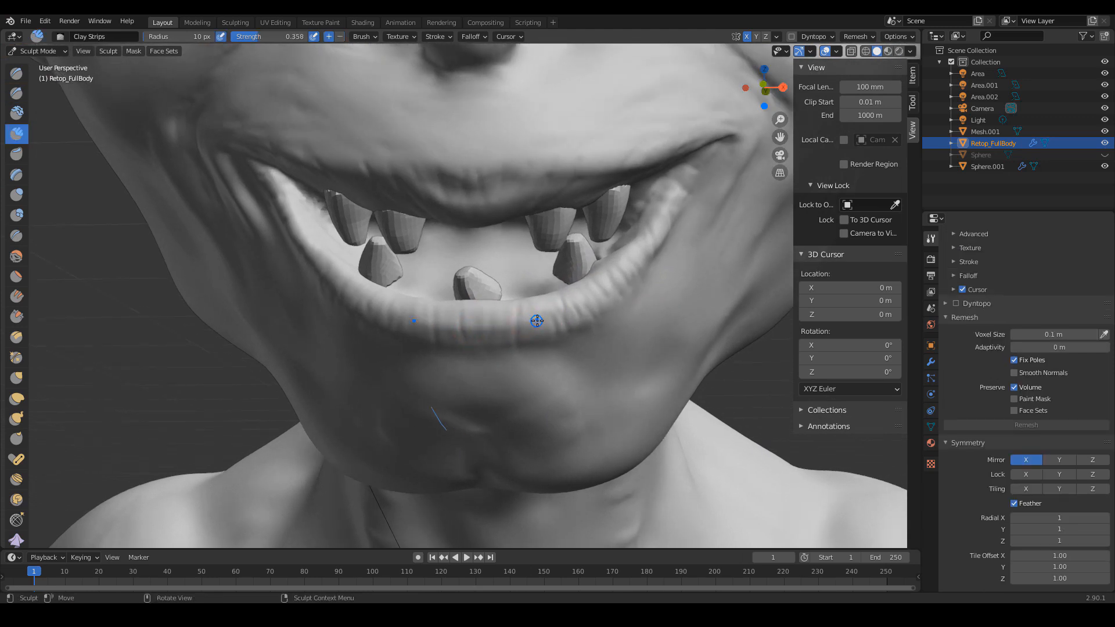
{"action": "scroll", "coordinate": [540, 317], "scroll_direction": "up", "scroll_amount": 2}
{"action": "mouse_move", "coordinate": [558, 324]}
{"action": "left_mouse_down", "text": "alt"}
{"action": "mouse_move", "coordinate": [593, 401]}
{"action": "mouse_move", "coordinate": [556, 353]}
{"action": "mouse_move", "coordinate": [545, 358]}
{"action": "mouse_move", "coordinate": [549, 349]}
{"action": "mouse_move", "coordinate": [587, 358]}
{"action": "left_mouse_up", "text": "alt"}
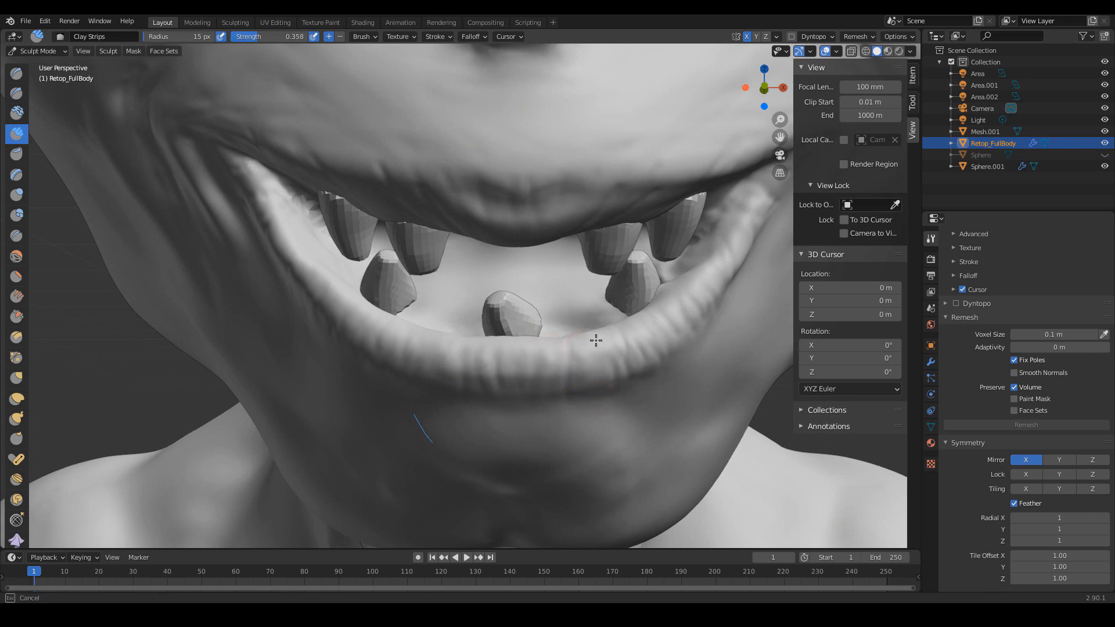
{"action": "middle_click_drag", "start_coordinate": [618, 341], "coordinate": [622, 369]}
{"action": "left_click_drag", "start_coordinate": [597, 376], "coordinate": [600, 369]}
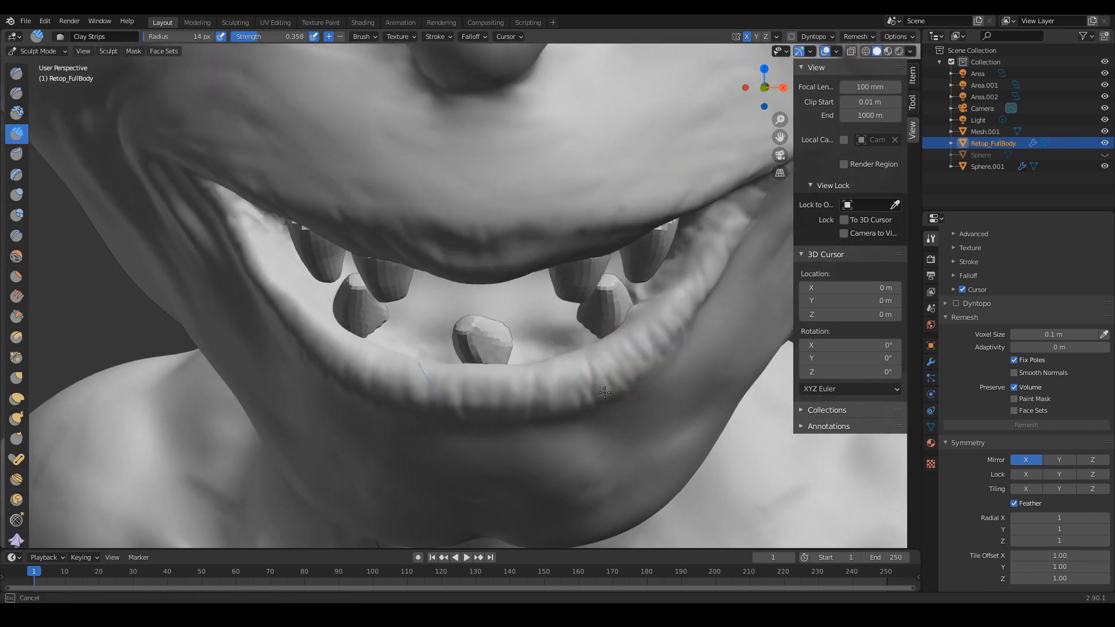
{"action": "middle_click_drag", "start_coordinate": [604, 395], "coordinate": [612, 367]}
{"action": "key", "text": "f"}
{"action": "left_click", "coordinate": [592, 346]}
{"action": "left_click_drag", "start_coordinate": [581, 320], "coordinate": [582, 328]}
- Build up small bulges on the upper lip with Clay Strips at a 13 px radius
{"action": "mouse_move", "coordinate": [598, 325]}
{"action": "middle_mouse_down", "text": "ctrl"}
{"action": "mouse_move", "coordinate": [614, 348]}
{"action": "mouse_move", "coordinate": [597, 321]}
{"action": "mouse_move", "coordinate": [573, 337]}
{"action": "mouse_move", "coordinate": [549, 308]}
{"action": "middle_mouse_up", "text": "ctrl"}
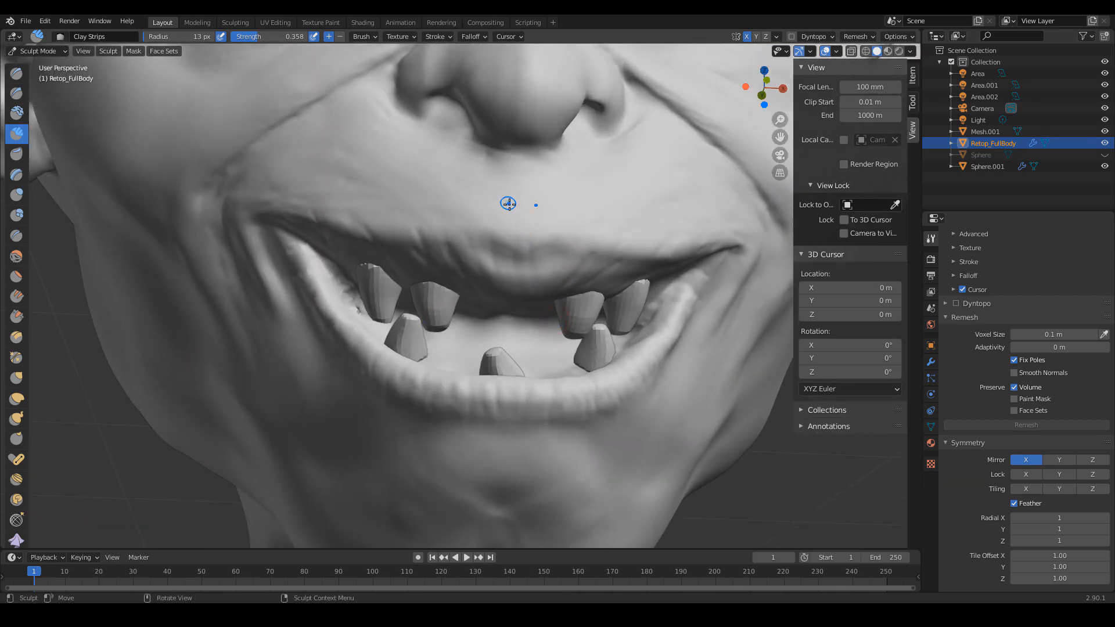
{"action": "left_click_drag", "start_coordinate": [541, 256], "coordinate": [538, 274]}
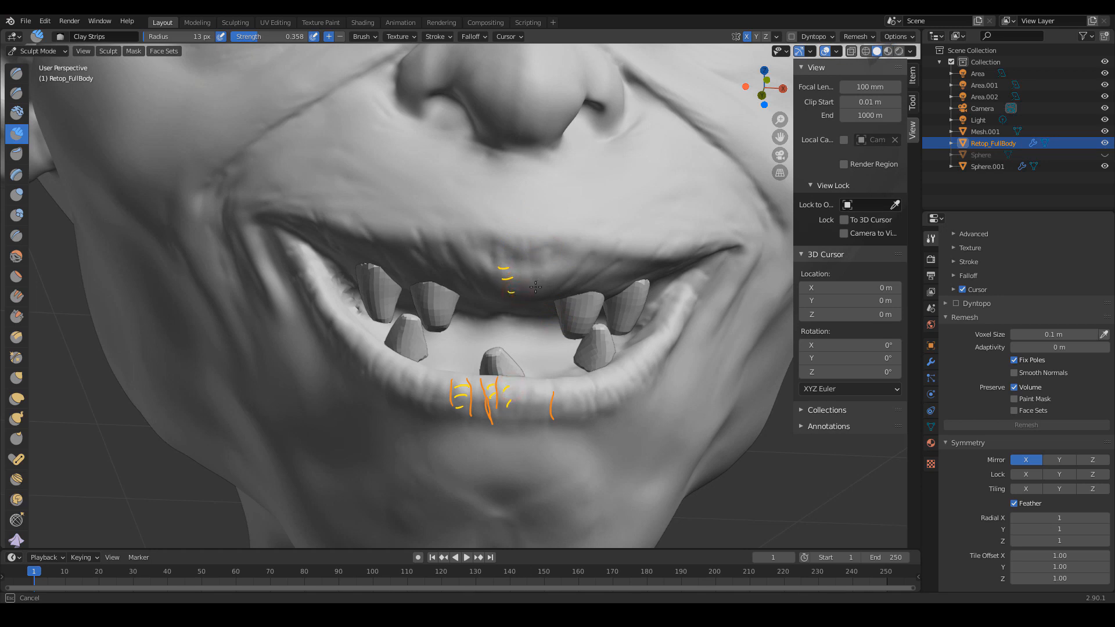
{"action": "mouse_move", "coordinate": [543, 275]}
{"action": "left_mouse_down"}
{"action": "mouse_move", "coordinate": [523, 255]}
{"action": "mouse_move", "coordinate": [543, 281]}
{"action": "mouse_move", "coordinate": [568, 267]}
{"action": "left_mouse_up"}
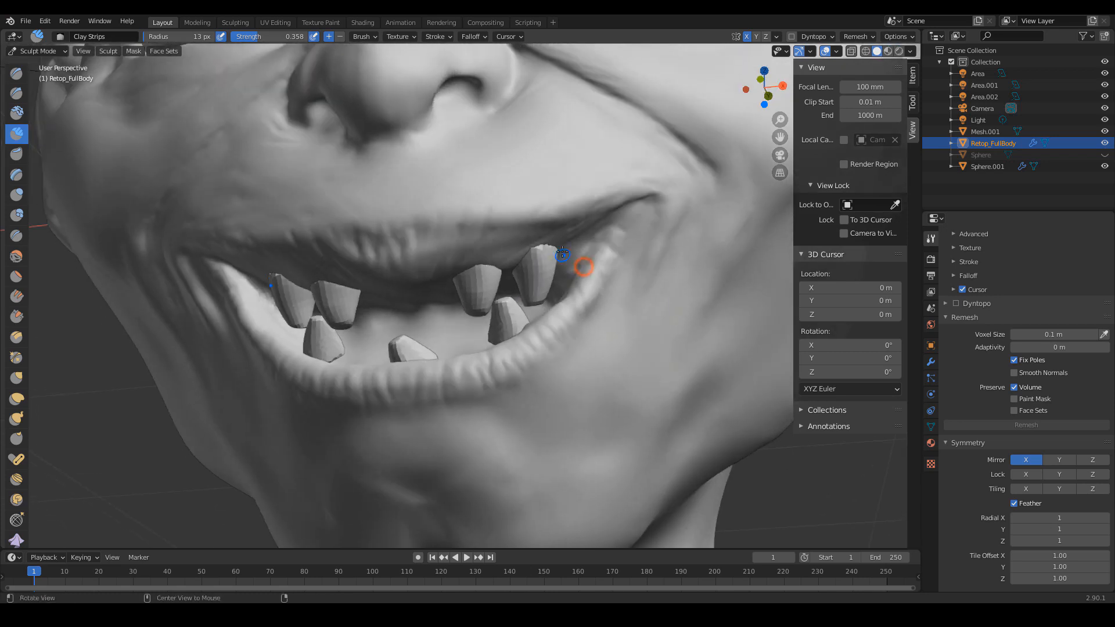
{"action": "middle_click_drag", "start_coordinate": [568, 267], "coordinate": [577, 261]}
{"action": "middle_click_drag", "start_coordinate": [473, 225], "coordinate": [510, 229]}
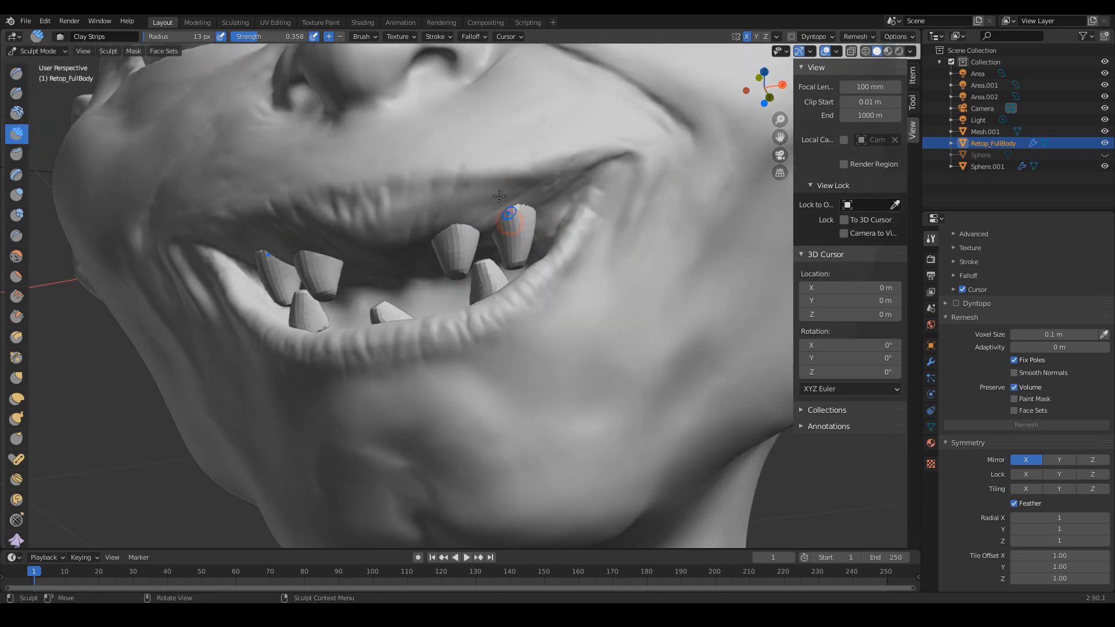
{"action": "left_click_drag", "start_coordinate": [585, 262], "coordinate": [571, 264], "text": "alt"}
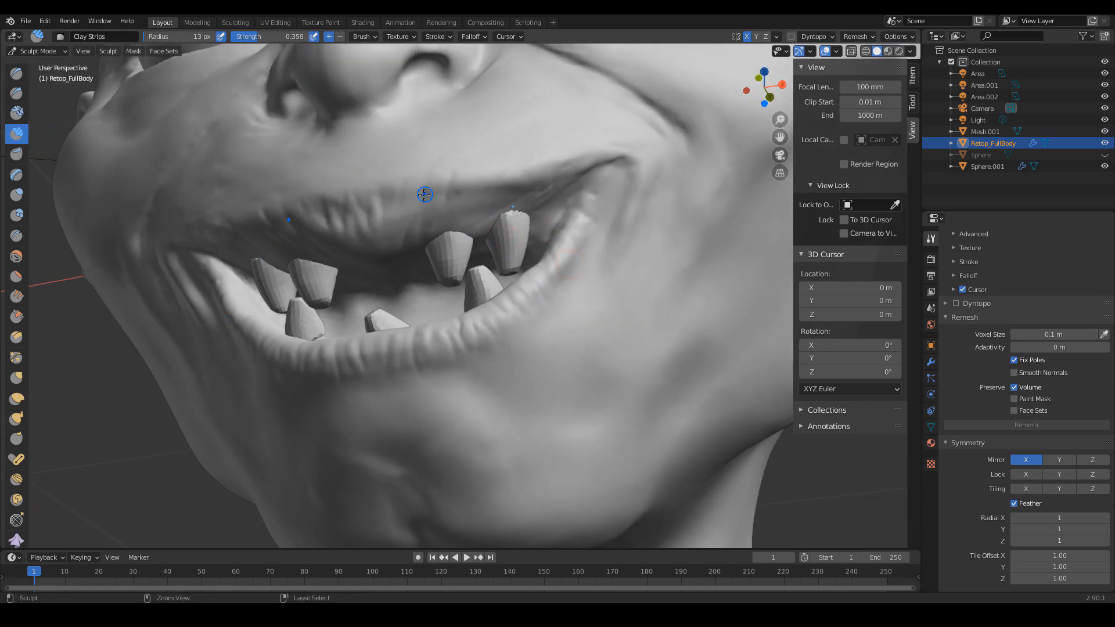
- Switch to Draw Sharp at a 3 px radius, set its strength to 0.527 and sharpen the upper lip creases
{"action": "key", "text": "2"}
{"action": "left_click_drag", "start_coordinate": [478, 210], "coordinate": [485, 229], "text": "alt"}
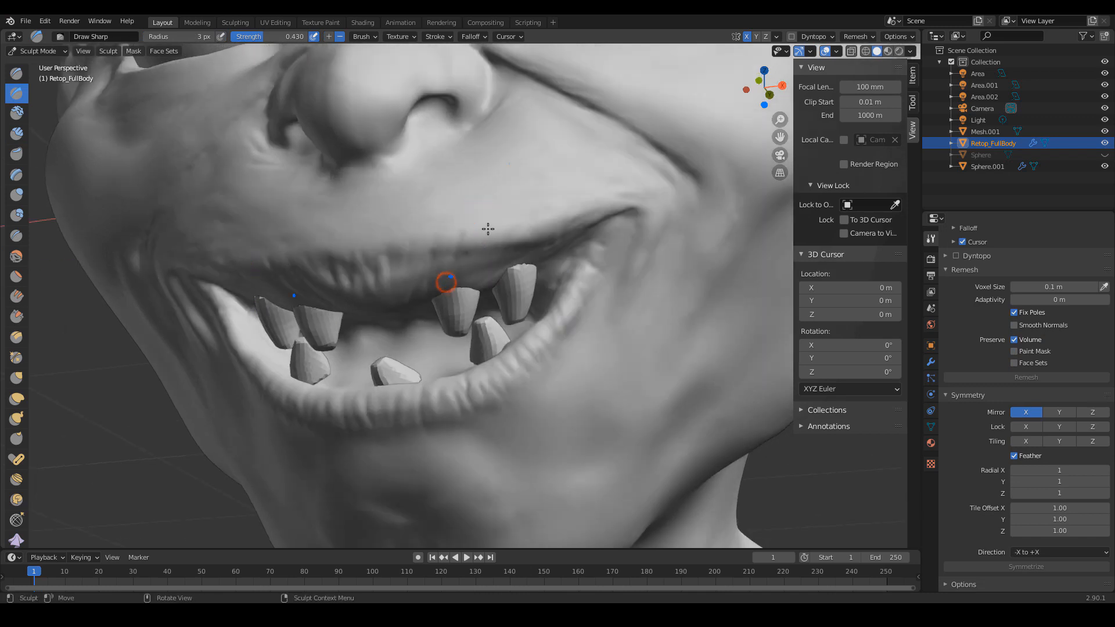
{"action": "mouse_move", "coordinate": [498, 272]}
{"action": "left_mouse_down", "text": "alt"}
{"action": "mouse_move", "coordinate": [515, 263]}
{"action": "mouse_move", "coordinate": [491, 290]}
{"action": "left_mouse_up", "text": "alt"}
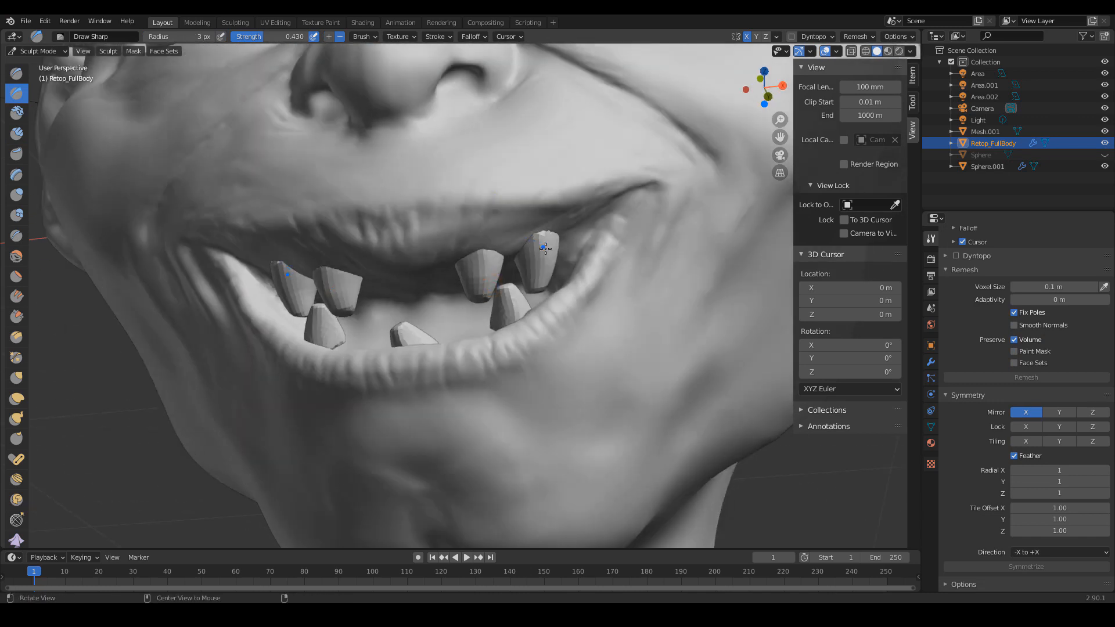
{"action": "left_click_drag", "start_coordinate": [547, 248], "coordinate": [539, 279], "text": "alt"}
{"action": "scroll", "coordinate": [540, 279], "scroll_direction": "up", "scroll_amount": 2}
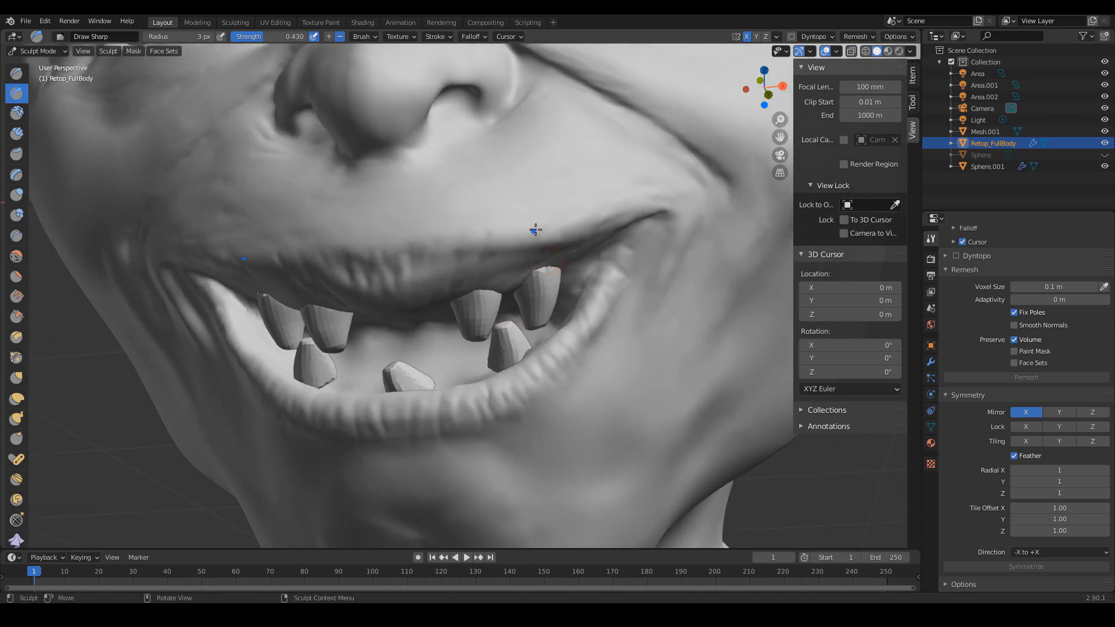
{"action": "key", "text": "shift+f"}
{"action": "left_click", "coordinate": [505, 254]}
{"action": "left_click_drag", "start_coordinate": [515, 241], "coordinate": [520, 257]}
- Check the whole face and set Draw Sharp to a 9 px radius and 0.394 strength for more lip detailing
{"action": "scroll", "coordinate": [527, 314], "scroll_direction": "down", "scroll_amount": 3}
{"action": "left_click_drag", "start_coordinate": [528, 317], "coordinate": [540, 325], "text": "alt"}
{"action": "middle_click_drag", "start_coordinate": [540, 326], "coordinate": [534, 315]}
{"action": "scroll", "coordinate": [533, 315], "scroll_direction": "down", "scroll_amount": 4}
{"action": "scroll", "coordinate": [535, 316], "scroll_direction": "up", "scroll_amount": 2}
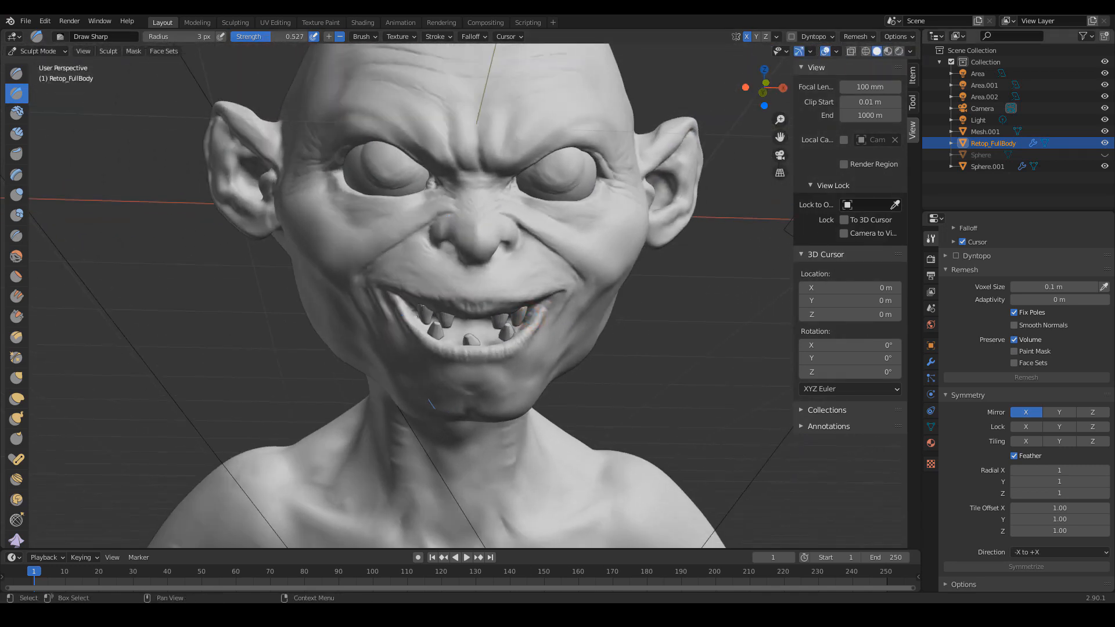
{"action": "key", "text": "f"}
{"action": "left_click", "coordinate": [515, 271]}
{"action": "key", "text": "shift+f"}
{"action": "left_click", "coordinate": [515, 271]}
{"action": "scroll", "coordinate": [581, 366], "scroll_direction": "up", "scroll_amount": 1}
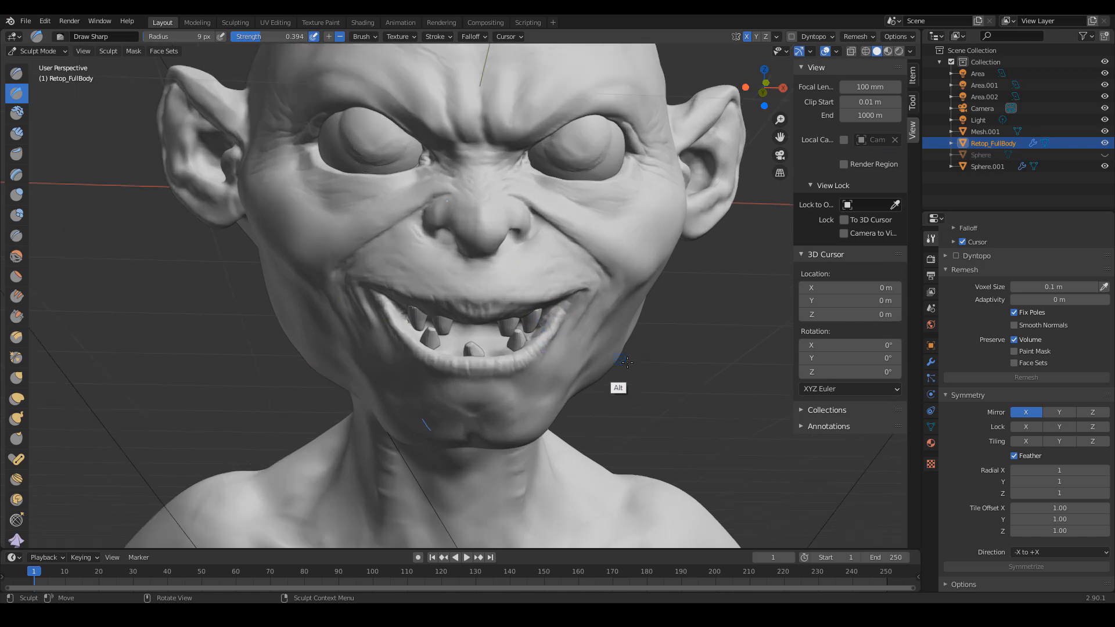
{"action": "left_click_drag", "start_coordinate": [662, 399], "coordinate": [658, 378], "text": "alt"}
{"action": "left_click_drag", "start_coordinate": [572, 388], "coordinate": [511, 334], "text": "ctrl+alt"}
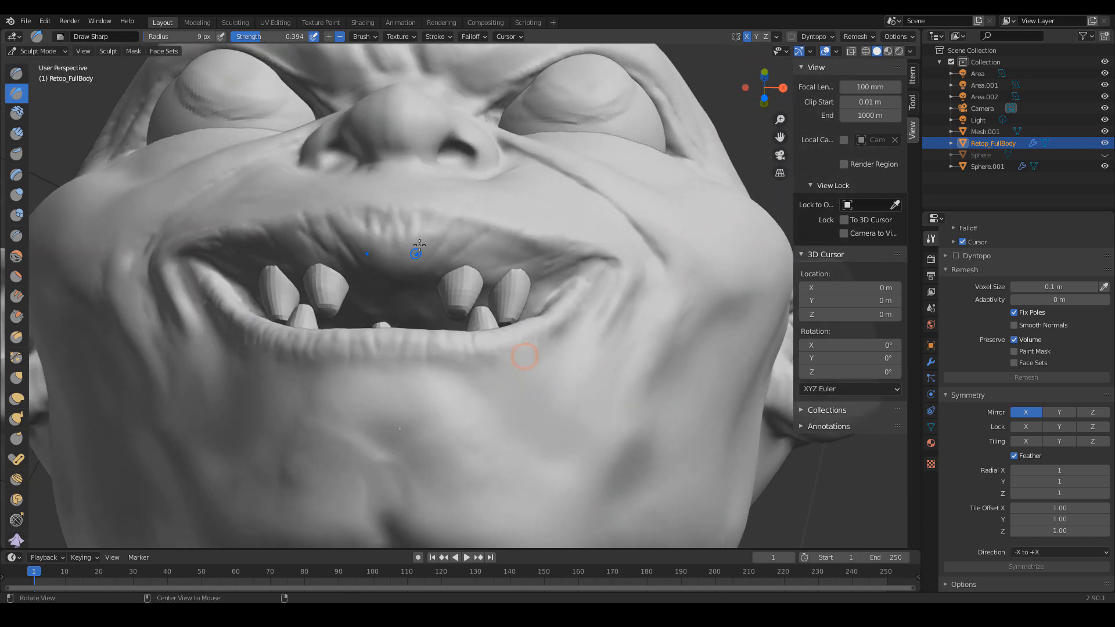
{"action": "left_click_drag", "start_coordinate": [433, 260], "coordinate": [413, 274], "text": "alt"}
- Carve fine creases near the middle of the lower lip with Draw Sharp at a 7 px radius
{"action": "key", "text": "f"}
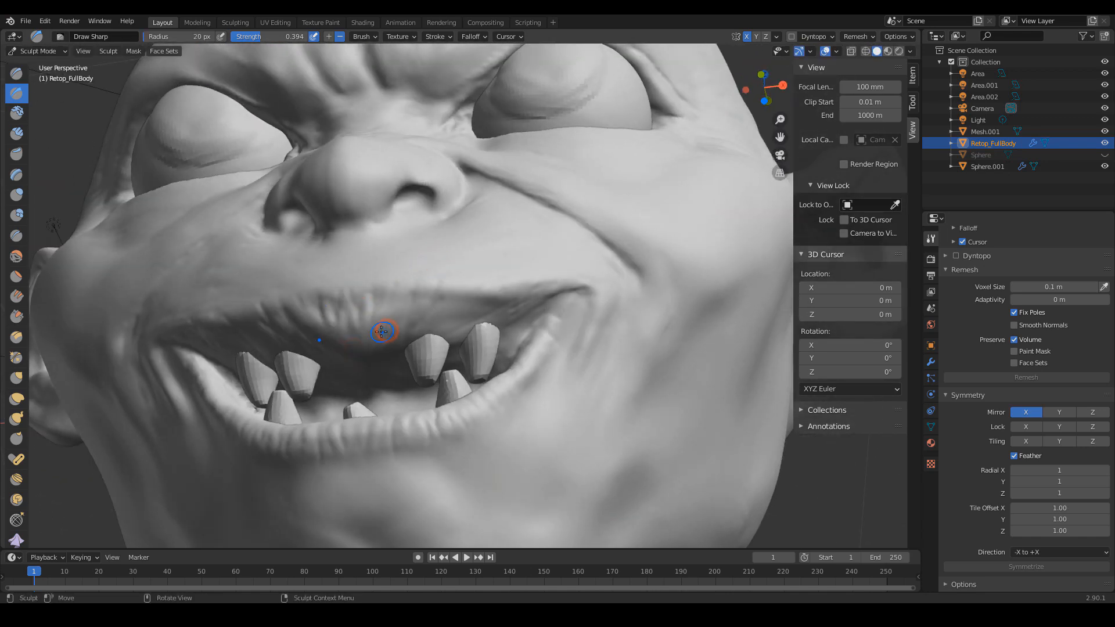
{"action": "left_click", "coordinate": [382, 328]}
{"action": "scroll", "coordinate": [522, 290], "scroll_direction": "down", "scroll_amount": 5}
{"action": "mouse_move", "coordinate": [522, 348]}
{"action": "middle_mouse_down"}
{"action": "mouse_move", "coordinate": [597, 349]}
{"action": "mouse_move", "coordinate": [567, 401]}
{"action": "mouse_move", "coordinate": [577, 404]}
{"action": "mouse_move", "coordinate": [522, 311]}
{"action": "middle_mouse_up"}
{"action": "scroll", "coordinate": [567, 400], "scroll_direction": "up", "scroll_amount": 5}
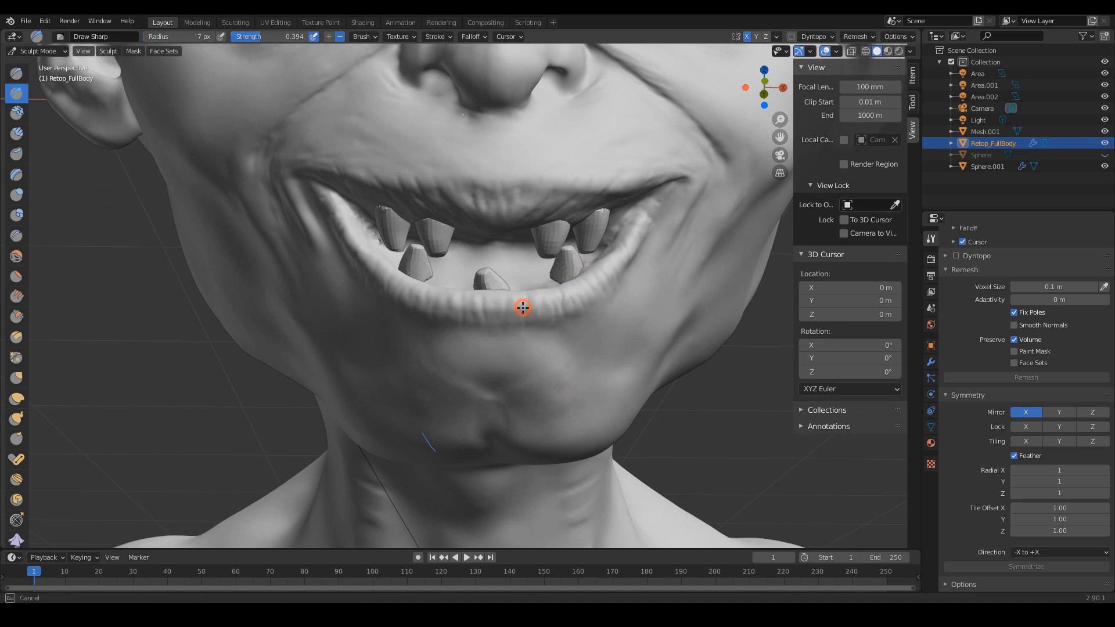
{"action": "left_click_drag", "start_coordinate": [515, 330], "coordinate": [552, 296]}
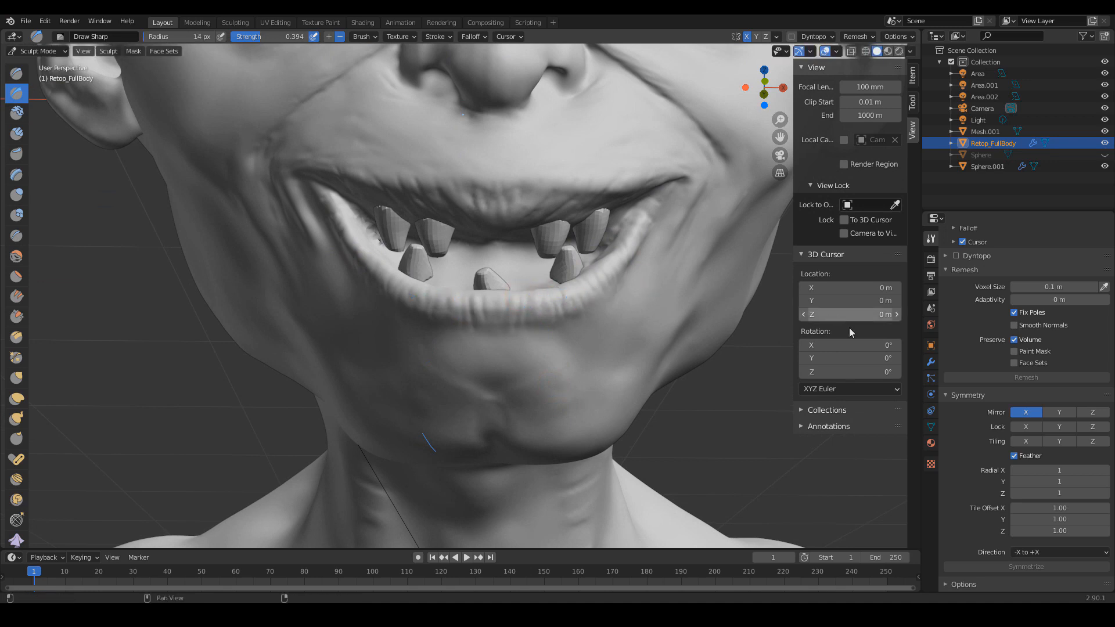
- Turn off X mirroring and add an asymmetrical crease to the lower lip with Draw Sharp at a 12 px radius
{"action": "left_click", "coordinate": [1026, 412]}
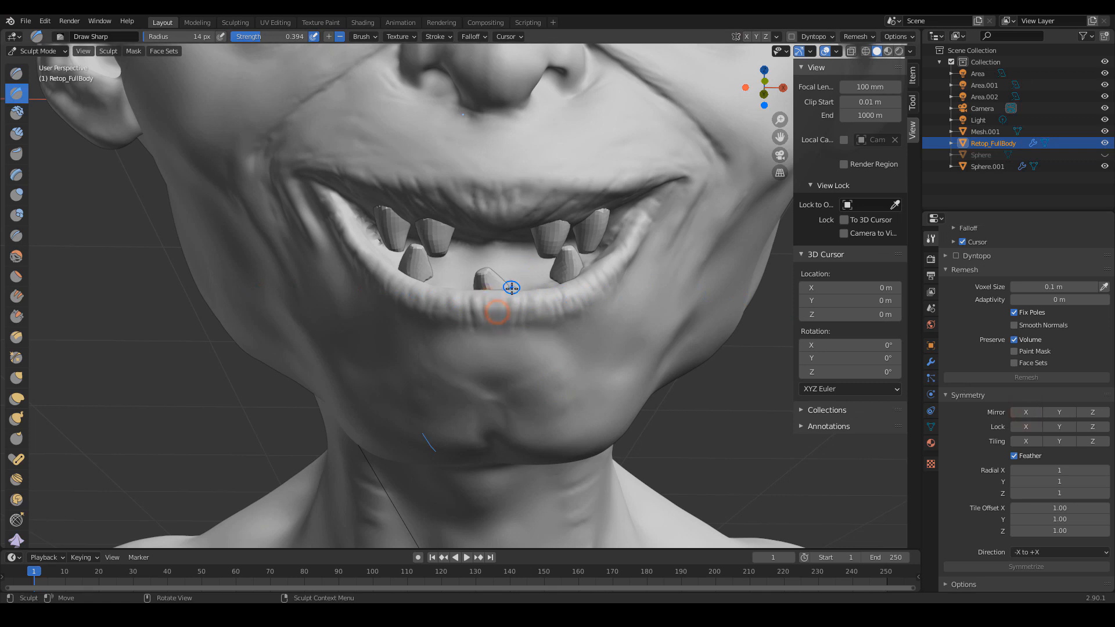
{"action": "key", "text": "bracketleft"}
{"action": "left_click_drag", "start_coordinate": [551, 317], "coordinate": [549, 318]}
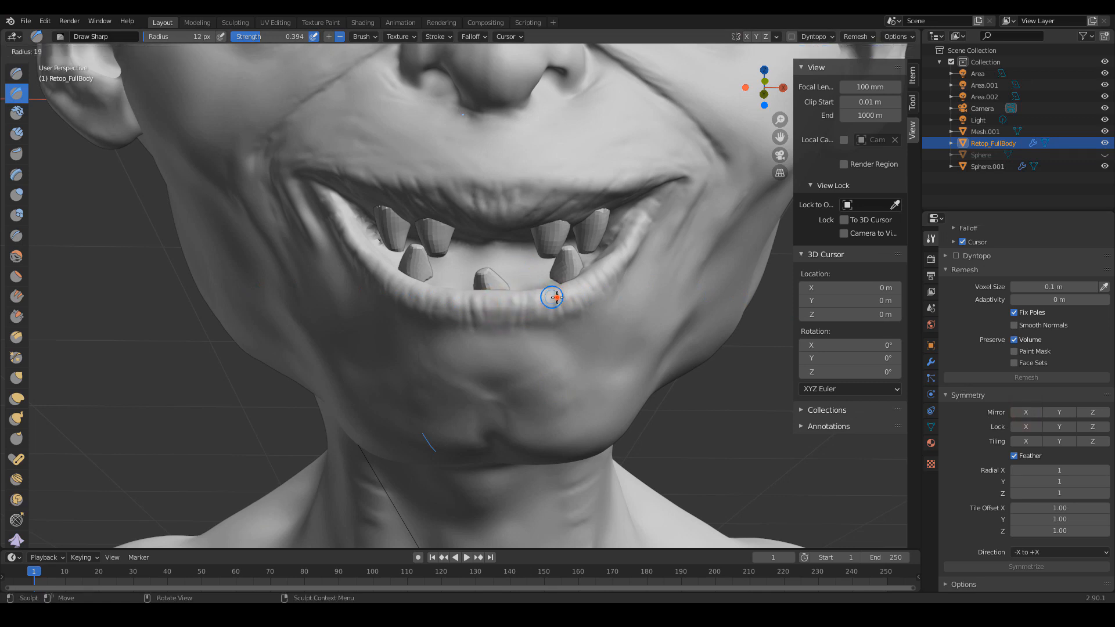
- Set the Draw Sharp radius to 20 px for detailing the lower lip near the goblin's right mouth corner
{"action": "key", "text": "bracketright"}
{"action": "key", "text": "bracketright"}
{"action": "key", "text": "bracketright"}
{"action": "key", "text": "bracketright"}
{"action": "key", "text": "bracketright"}
{"action": "key", "text": "bracketright"}
{"action": "mouse_move", "coordinate": [534, 322]}
{"action": "middle_mouse_down", "text": "ctrl"}
{"action": "mouse_move", "coordinate": [566, 318]}
{"action": "mouse_move", "coordinate": [588, 371]}
{"action": "middle_mouse_up", "text": "ctrl"}
{"action": "middle_click_drag", "start_coordinate": [620, 330], "coordinate": [609, 401], "text": "shift"}
{"action": "mouse_move", "coordinate": [637, 359]}
{"action": "middle_mouse_down"}
{"action": "mouse_move", "coordinate": [515, 391]}
{"action": "mouse_move", "coordinate": [577, 393]}
{"action": "mouse_move", "coordinate": [563, 403]}
{"action": "mouse_move", "coordinate": [525, 353]}
{"action": "mouse_move", "coordinate": [413, 331]}
{"action": "mouse_move", "coordinate": [480, 341]}
{"action": "mouse_move", "coordinate": [433, 349]}
{"action": "middle_mouse_up"}
{"action": "key", "text": "bracketright"}
{"action": "key", "text": "bracketleft"}
{"action": "key", "text": "bracketleft"}
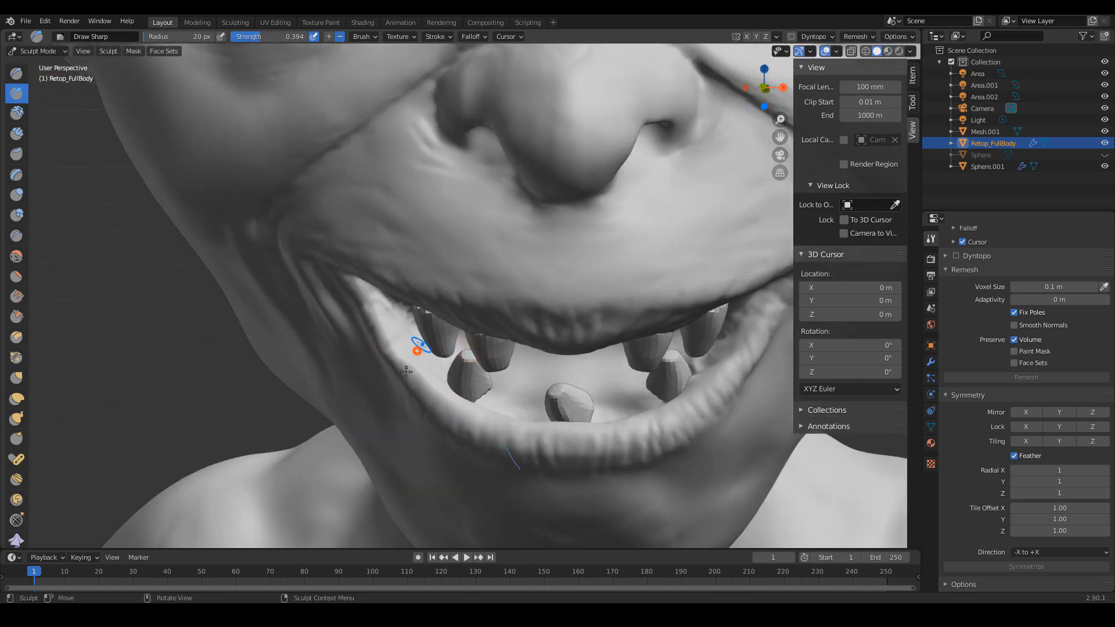
- Try a 28 px Draw Sharp radius on the lower lip and undo the last stroke
{"action": "mouse_move", "coordinate": [435, 396]}
{"action": "middle_mouse_down"}
{"action": "mouse_move", "coordinate": [749, 357]}
{"action": "mouse_move", "coordinate": [706, 373]}
{"action": "mouse_move", "coordinate": [649, 351]}
{"action": "mouse_move", "coordinate": [670, 331]}
{"action": "middle_mouse_up"}
{"action": "mouse_move", "coordinate": [650, 334]}
{"action": "middle_mouse_down", "text": "ctrl"}
{"action": "mouse_move", "coordinate": [615, 368]}
{"action": "mouse_move", "coordinate": [645, 319]}
{"action": "mouse_move", "coordinate": [498, 316]}
{"action": "mouse_move", "coordinate": [530, 273]}
{"action": "middle_mouse_up", "text": "ctrl"}
{"action": "key", "text": "bracketright"}
{"action": "key", "text": "bracketright"}
{"action": "key", "text": "bracketright"}
{"action": "key", "text": "bracketright"}
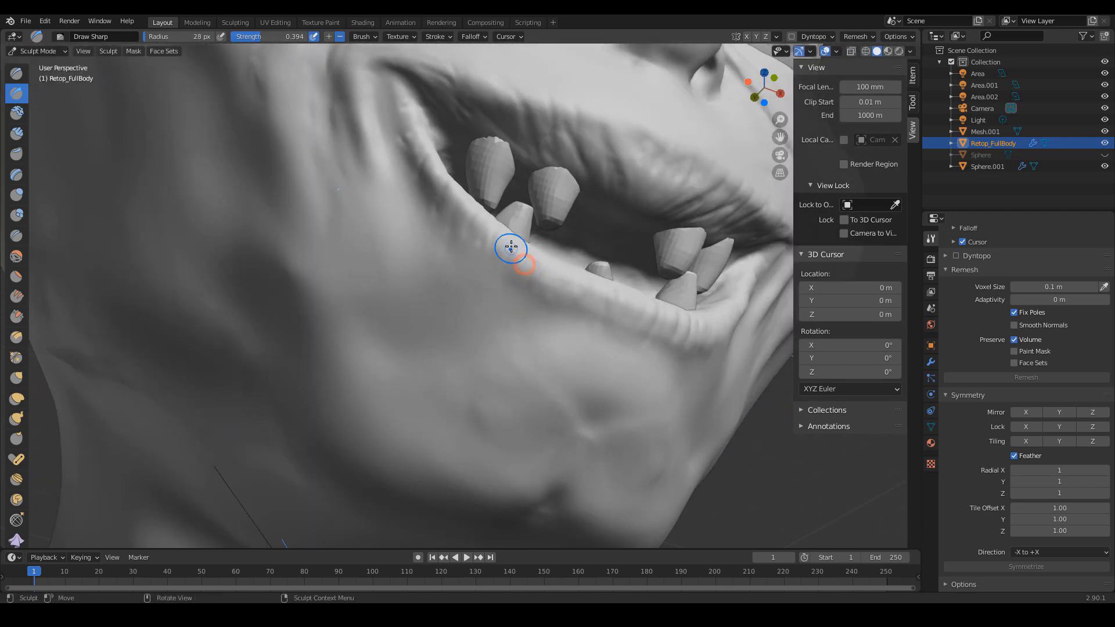
{"action": "key", "text": "ctrl+z"}
- Set the radius to 16 px and raise a ridge on the goblin's right lower lip edge with inverted Draw Sharp
{"action": "key", "text": "f"}
{"action": "left_click", "coordinate": [489, 252]}
{"action": "key", "text": "f"}
{"action": "left_click", "coordinate": [489, 252]}
{"action": "left_click_drag", "start_coordinate": [496, 239], "coordinate": [479, 273], "text": "ctrl"}
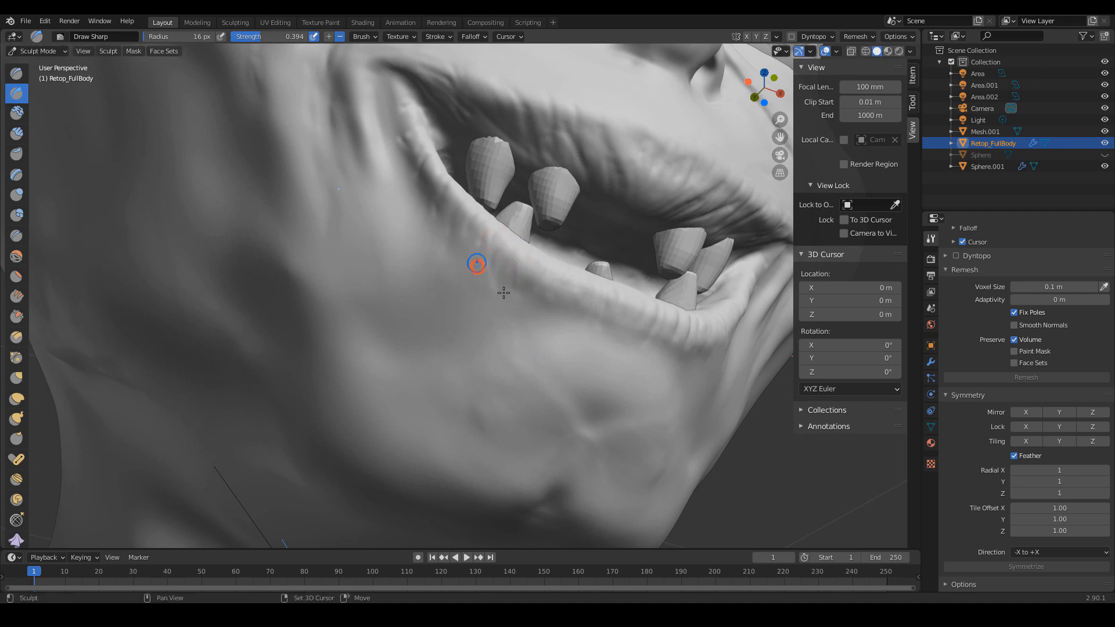
- Raise small ridges along the goblin's left lower lip edge with inverted Draw Sharp at a 16 px radius
{"action": "mouse_move", "coordinate": [566, 307]}
{"action": "middle_mouse_down"}
{"action": "mouse_move", "coordinate": [617, 303]}
{"action": "mouse_move", "coordinate": [466, 297]}
{"action": "middle_mouse_up"}
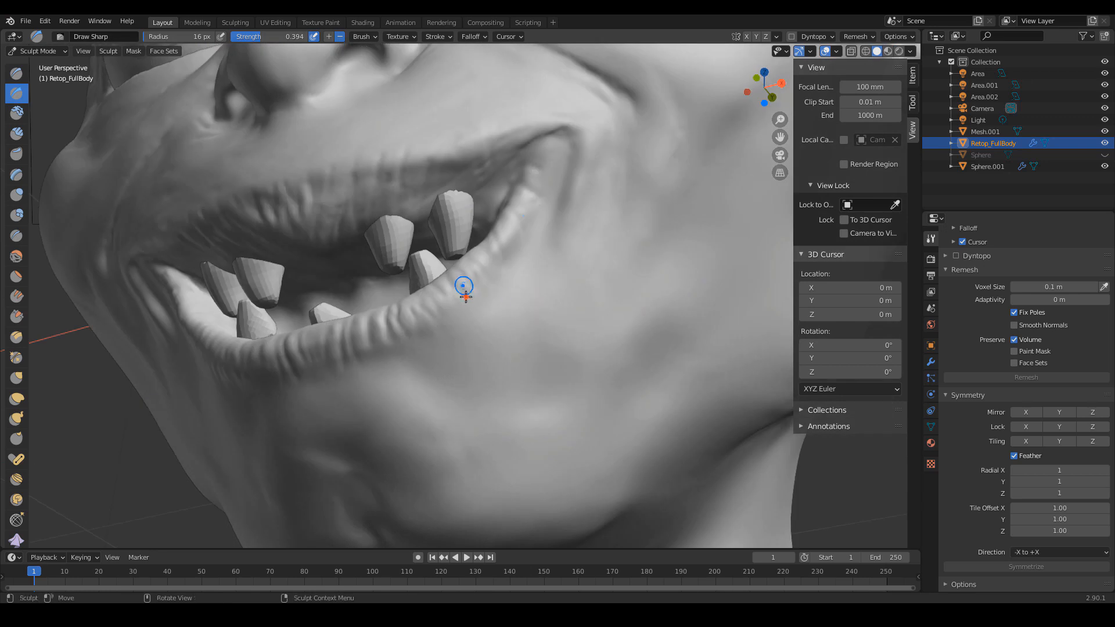
{"action": "left_click_drag", "start_coordinate": [450, 324], "coordinate": [449, 329], "text": "ctrl"}
{"action": "left_click_drag", "start_coordinate": [478, 285], "coordinate": [451, 343], "text": "ctrl"}
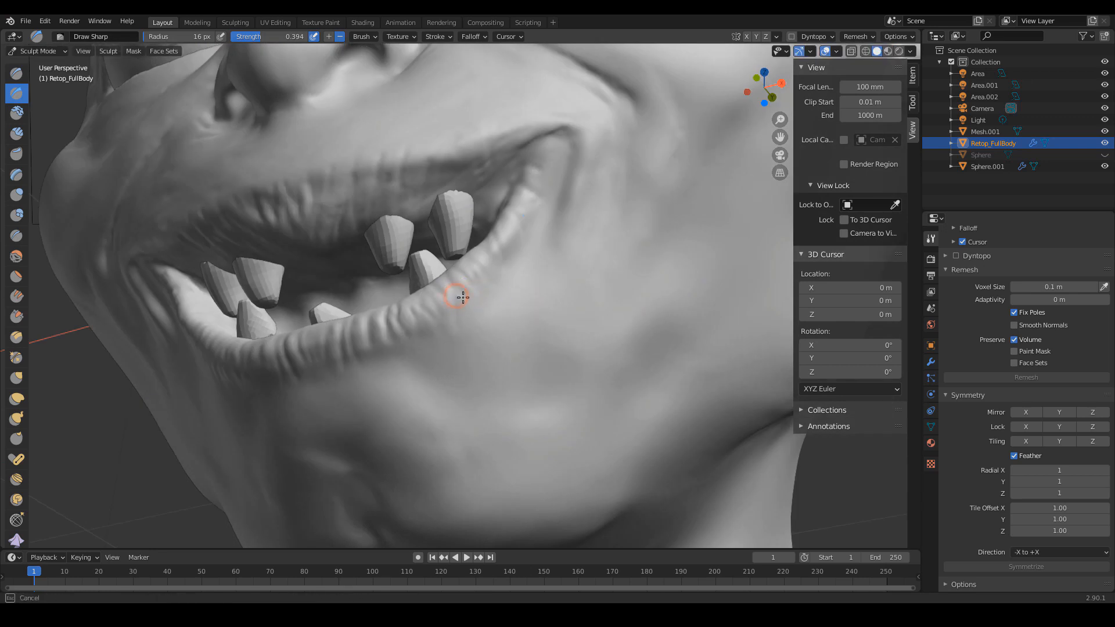
{"action": "middle_click_drag", "start_coordinate": [532, 291], "coordinate": [511, 251], "text": "ctrl"}
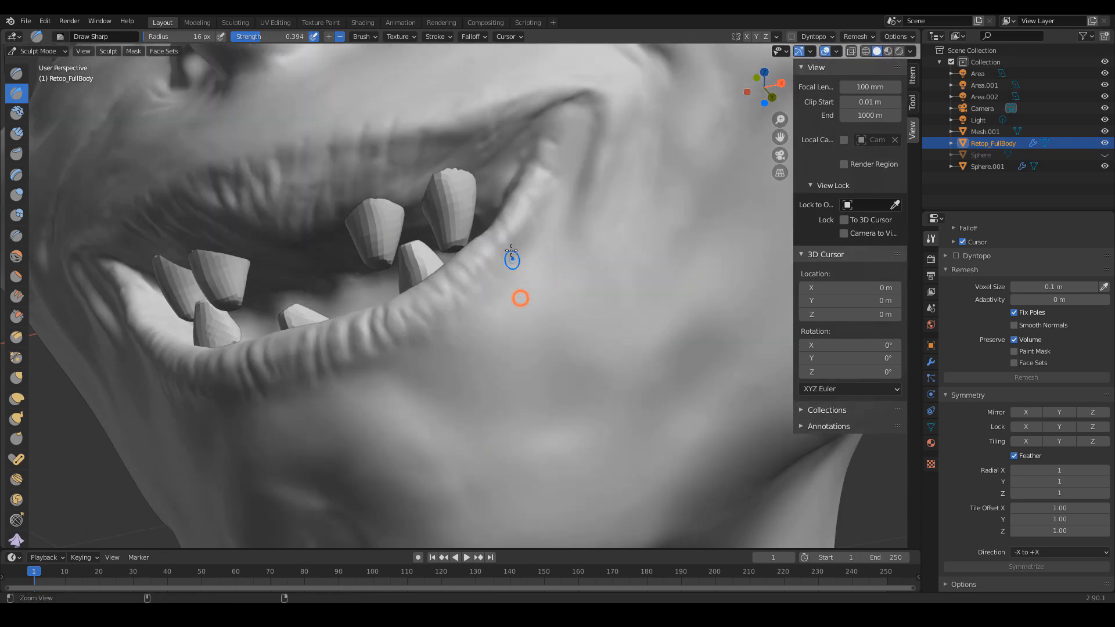
- Carve vertical creases in the cheek fold beside the goblin's right mouth corner with Draw Sharp at a 16 px radius
{"action": "mouse_move", "coordinate": [468, 334]}
{"action": "middle_mouse_down", "text": "ctrl"}
{"action": "mouse_move", "coordinate": [523, 319]}
{"action": "mouse_move", "coordinate": [500, 323]}
{"action": "mouse_move", "coordinate": [554, 328]}
{"action": "mouse_move", "coordinate": [530, 341]}
{"action": "mouse_move", "coordinate": [635, 331]}
{"action": "mouse_move", "coordinate": [567, 351]}
{"action": "middle_mouse_up", "text": "ctrl"}
{"action": "mouse_move", "coordinate": [429, 293]}
{"action": "middle_mouse_down"}
{"action": "mouse_move", "coordinate": [393, 286]}
{"action": "mouse_move", "coordinate": [395, 276]}
{"action": "mouse_move", "coordinate": [409, 291]}
{"action": "mouse_move", "coordinate": [311, 273]}
{"action": "mouse_move", "coordinate": [227, 283]}
{"action": "middle_mouse_up"}
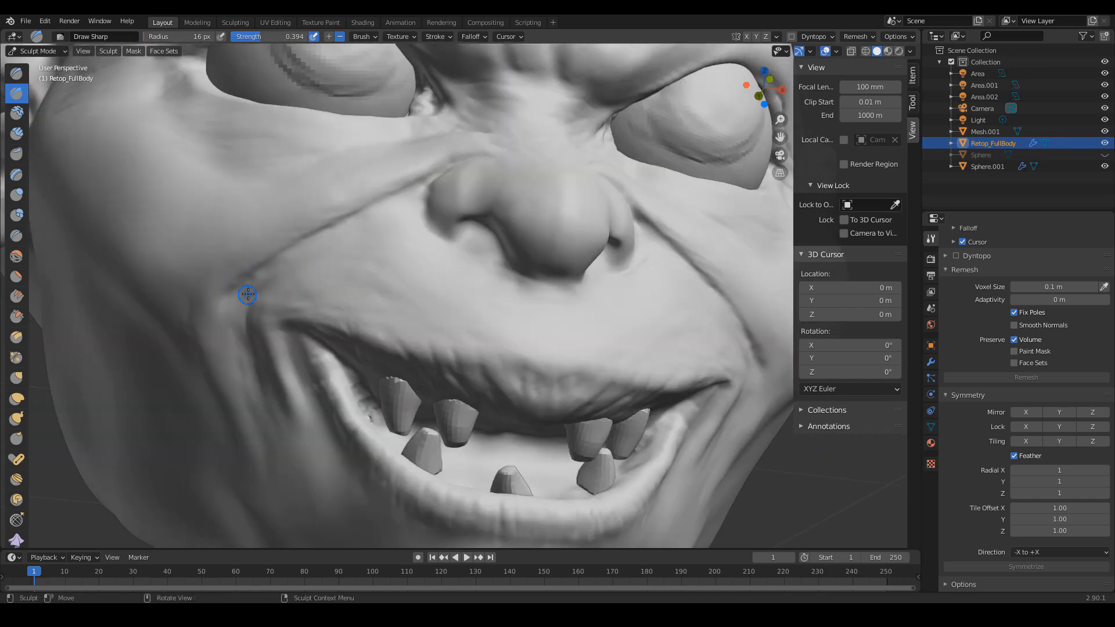
{"action": "left_click_drag", "start_coordinate": [239, 378], "coordinate": [241, 381]}
{"action": "left_click_drag", "start_coordinate": [225, 297], "coordinate": [229, 351]}
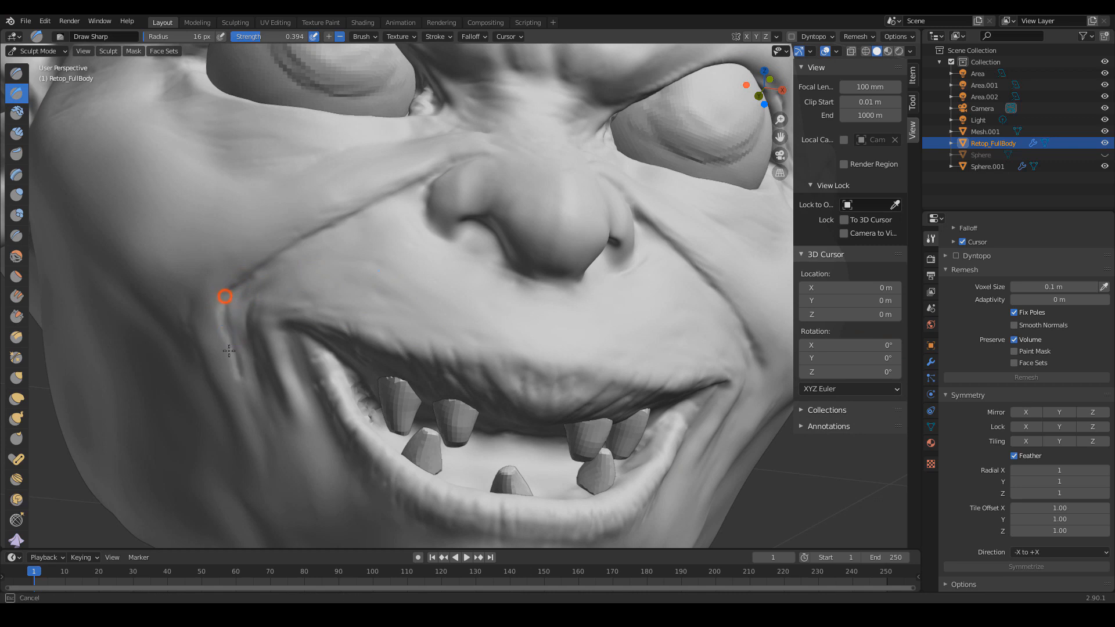
- Set the Draw Sharp radius to 14 px and deepen the lower end of the goblin's right nasolabial fold
{"action": "mouse_move", "coordinate": [392, 296]}
{"action": "left_mouse_down", "text": "ctrl+alt"}
{"action": "mouse_move", "coordinate": [399, 333]}
{"action": "mouse_move", "coordinate": [584, 325]}
{"action": "left_mouse_up", "text": "ctrl+alt"}
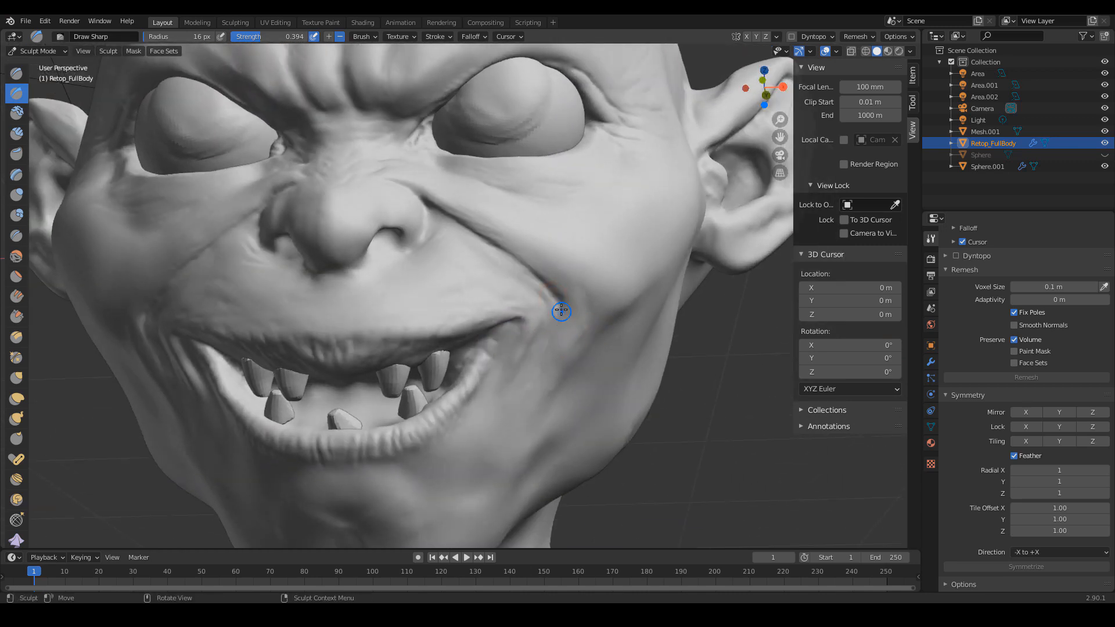
{"action": "mouse_move", "coordinate": [537, 380]}
{"action": "left_mouse_down", "text": "ctrl+alt"}
{"action": "mouse_move", "coordinate": [523, 354]}
{"action": "mouse_move", "coordinate": [540, 361]}
{"action": "mouse_move", "coordinate": [287, 294]}
{"action": "mouse_move", "coordinate": [595, 348]}
{"action": "mouse_move", "coordinate": [552, 370]}
{"action": "mouse_move", "coordinate": [505, 331]}
{"action": "mouse_move", "coordinate": [307, 288]}
{"action": "mouse_move", "coordinate": [416, 316]}
{"action": "mouse_move", "coordinate": [362, 282]}
{"action": "left_mouse_up", "text": "ctrl+alt"}
{"action": "key", "text": "f"}
{"action": "left_click", "coordinate": [361, 281]}
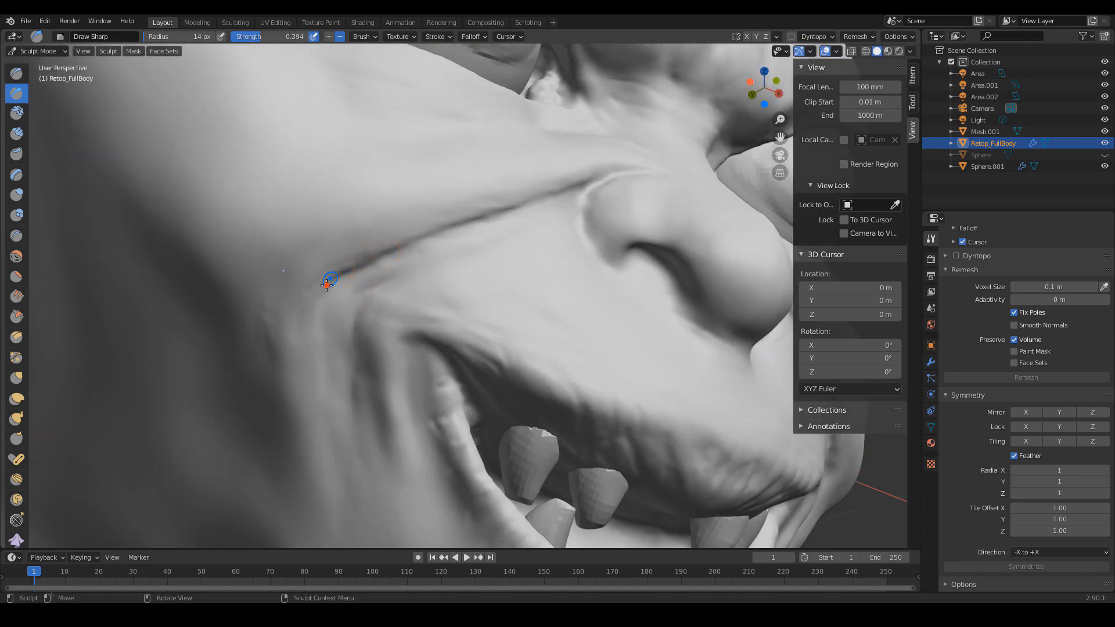
{"action": "left_click_drag", "start_coordinate": [390, 280], "coordinate": [540, 316], "text": "ctrl+alt"}
{"action": "left_click_drag", "start_coordinate": [540, 316], "coordinate": [493, 333], "text": "alt"}
{"action": "left_click_drag", "start_coordinate": [617, 336], "coordinate": [506, 311], "text": "alt"}
{"action": "mouse_move", "coordinate": [567, 339]}
{"action": "left_mouse_down", "text": "ctrl+alt"}
{"action": "mouse_move", "coordinate": [585, 323]}
{"action": "mouse_move", "coordinate": [545, 295]}
{"action": "left_mouse_up", "text": "ctrl+alt"}
{"action": "mouse_move", "coordinate": [555, 334]}
{"action": "left_mouse_down", "text": "ctrl+alt"}
{"action": "mouse_move", "coordinate": [505, 403]}
{"action": "mouse_move", "coordinate": [540, 380]}
{"action": "mouse_move", "coordinate": [531, 348]}
{"action": "left_mouse_up", "text": "ctrl+alt"}
{"action": "mouse_move", "coordinate": [563, 299]}
{"action": "left_mouse_down", "text": "ctrl+alt"}
{"action": "mouse_move", "coordinate": [580, 339]}
{"action": "mouse_move", "coordinate": [562, 348]}
{"action": "mouse_move", "coordinate": [592, 331]}
{"action": "mouse_move", "coordinate": [833, 389]}
{"action": "left_mouse_up", "text": "ctrl+alt"}
- Enable X mirror symmetry and refine the upper ear with Draw Sharp at a 23 px radius
{"action": "left_click", "coordinate": [1026, 411]}
{"action": "mouse_move", "coordinate": [637, 297]}
{"action": "left_mouse_down", "text": "ctrl+alt"}
{"action": "mouse_move", "coordinate": [671, 331]}
{"action": "mouse_move", "coordinate": [582, 361]}
{"action": "mouse_move", "coordinate": [552, 291]}
{"action": "mouse_move", "coordinate": [515, 284]}
{"action": "left_mouse_up", "text": "ctrl+alt"}
{"action": "key", "text": "b"}
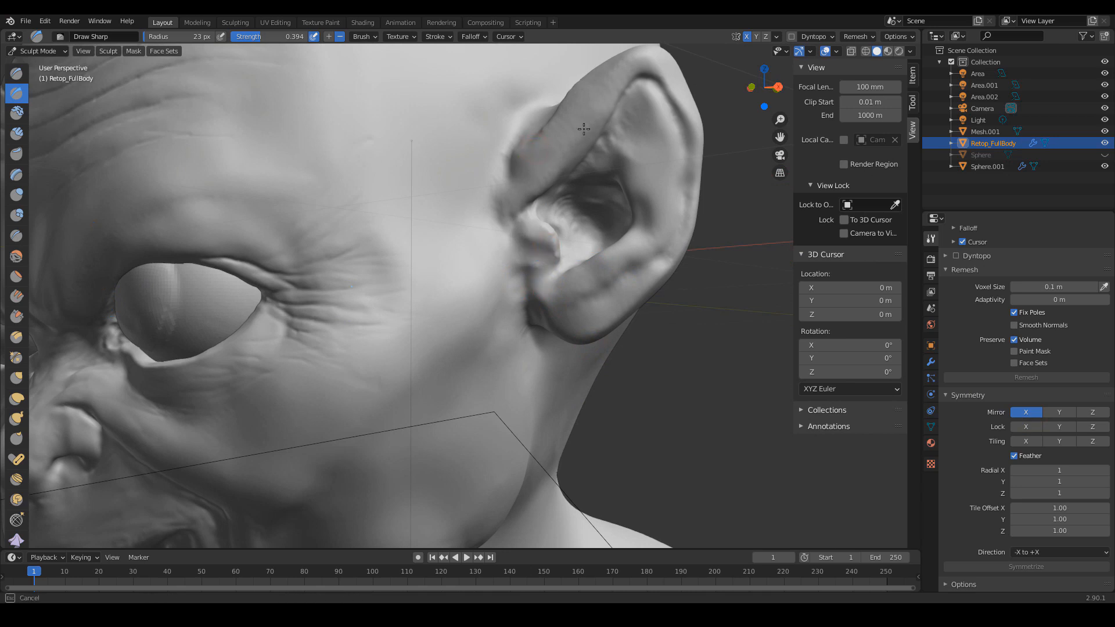
{"action": "left_click_drag", "start_coordinate": [622, 99], "coordinate": [641, 52]}
{"action": "key", "text": "shift+s"}
{"action": "left_click_drag", "start_coordinate": [561, 328], "coordinate": [563, 329], "text": "shift"}
{"action": "mouse_move", "coordinate": [564, 329]}
{"action": "middle_mouse_down"}
{"action": "mouse_move", "coordinate": [652, 244]}
{"action": "mouse_move", "coordinate": [652, 256]}
{"action": "middle_mouse_up"}
{"action": "scroll", "coordinate": [638, 273], "scroll_direction": "up", "scroll_amount": 3}
{"action": "scroll", "coordinate": [621, 226], "scroll_direction": "down", "scroll_amount": 3}
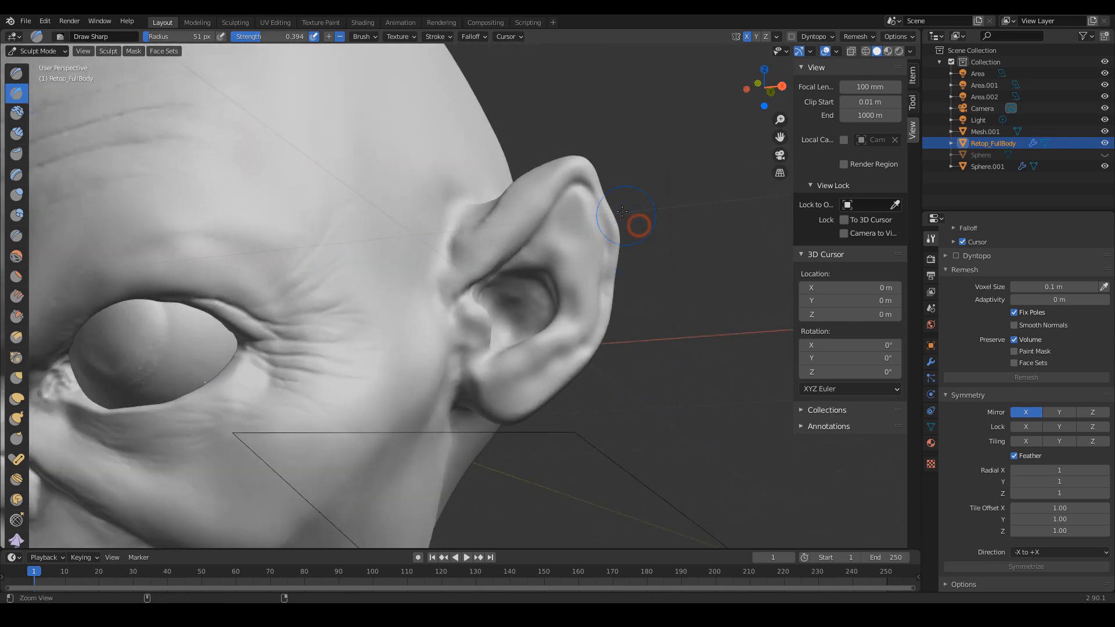
- Build up the skin where the front of the ear joins the head with Clay Strips at a 51 px radius
{"action": "key", "text": "c"}
{"action": "scroll", "coordinate": [571, 296], "scroll_direction": "up", "scroll_amount": 2}
{"action": "mouse_move", "coordinate": [617, 249]}
{"action": "middle_mouse_down"}
{"action": "mouse_move", "coordinate": [570, 296]}
{"action": "mouse_move", "coordinate": [584, 299]}
{"action": "middle_mouse_up"}
{"action": "scroll", "coordinate": [585, 281], "scroll_direction": "down", "scroll_amount": 4}
{"action": "scroll", "coordinate": [493, 299], "scroll_direction": "up", "scroll_amount": 4}
{"action": "right_click_drag", "start_coordinate": [493, 299], "coordinate": [466, 241], "text": "shift"}
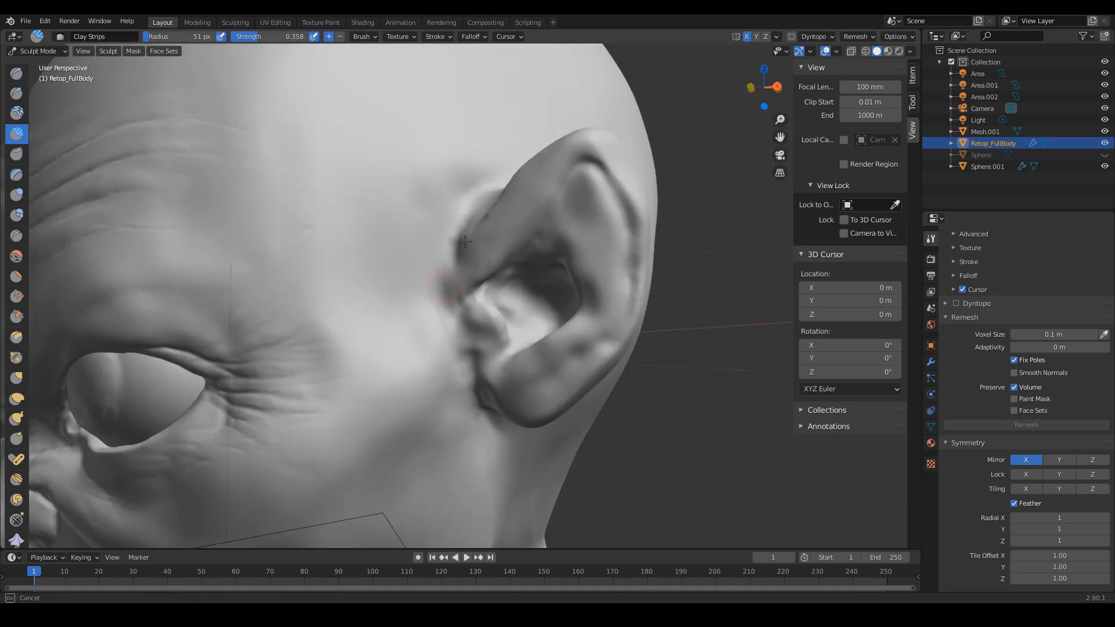
- Set the radius to 14 px and carve thin vertical creases just in front of the goblin's left ear with Draw Sharp
{"action": "scroll", "coordinate": [497, 323], "scroll_direction": "down", "scroll_amount": 4}
{"action": "mouse_move", "coordinate": [498, 323]}
{"action": "middle_mouse_down"}
{"action": "mouse_move", "coordinate": [540, 378]}
{"action": "mouse_move", "coordinate": [561, 345]}
{"action": "mouse_move", "coordinate": [513, 236]}
{"action": "mouse_move", "coordinate": [563, 219]}
{"action": "mouse_move", "coordinate": [575, 199]}
{"action": "middle_mouse_up"}
{"action": "scroll", "coordinate": [560, 345], "scroll_direction": "up", "scroll_amount": 2}
{"action": "scroll", "coordinate": [560, 345], "scroll_direction": "up", "scroll_amount": 1}
{"action": "scroll", "coordinate": [513, 237], "scroll_direction": "up", "scroll_amount": 2}
{"action": "key", "text": "x"}
{"action": "key", "text": "f"}
{"action": "left_click", "coordinate": [570, 217]}
{"action": "left_click_drag", "start_coordinate": [571, 183], "coordinate": [565, 253]}
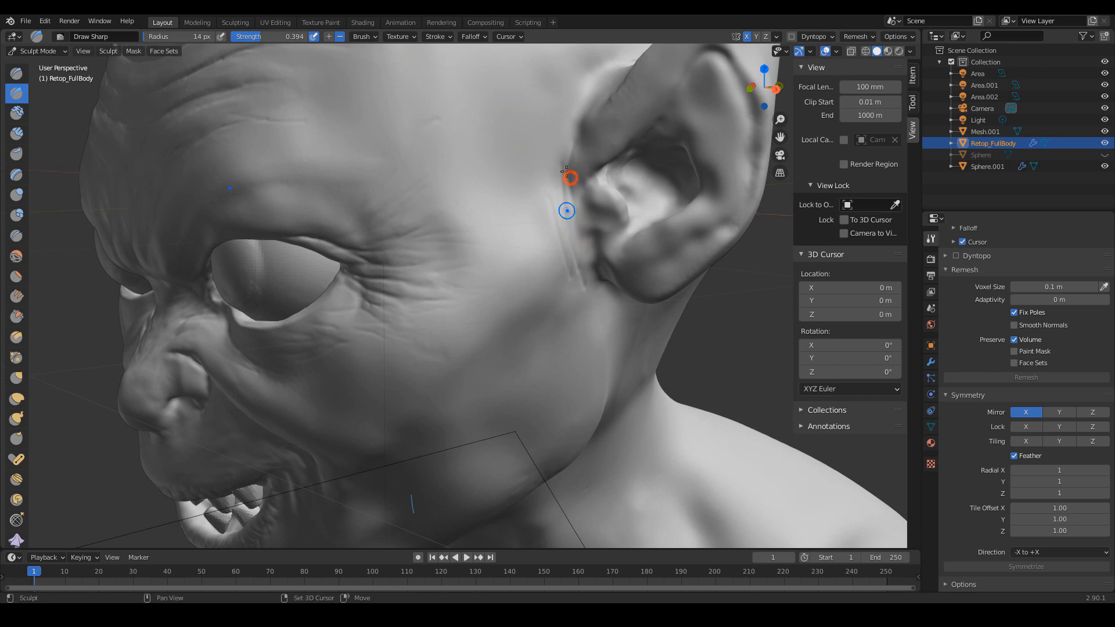
{"action": "scroll", "coordinate": [582, 284], "scroll_direction": "up", "scroll_amount": 2}
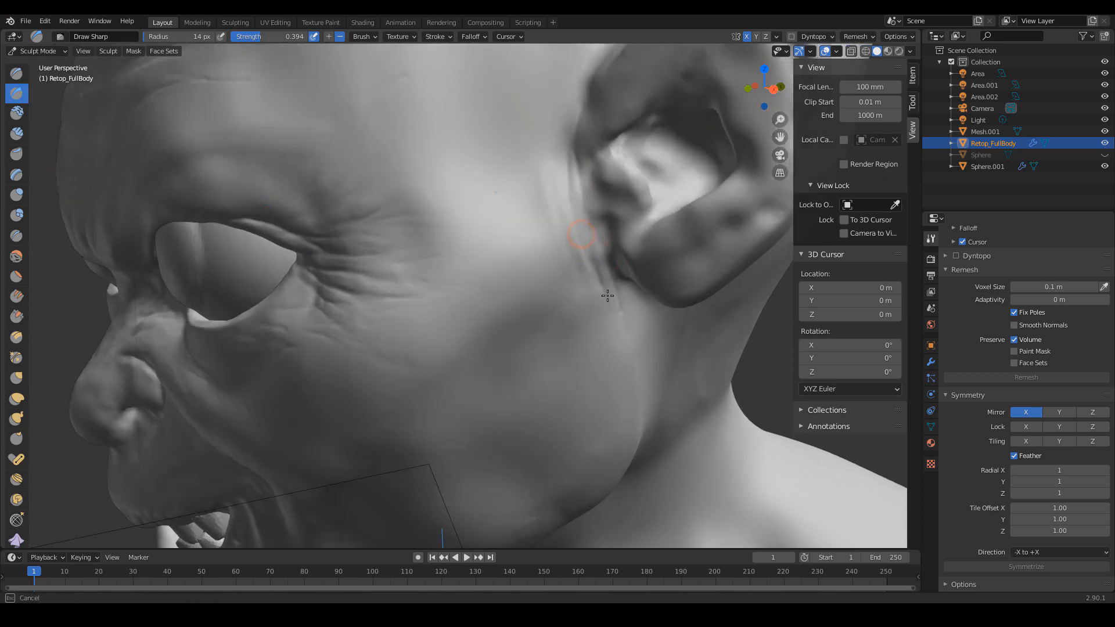
- Extend the Draw Sharp creases along the ear's front attachment, up to its upper root and down past the lobe
{"action": "mouse_move", "coordinate": [620, 218]}
{"action": "middle_mouse_down", "text": "shift"}
{"action": "mouse_move", "coordinate": [598, 287]}
{"action": "mouse_move", "coordinate": [588, 194]}
{"action": "middle_mouse_up", "text": "shift"}
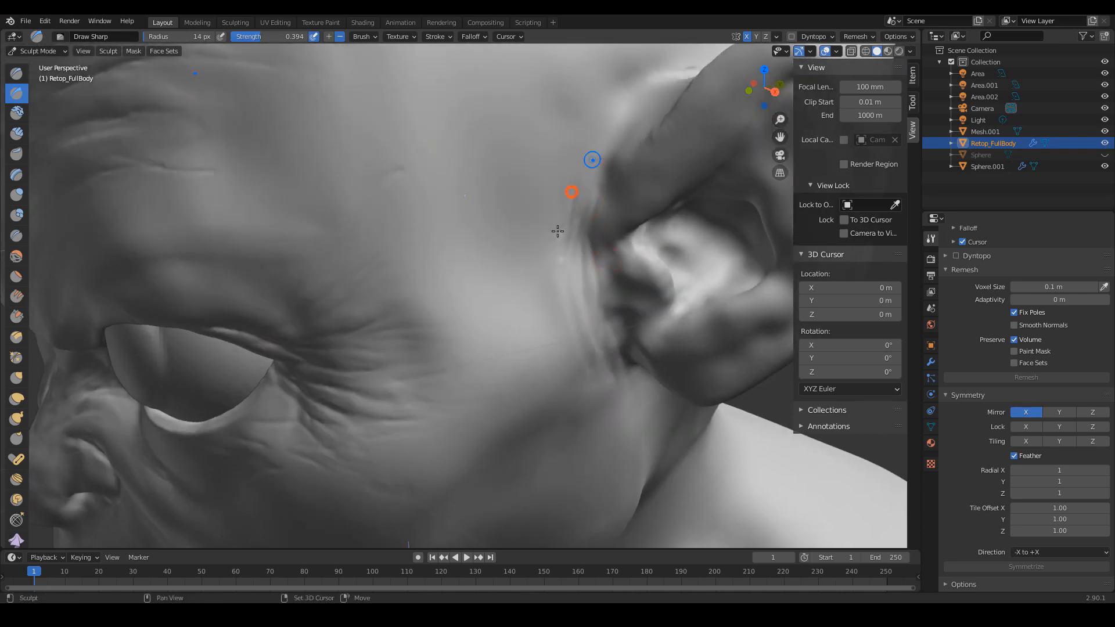
{"action": "scroll", "coordinate": [615, 279], "scroll_direction": "down", "scroll_amount": 4}
{"action": "middle_click_drag", "start_coordinate": [622, 248], "coordinate": [572, 311]}
{"action": "scroll", "coordinate": [572, 311], "scroll_direction": "up", "scroll_amount": 3}
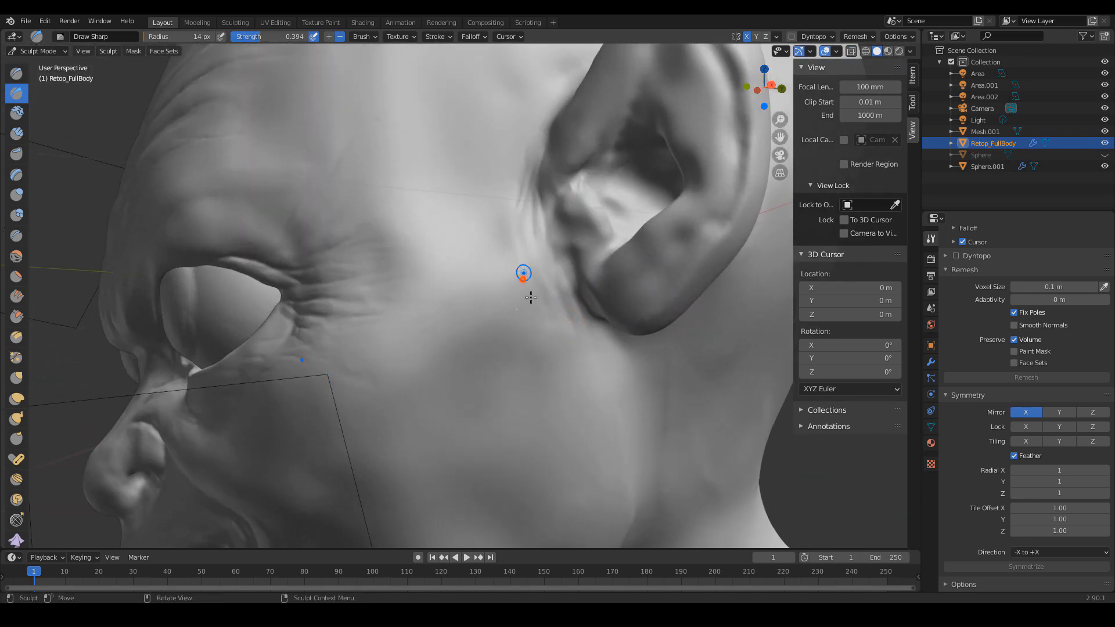
{"action": "mouse_move", "coordinate": [524, 274]}
{"action": "left_mouse_down"}
{"action": "mouse_move", "coordinate": [548, 305]}
{"action": "mouse_move", "coordinate": [550, 349]}
{"action": "left_mouse_up"}
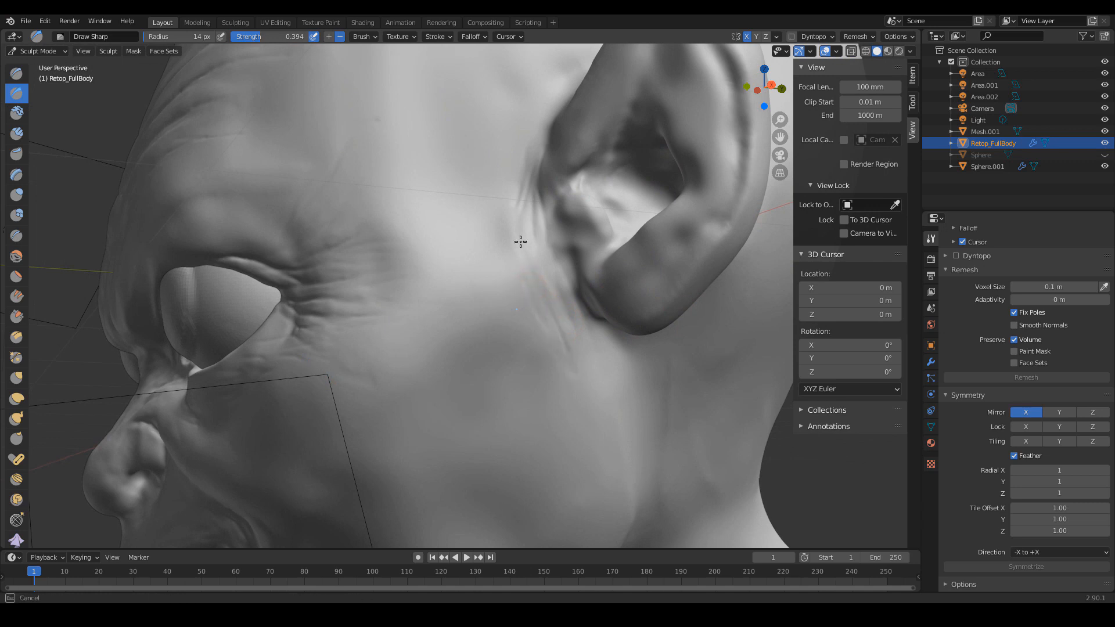
- Carve fine creases in front of the goblin's right ear with Draw Sharp at a 14 px radius
{"action": "scroll", "coordinate": [545, 303], "scroll_direction": "down", "scroll_amount": 5}
{"action": "mouse_move", "coordinate": [545, 336]}
{"action": "middle_mouse_down"}
{"action": "mouse_move", "coordinate": [558, 343]}
{"action": "mouse_move", "coordinate": [553, 370]}
{"action": "mouse_move", "coordinate": [555, 354]}
{"action": "mouse_move", "coordinate": [635, 336]}
{"action": "mouse_move", "coordinate": [495, 319]}
{"action": "mouse_move", "coordinate": [555, 335]}
{"action": "mouse_move", "coordinate": [562, 356]}
{"action": "middle_mouse_up"}
{"action": "scroll", "coordinate": [430, 285], "scroll_direction": "up", "scroll_amount": 6}
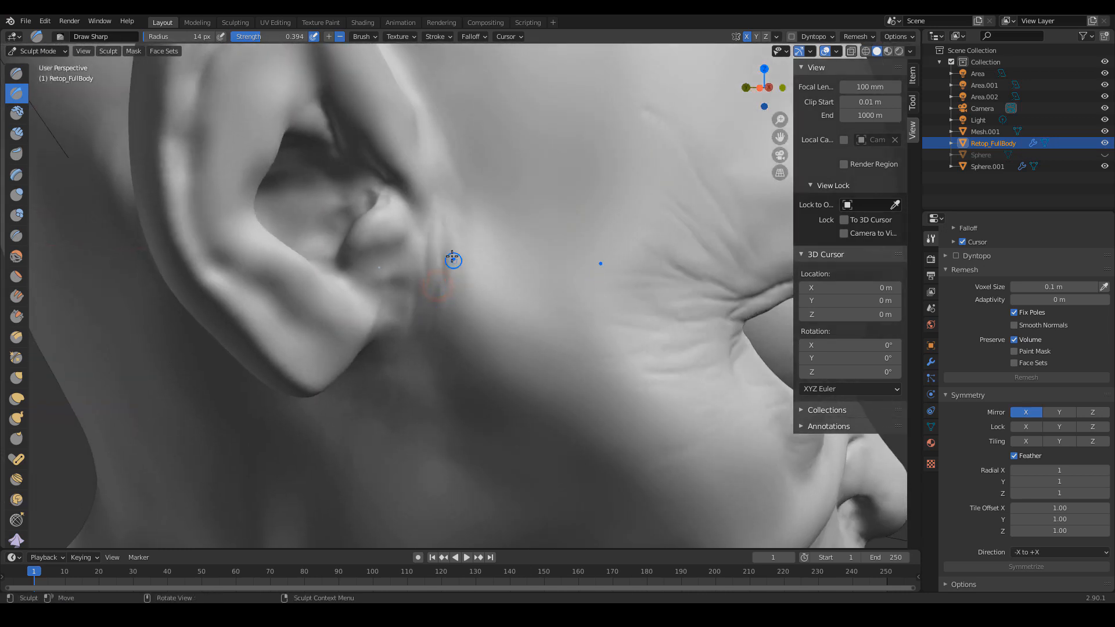
- Add raised skin folds between the creases in front of the ear with Clay Strips at a 14 px radius
{"action": "key", "text": "c"}
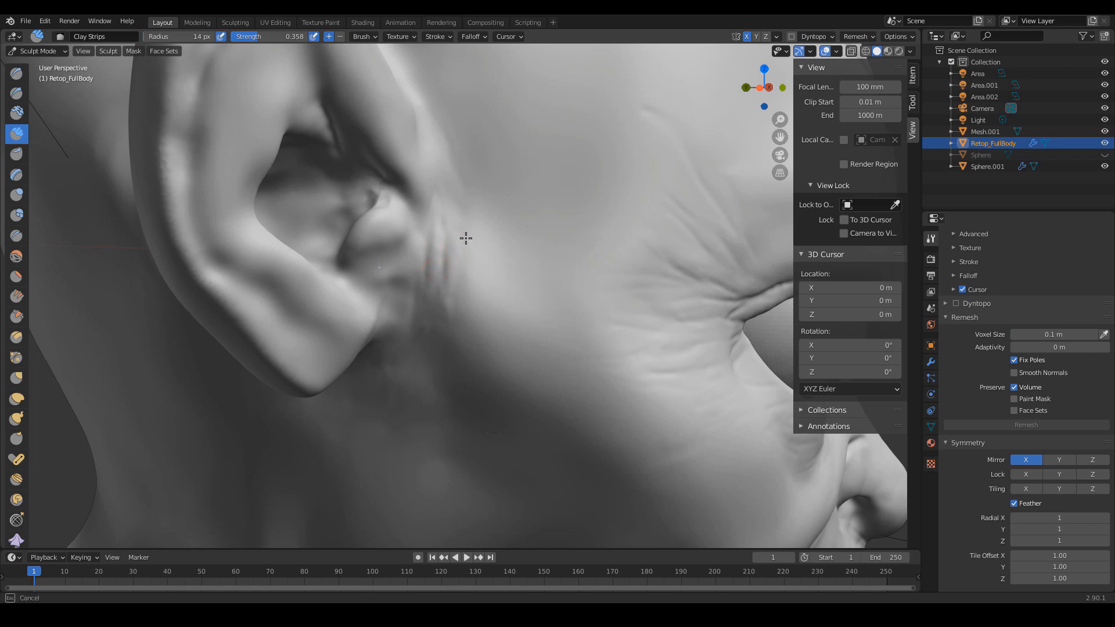
{"action": "scroll", "coordinate": [505, 201], "scroll_direction": "down", "scroll_amount": 6}
{"action": "middle_click_drag", "start_coordinate": [505, 201], "coordinate": [444, 308]}
{"action": "mouse_move", "coordinate": [528, 318]}
{"action": "middle_mouse_down"}
{"action": "mouse_move", "coordinate": [537, 344]}
{"action": "mouse_move", "coordinate": [495, 314]}
{"action": "middle_mouse_up"}
{"action": "scroll", "coordinate": [537, 333], "scroll_direction": "up", "scroll_amount": 3}
{"action": "left_click_drag", "start_coordinate": [468, 271], "coordinate": [451, 269]}
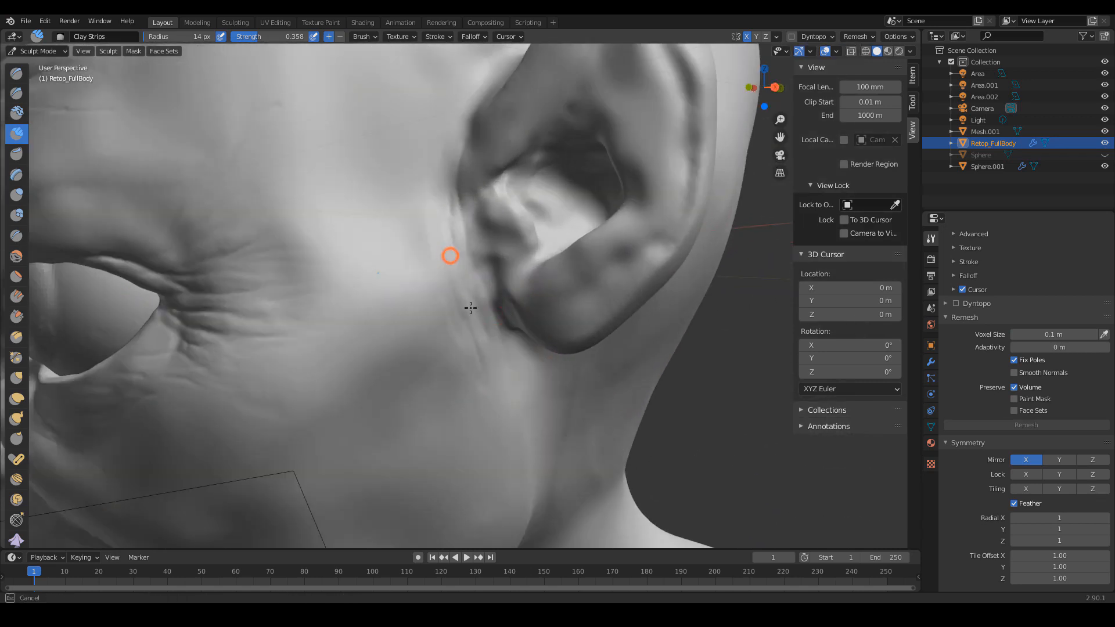
{"action": "left_click_drag", "start_coordinate": [478, 331], "coordinate": [480, 337]}
{"action": "left_click_drag", "start_coordinate": [451, 284], "coordinate": [488, 343]}
{"action": "left_click_drag", "start_coordinate": [463, 252], "coordinate": [467, 261]}
- Switch to Object Mode and preview the whole head in Rendered shading, ending back in Solid shading
{"action": "scroll", "coordinate": [468, 259], "scroll_direction": "down", "scroll_amount": 6}
{"action": "middle_click_drag", "start_coordinate": [492, 371], "coordinate": [547, 343]}
{"action": "key", "text": "ctrl+Tab"}
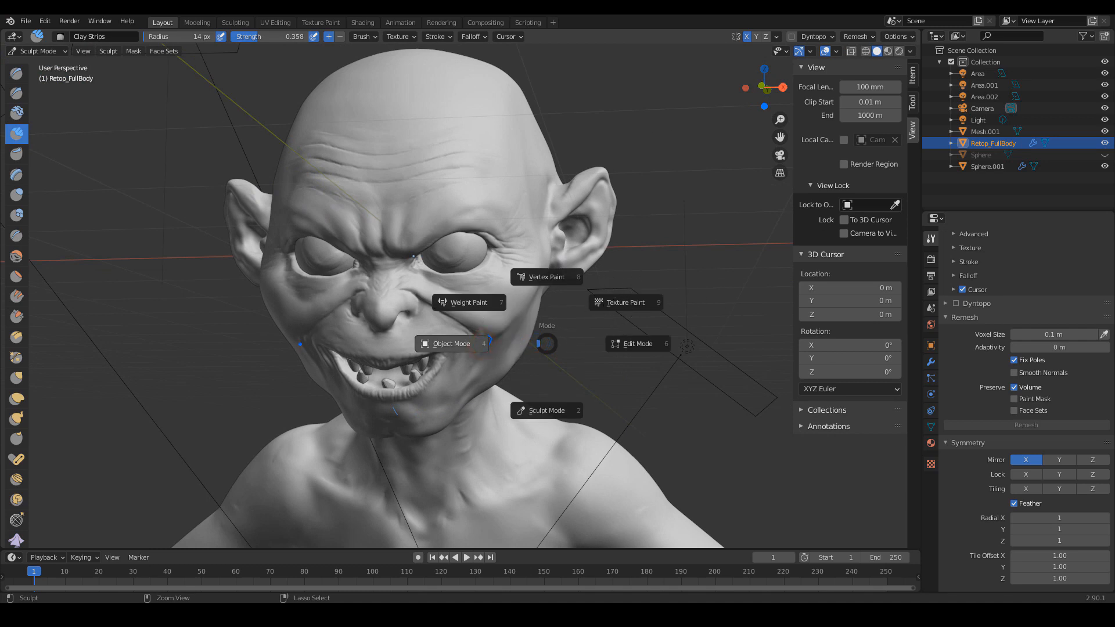
{"action": "left_click", "coordinate": [451, 344]}
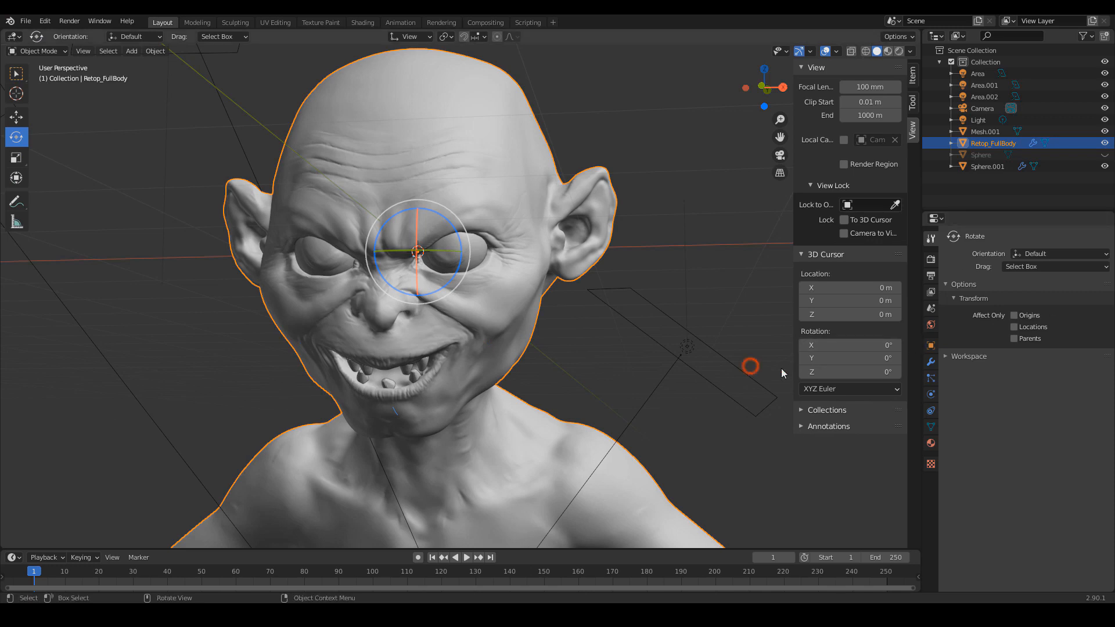
{"action": "left_click", "coordinate": [687, 347]}
{"action": "scroll", "coordinate": [692, 226], "scroll_direction": "down", "scroll_amount": 2}
{"action": "middle_click_drag", "start_coordinate": [714, 358], "coordinate": [711, 433]}
{"action": "left_click", "coordinate": [577, 353]}
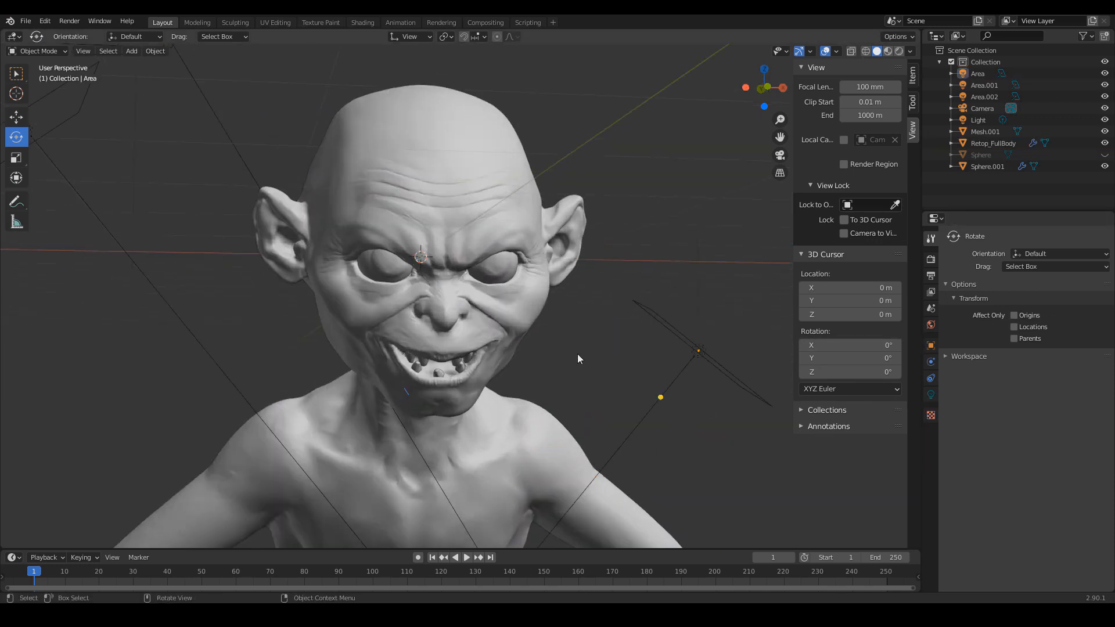
{"action": "middle_click_drag", "start_coordinate": [644, 261], "coordinate": [668, 330]}
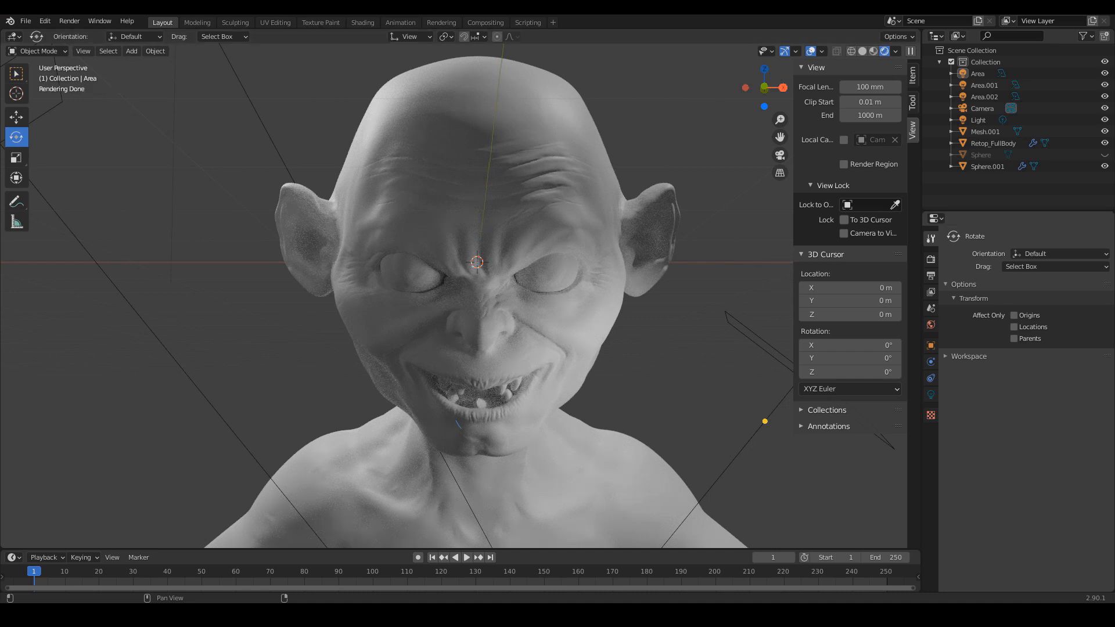
{"action": "left_click", "coordinate": [862, 51]}
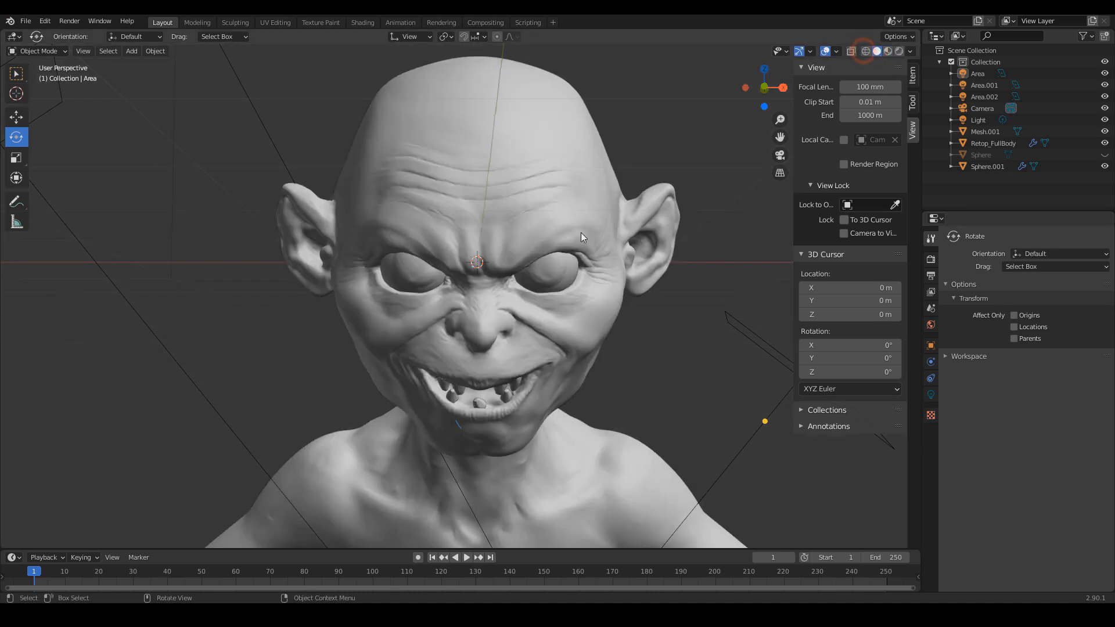
- Select the Retop_FullBody mesh and return it to Sculpt Mode
{"action": "scroll", "coordinate": [660, 343], "scroll_direction": "up", "scroll_amount": 3}
{"action": "middle_click_drag", "start_coordinate": [660, 323], "coordinate": [535, 322]}
{"action": "left_click", "coordinate": [543, 327]}
{"action": "key", "text": "ctrl+Tab"}
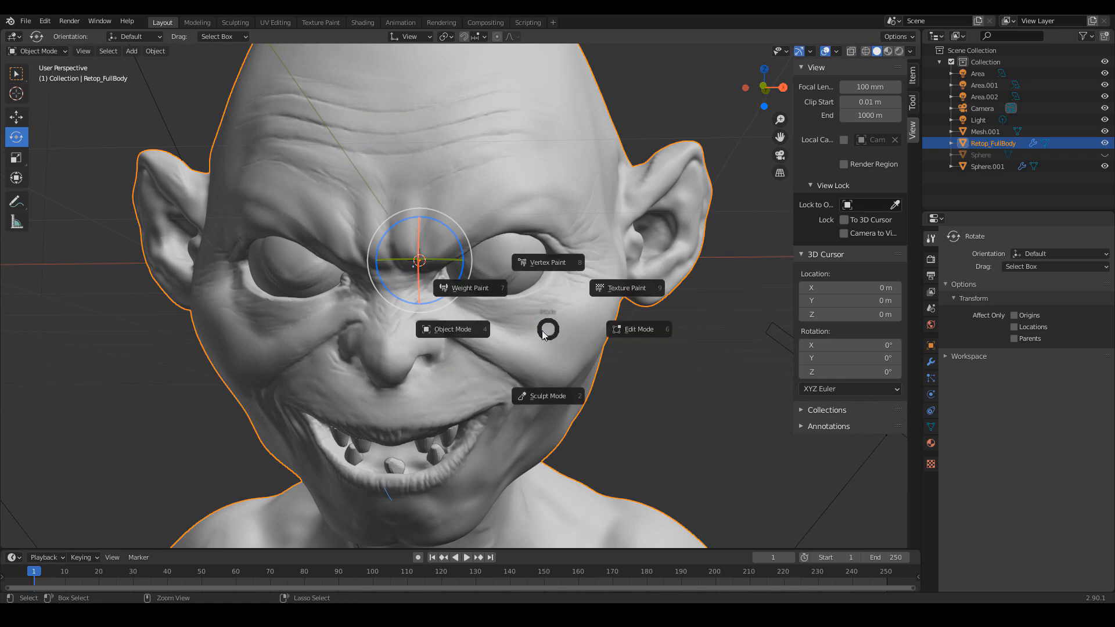
{"action": "left_click", "coordinate": [549, 393]}
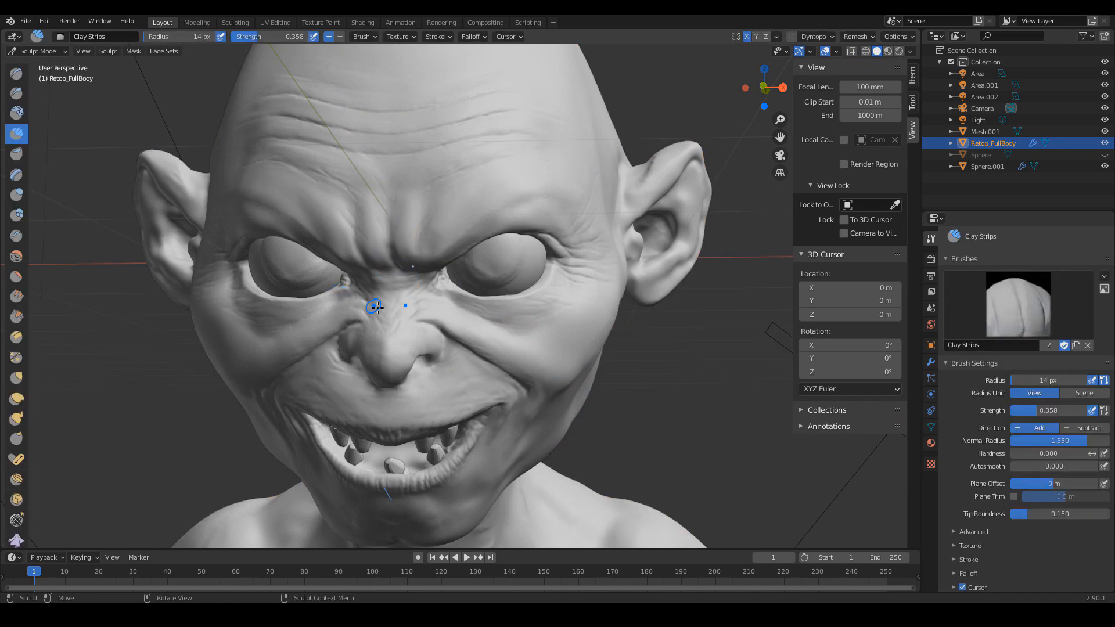
- Set the radius to 17 px, carve creases below the goblin's left eye bag with Draw Sharp, and undo the last stroke
{"action": "scroll", "coordinate": [447, 306], "scroll_direction": "up", "scroll_amount": 3}
{"action": "key", "text": "f"}
{"action": "left_click", "coordinate": [473, 323]}
{"action": "scroll", "coordinate": [478, 326], "scroll_direction": "up", "scroll_amount": 1}
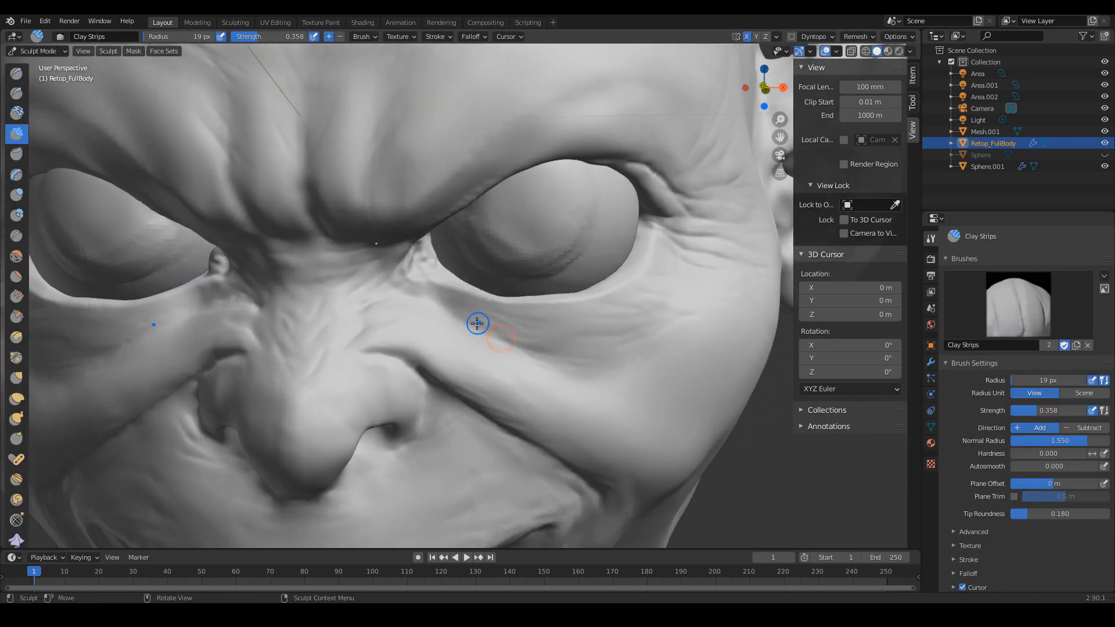
{"action": "key", "text": "f"}
{"action": "left_click", "coordinate": [469, 324]}
{"action": "key", "text": "d"}
{"action": "left_click_drag", "start_coordinate": [456, 319], "coordinate": [517, 344]}
{"action": "mouse_move", "coordinate": [447, 312]}
{"action": "left_mouse_down"}
{"action": "mouse_move", "coordinate": [511, 343]}
{"action": "mouse_move", "coordinate": [614, 349]}
{"action": "left_mouse_up"}
{"action": "left_click_drag", "start_coordinate": [516, 346], "coordinate": [589, 360]}
{"action": "key", "text": "ctrl+z"}
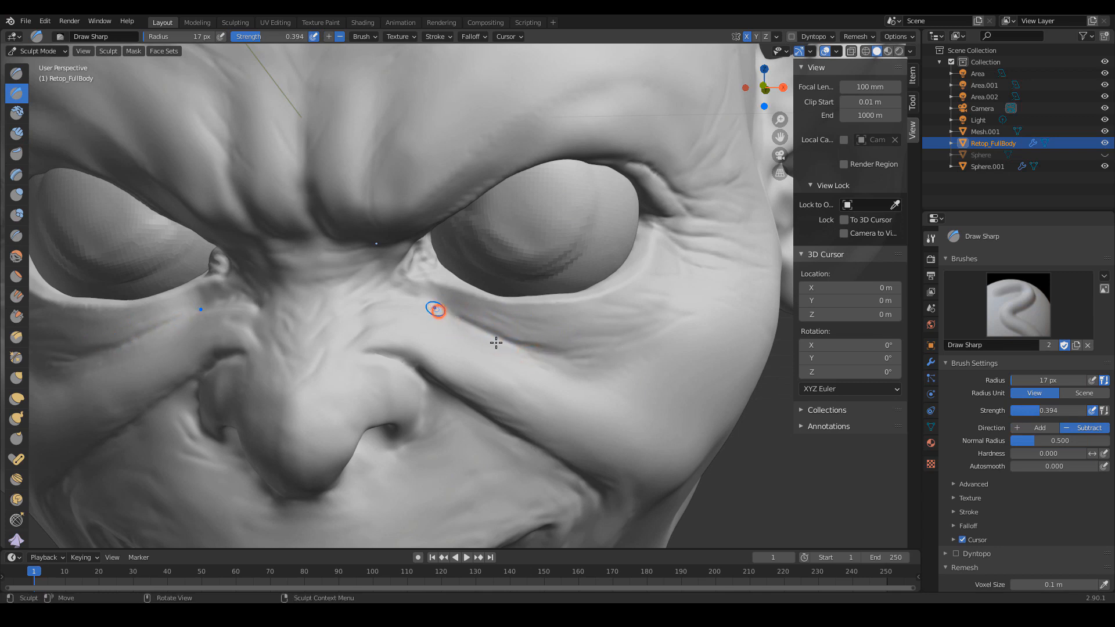
- Carve overlapping diagonal creases along the lower edge of the left eye bag with Draw Sharp at a 17 px radius
{"action": "left_click_drag", "start_coordinate": [437, 310], "coordinate": [517, 348]}
{"action": "mouse_move", "coordinate": [451, 323]}
{"action": "middle_mouse_down"}
{"action": "mouse_move", "coordinate": [485, 343]}
{"action": "mouse_move", "coordinate": [430, 391]}
{"action": "middle_mouse_up"}
{"action": "left_click_drag", "start_coordinate": [388, 403], "coordinate": [464, 445]}
{"action": "left_click_drag", "start_coordinate": [393, 408], "coordinate": [511, 459]}
{"action": "left_click_drag", "start_coordinate": [419, 426], "coordinate": [524, 460]}
{"action": "left_click_drag", "start_coordinate": [438, 448], "coordinate": [553, 467]}
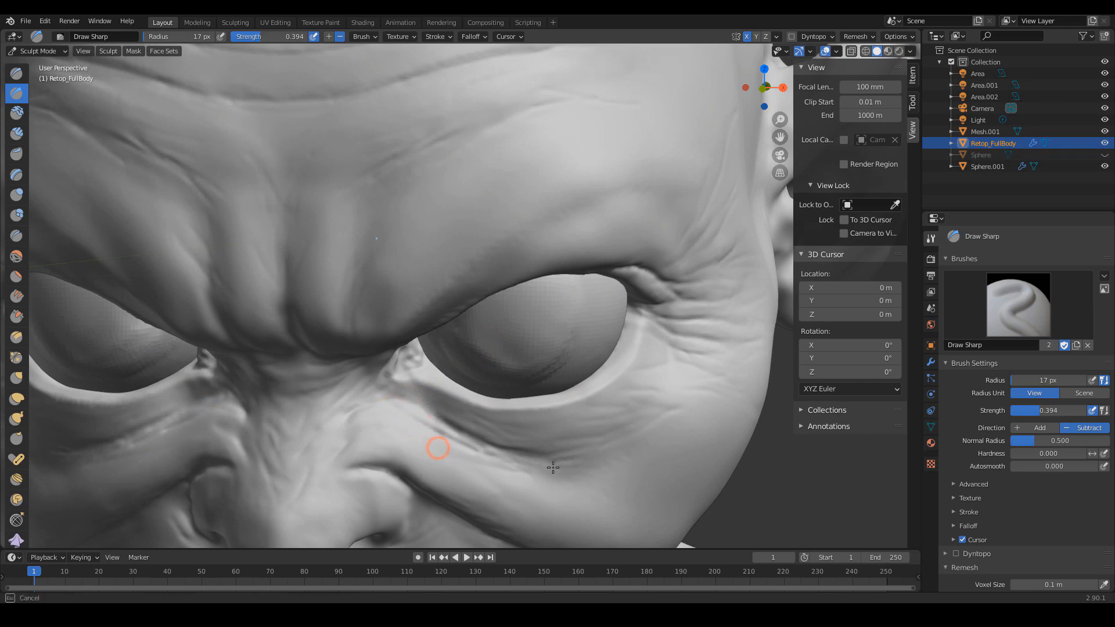
- Adjust the Draw Sharp radius, carve short creases below the left eye's inner corner, and undo the last stroke
{"action": "middle_click_drag", "start_coordinate": [555, 467], "coordinate": [557, 380]}
{"action": "middle_click_drag", "start_coordinate": [557, 380], "coordinate": [550, 314], "text": "ctrl"}
{"action": "key", "text": "f"}
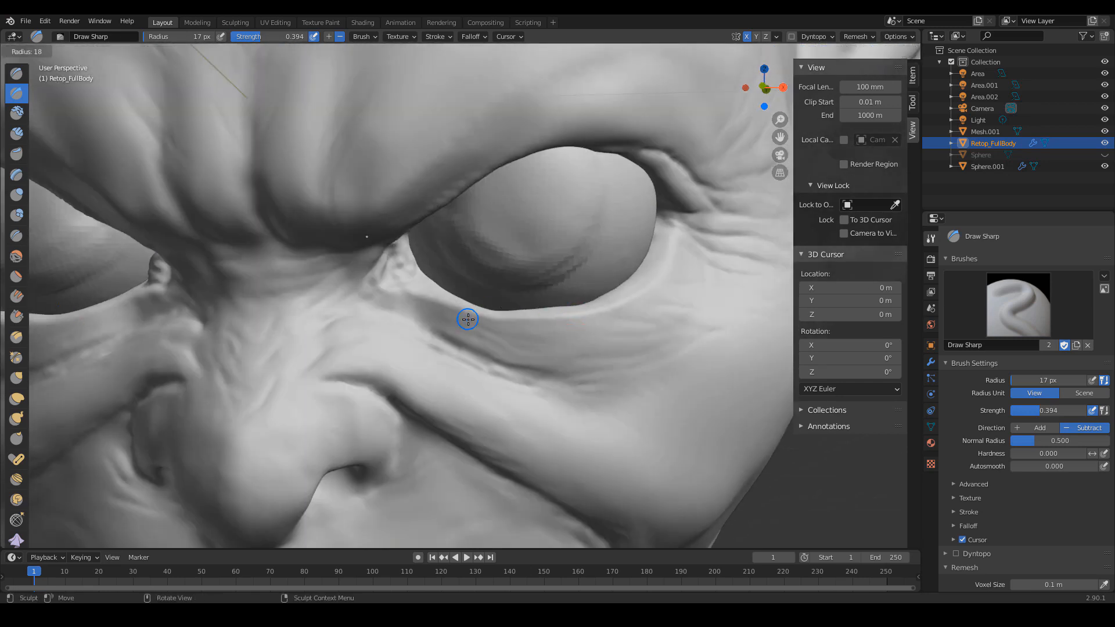
{"action": "left_click", "coordinate": [467, 319]}
{"action": "key", "text": "f"}
{"action": "left_click", "coordinate": [436, 315]}
{"action": "left_click_drag", "start_coordinate": [392, 299], "coordinate": [455, 335]}
{"action": "left_click_drag", "start_coordinate": [413, 307], "coordinate": [481, 347]}
{"action": "key", "text": "f"}
{"action": "left_click", "coordinate": [436, 326]}
{"action": "key", "text": "ctrl+z"}
- Add another Draw Sharp crease below the left eye's inner corner and build up the eye bag with Clay Strips at 14 px
{"action": "key", "text": "f"}
{"action": "left_click", "coordinate": [425, 317]}
{"action": "left_click_drag", "start_coordinate": [399, 304], "coordinate": [465, 340]}
{"action": "key", "text": "f"}
{"action": "left_click", "coordinate": [456, 326]}
{"action": "mouse_move", "coordinate": [547, 358]}
{"action": "left_mouse_down", "text": "alt"}
{"action": "mouse_move", "coordinate": [577, 358]}
{"action": "mouse_move", "coordinate": [549, 375]}
{"action": "mouse_move", "coordinate": [575, 375]}
{"action": "left_mouse_up", "text": "alt"}
{"action": "key", "text": "c"}
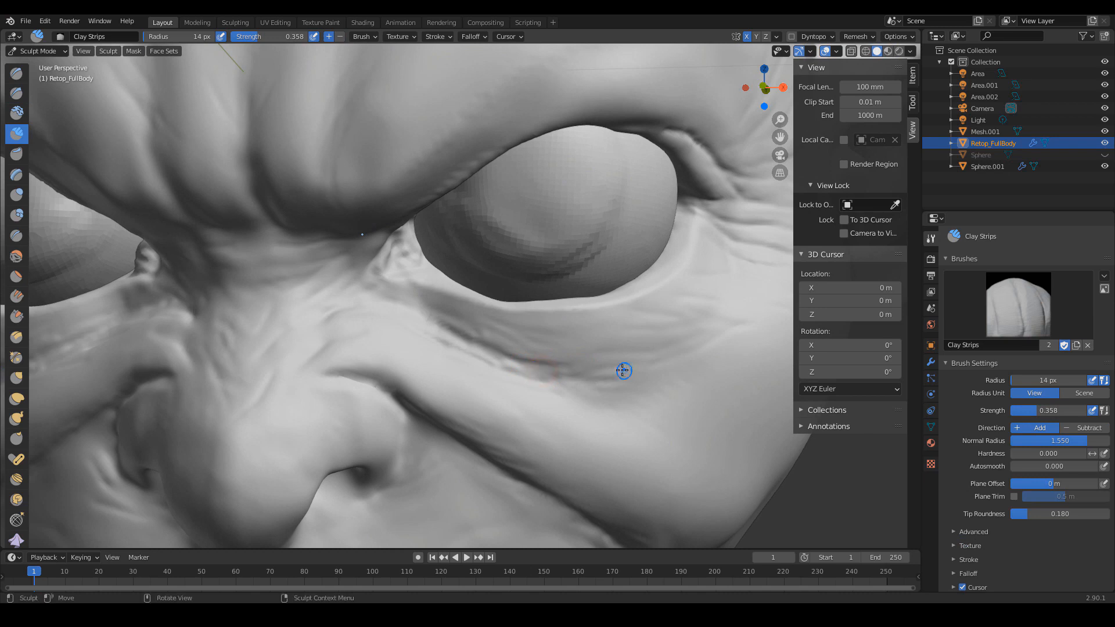
{"action": "scroll", "coordinate": [617, 374], "scroll_direction": "down", "scroll_amount": 8}
{"action": "left_click_drag", "start_coordinate": [647, 342], "coordinate": [592, 355], "text": "alt"}
- Carve fine creases across the outer part of the left eye bag with Draw Sharp at a 14 px radius
{"action": "key", "text": "d"}
{"action": "mouse_move", "coordinate": [421, 319]}
{"action": "left_mouse_down"}
{"action": "mouse_move", "coordinate": [462, 327]}
{"action": "mouse_move", "coordinate": [527, 313]}
{"action": "left_mouse_up"}
{"action": "left_click_drag", "start_coordinate": [456, 328], "coordinate": [514, 311]}
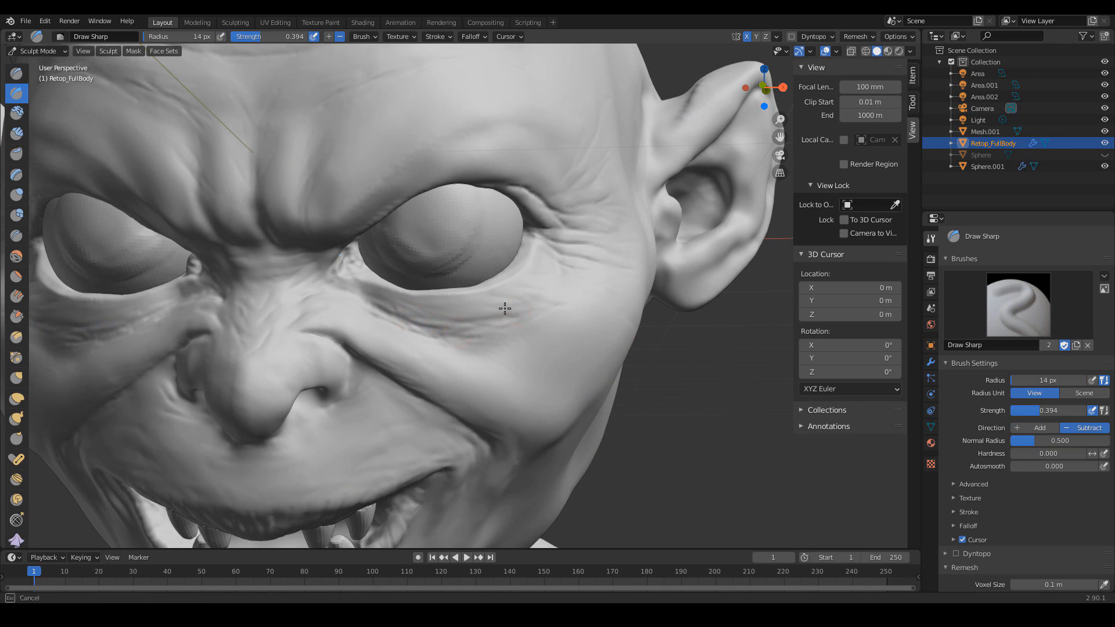
{"action": "mouse_move", "coordinate": [440, 346]}
{"action": "left_mouse_down"}
{"action": "mouse_move", "coordinate": [563, 308]}
{"action": "mouse_move", "coordinate": [530, 347]}
{"action": "mouse_move", "coordinate": [555, 348]}
{"action": "left_mouse_up"}
- Set the Draw Sharp radius to 13 px and carve a crease below the goblin's right eye bag
{"action": "left_click_drag", "start_coordinate": [504, 347], "coordinate": [543, 339], "text": "ctrl+alt"}
{"action": "mouse_move", "coordinate": [520, 326]}
{"action": "left_mouse_down", "text": "alt+shift"}
{"action": "mouse_move", "coordinate": [563, 321]}
{"action": "mouse_move", "coordinate": [556, 340]}
{"action": "mouse_move", "coordinate": [517, 340]}
{"action": "left_mouse_up", "text": "alt+shift"}
{"action": "key", "text": "f"}
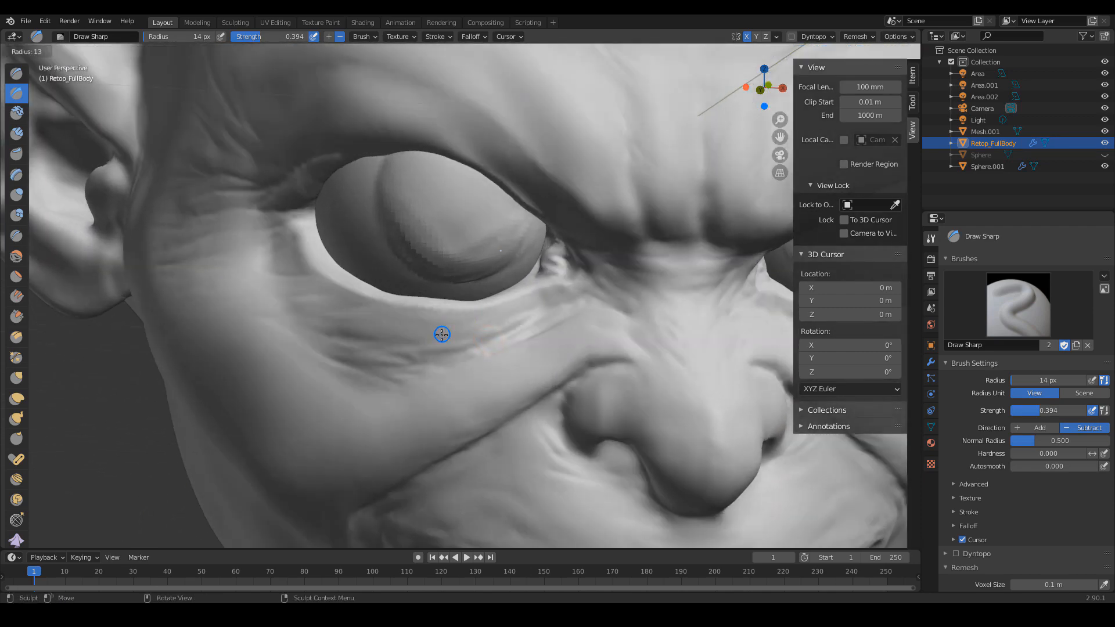
{"action": "left_click", "coordinate": [441, 334]}
{"action": "left_click_drag", "start_coordinate": [390, 376], "coordinate": [475, 358]}
- Set the Draw Sharp radius to 22 px and carve a crease below the outer corner of the goblin's left eye
{"action": "mouse_move", "coordinate": [540, 316]}
{"action": "left_mouse_down", "text": "ctrl+alt"}
{"action": "mouse_move", "coordinate": [485, 393]}
{"action": "mouse_move", "coordinate": [460, 392]}
{"action": "left_mouse_up", "text": "ctrl+alt"}
{"action": "mouse_move", "coordinate": [572, 314]}
{"action": "left_mouse_down", "text": "ctrl+alt"}
{"action": "mouse_move", "coordinate": [602, 295]}
{"action": "mouse_move", "coordinate": [590, 316]}
{"action": "mouse_move", "coordinate": [674, 306]}
{"action": "mouse_move", "coordinate": [602, 315]}
{"action": "left_mouse_up", "text": "ctrl+alt"}
{"action": "mouse_move", "coordinate": [593, 313]}
{"action": "left_mouse_down", "text": "ctrl+alt"}
{"action": "mouse_move", "coordinate": [638, 287]}
{"action": "mouse_move", "coordinate": [497, 348]}
{"action": "left_mouse_up", "text": "ctrl+alt"}
{"action": "key", "text": "f"}
{"action": "left_click", "coordinate": [501, 348]}
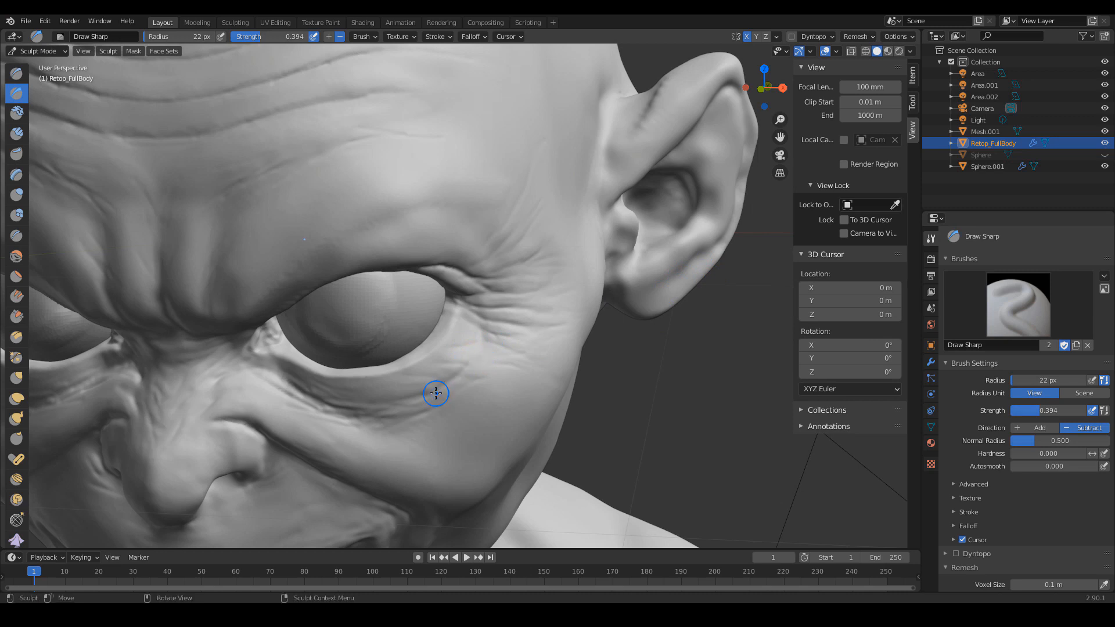
{"action": "mouse_move", "coordinate": [482, 356]}
{"action": "left_mouse_down"}
{"action": "mouse_move", "coordinate": [443, 388]}
{"action": "mouse_move", "coordinate": [535, 364]}
{"action": "left_mouse_up"}
- Leave Sculpt Mode and check the under-eye creases in Rendered shading, ending back in Solid shading
{"action": "key", "text": "ctrl+Tab"}
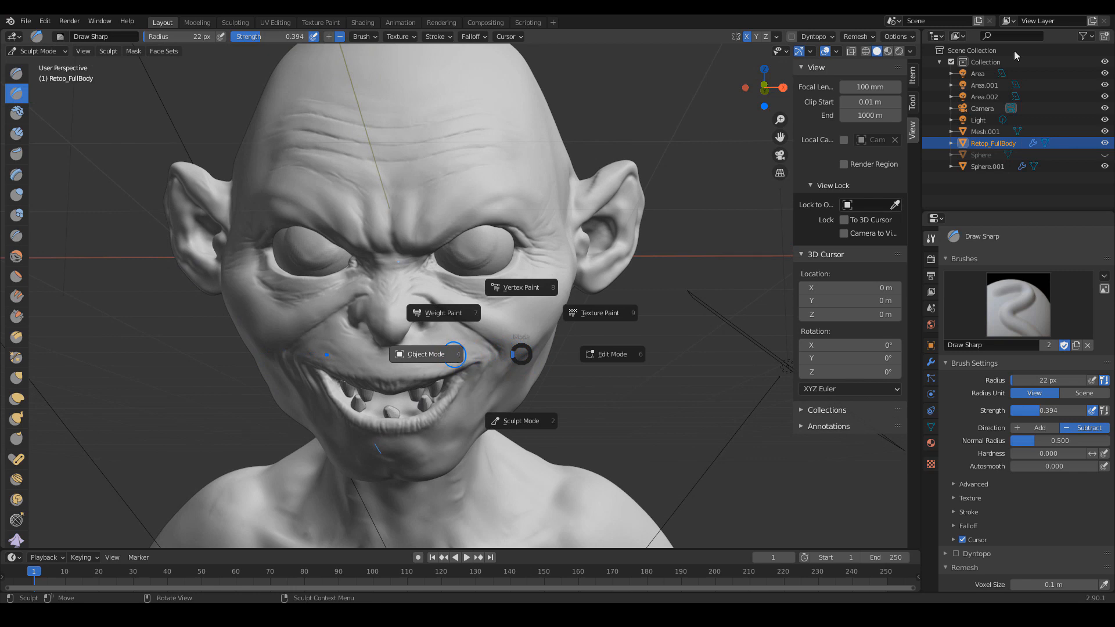
{"action": "left_click", "coordinate": [454, 355]}
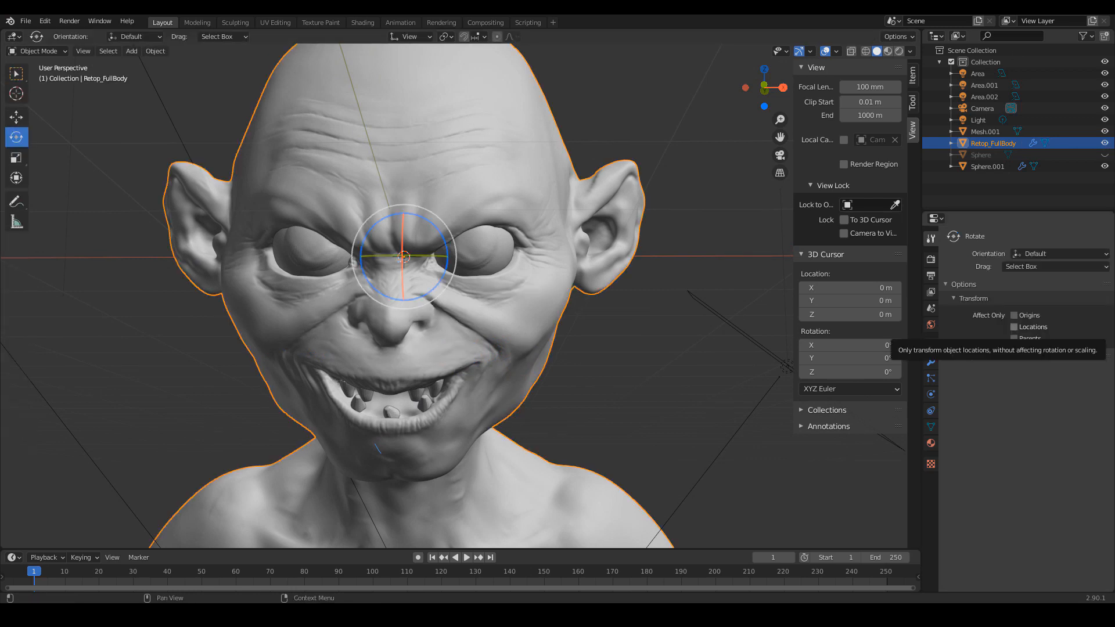
{"action": "left_click", "coordinate": [704, 387]}
{"action": "scroll", "coordinate": [618, 327], "scroll_direction": "down", "scroll_amount": 2}
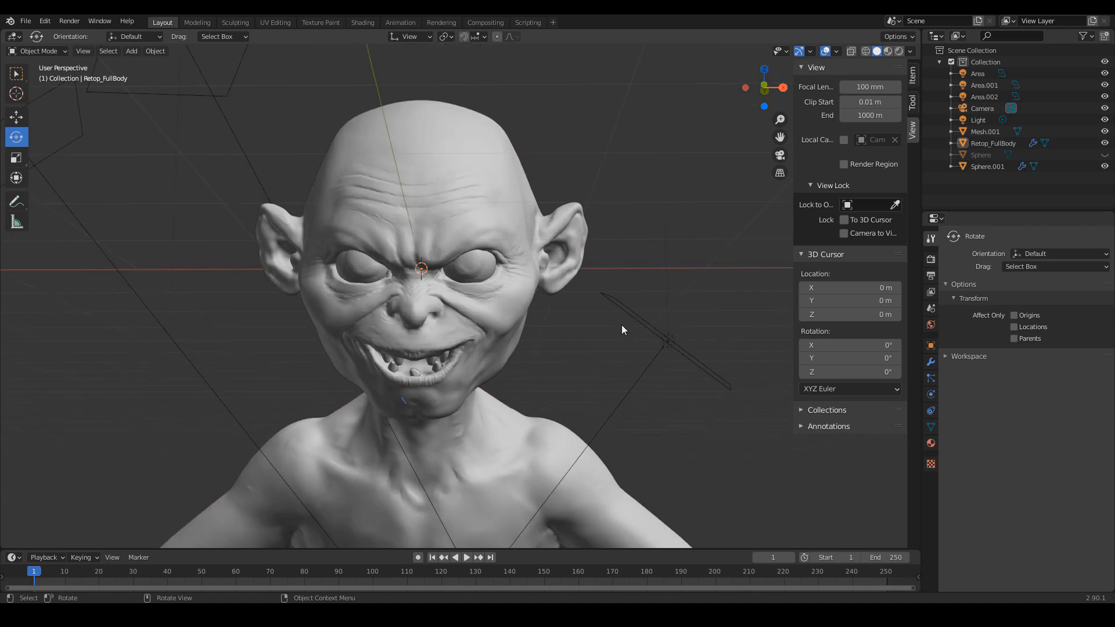
{"action": "middle_click_drag", "start_coordinate": [643, 331], "coordinate": [628, 394]}
{"action": "scroll", "coordinate": [635, 329], "scroll_direction": "up", "scroll_amount": 1}
{"action": "left_click", "coordinate": [898, 51]}
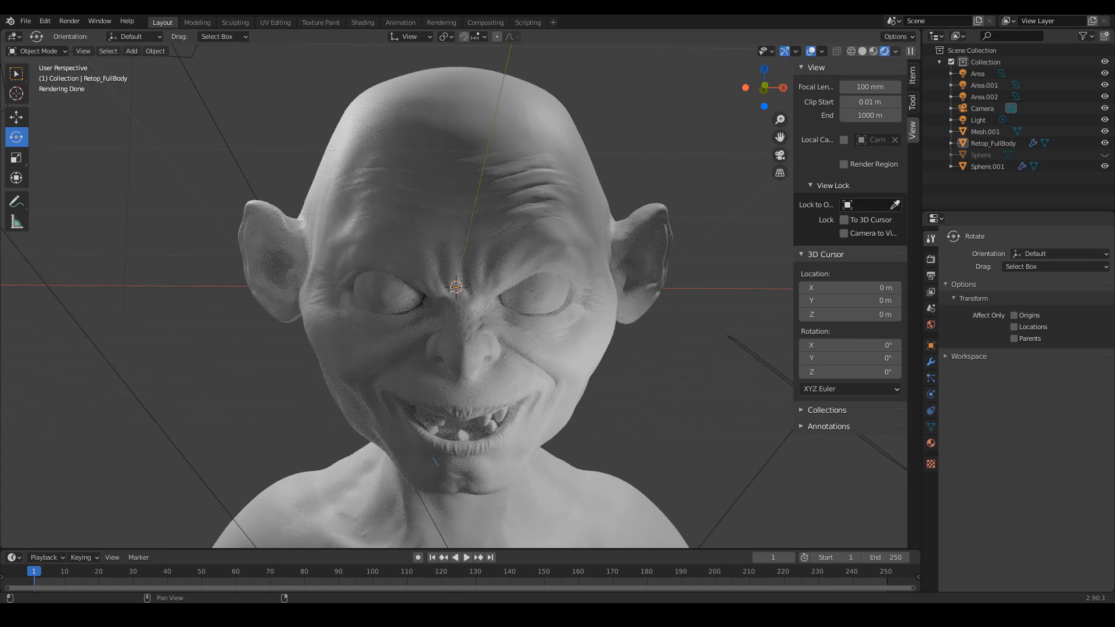
{"action": "left_click", "coordinate": [864, 51]}
- Select the goblin's body mesh and return it to Sculpt Mode, framed on the lower lip and chin
{"action": "mouse_move", "coordinate": [652, 441]}
{"action": "middle_mouse_down", "text": "shift"}
{"action": "mouse_move", "coordinate": [630, 335]}
{"action": "mouse_move", "coordinate": [652, 334]}
{"action": "mouse_move", "coordinate": [626, 376]}
{"action": "middle_mouse_up", "text": "shift"}
{"action": "scroll", "coordinate": [650, 348], "scroll_direction": "up", "scroll_amount": 5}
{"action": "scroll", "coordinate": [627, 376], "scroll_direction": "up", "scroll_amount": 2}
{"action": "left_click", "coordinate": [534, 323]}
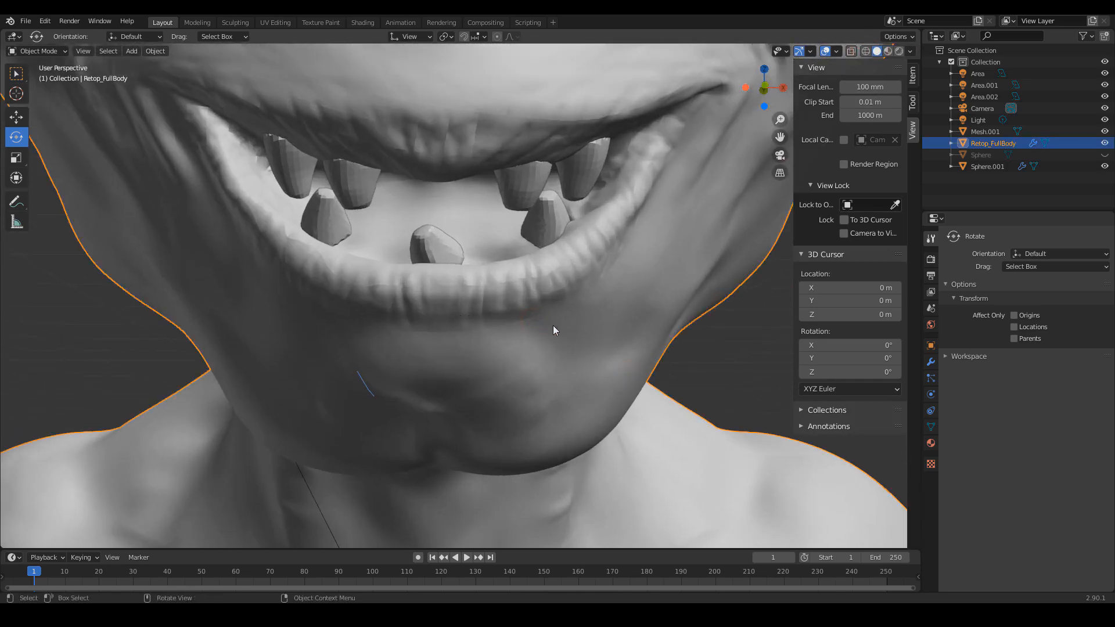
{"action": "key", "text": "ctrl+Tab"}
{"action": "left_click", "coordinate": [488, 361]}
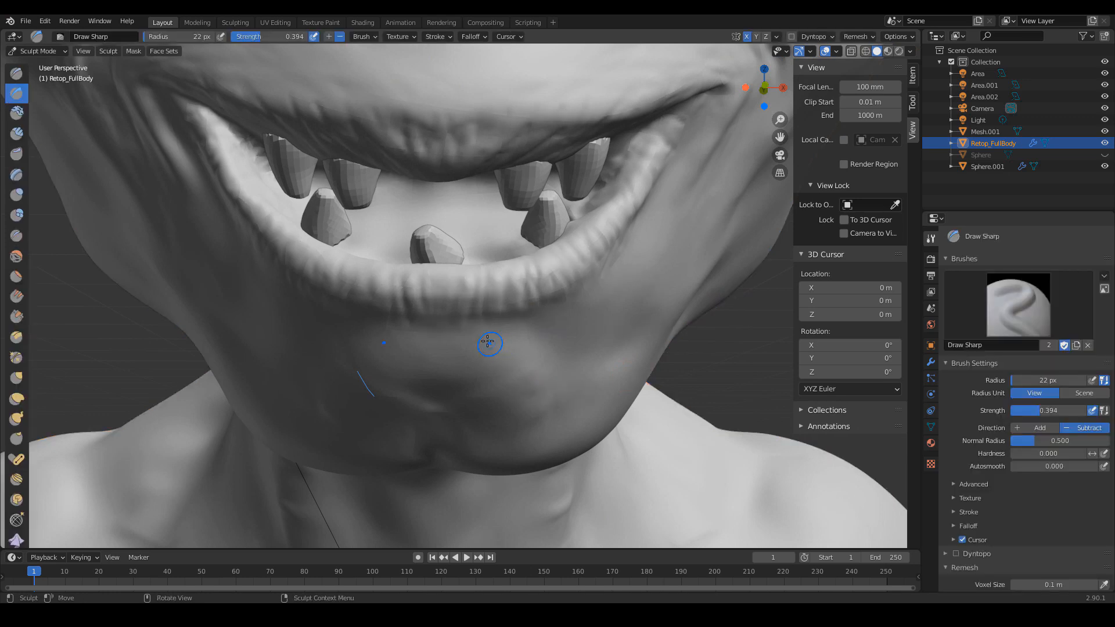
- Activate the Clay Strips brush and turn off X mirror symmetry for sculpting
{"action": "scroll", "coordinate": [472, 314], "scroll_direction": "up", "scroll_amount": 2}
{"action": "key", "text": "c"}
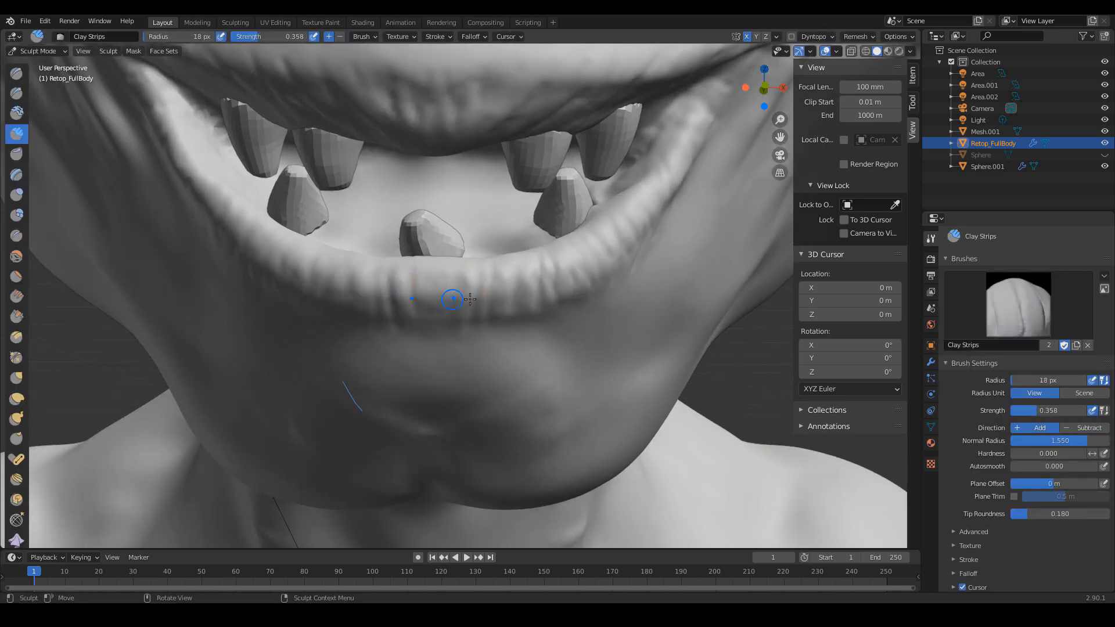
{"action": "scroll", "coordinate": [983, 349], "scroll_direction": "down", "scroll_amount": 10}
{"action": "scroll", "coordinate": [999, 360], "scroll_direction": "down", "scroll_amount": 1}
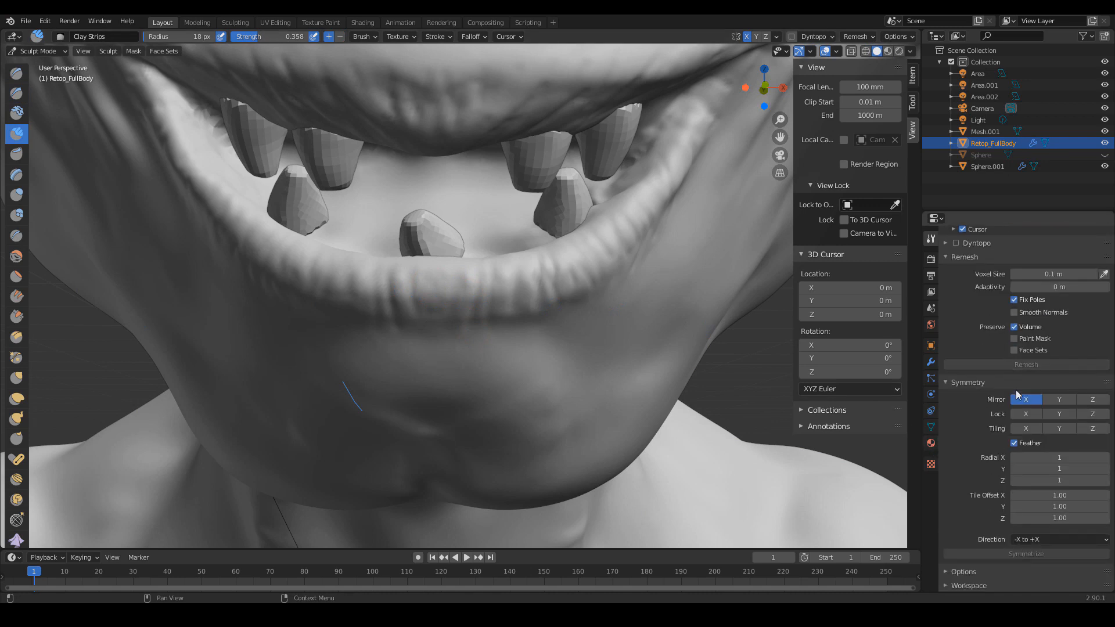
{"action": "left_click", "coordinate": [1024, 399]}
- Build up uneven folds in the middle of the lower lip with Clay Strips at 17 px radius, raising the strength to 0.461
{"action": "mouse_move", "coordinate": [420, 282]}
{"action": "left_mouse_down"}
{"action": "mouse_move", "coordinate": [434, 318]}
{"action": "mouse_move", "coordinate": [446, 320]}
{"action": "mouse_move", "coordinate": [445, 297]}
{"action": "left_mouse_up"}
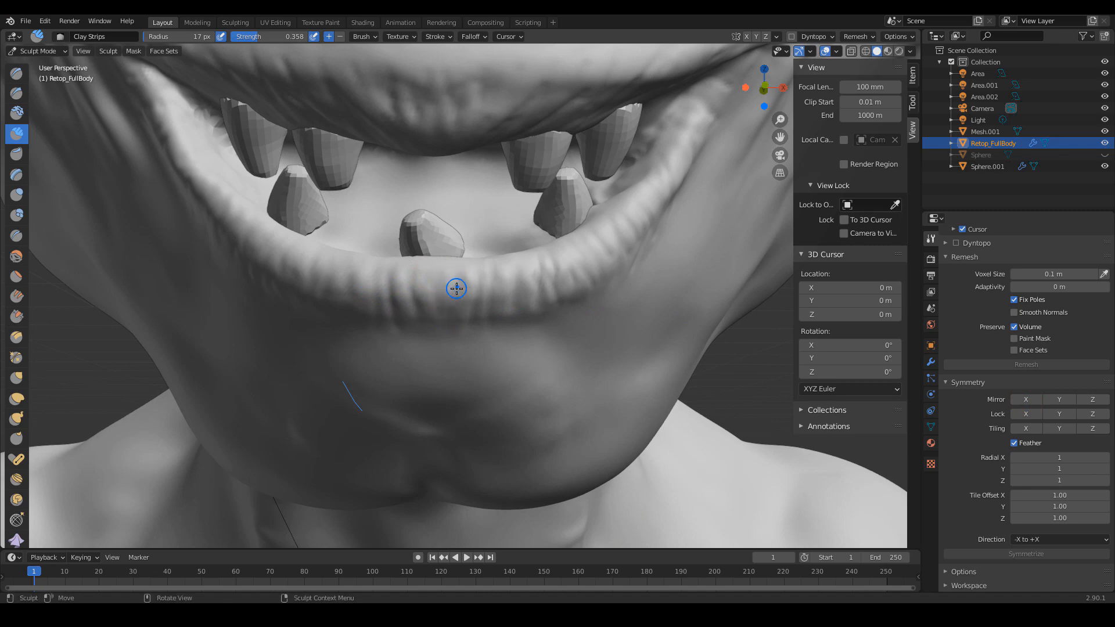
{"action": "left_click", "coordinate": [458, 296]}
{"action": "key", "text": "shift+f"}
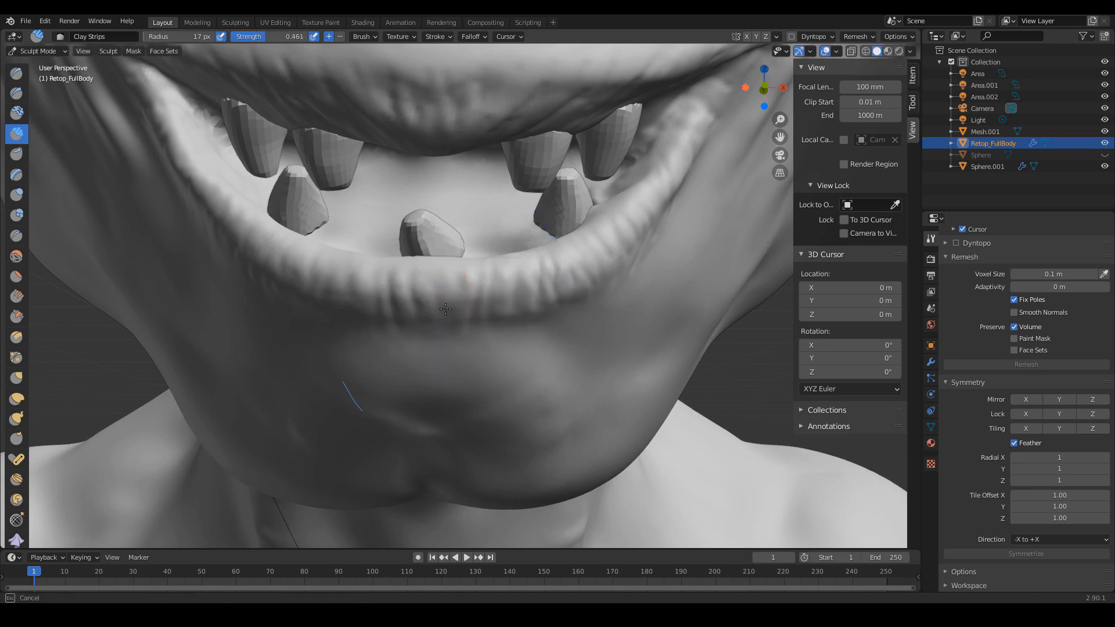
{"action": "key", "text": "Escape"}
- Flatten and sharpen the folds along the lower lip with Scrape/Peaks, increasing the brush radius to 21 px
{"action": "key", "text": "shift+t"}
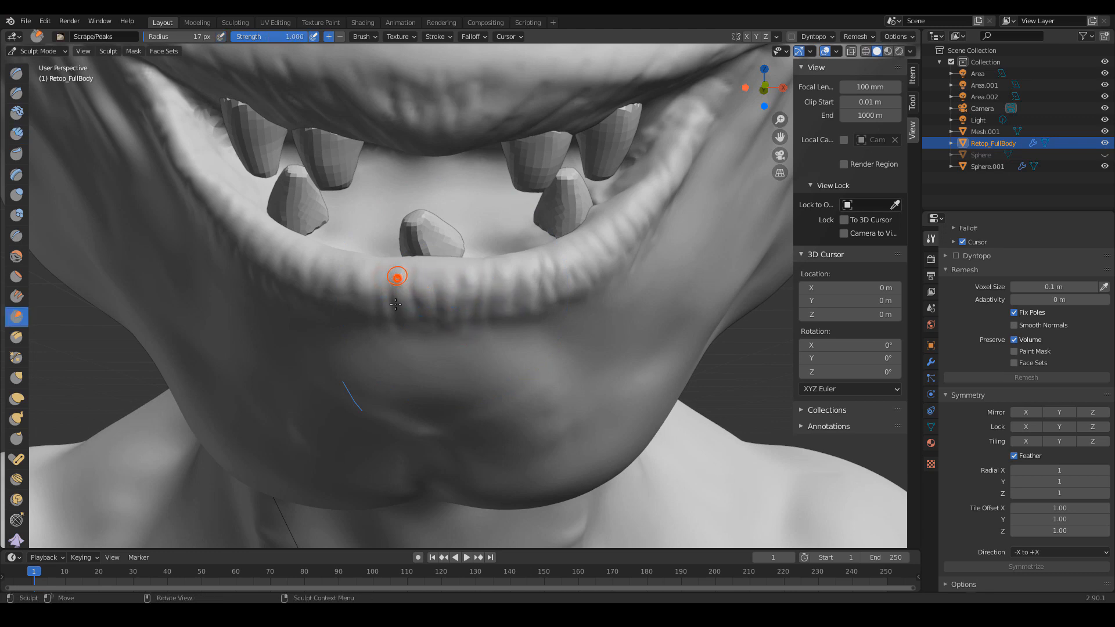
{"action": "left_click_drag", "start_coordinate": [396, 304], "coordinate": [423, 294]}
{"action": "key", "text": "bracketright"}
{"action": "key", "text": "bracketright"}
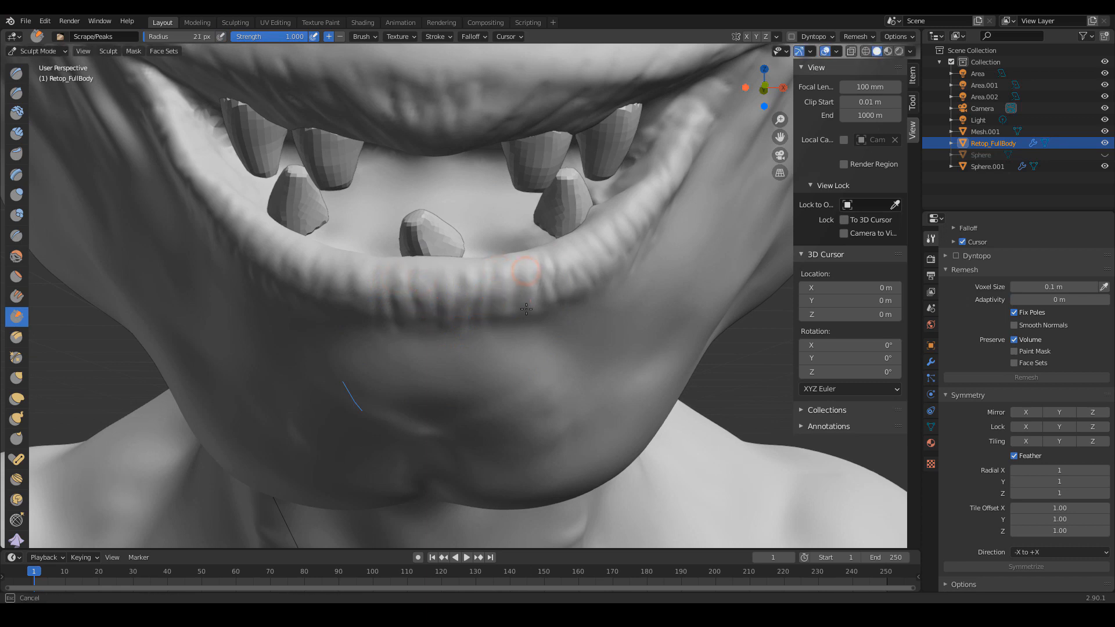
{"action": "mouse_move", "coordinate": [571, 277]}
{"action": "left_mouse_down", "text": "alt"}
{"action": "mouse_move", "coordinate": [574, 296]}
{"action": "mouse_move", "coordinate": [531, 288]}
{"action": "mouse_move", "coordinate": [515, 325]}
{"action": "mouse_move", "coordinate": [562, 326]}
{"action": "mouse_move", "coordinate": [535, 315]}
{"action": "mouse_move", "coordinate": [513, 326]}
{"action": "left_mouse_up", "text": "alt"}
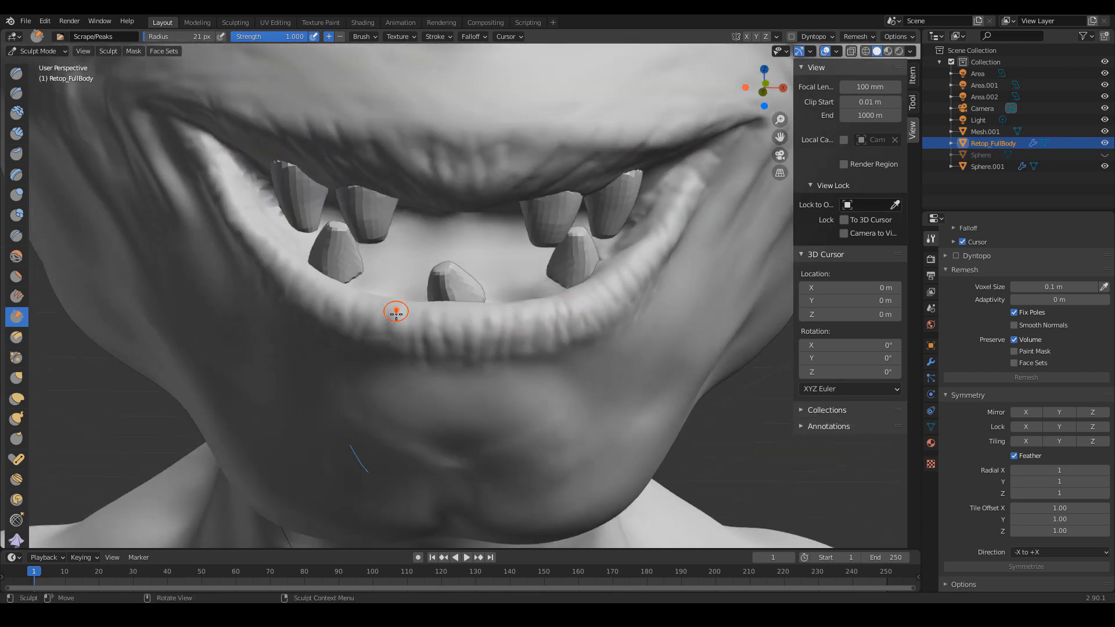
{"action": "mouse_move", "coordinate": [398, 314]}
{"action": "left_mouse_down", "text": "alt"}
{"action": "mouse_move", "coordinate": [490, 341]}
{"action": "mouse_move", "coordinate": [583, 290]}
{"action": "mouse_move", "coordinate": [563, 311]}
{"action": "mouse_move", "coordinate": [587, 328]}
{"action": "mouse_move", "coordinate": [528, 348]}
{"action": "left_mouse_up", "text": "alt"}
{"action": "scroll", "coordinate": [481, 299], "scroll_direction": "up", "scroll_amount": 5}
{"action": "scroll", "coordinate": [470, 318], "scroll_direction": "up", "scroll_amount": 2}
{"action": "scroll", "coordinate": [453, 319], "scroll_direction": "up", "scroll_amount": 3}
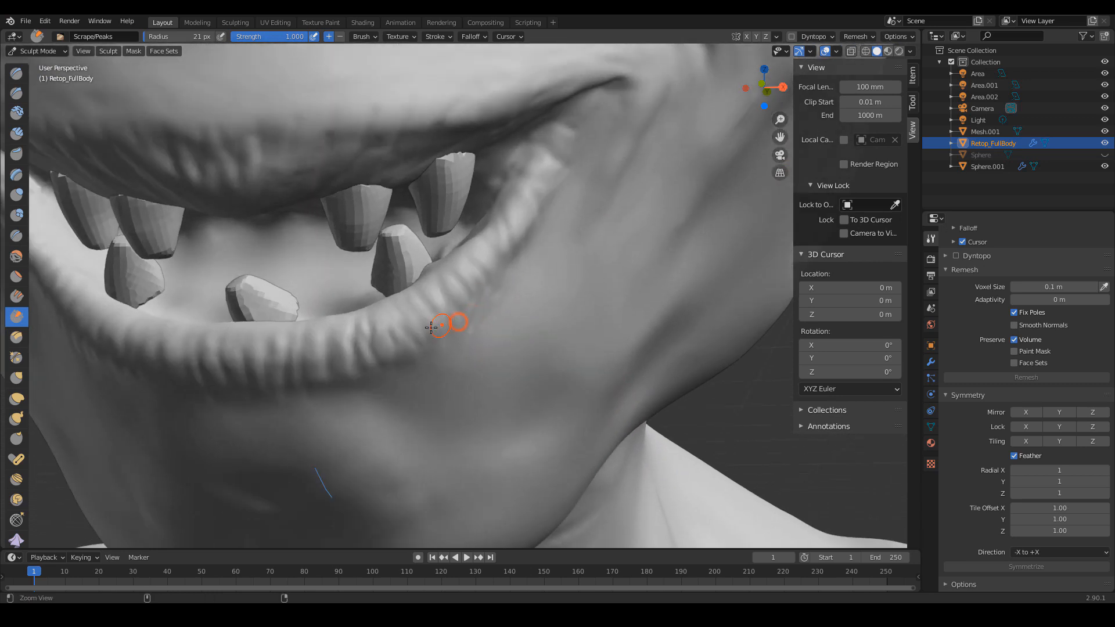
{"action": "scroll", "coordinate": [323, 324], "scroll_direction": "up", "scroll_amount": 2}
- Return to Object Mode, deselect the body, and display the whole head in Rendered shading
{"action": "scroll", "coordinate": [332, 310], "scroll_direction": "down", "scroll_amount": 8}
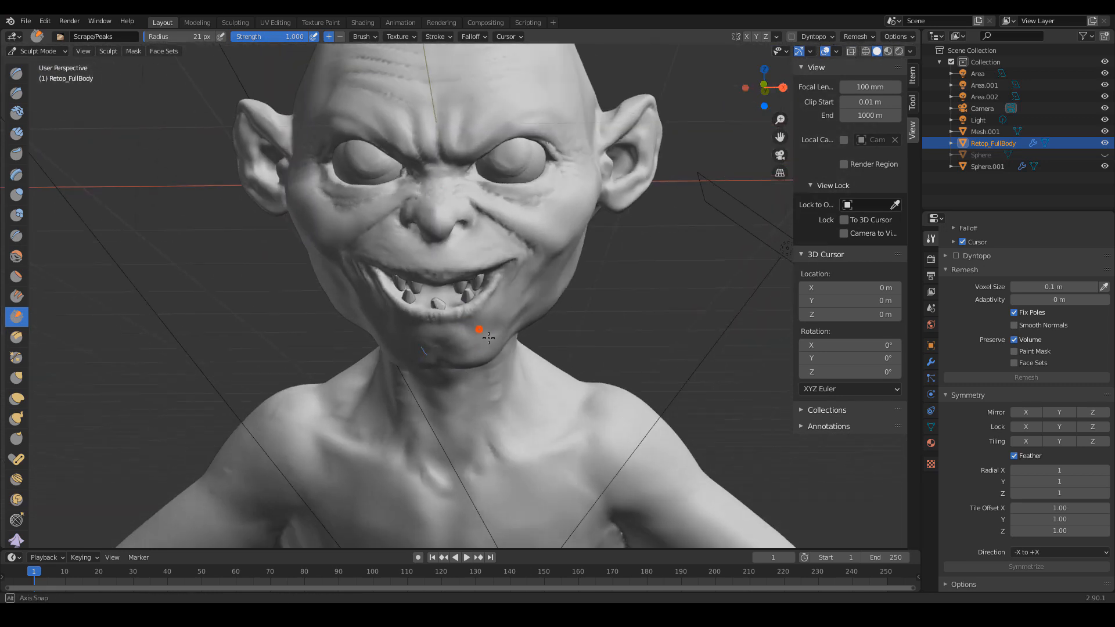
{"action": "key", "text": "ctrl+Tab"}
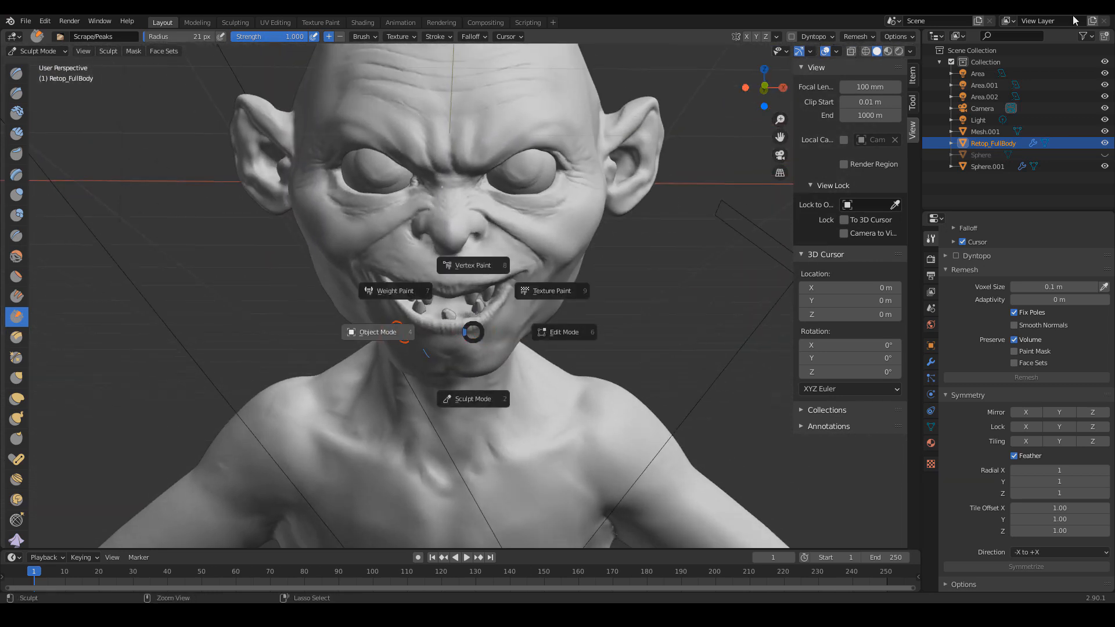
{"action": "left_click", "coordinate": [401, 333]}
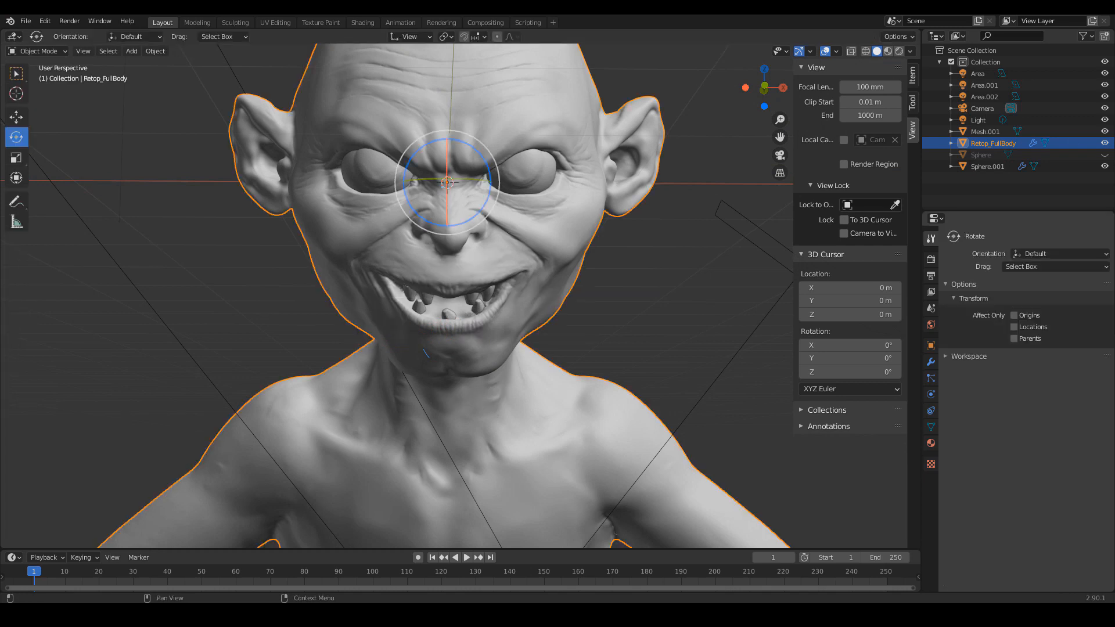
{"action": "left_click", "coordinate": [715, 341]}
{"action": "scroll", "coordinate": [697, 318], "scroll_direction": "down", "scroll_amount": 4}
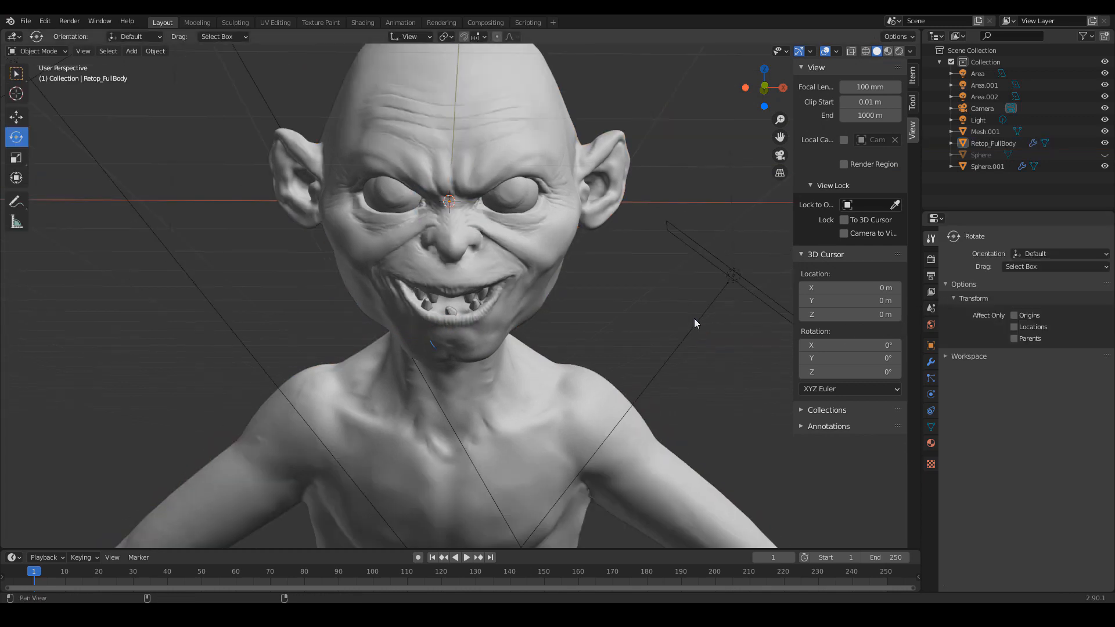
{"action": "scroll", "coordinate": [706, 368], "scroll_direction": "up", "scroll_amount": 2}
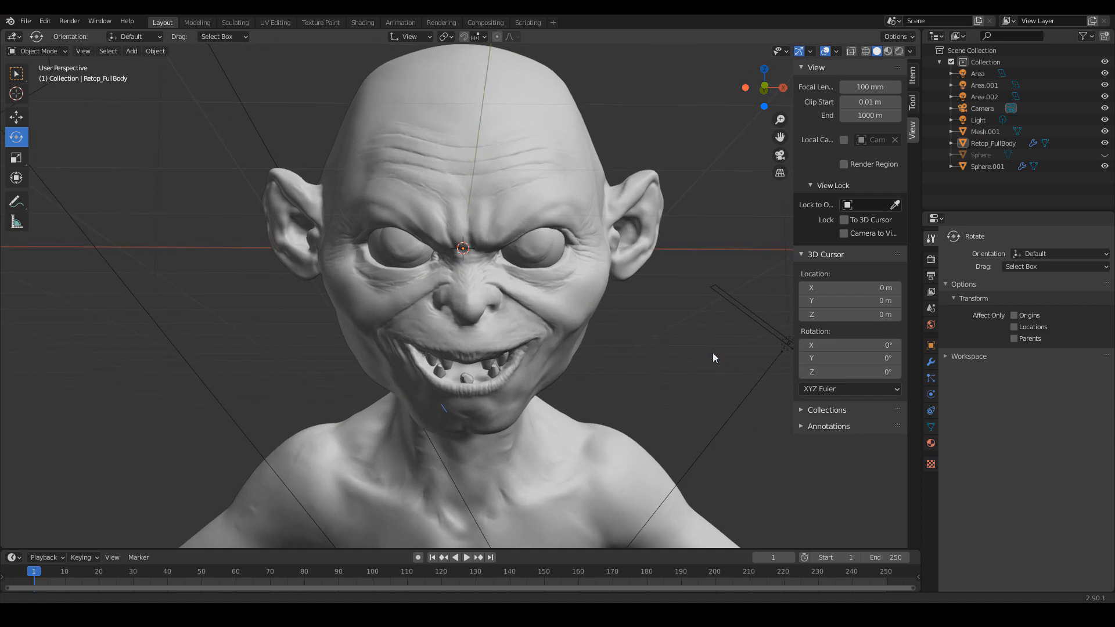
{"action": "left_click", "coordinate": [899, 52]}
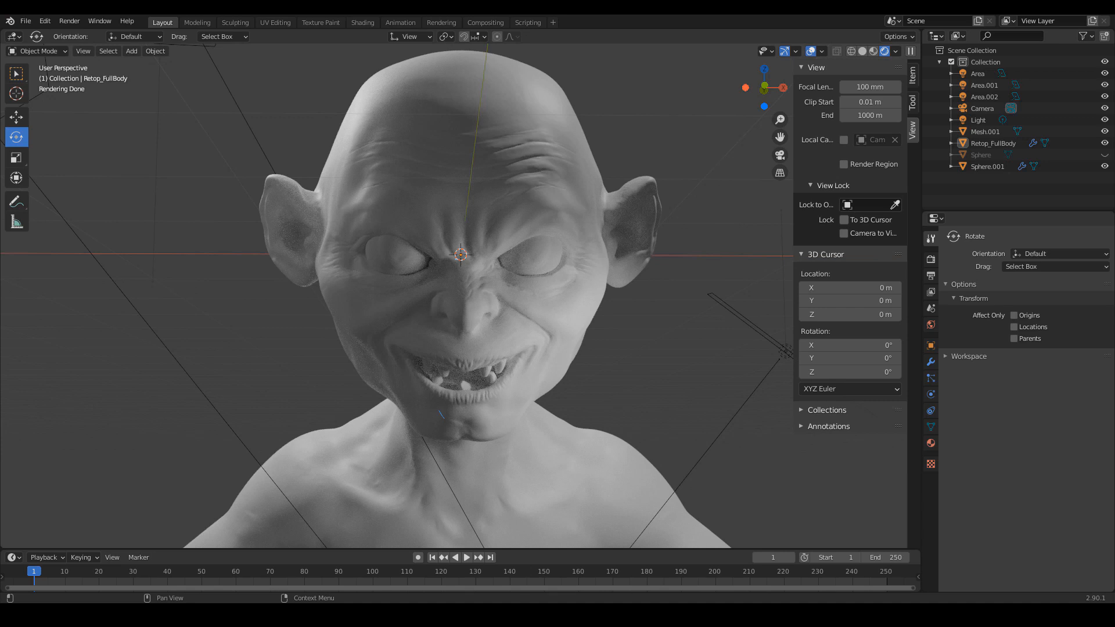
- Set the Look in the scene's Color Management render settings to High Contrast
{"action": "left_click", "coordinate": [932, 261]}
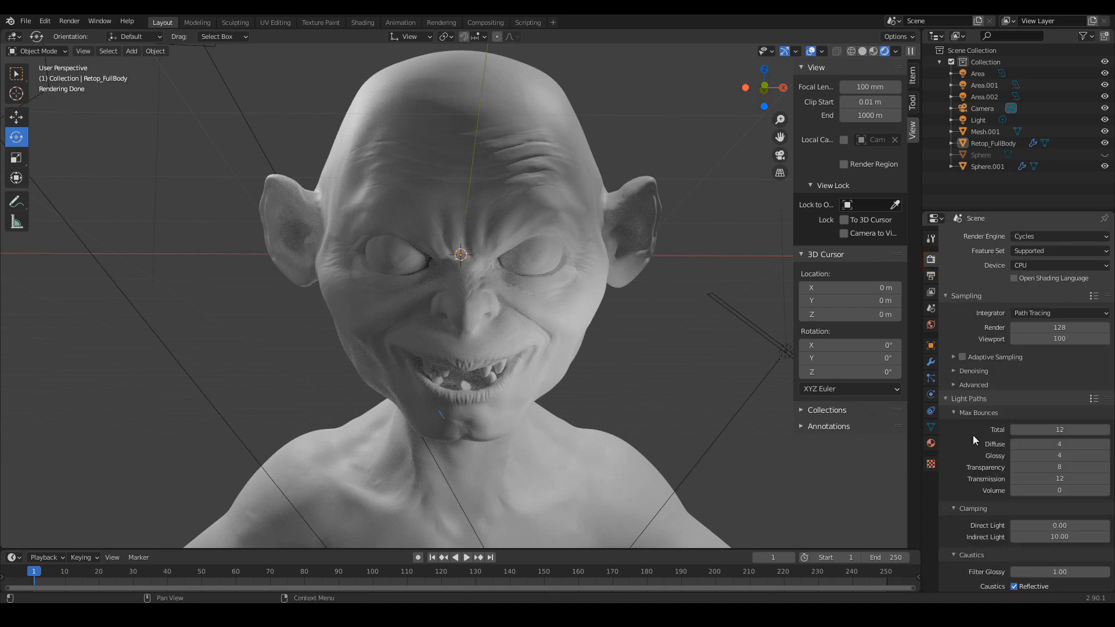
{"action": "scroll", "coordinate": [974, 434], "scroll_direction": "down", "scroll_amount": 20}
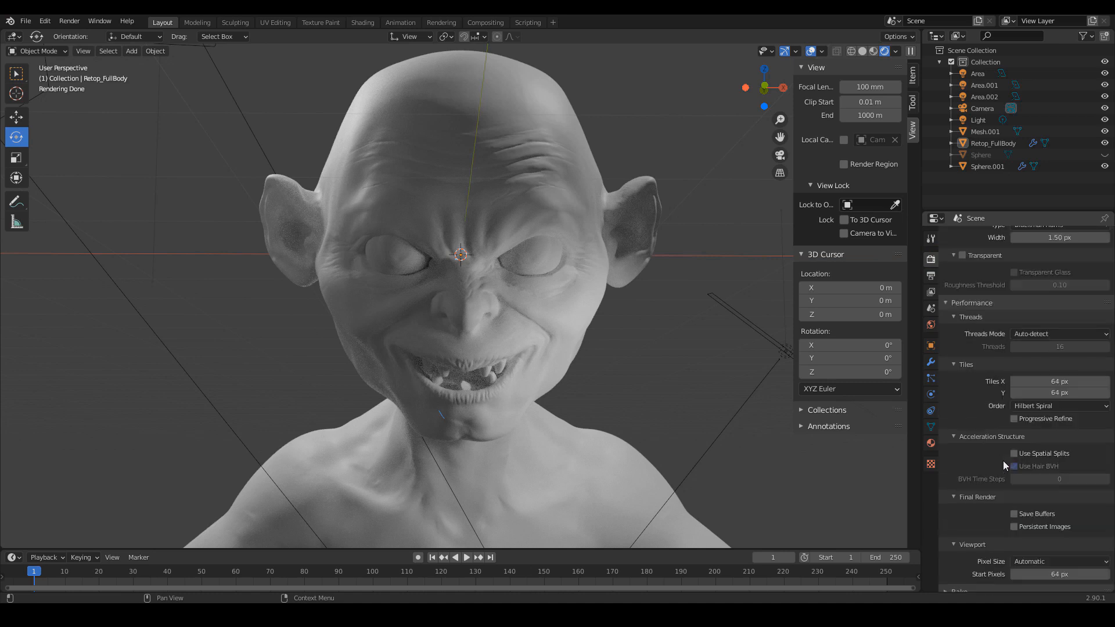
{"action": "scroll", "coordinate": [1004, 462], "scroll_direction": "down", "scroll_amount": 6}
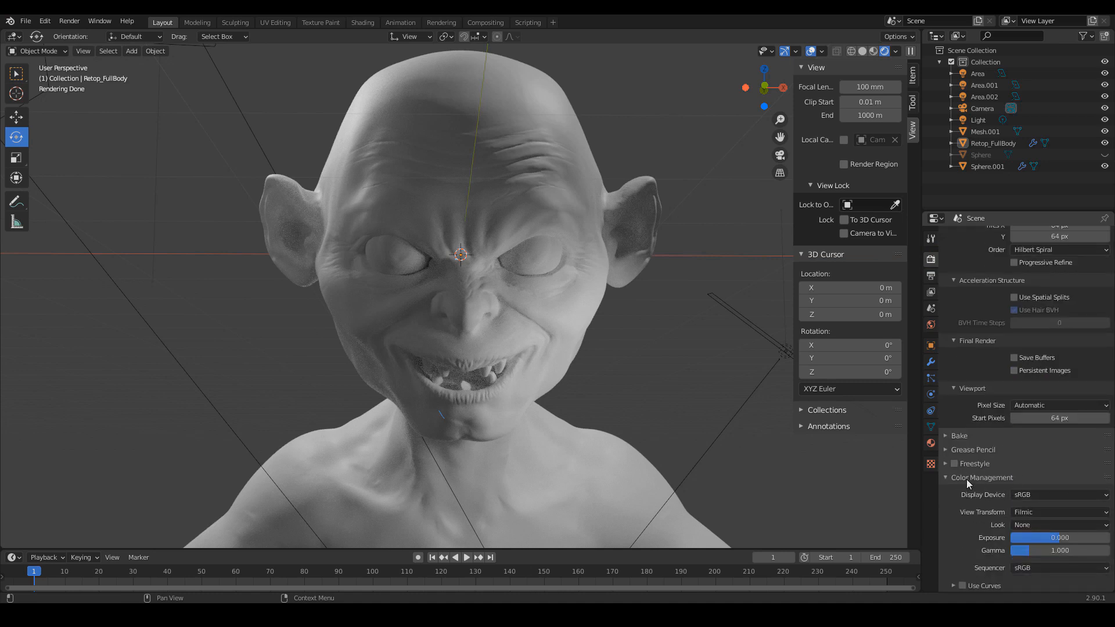
{"action": "left_click", "coordinate": [967, 479]}
{"action": "scroll", "coordinate": [1011, 583], "scroll_direction": "down", "scroll_amount": 5}
{"action": "left_click", "coordinate": [1079, 526]}
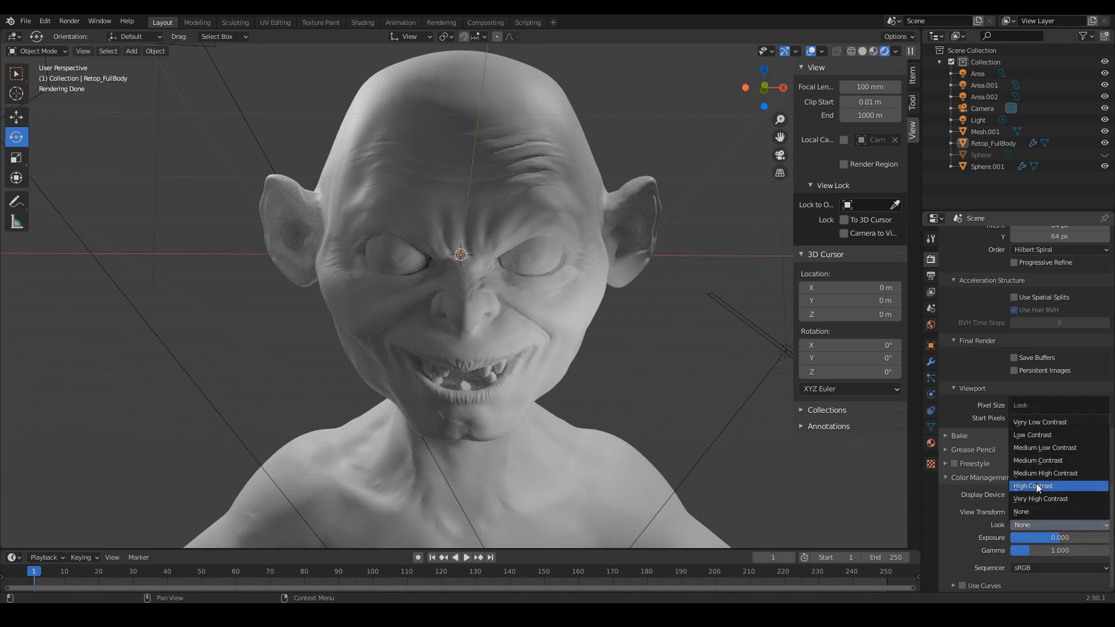
{"action": "left_click", "coordinate": [1037, 487]}
{"action": "left_click", "coordinate": [1077, 524]}
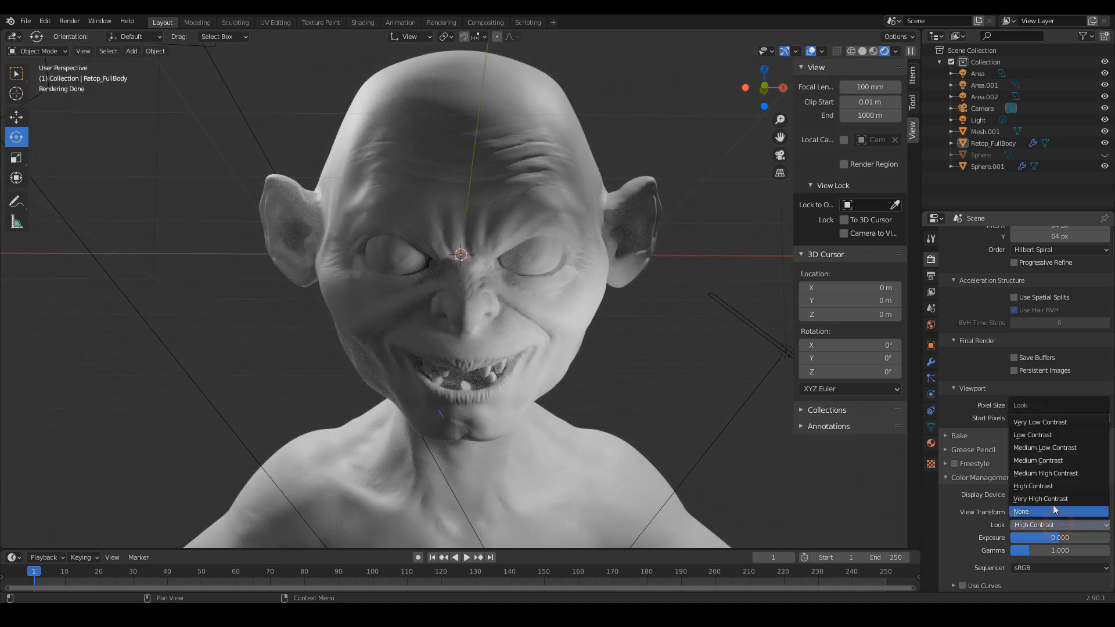
{"action": "left_click", "coordinate": [1045, 491]}
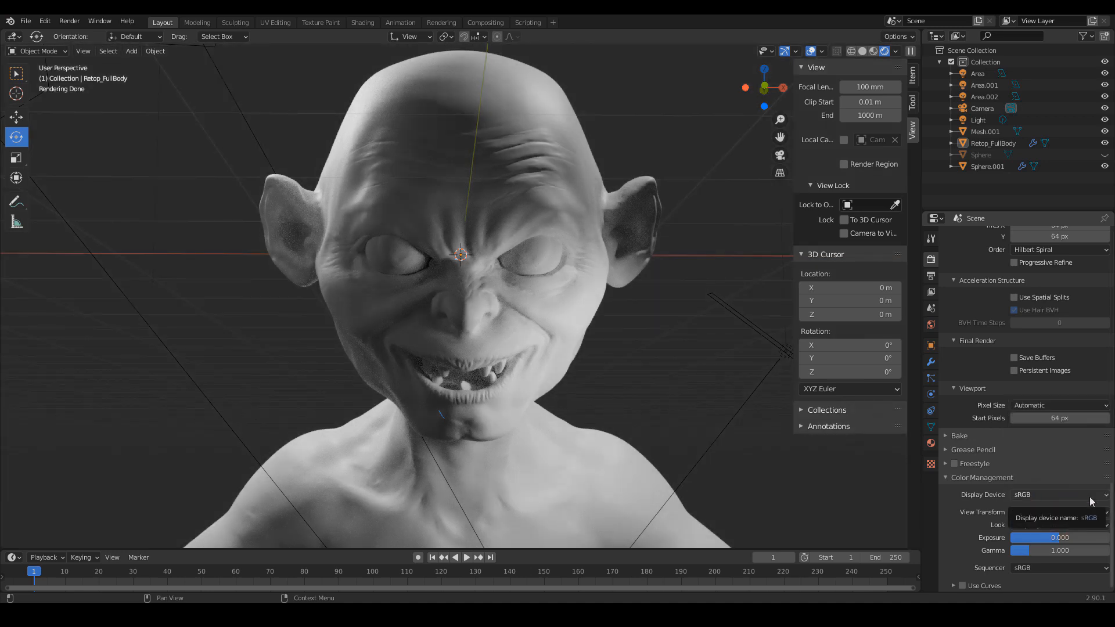